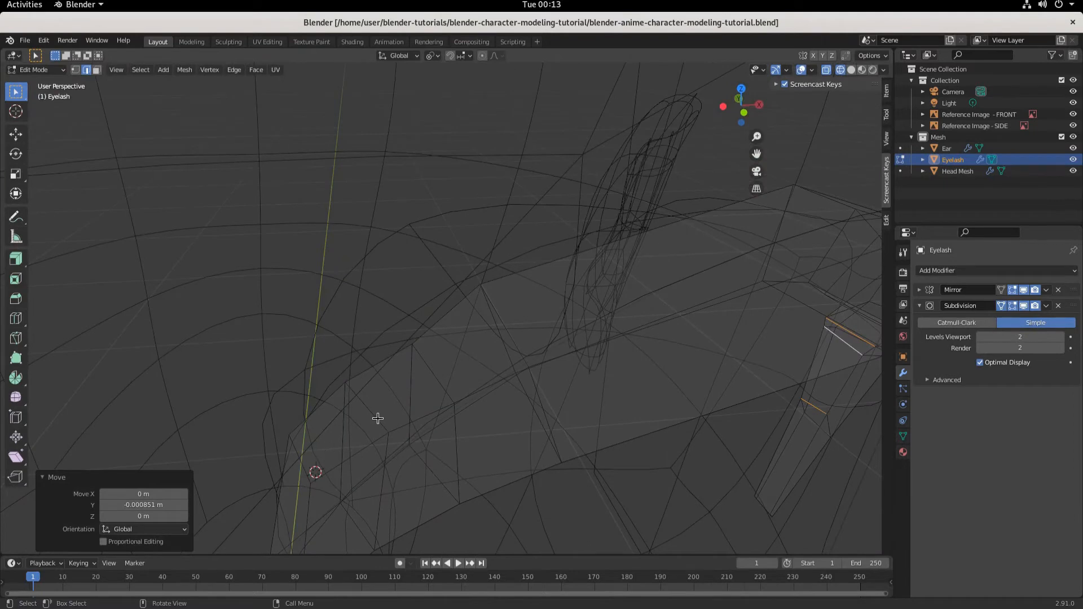
In solid shading with the head mesh hidden, select the three upper faces at the eyelash's inner end
left_click(851, 69)
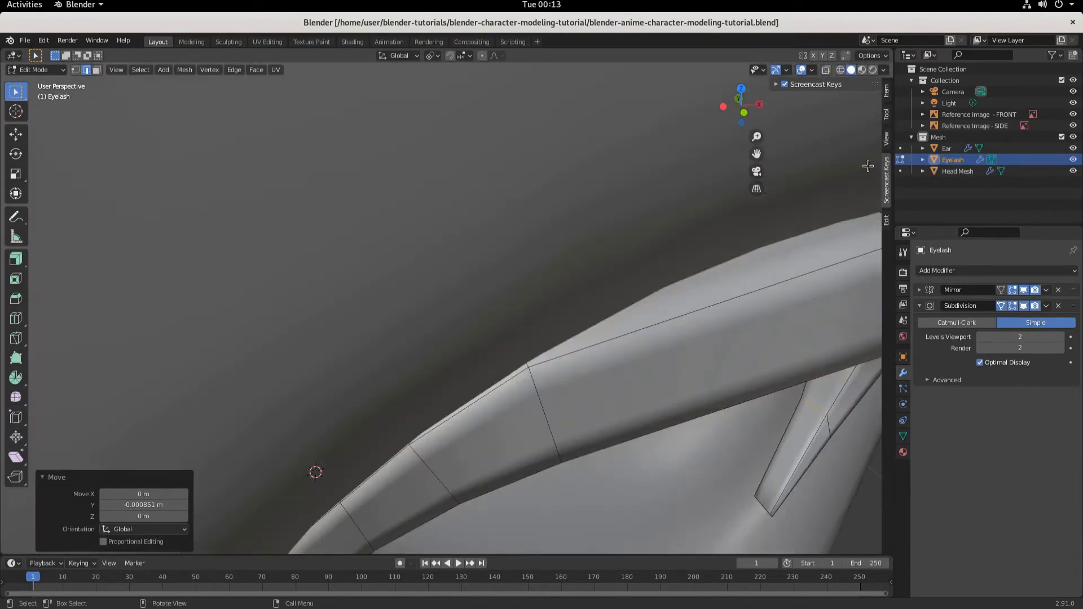
left_click(1073, 171)
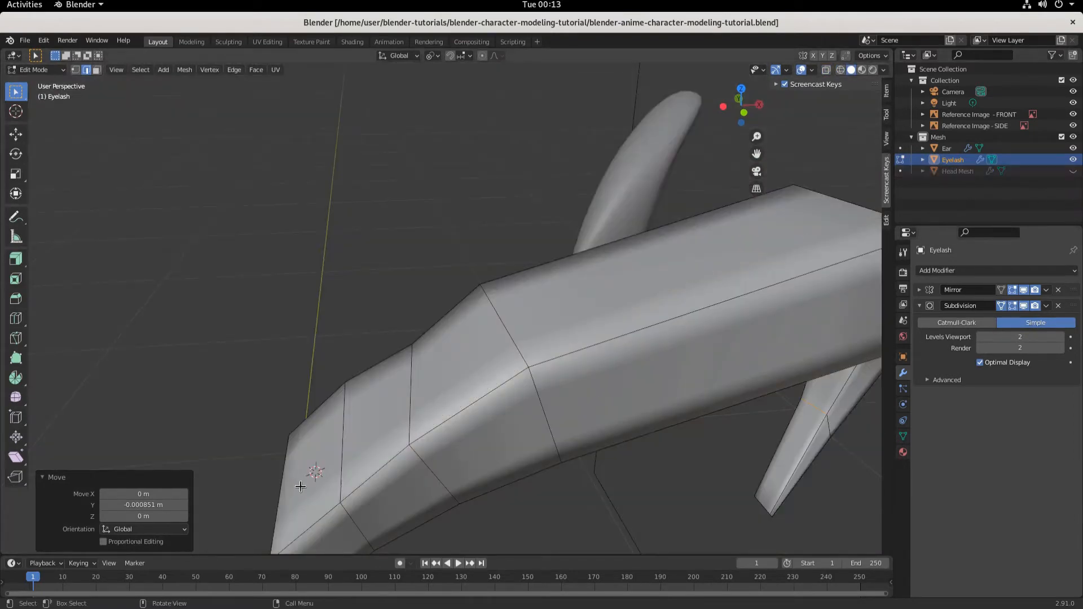
left_click(96, 70)
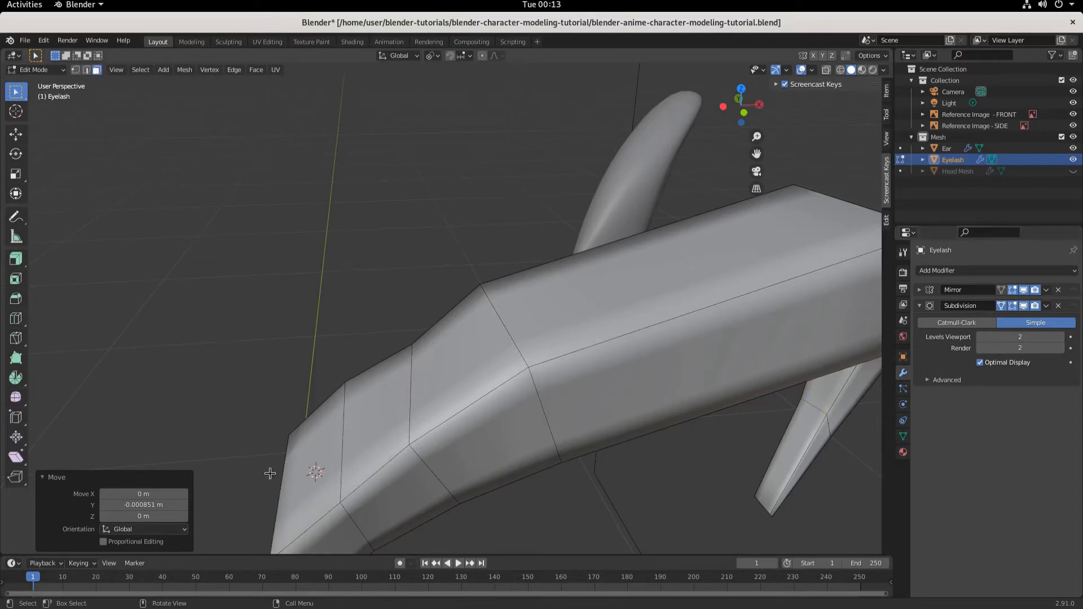
left_click(315, 441)
left_click(399, 404, "shift")
left_click(457, 370, "shift")
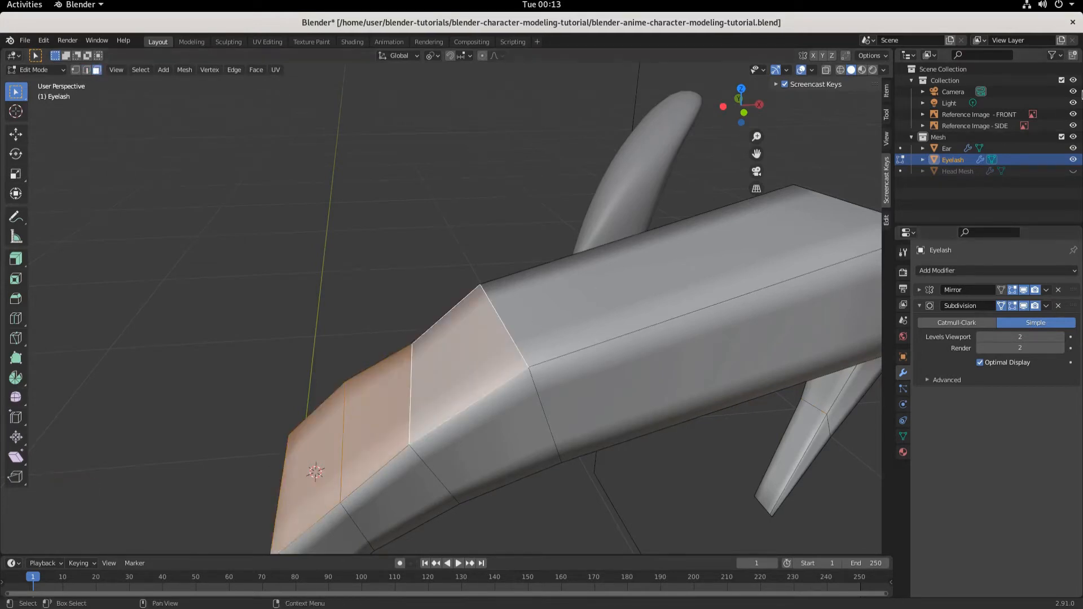
Show the head mesh, lower the selected faces about 0.0102 m along Z, and rotate them about 3.03° in the front wireframe view
left_click(1073, 172)
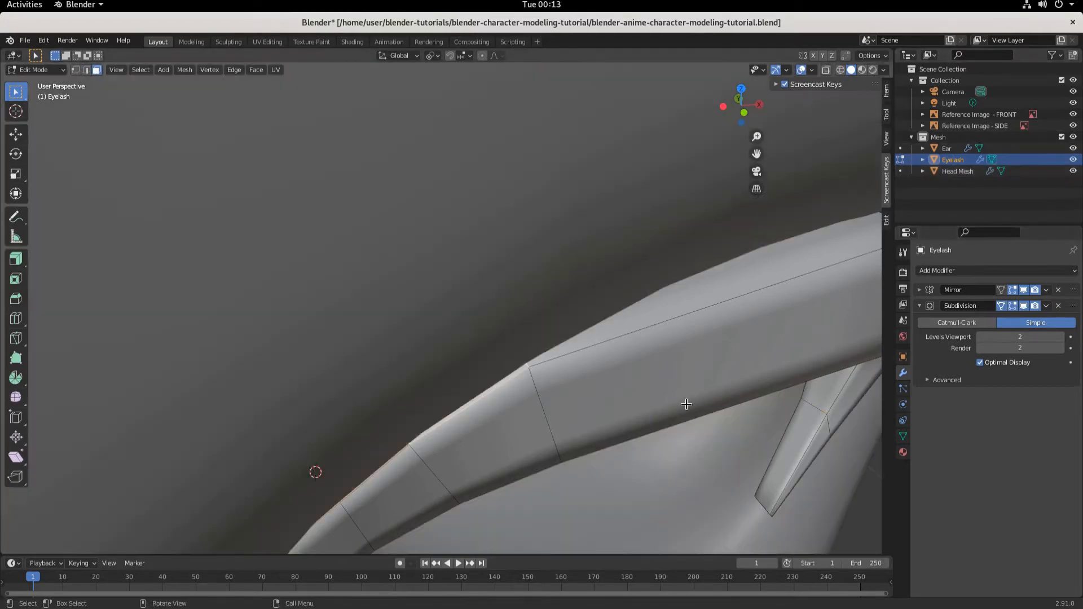
key("KP_1")
key("shift+z")
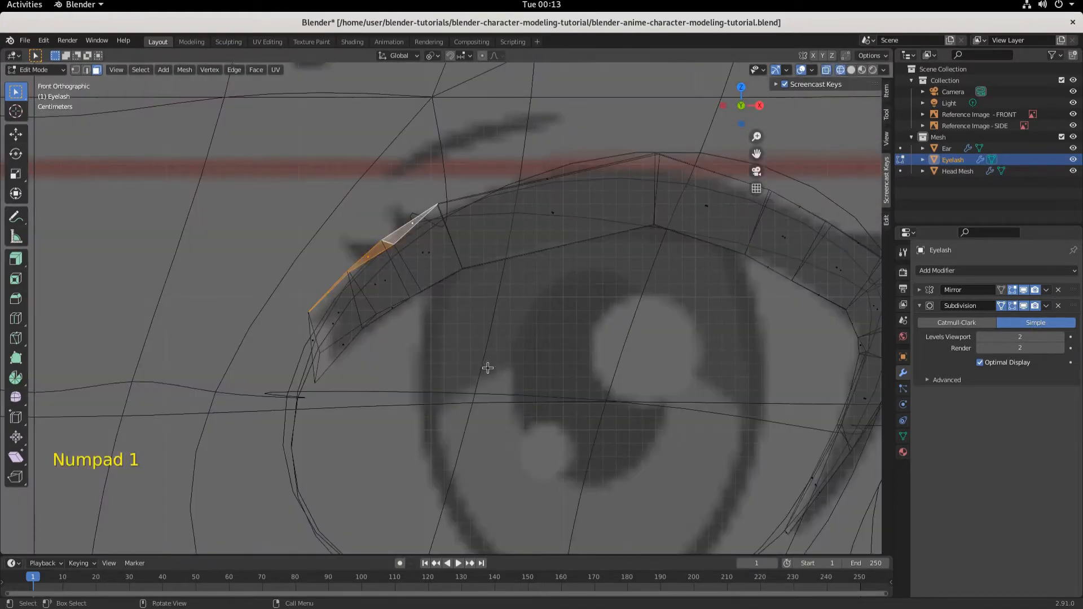
key("g")
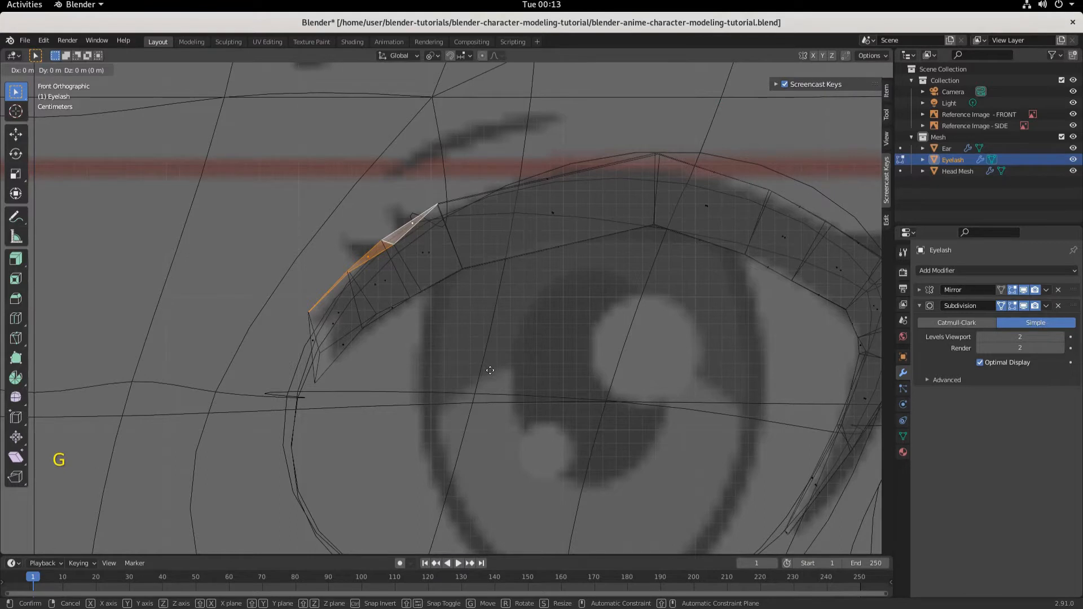
key("z")
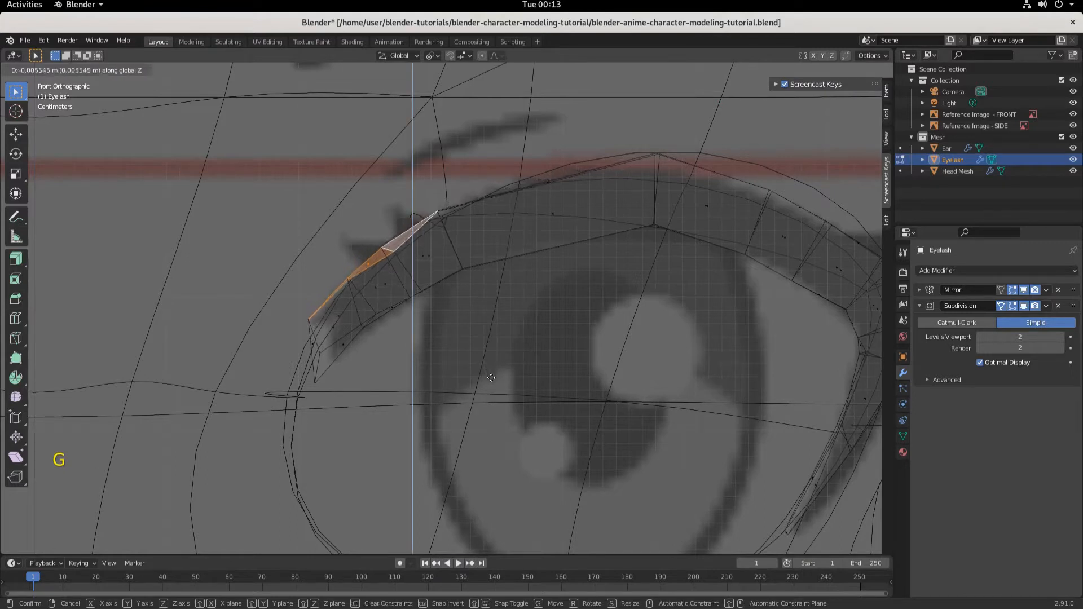
left_click(494, 383)
key("r")
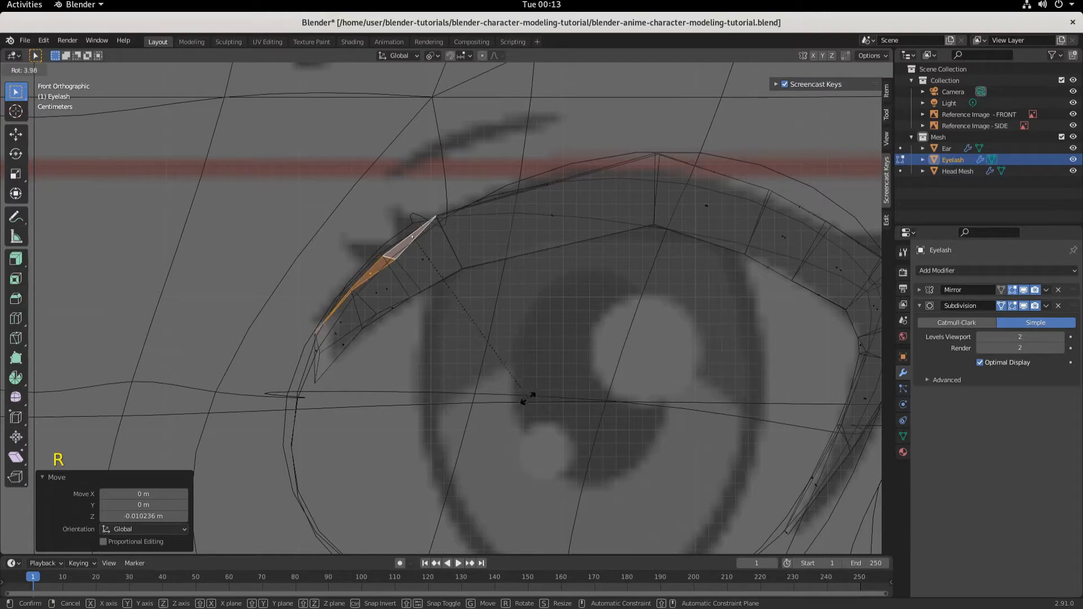
left_click(526, 400)
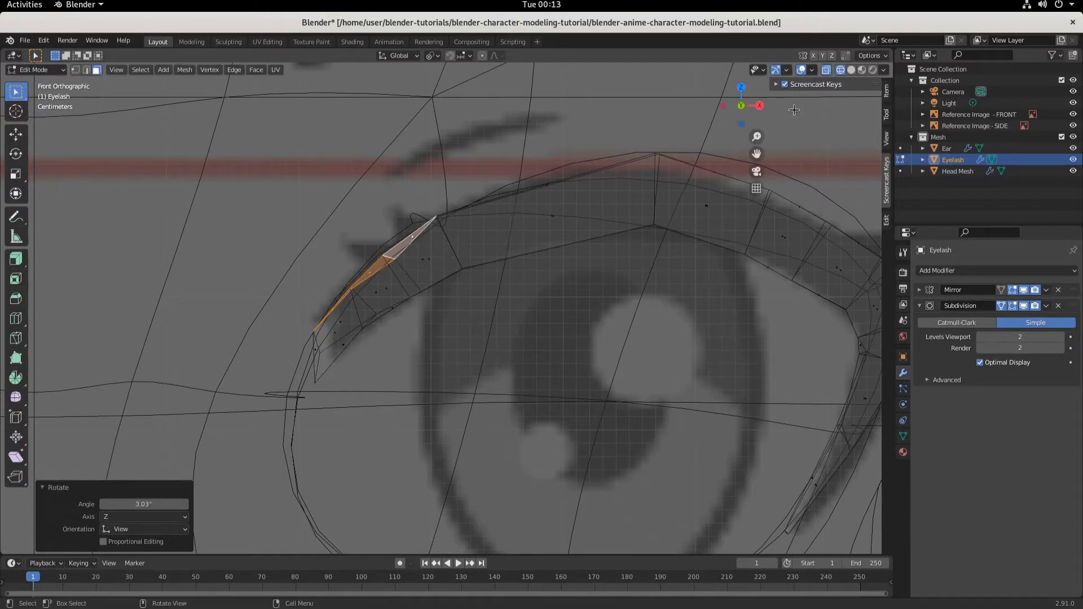
Examine the adjusted eyelash faces in solid and wireframe shading, with and without the head mesh
left_click(851, 70)
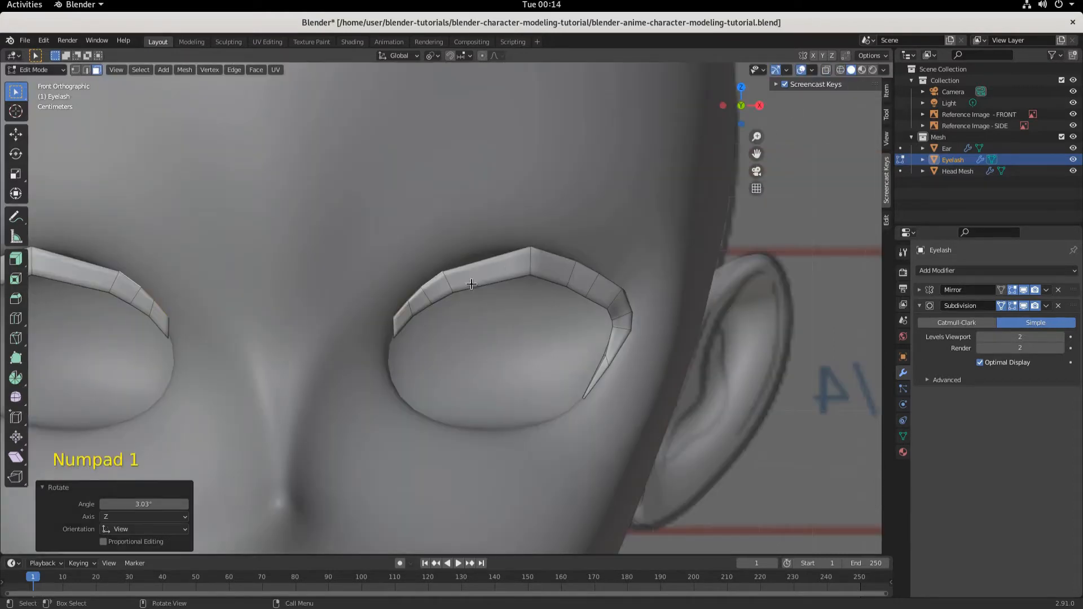
left_click(840, 70)
scroll(543, 285, "up", 6)
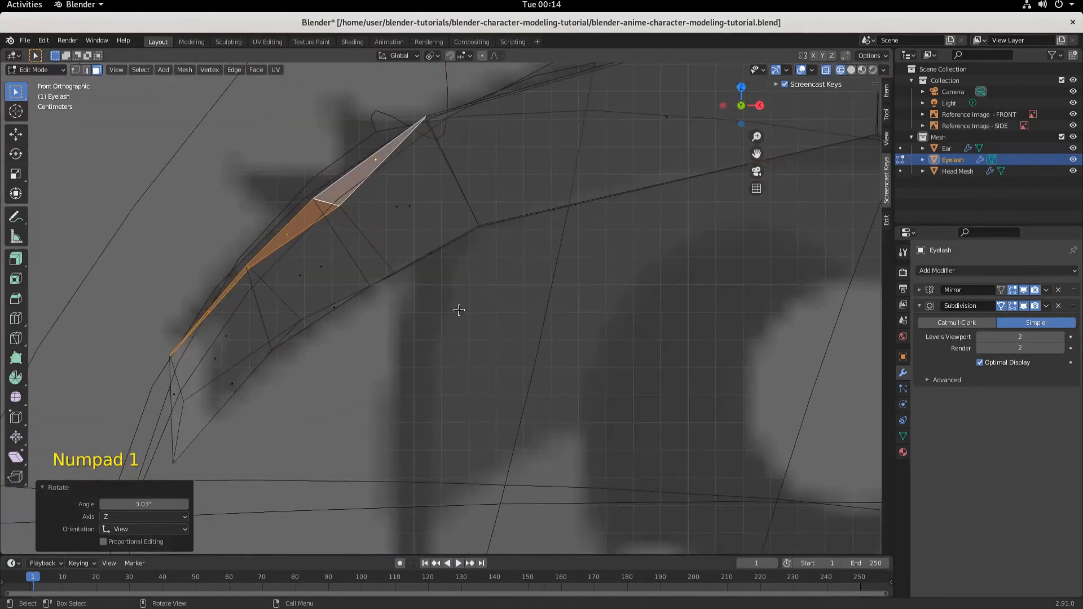
middle_click_drag(447, 254, 545, 302)
scroll(545, 302, "down", 5)
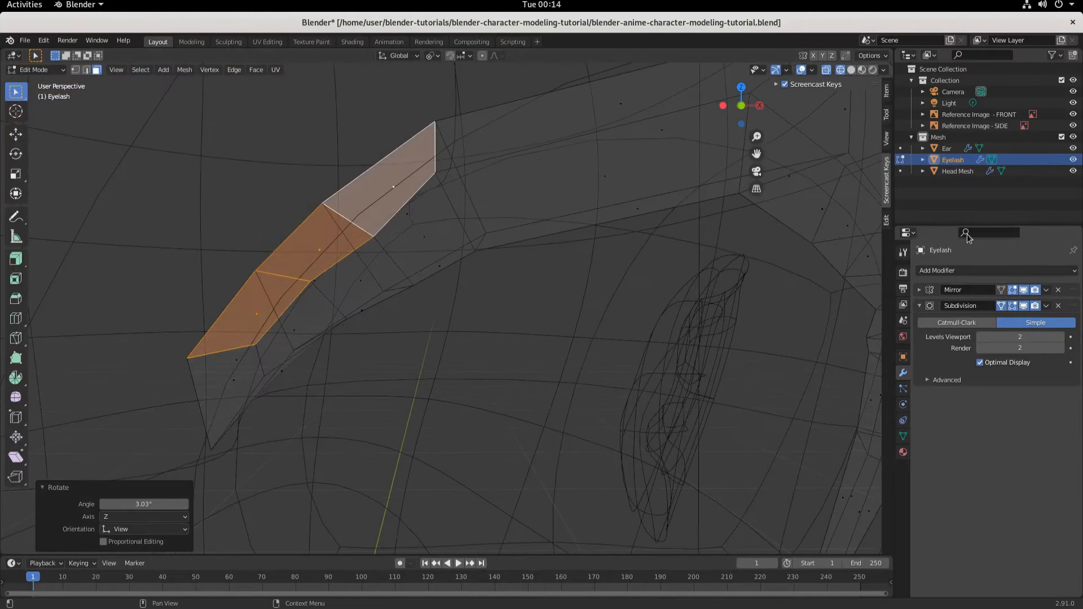
left_click(1073, 171)
scroll(536, 261, "down", 4)
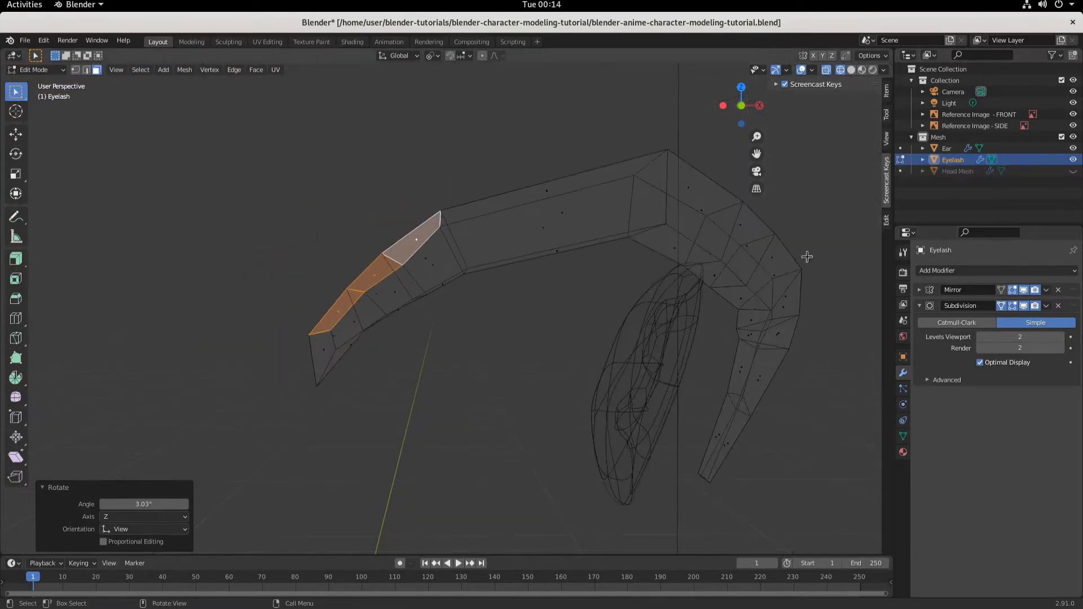
left_click(1073, 171)
scroll(455, 256, "up", 4)
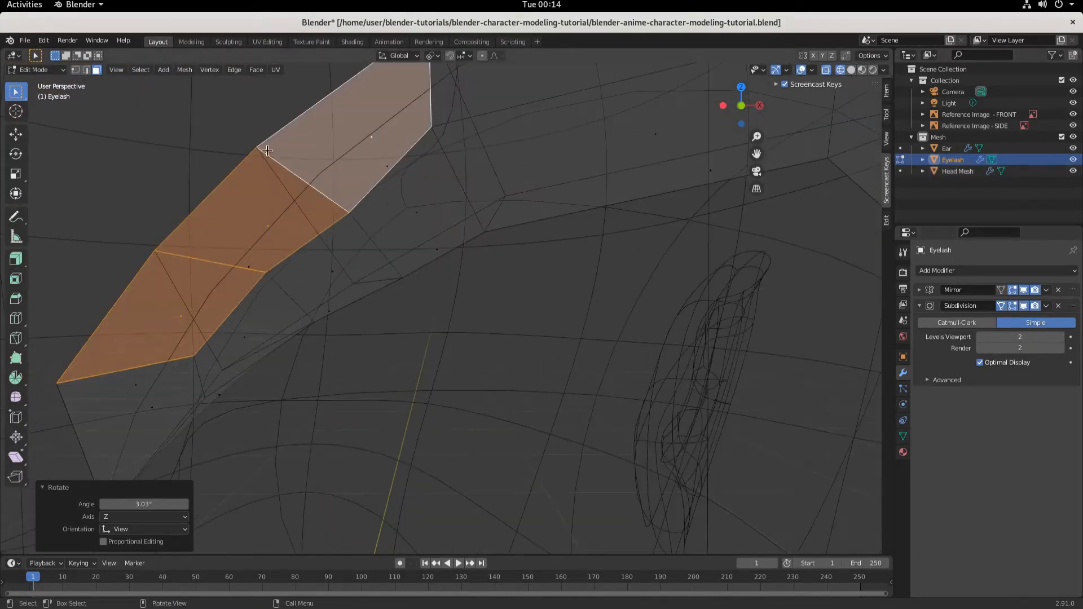
scroll(309, 315, "down", 2)
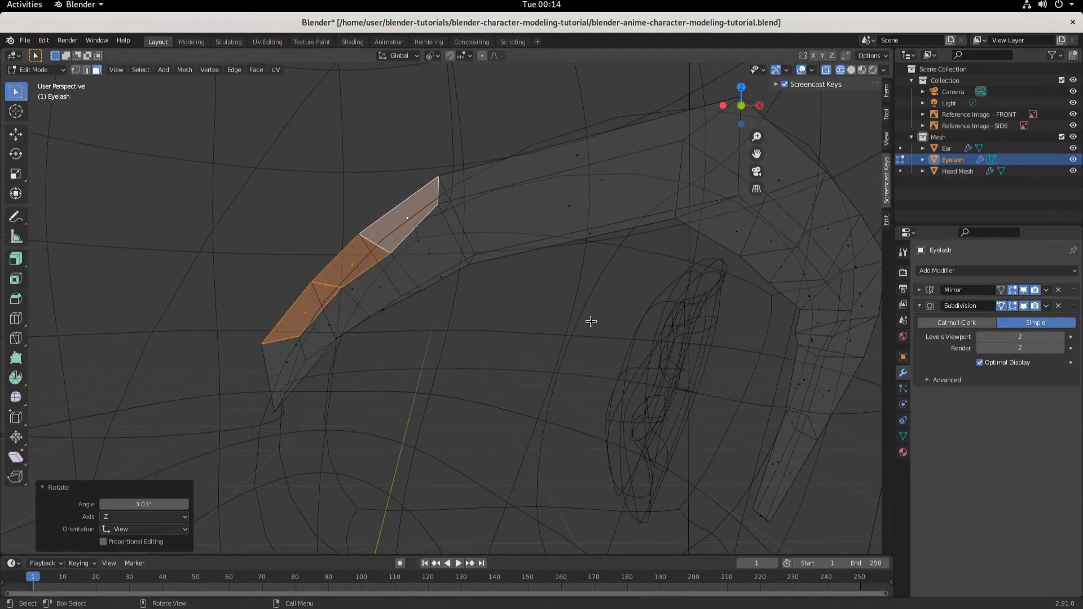
Hide the head mesh and select only two of the three upper faces, leaving out the innermost one
left_click(1074, 172)
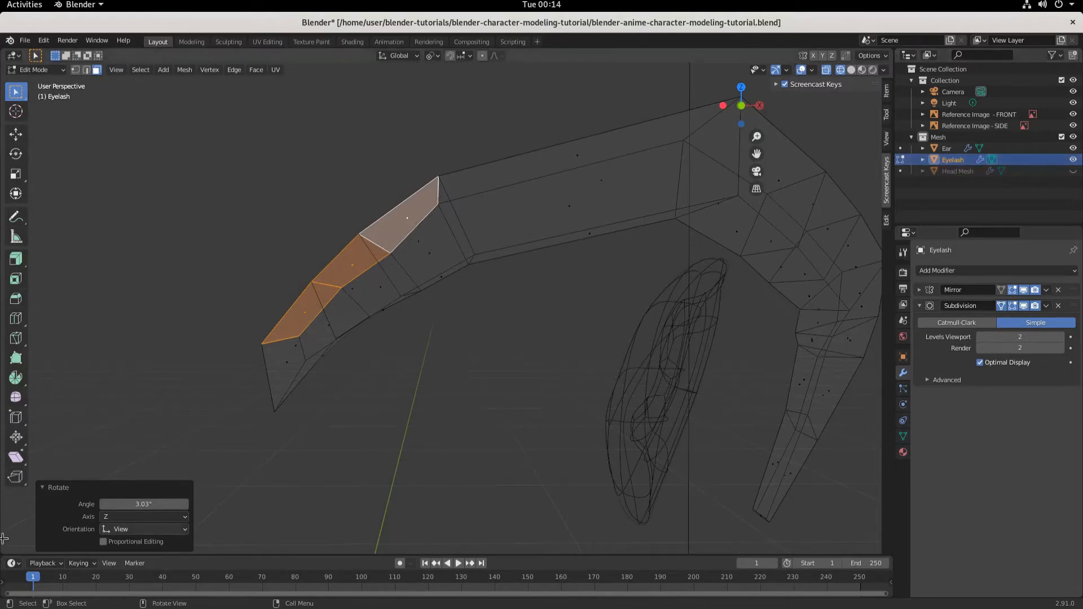
key("KP_1")
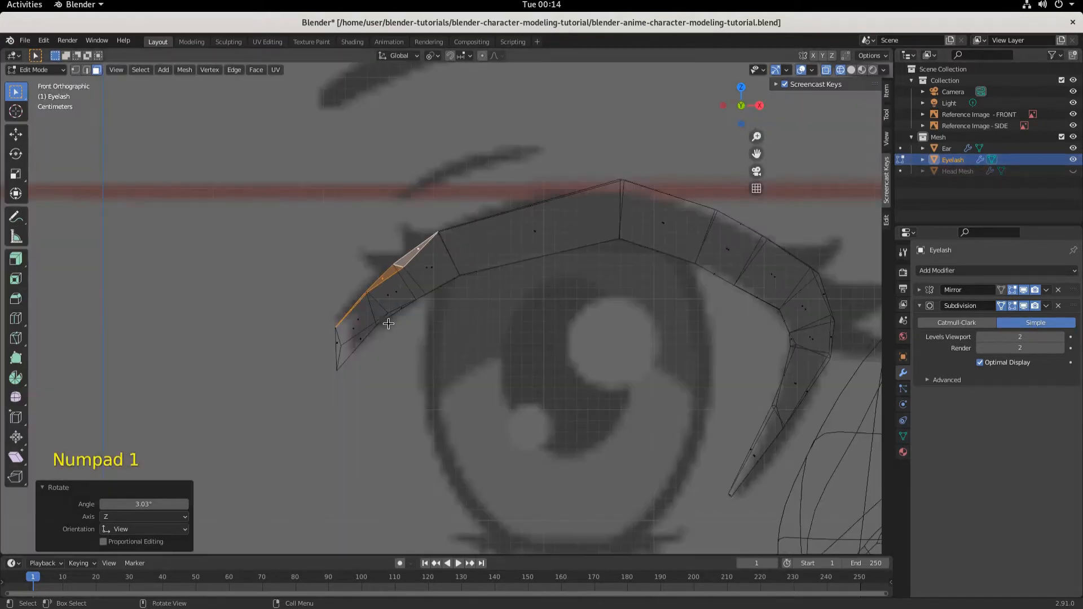
scroll(407, 293, "up", 2)
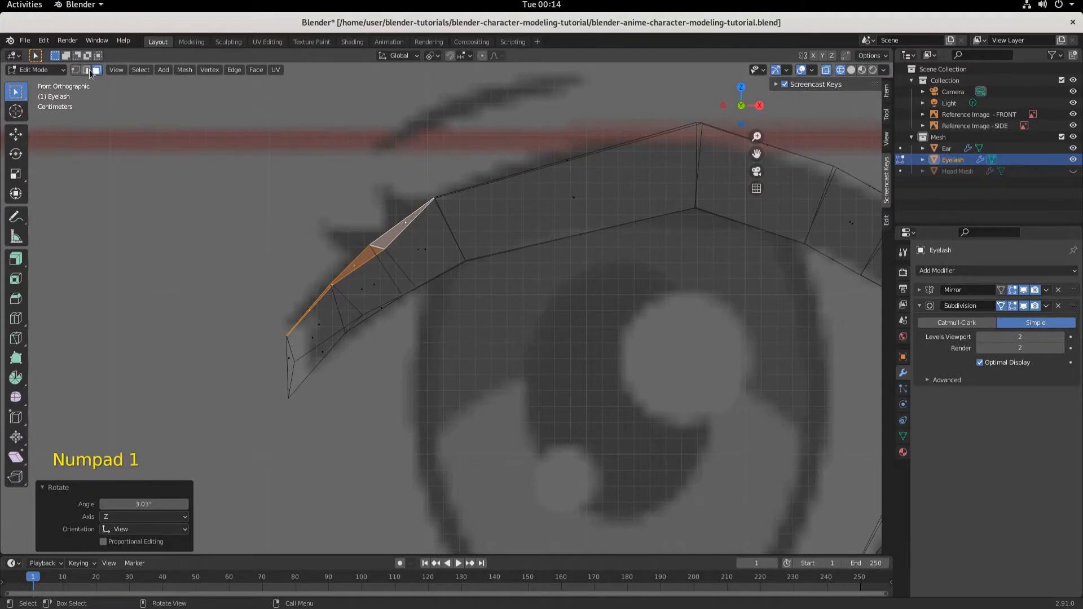
middle_click_drag(473, 214, 548, 307)
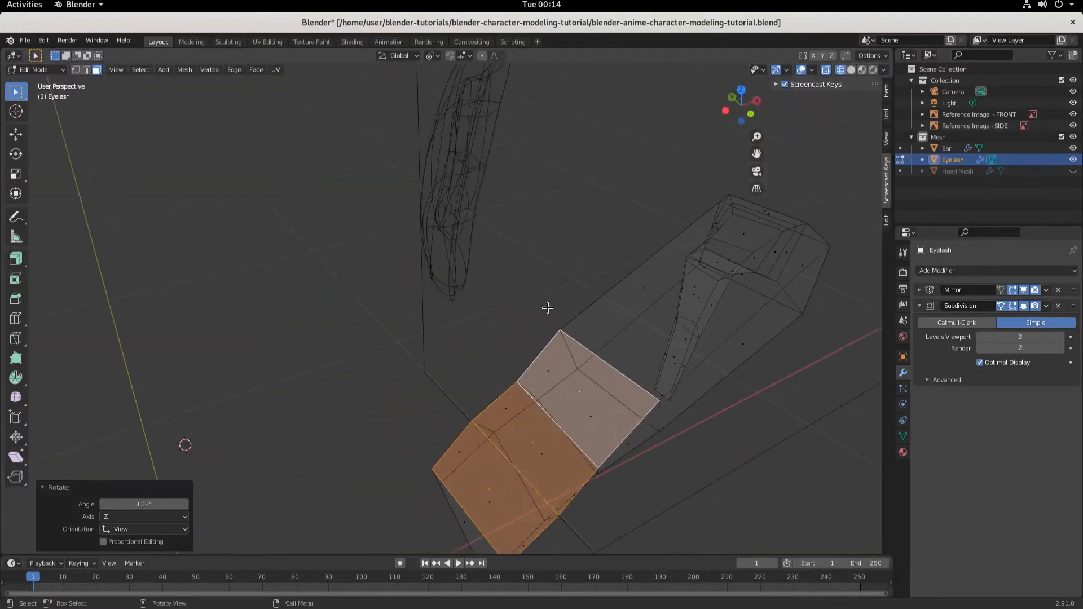
left_click(571, 387)
key("shift")
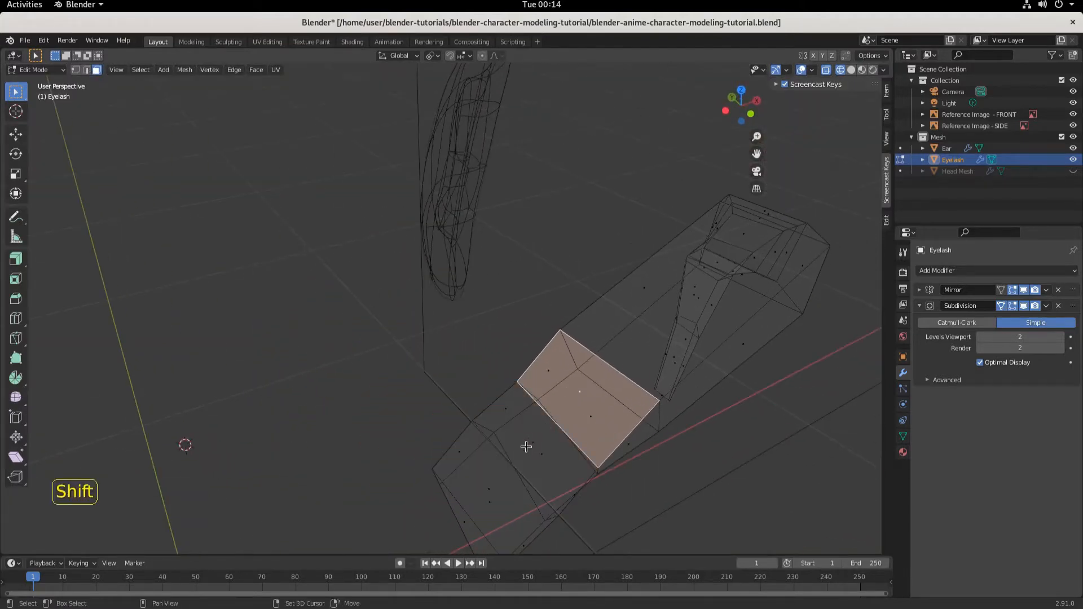
left_click(526, 447, "shift")
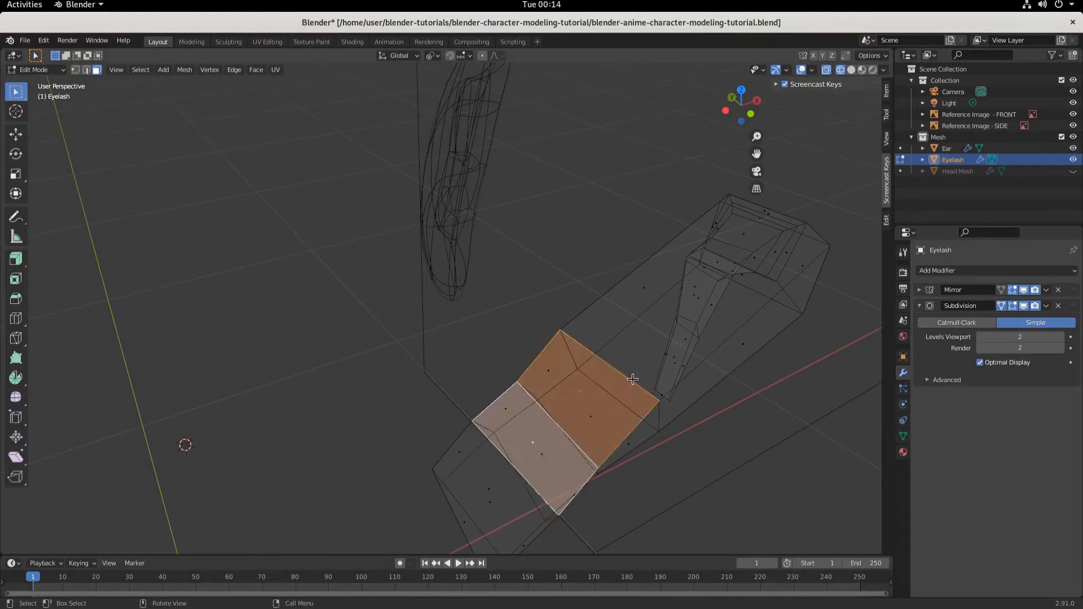
Extrude the two selected faces individually by about 0.0405 m in the front view and scale their ends to about 0.182
key("KP_1")
scroll(620, 381, "up", 4)
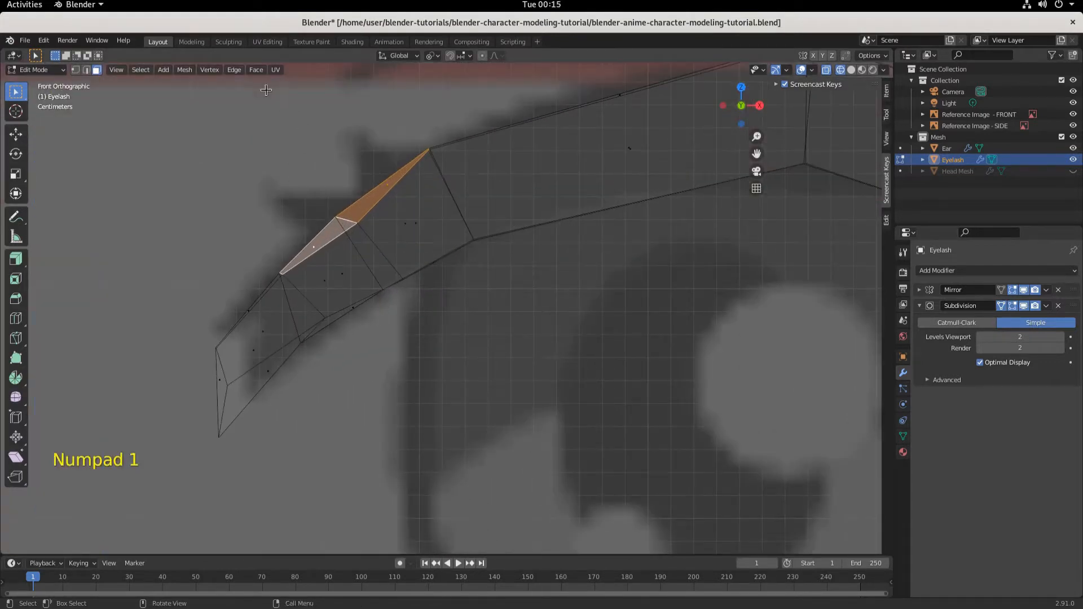
left_click(248, 70)
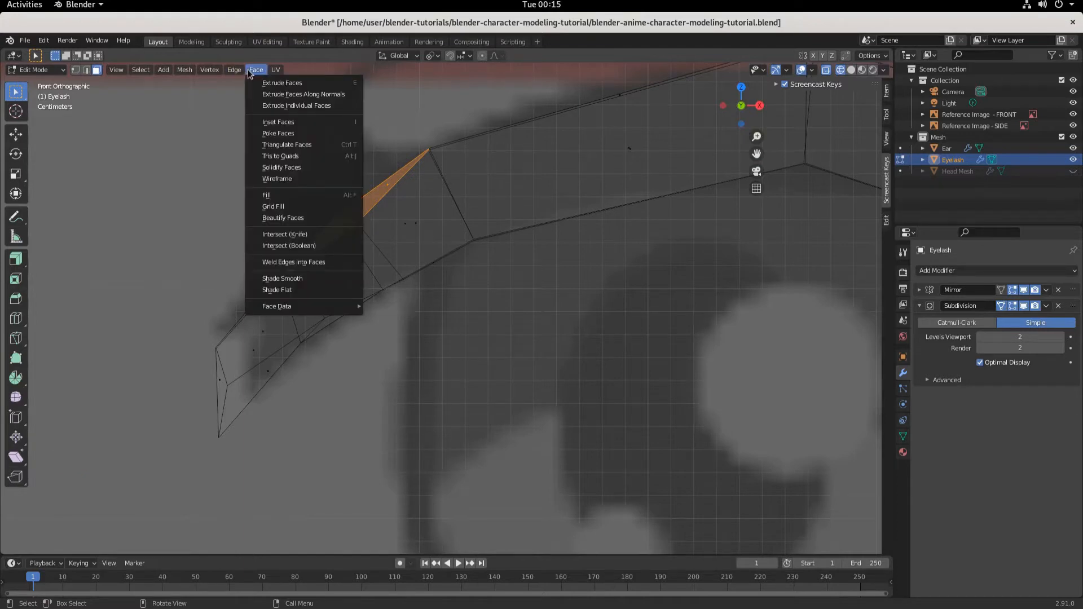
left_click(273, 107)
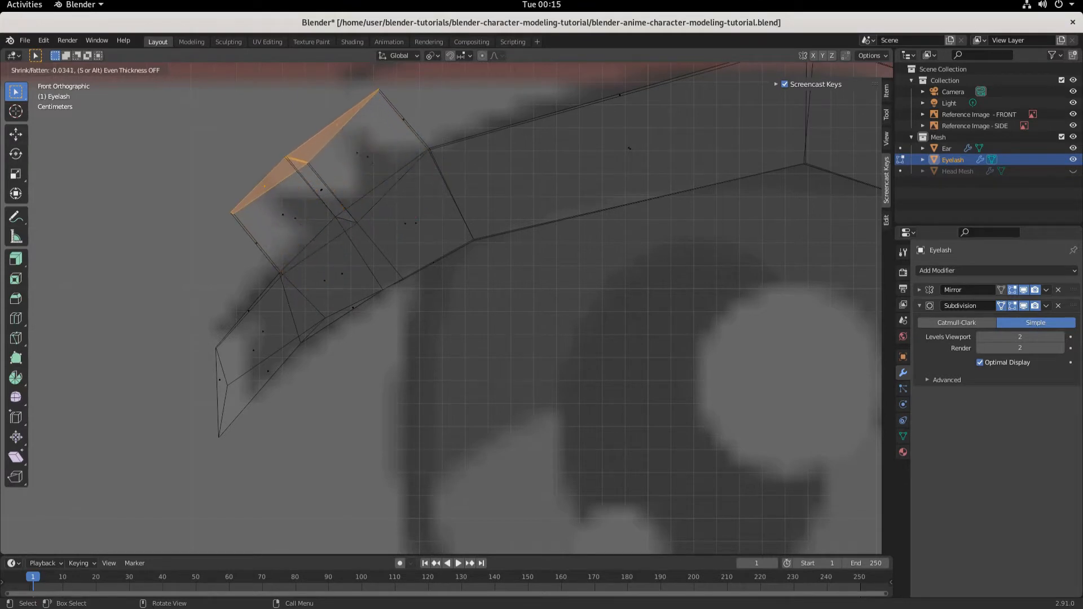
left_click(390, 278)
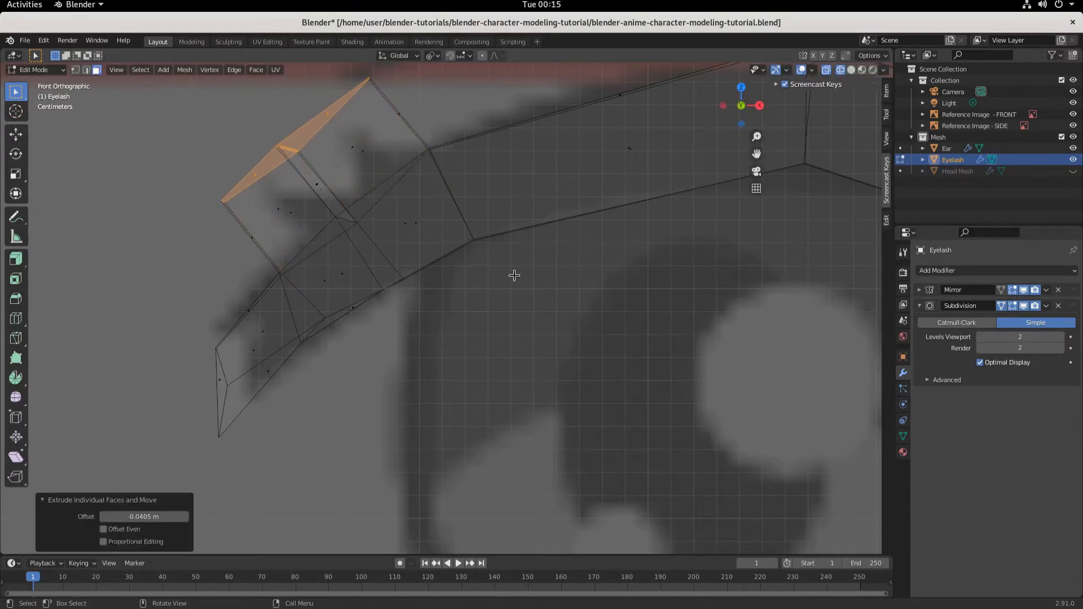
key("s")
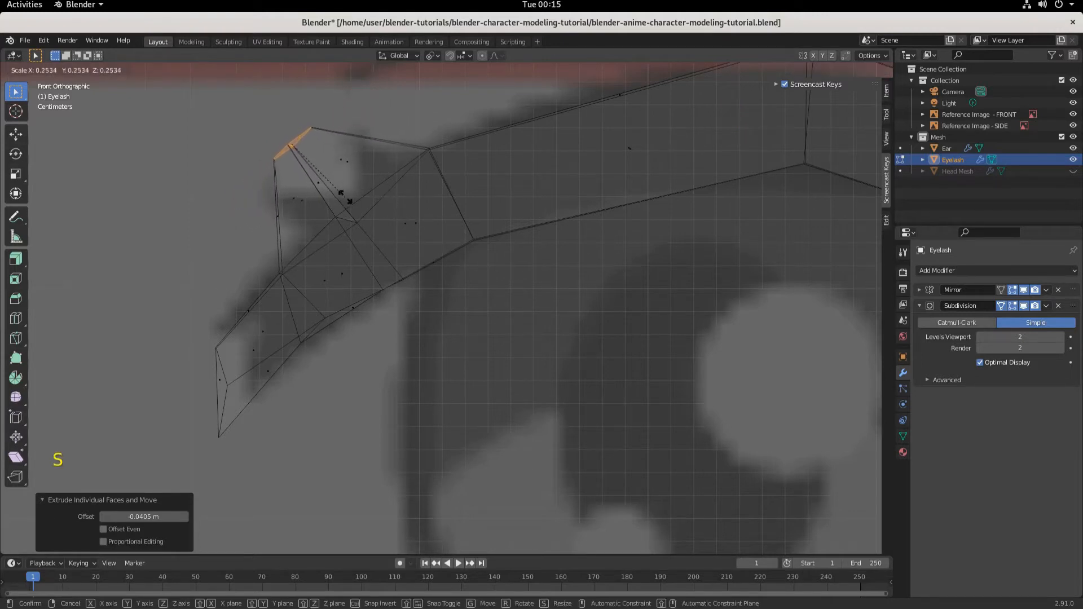
left_click(339, 169)
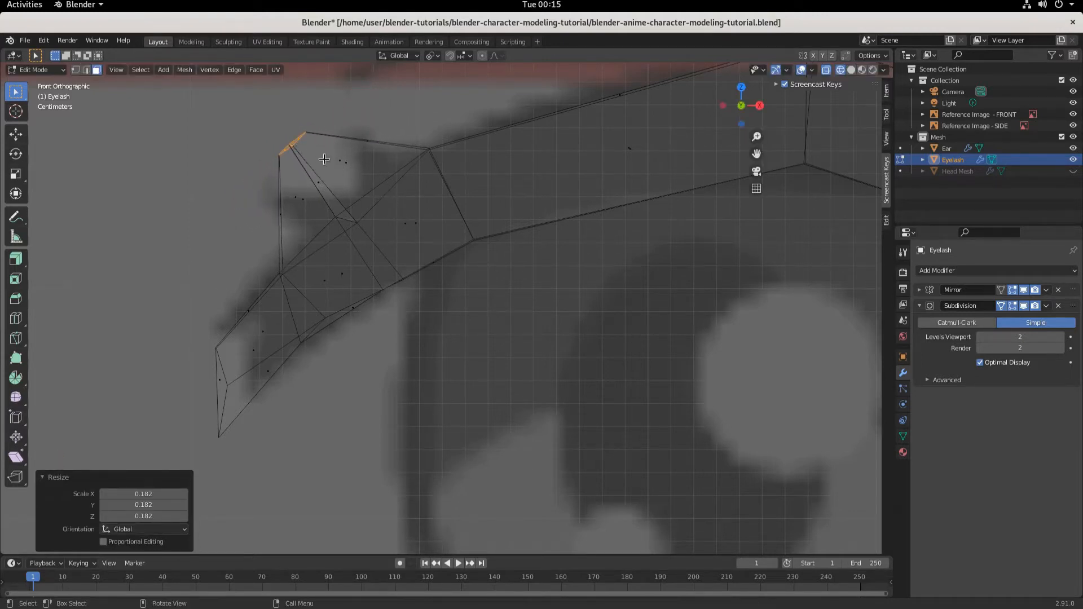
Try to separate the two extruded spike tips with free moves in perspective view, and undo those moves
middle_click_drag(326, 159, 353, 202)
middle_click_drag(483, 192, 612, 251)
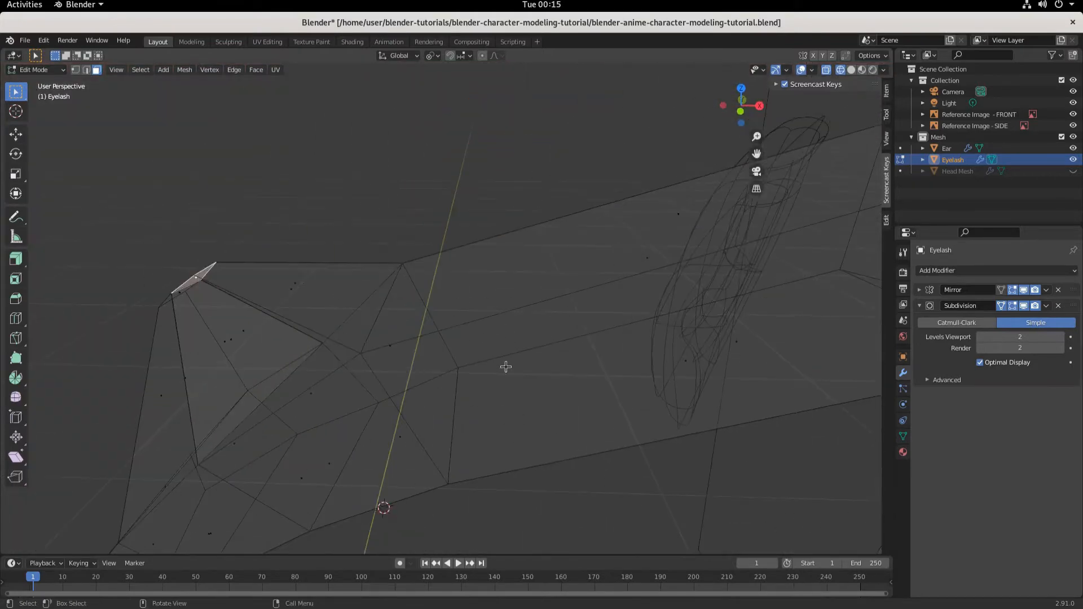
key("g")
left_click(561, 303)
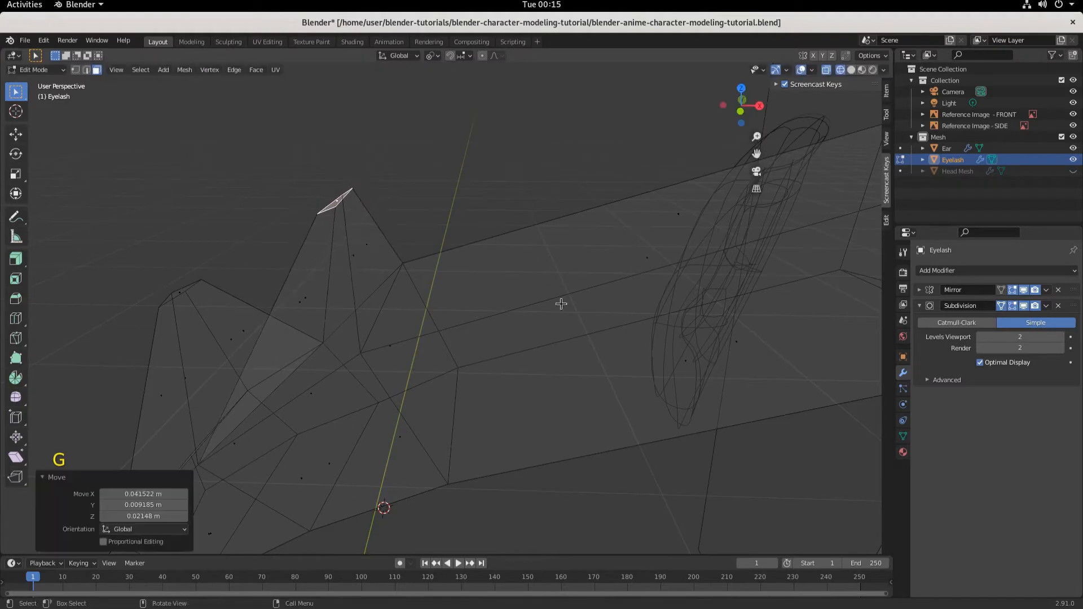
key("ctrl+z")
key("g")
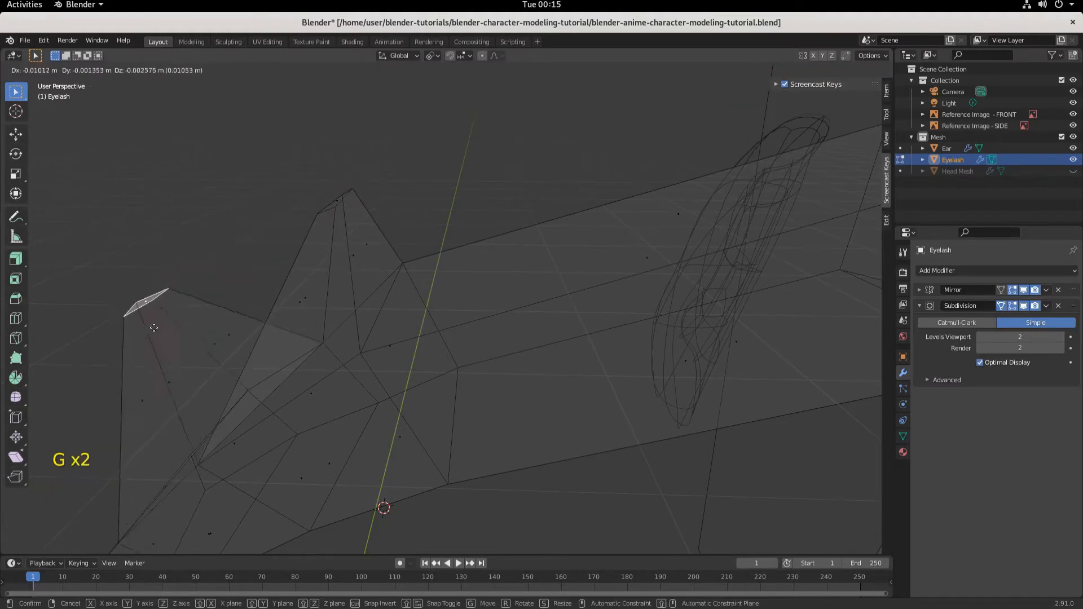
left_click(181, 305)
key("ctrl+z")
key("ctrl+z")
key("ctrl+z")
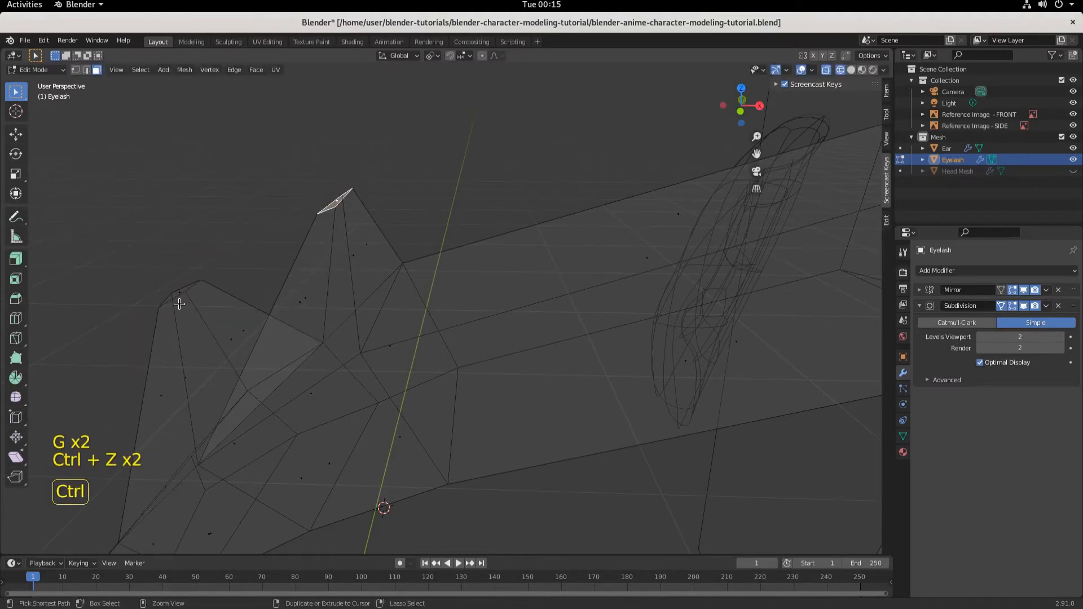
In the front view, scale the lower spike's tip face to about 0.682 and move it about -0.0068 m in X and -0.0188 m in Z
key("KP_1")
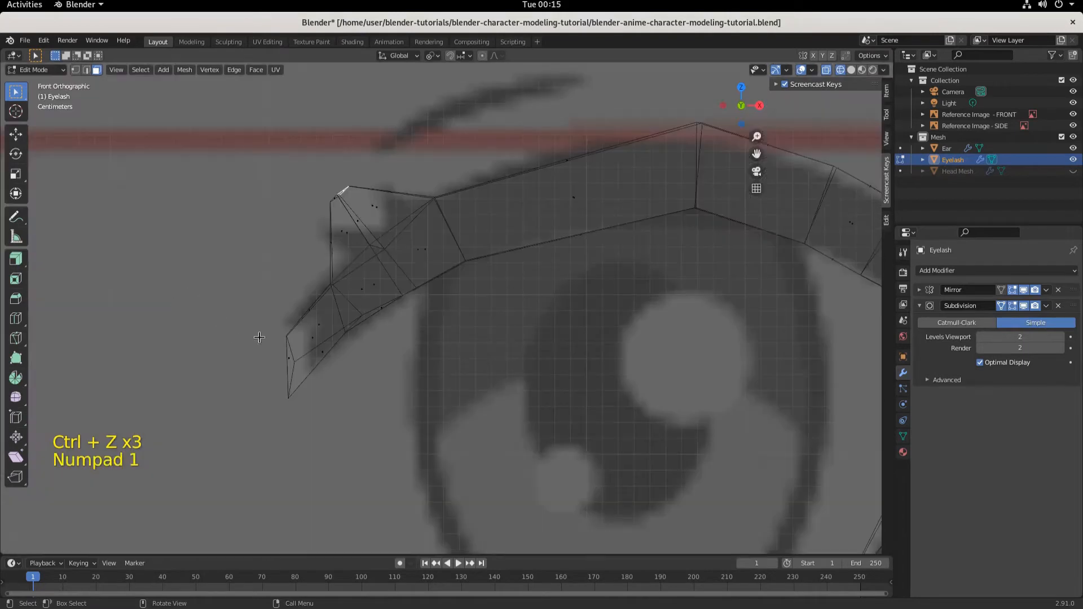
scroll(259, 337, "up", 1)
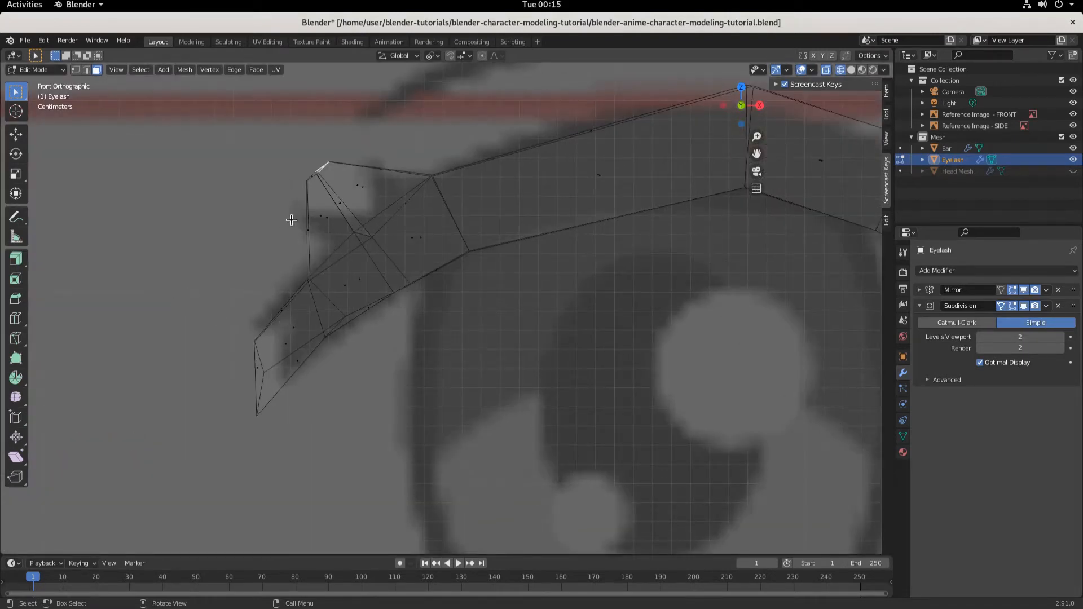
left_click(307, 178)
key("s")
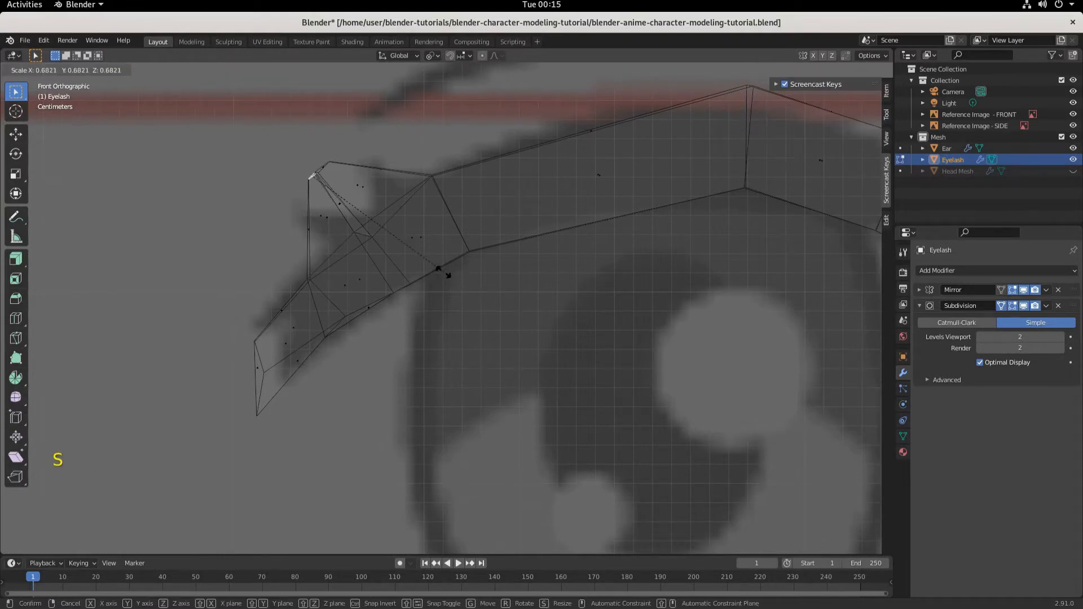
left_click(442, 271)
scroll(443, 271, "down", 2)
key("g")
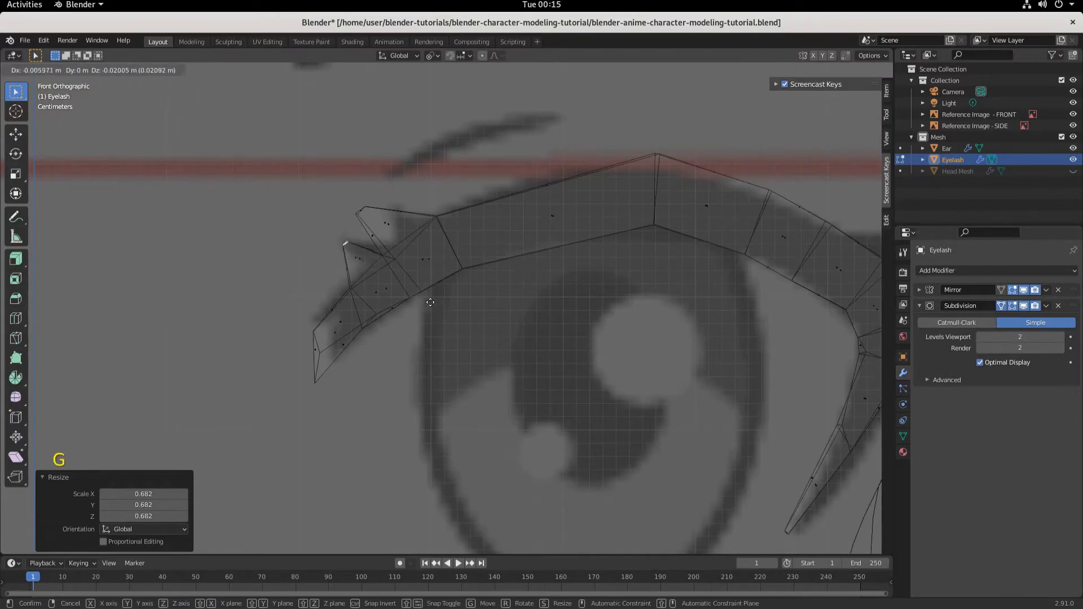
right_click(429, 302)
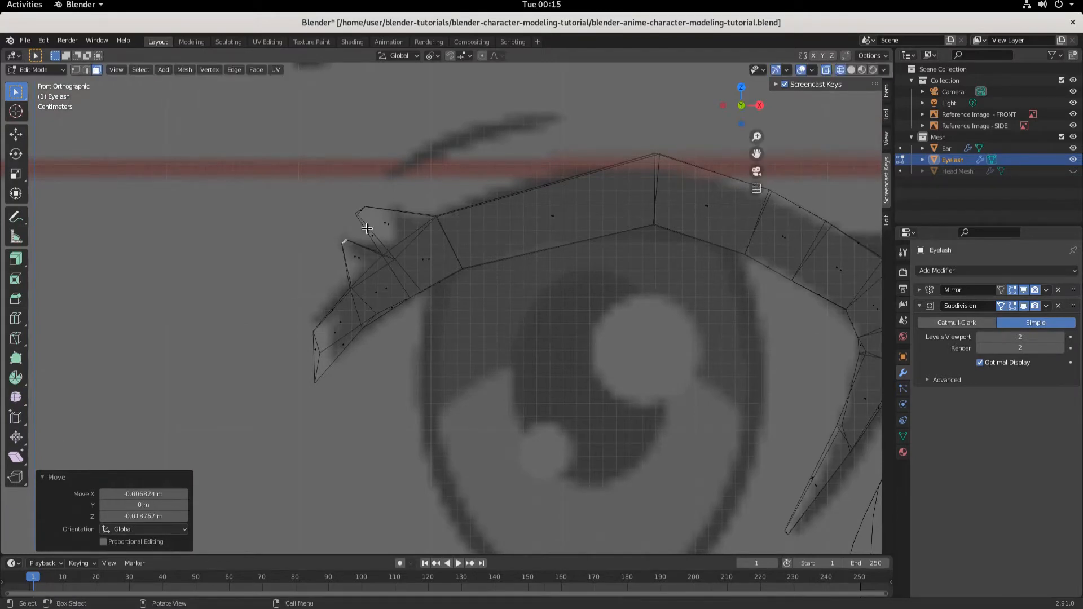
Scale the upper spike's tip face to about 0.778 and move it about 0.0239 m in X and -0.0026 m in Z
left_click(359, 212)
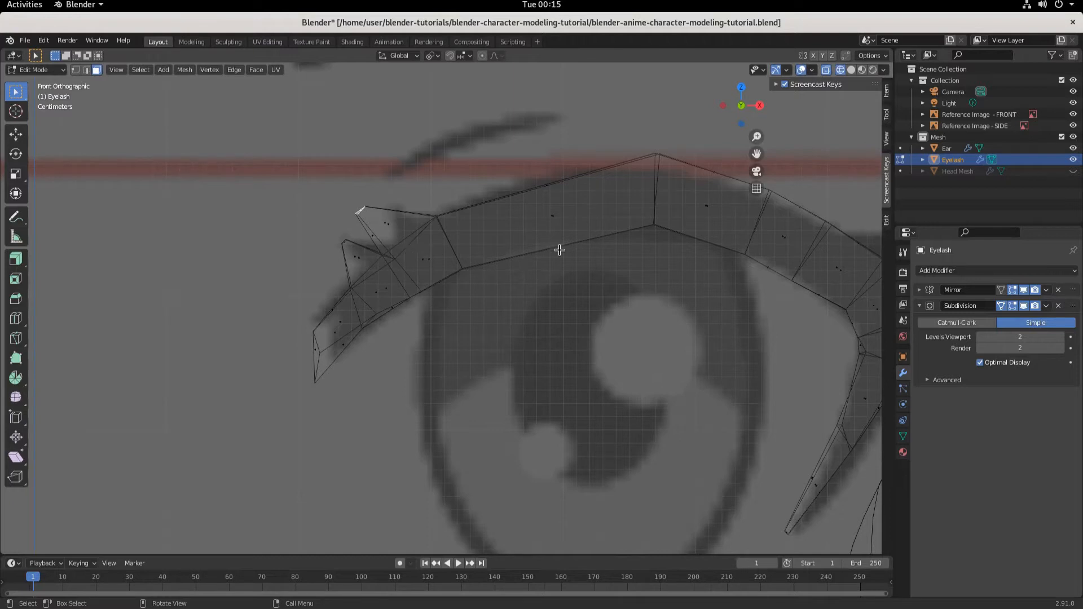
key("s")
left_click(514, 242)
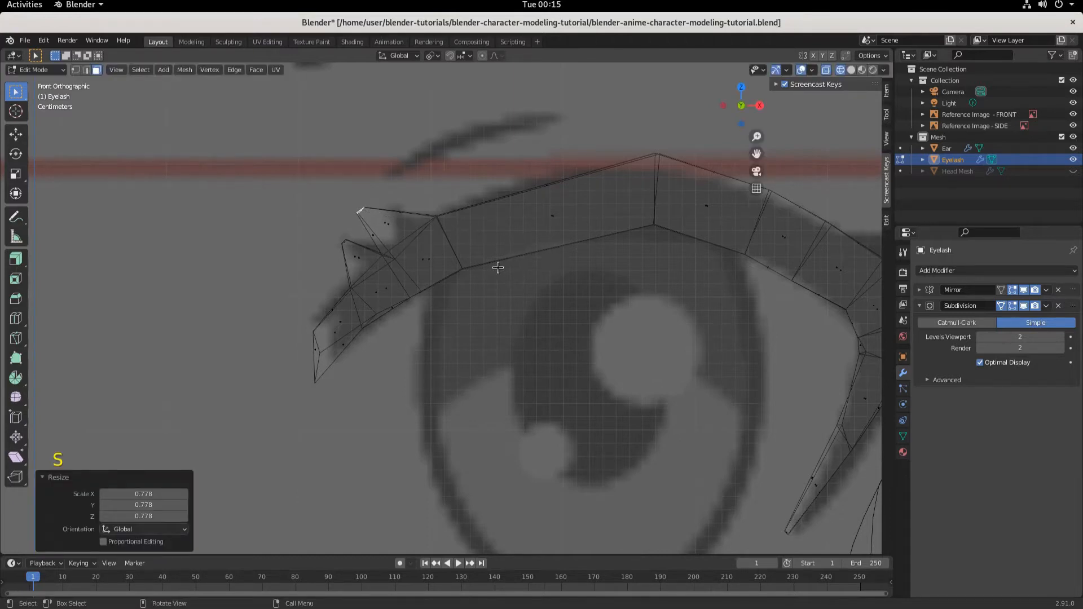
key("g")
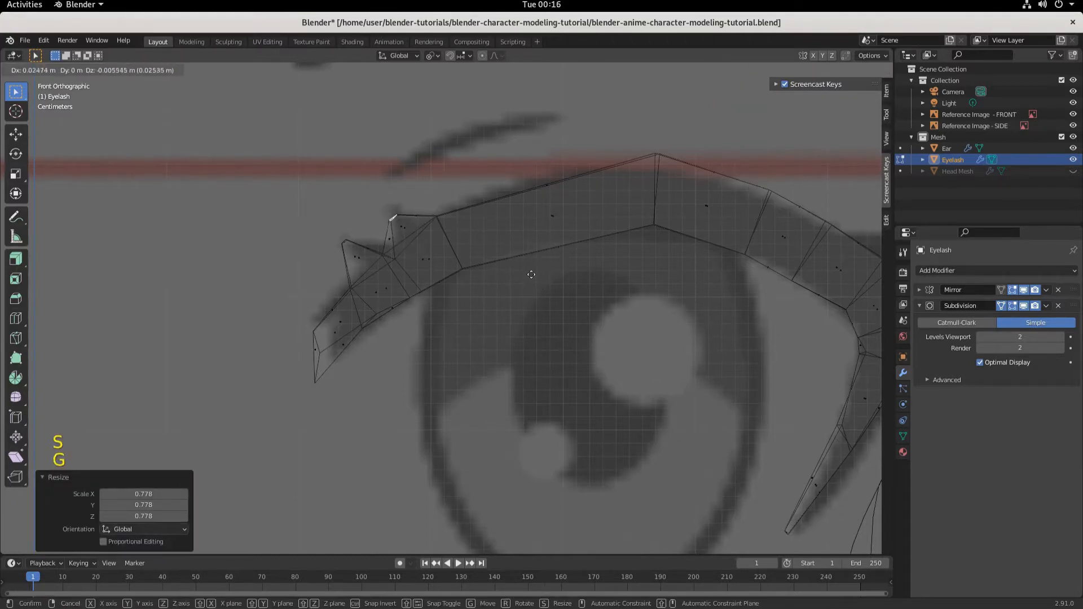
left_click(477, 292)
Select the edge at the lower spike's outer base and move it about 0.0107 m in X and 0.0158 m in Z in the front view
middle_click_drag(450, 287, 486, 322)
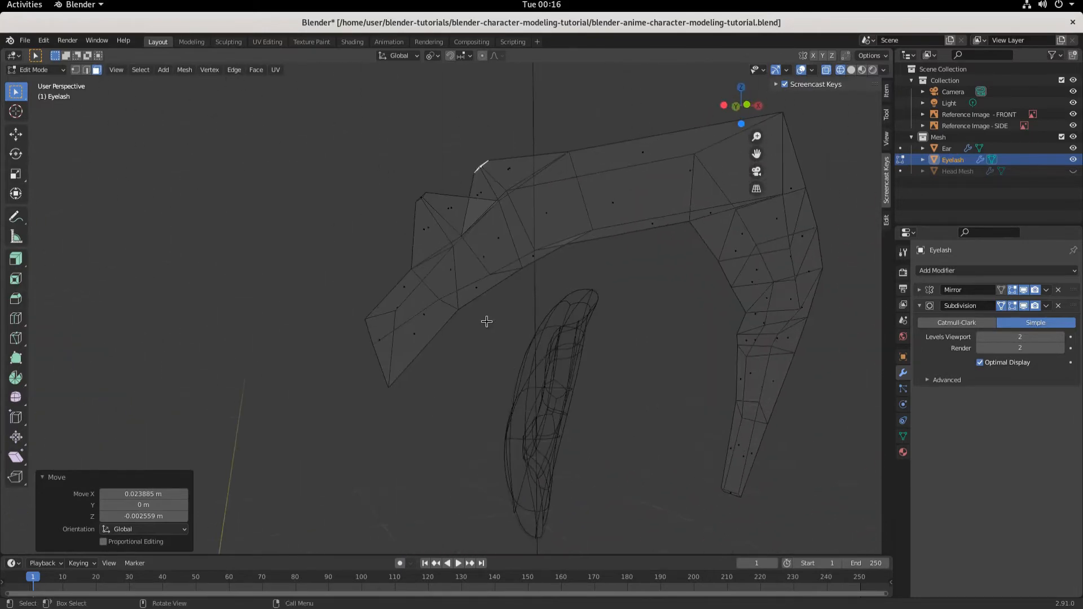
key("KP_1")
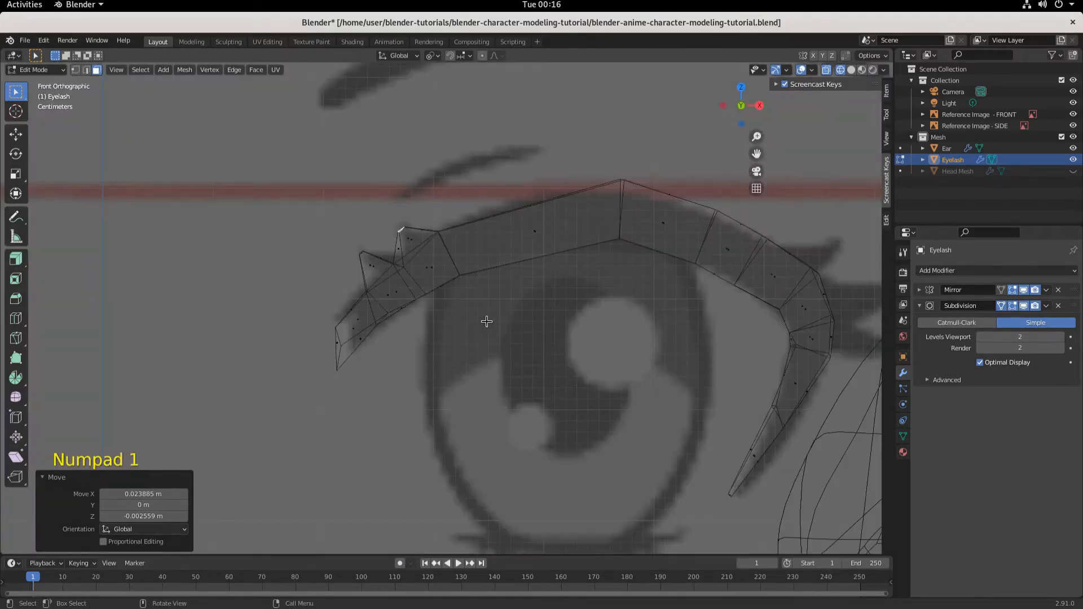
scroll(440, 312, "up", 2)
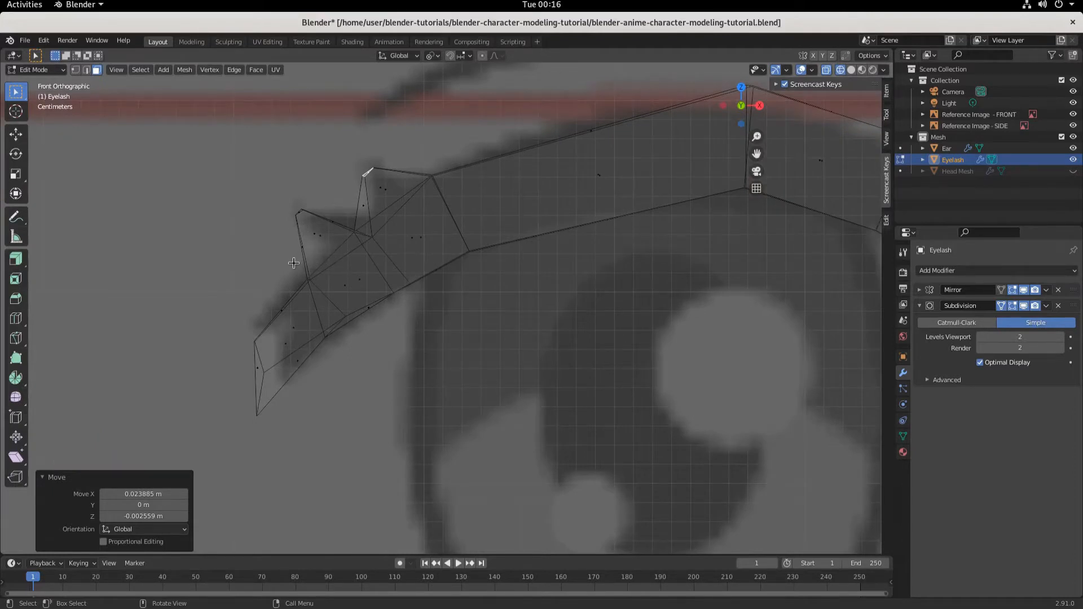
left_click(308, 281)
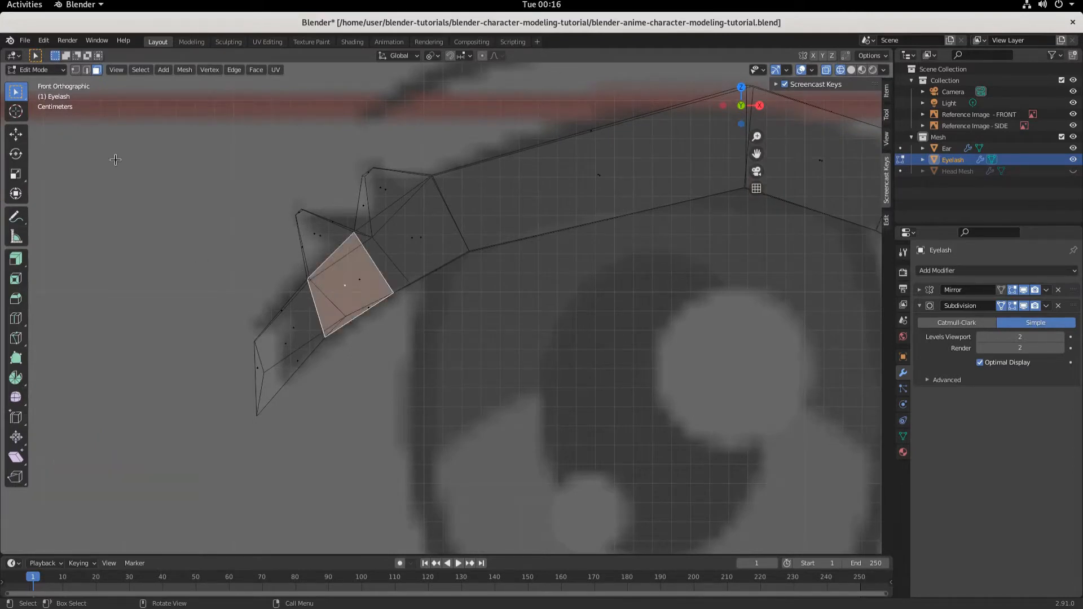
left_click(87, 71)
middle_click_drag(336, 303, 461, 338)
left_click(539, 288)
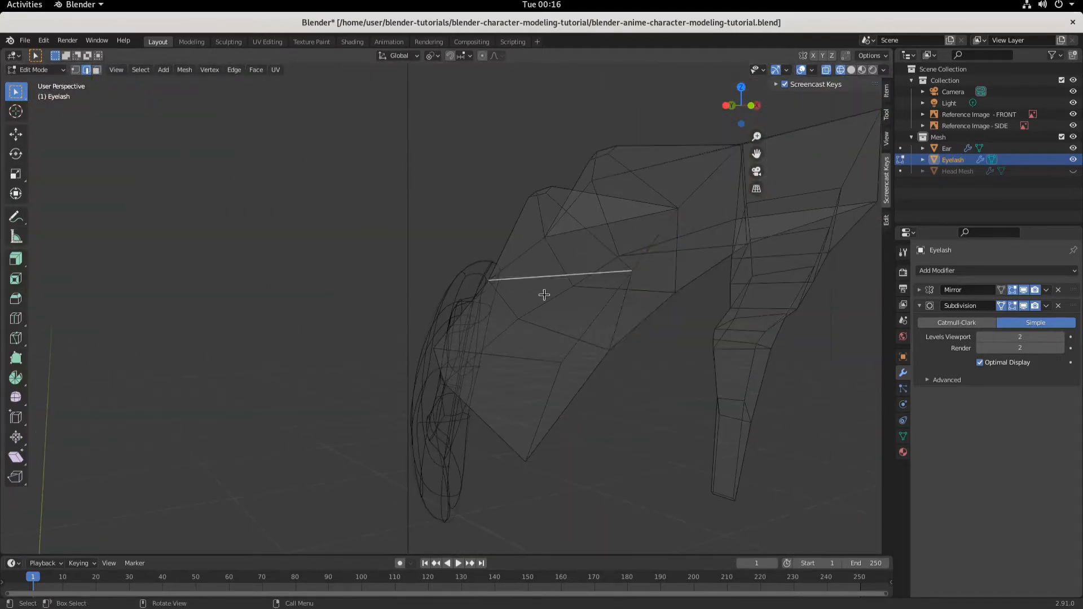
key("KP_1")
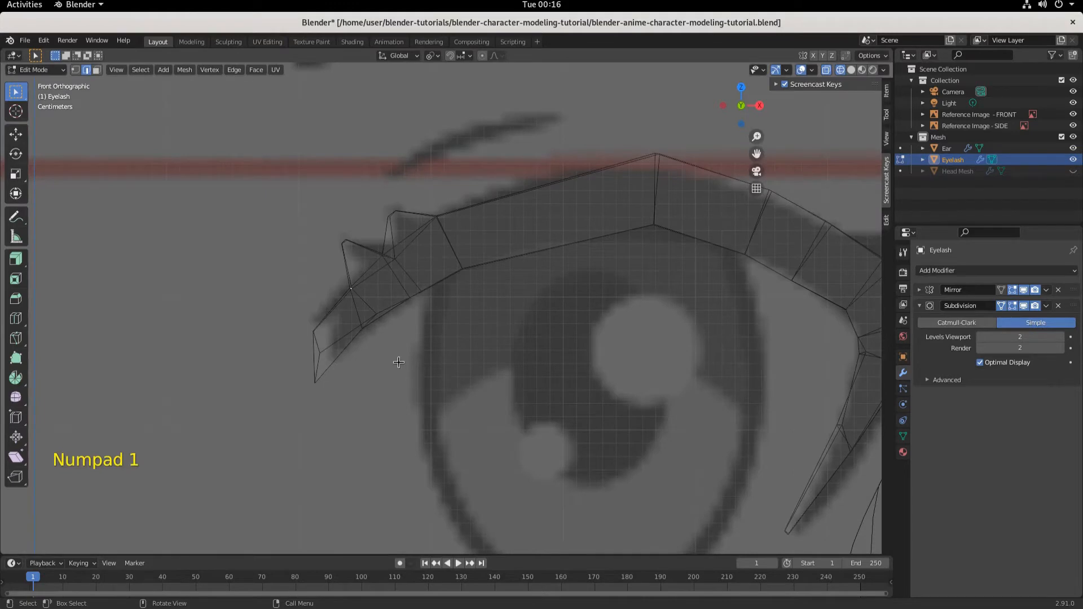
key("g")
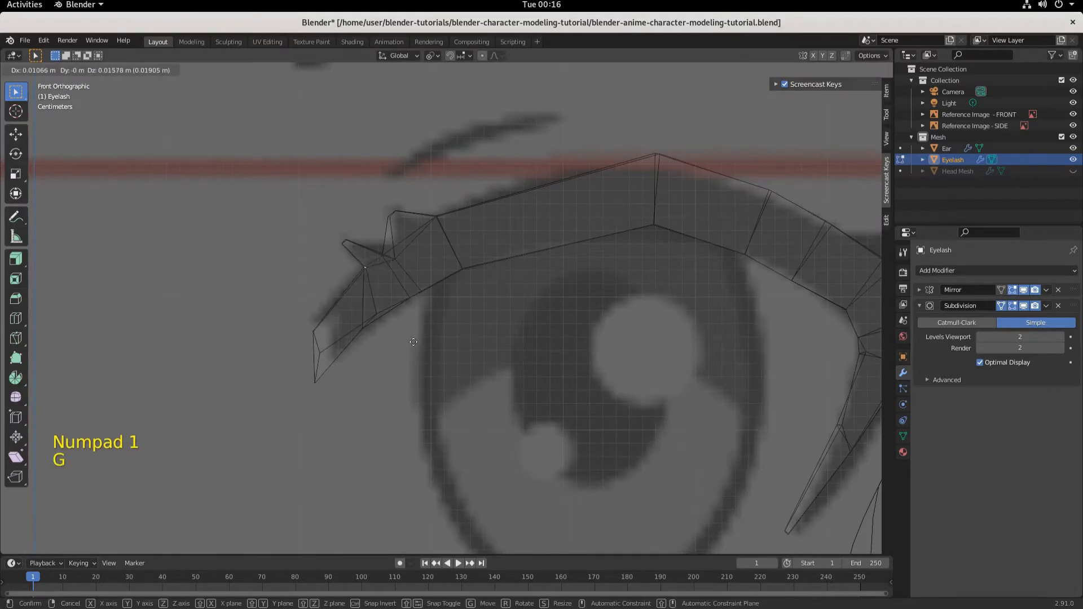
left_click(412, 341)
Nudge the lower spike's outer side edge by about 0.0004 m in X and -0.0009 m in Z
left_click(344, 244)
key("g")
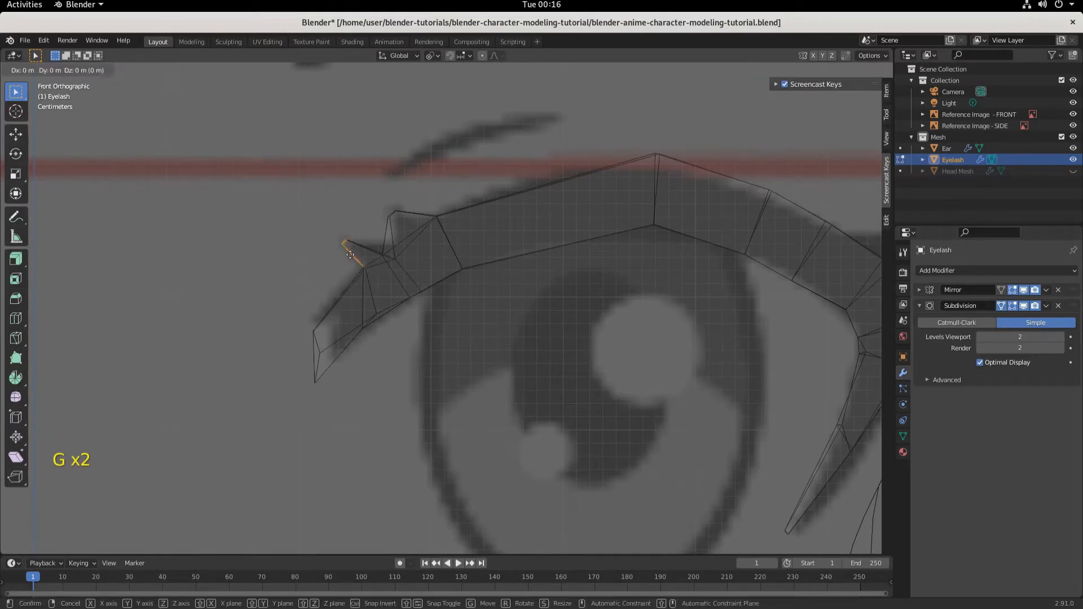
left_click(348, 258)
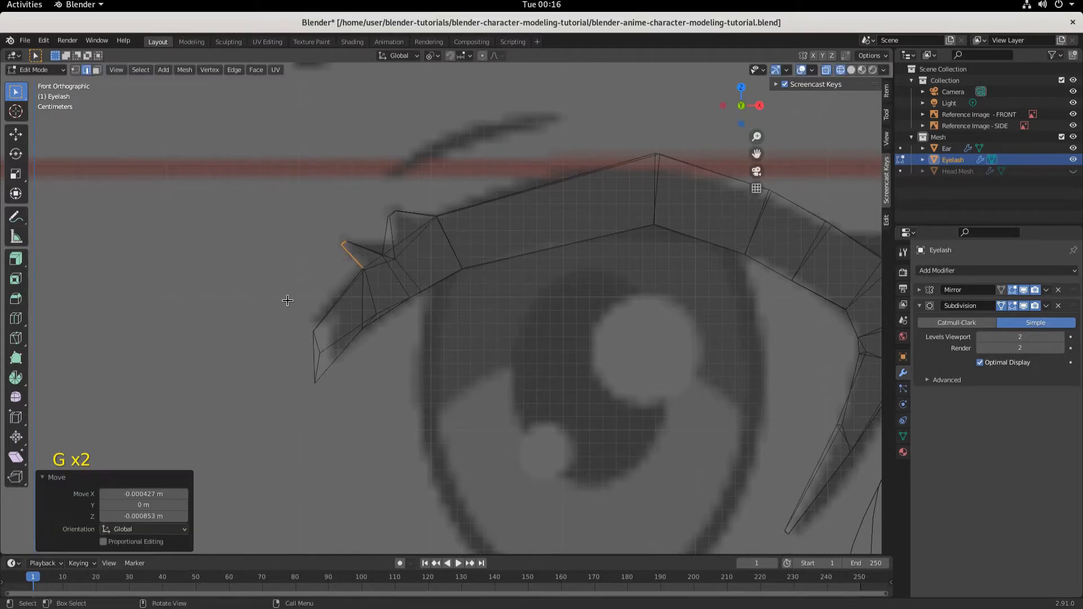
Raise the inner end's upper vertices about 0.0073 m, and move its lower vertices about 0.0081 m in X and 0.0124 m in Z
left_click_drag(289, 301, 321, 342)
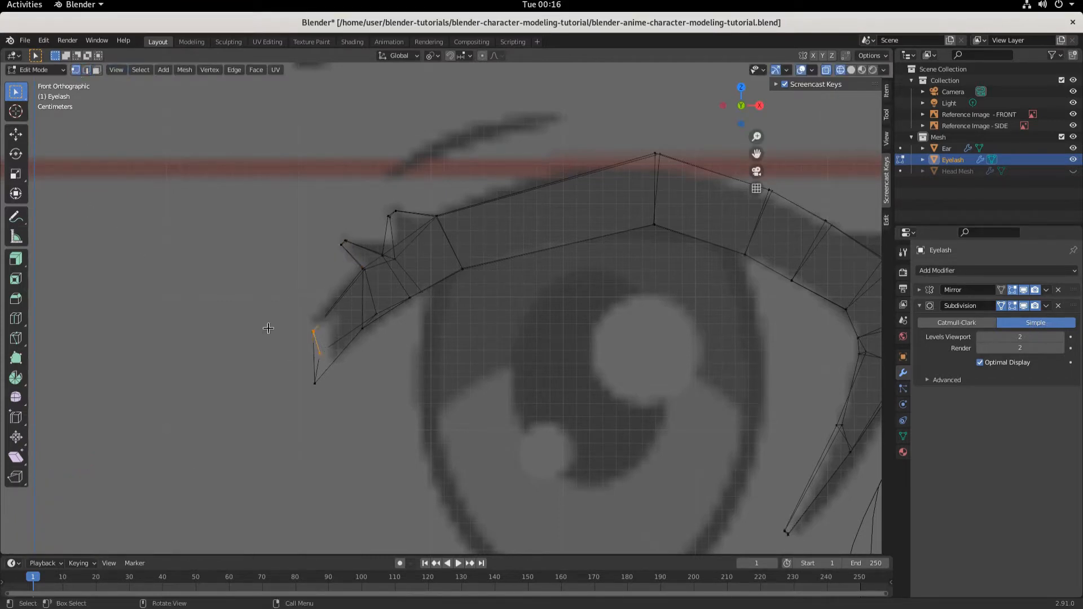
left_click_drag(288, 305, 322, 344)
key("g")
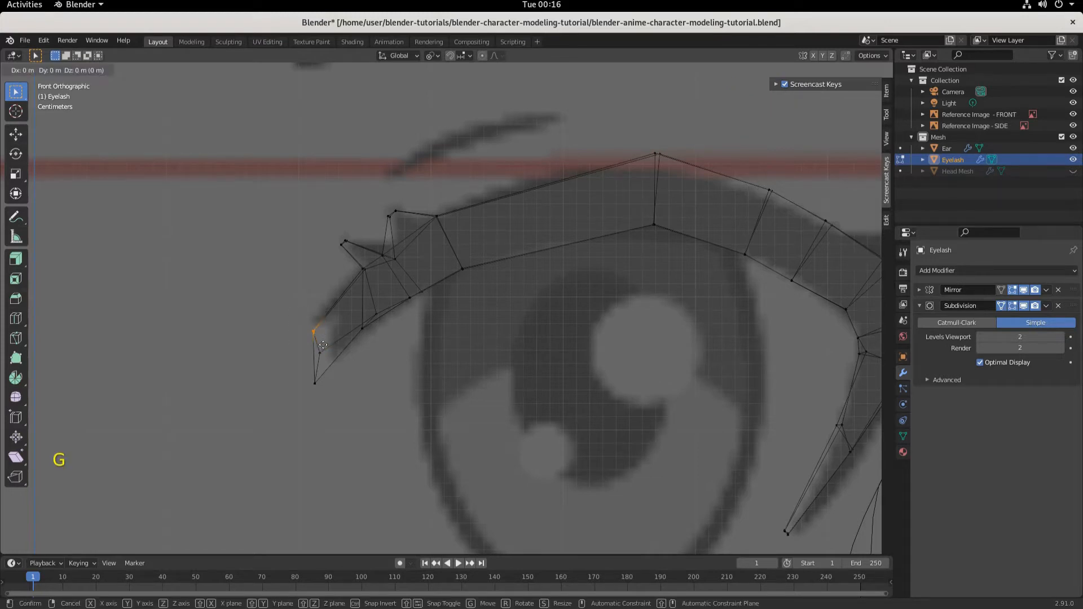
left_click(322, 335)
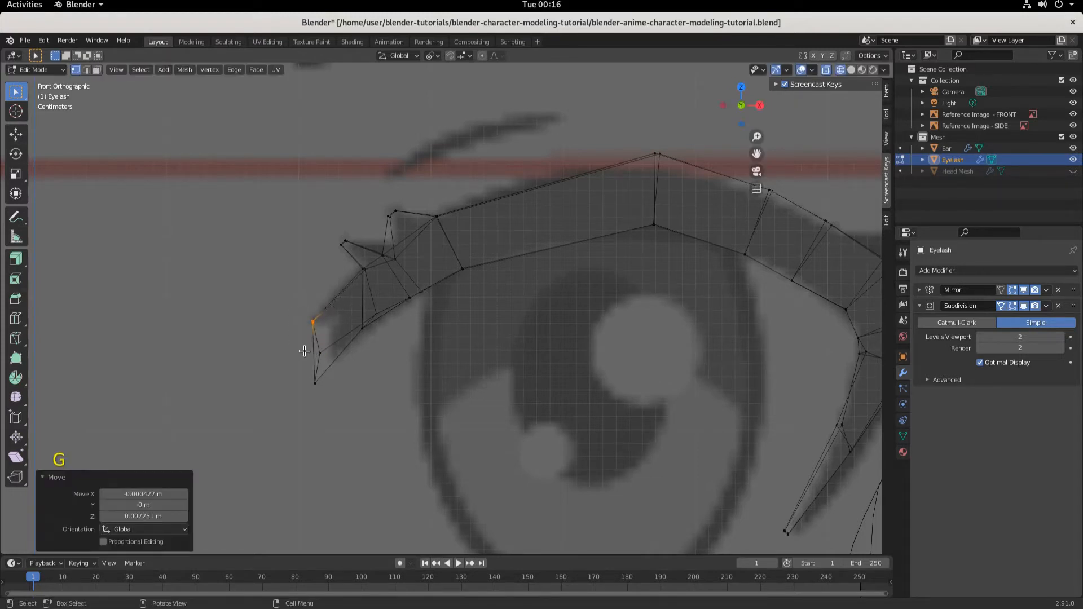
left_click_drag(305, 345, 334, 393)
key("g")
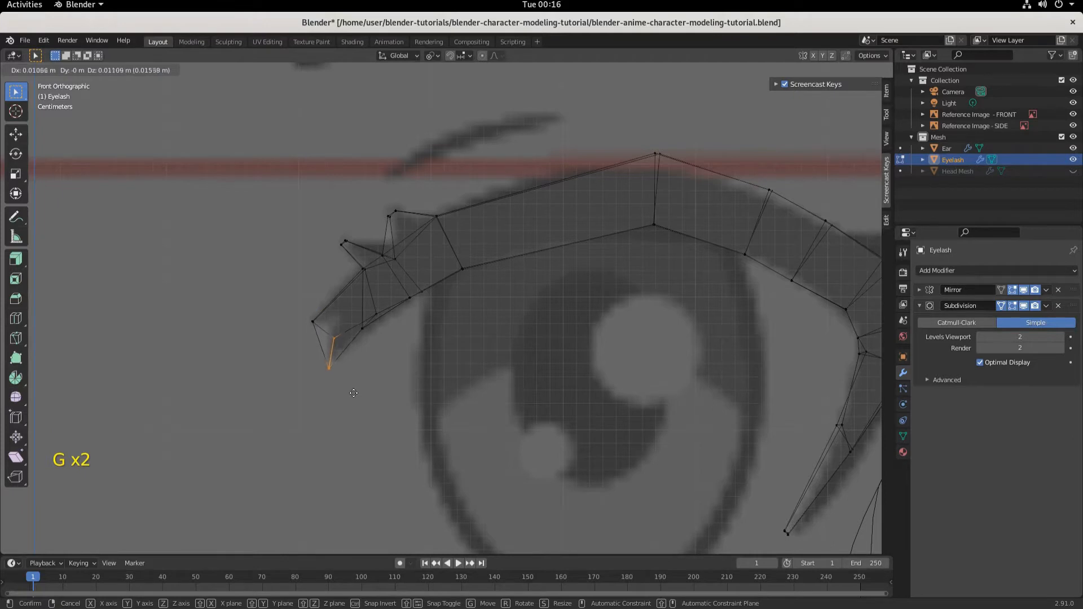
left_click(349, 390)
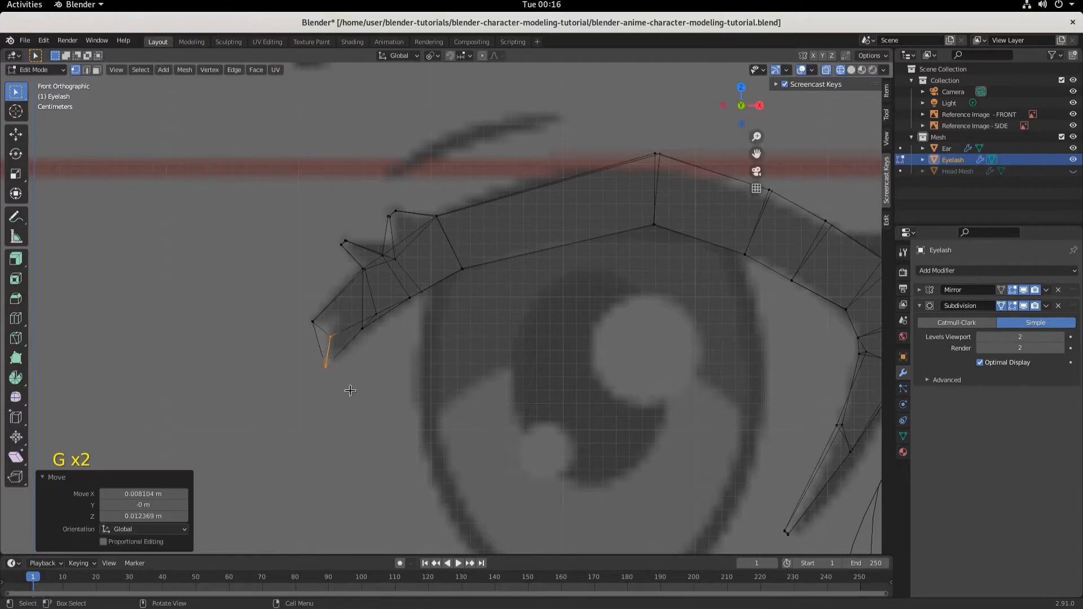
Align the offset vertex between the two spikes with its counterpart, and move the upper spike's tip about -0.0026 m in X and 0.0017 m in Z
left_click(393, 259)
key("g")
left_click(404, 266)
left_click_drag(375, 201, 404, 222)
key("g")
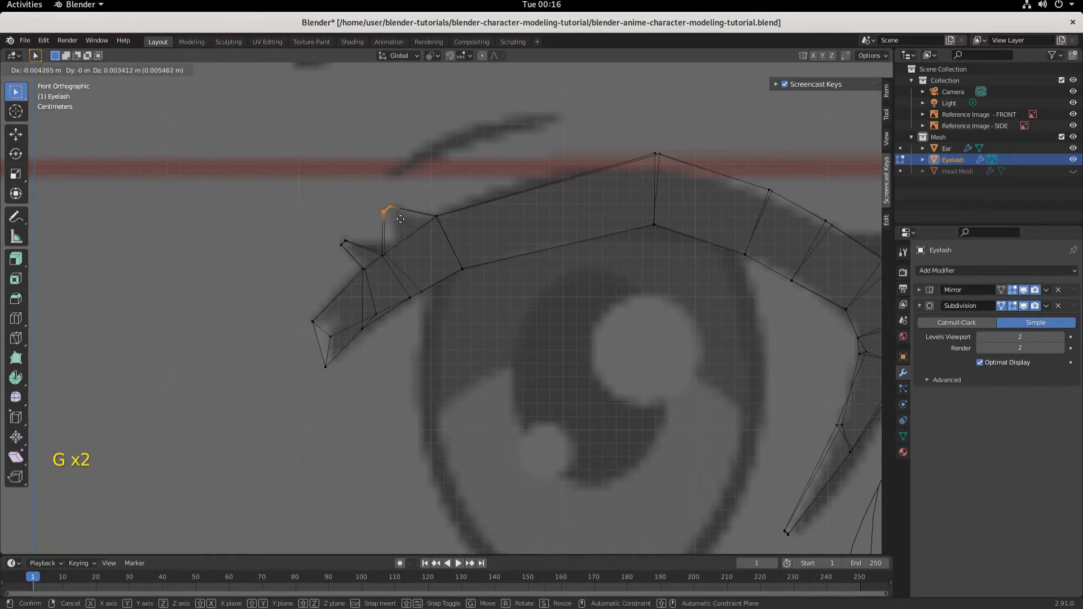
left_click(379, 240)
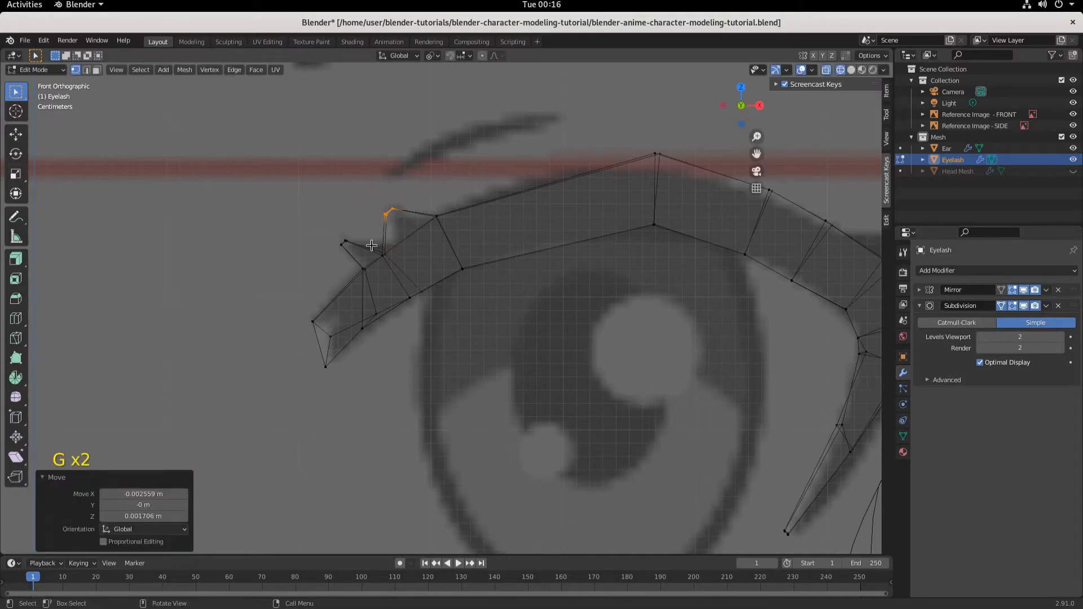
Move the vertices between the two spikes about 0.0085 m in X and 0.0081 m in Z, and nudge and rescale the upper spike's tip
left_click(372, 245)
key("g")
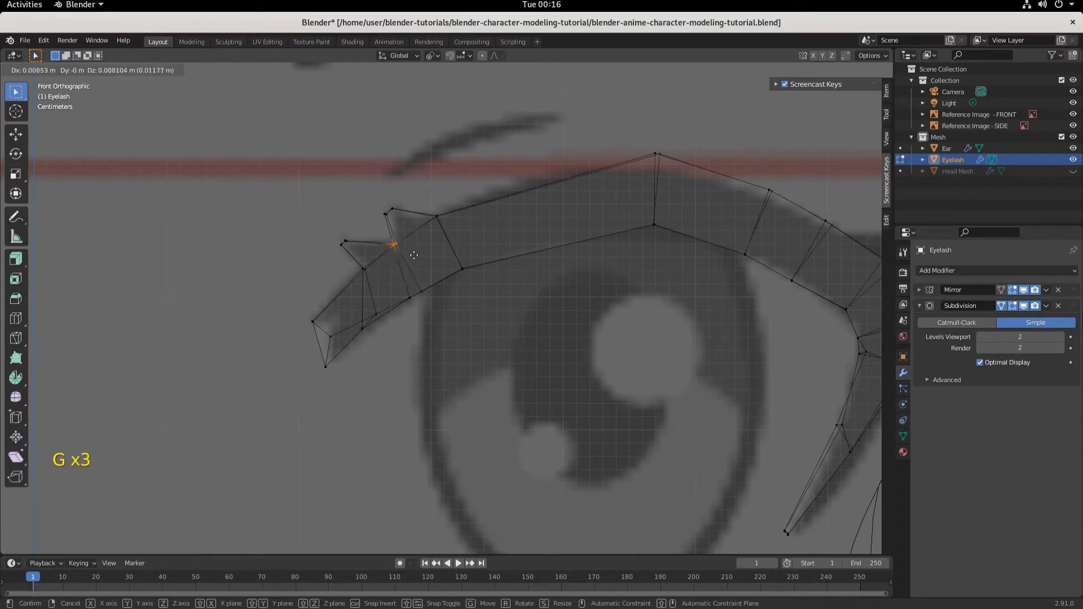
left_click(414, 255)
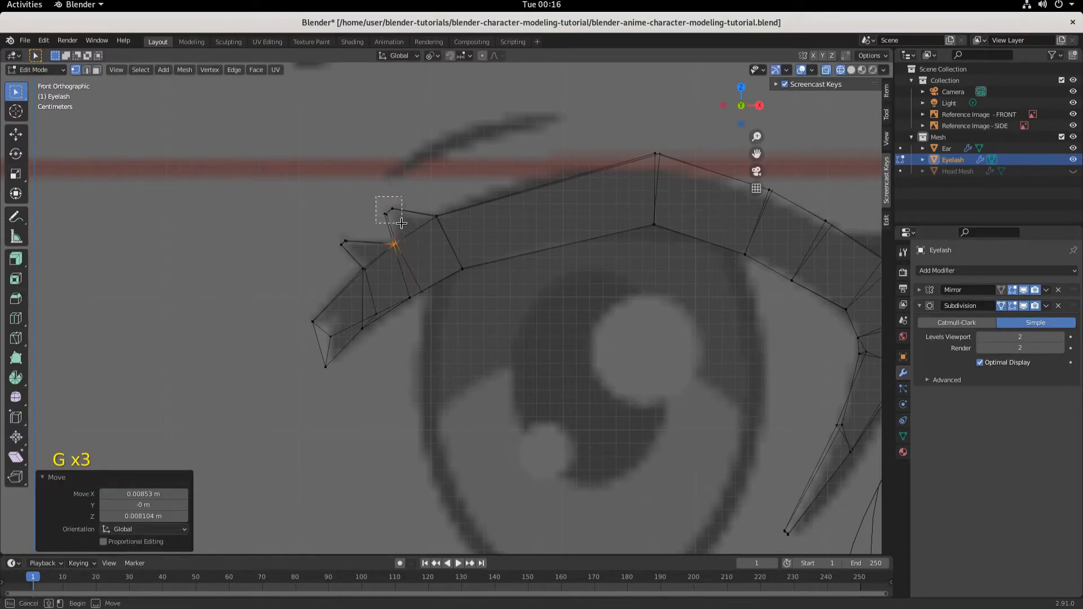
left_click(387, 212)
key("g")
left_click(402, 223)
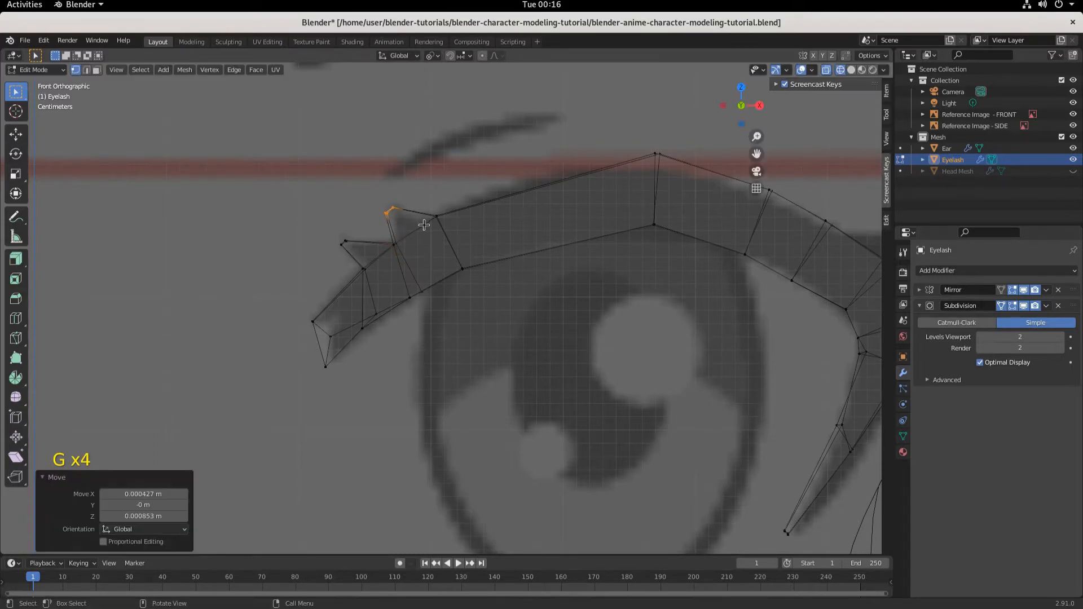
key("s")
left_click(403, 224)
Move the vertices where the upper spike meets the lash's top edge about -0.009 m in X and -0.003 m in Z
left_click(438, 218)
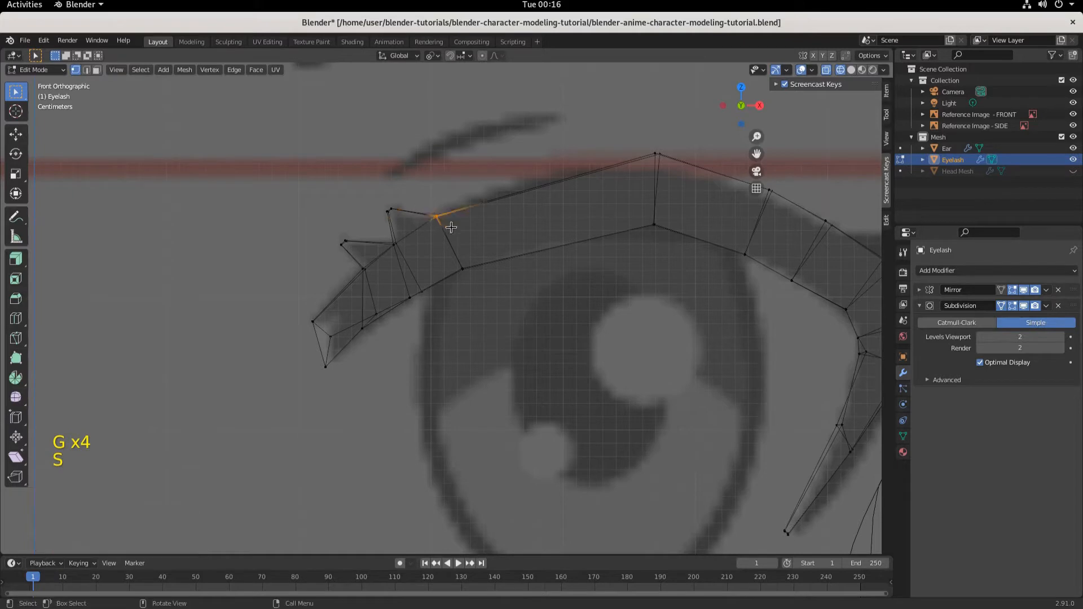
key("g")
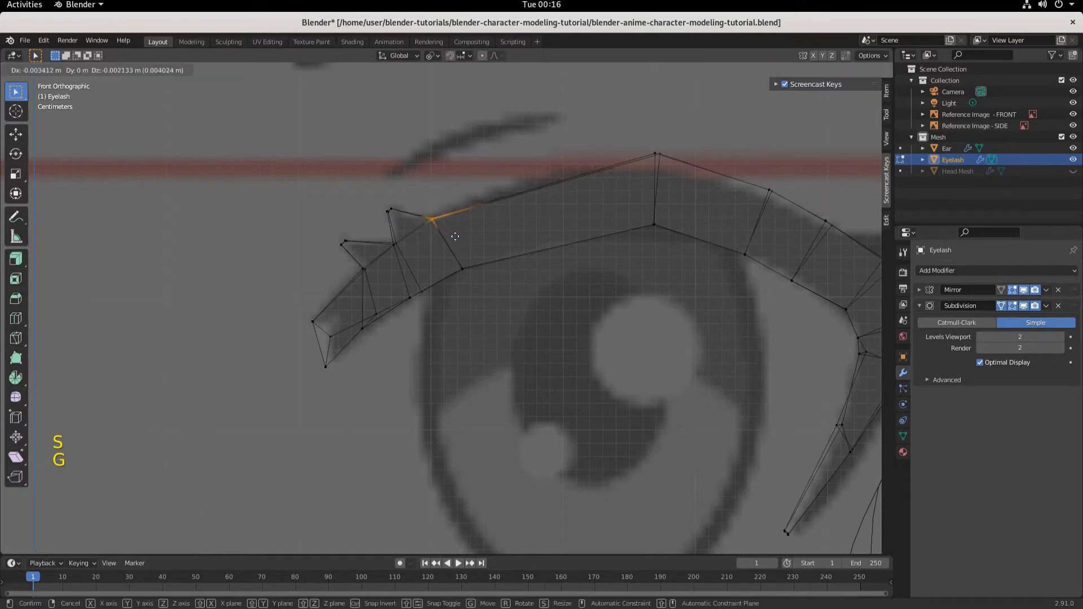
left_click(447, 237)
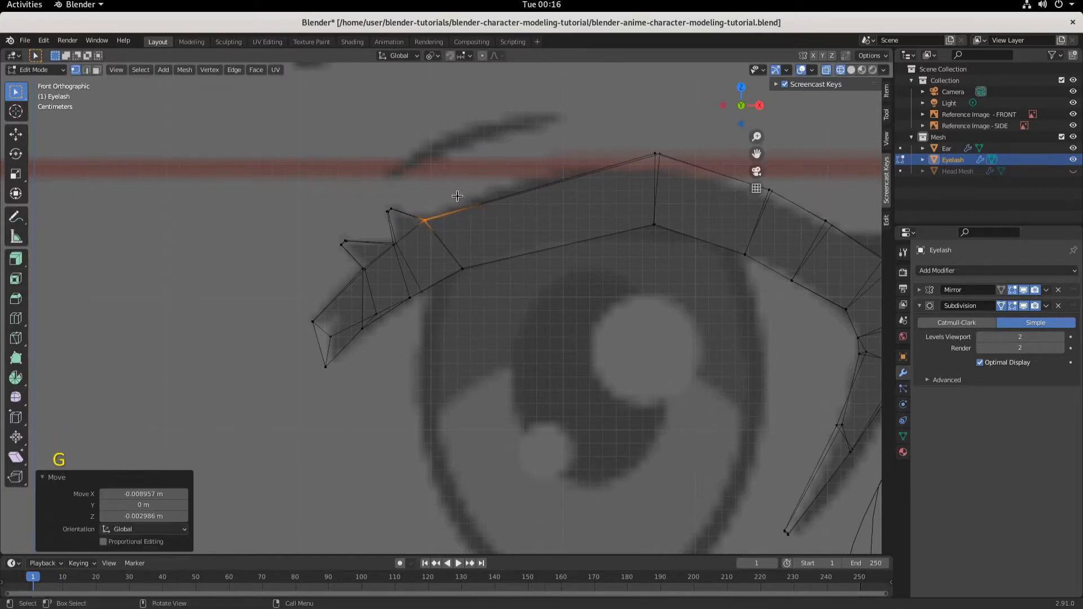
Add one loop cut across the long segment between the upper spike and the lash's peak, with an edge slide of about 0.094
key("ctrl+r")
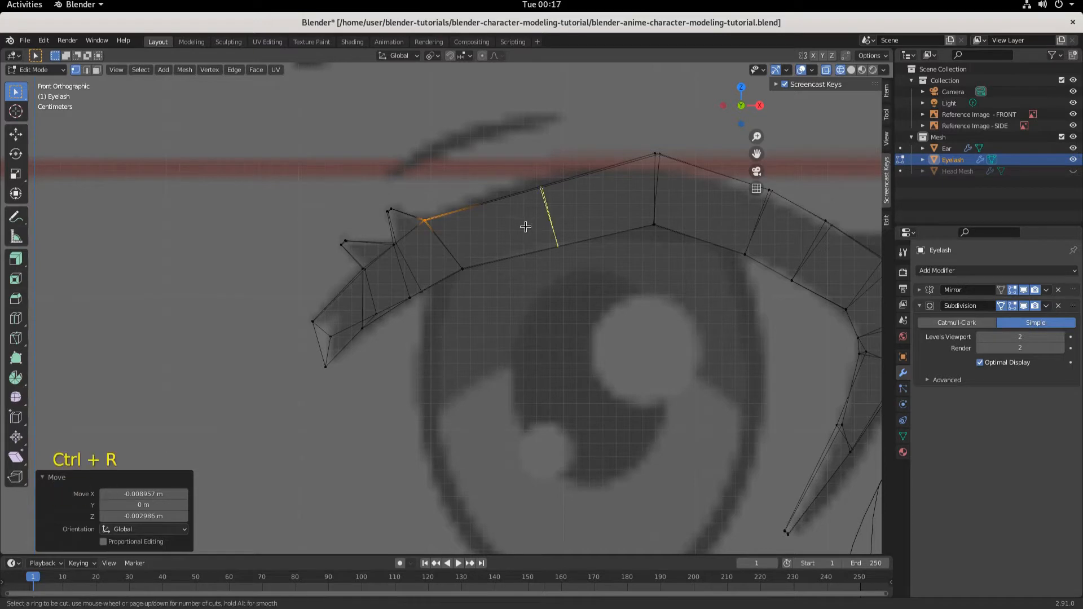
left_click(524, 227)
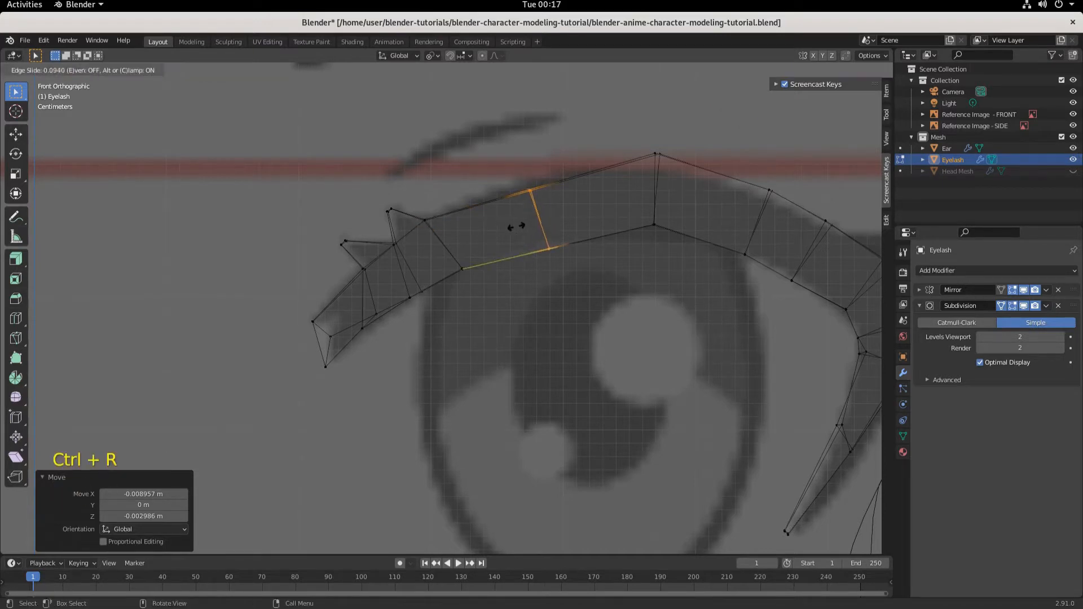
left_click(526, 242)
Raise the new loop's lower vertices to the reference outline, and move its upper vertices about -0.0021 m in X and 0.0077 m in Z
left_click(547, 246)
key("g")
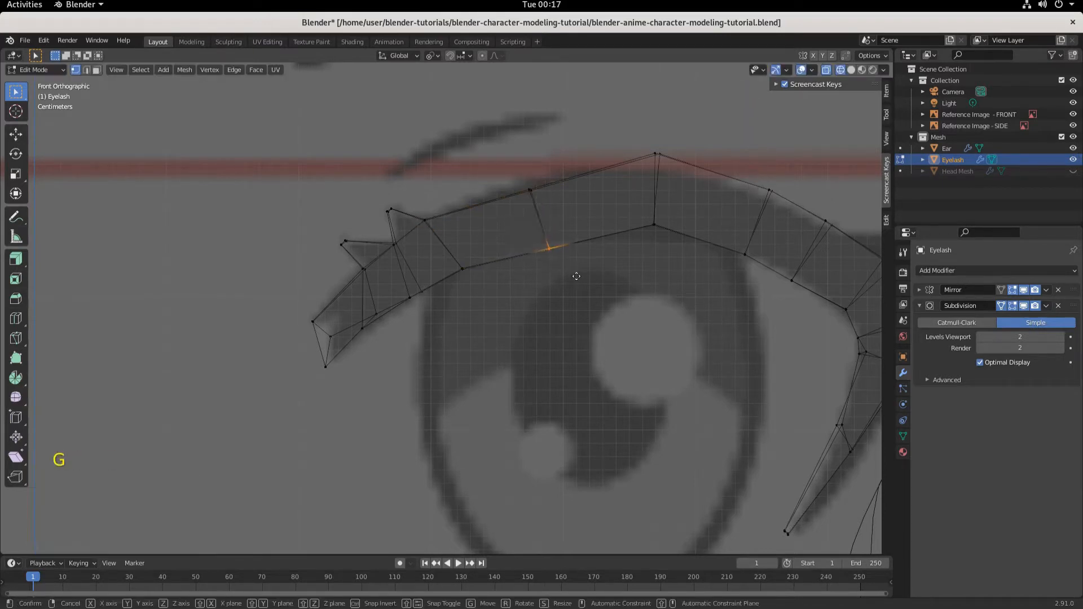
left_click(566, 266)
key("g")
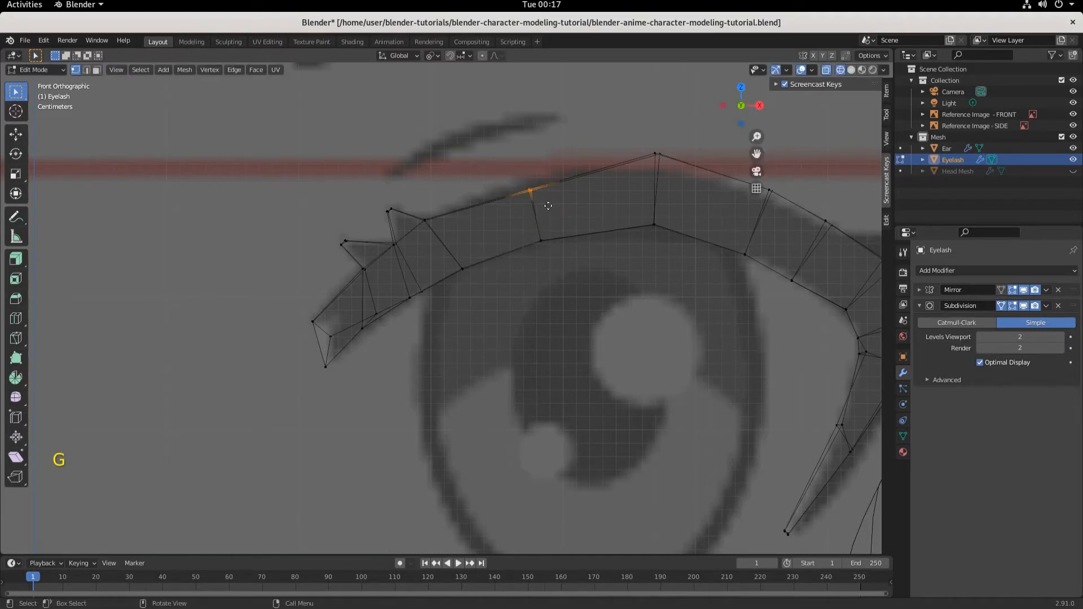
left_click(546, 196)
Move the vertices at the lash's peak about -0.0017 m in X and -0.0034 m in Z
left_click(656, 158)
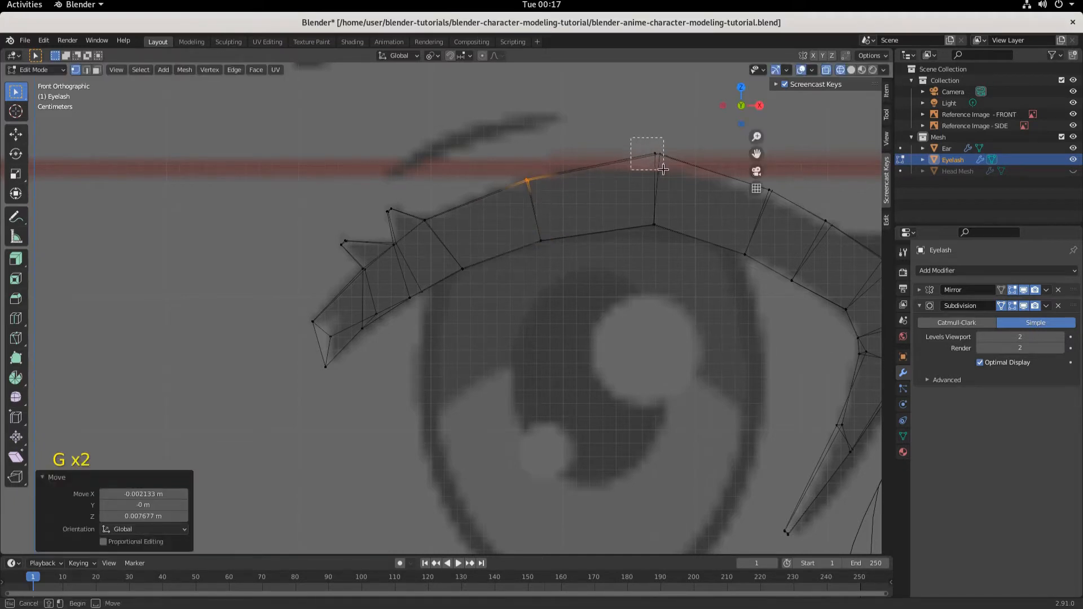
key("g")
left_click(662, 174)
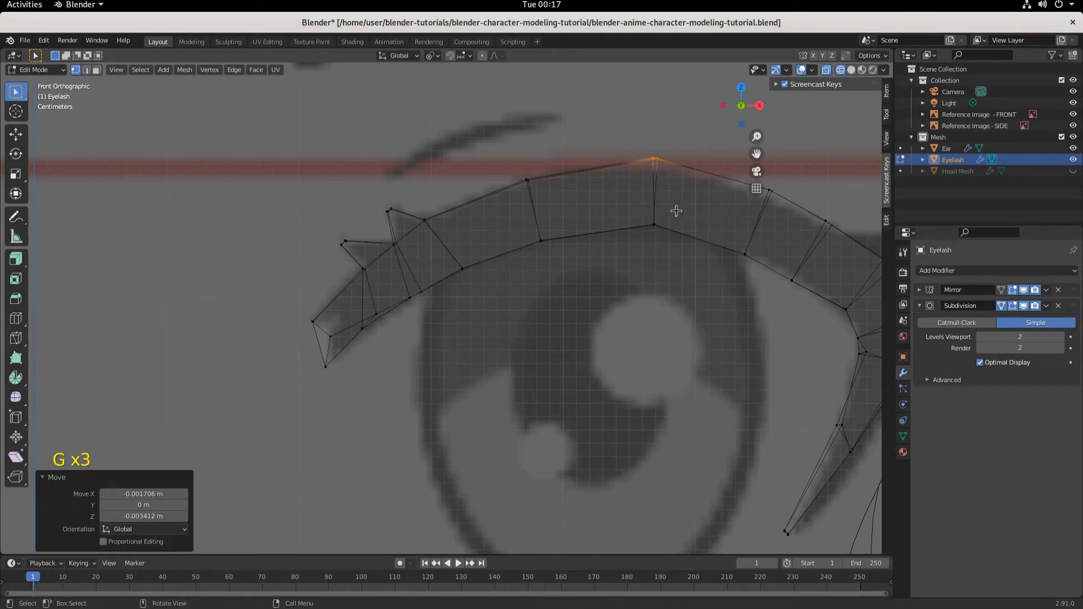
left_click(757, 172)
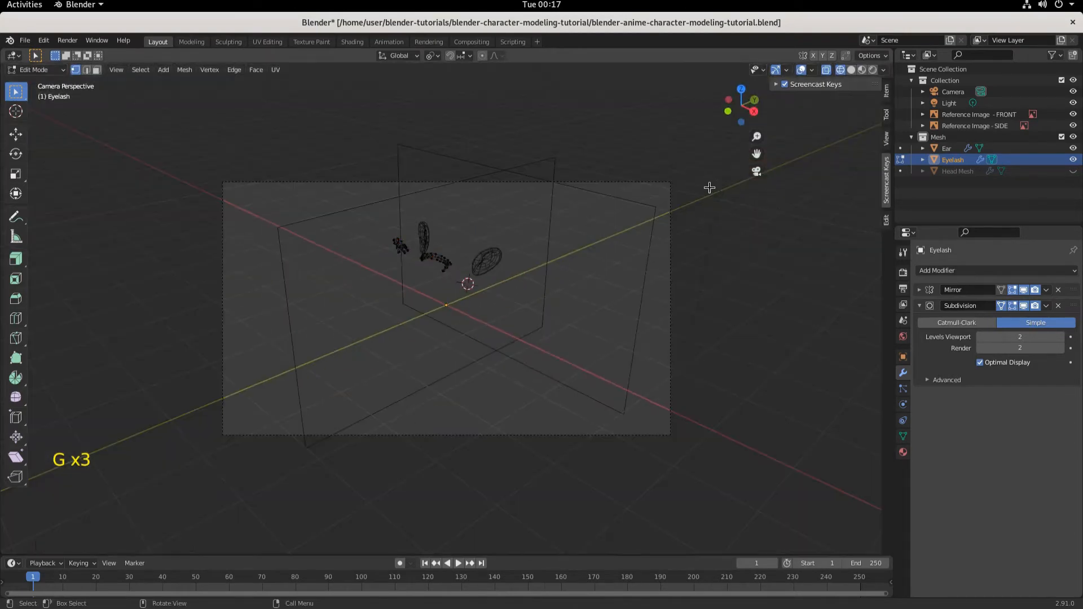
key("KP_1")
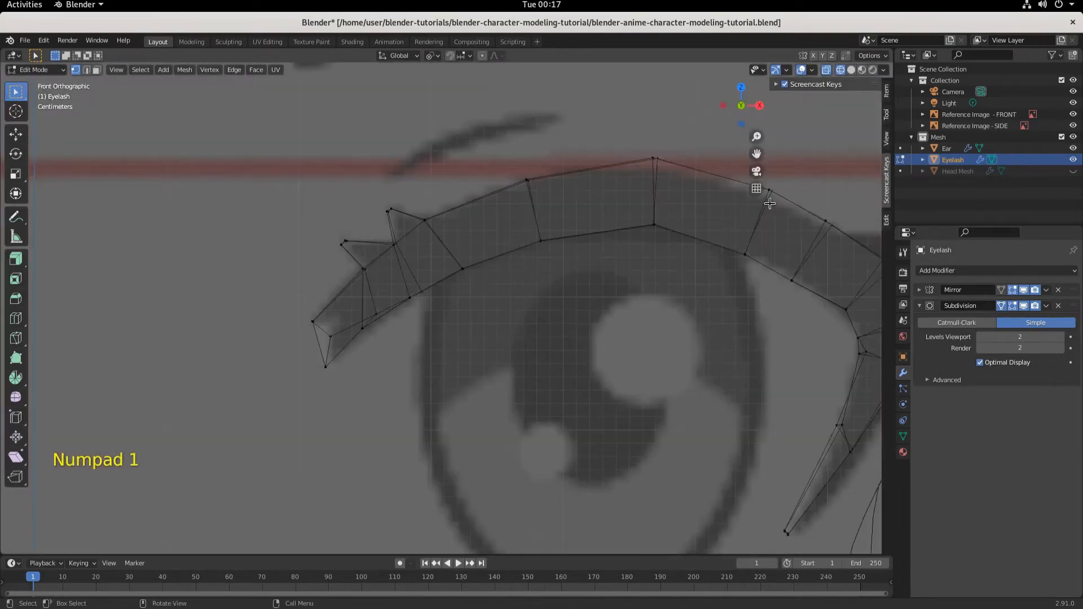
On the loop just outward of the peak, raise the lower vertices about 0.0021 m and move the upper ones -0.0017 m in X, -0.0047 m in Z
middle_click_drag(720, 316, 534, 365, "shift")
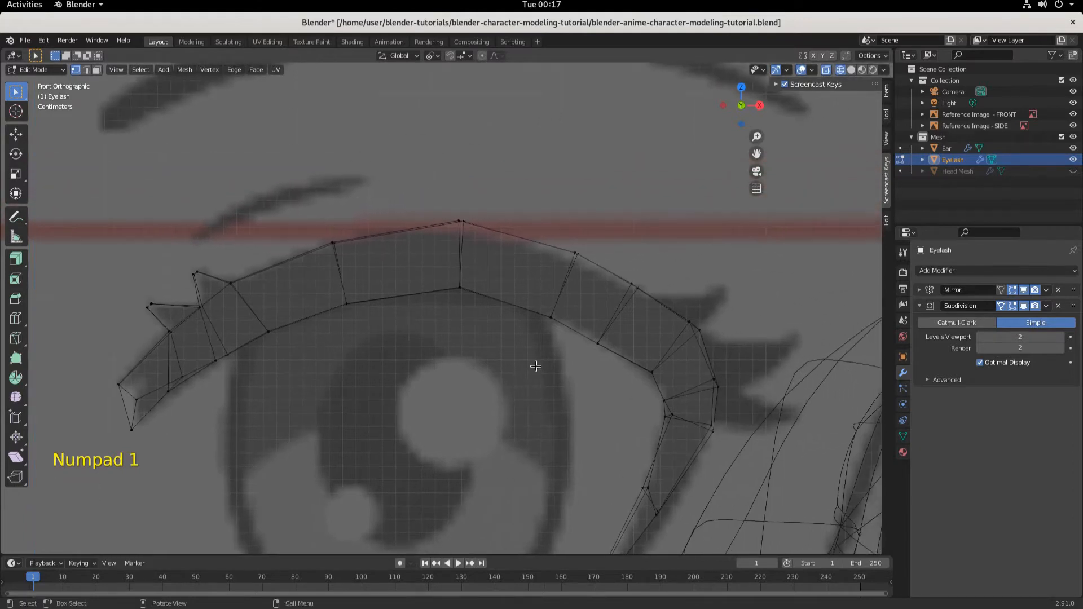
left_click(547, 313)
key("g")
left_click(582, 346)
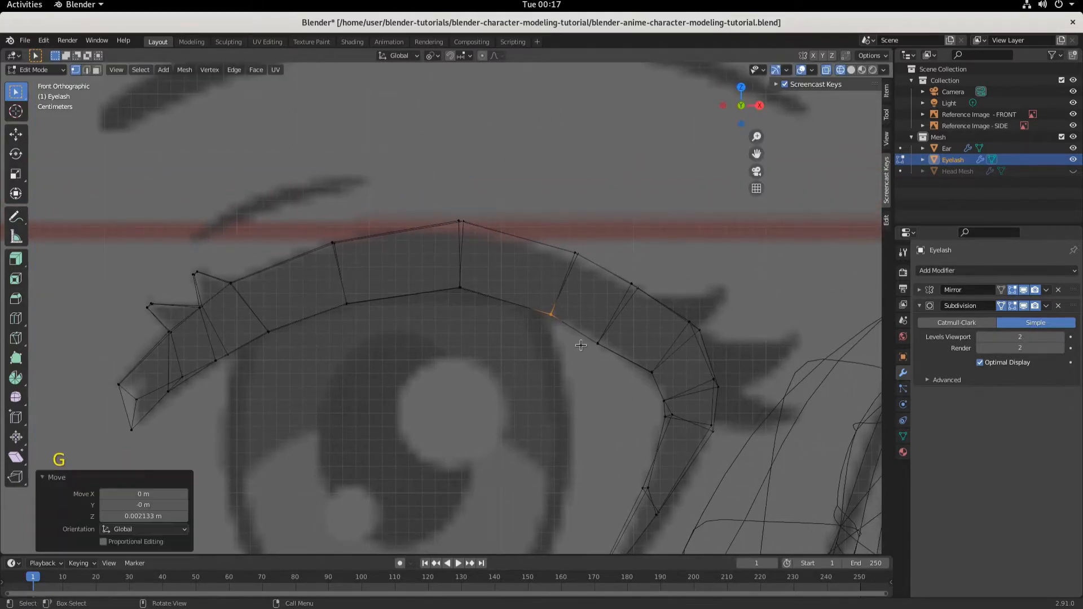
left_click_drag(562, 240, 594, 267)
key("g")
left_click(591, 271)
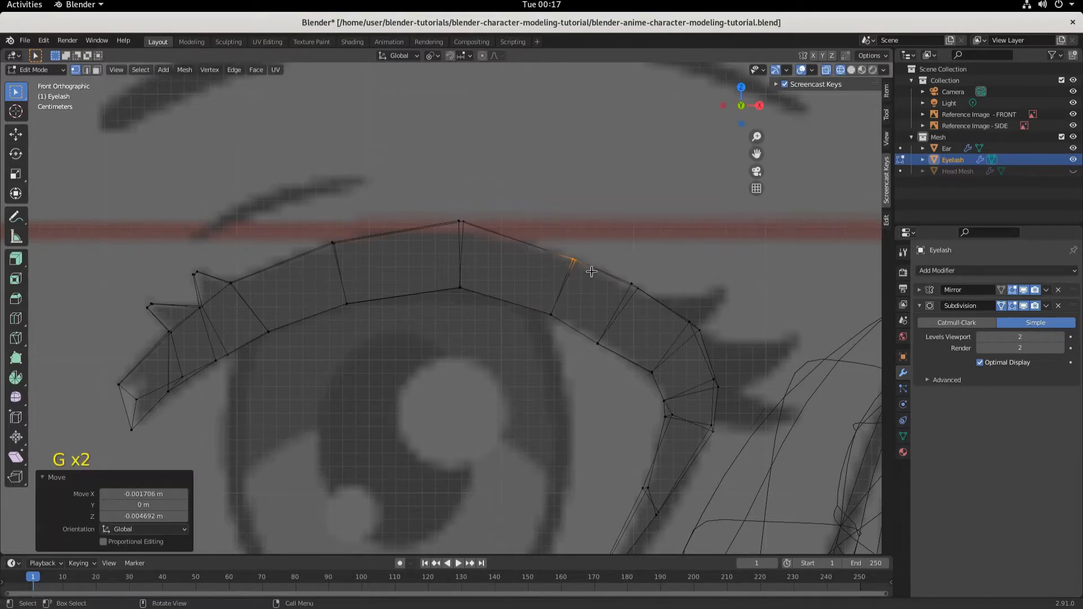
Move the next top-edge vertices toward the ear about 0.003 m in X, -0.0038 m in Z, and the following pair 0.0013 m, -0.0026 m
key("g")
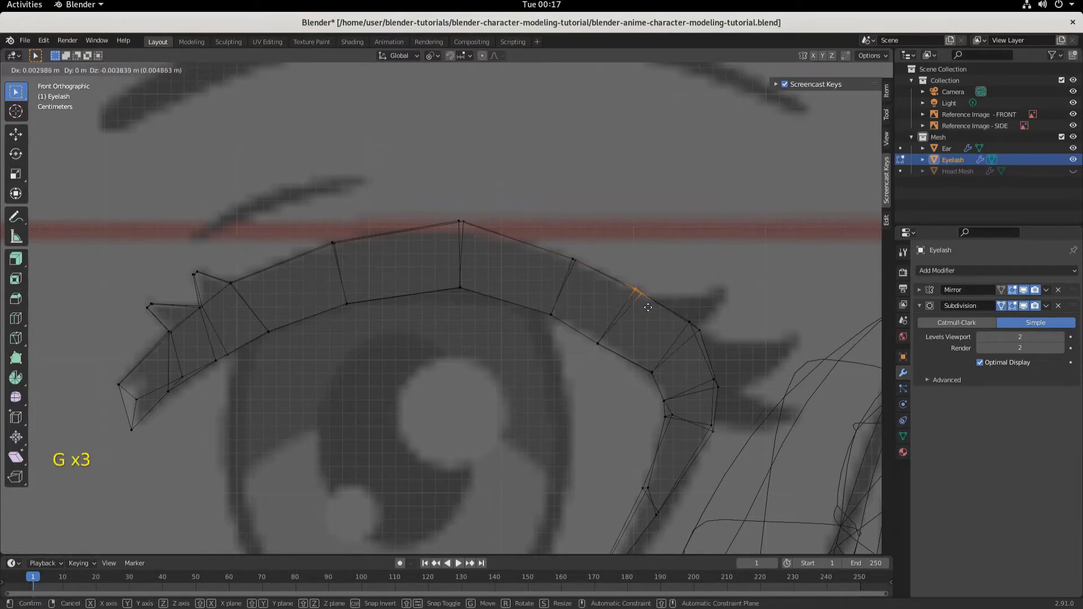
left_click(647, 307)
left_click(689, 323)
key("g")
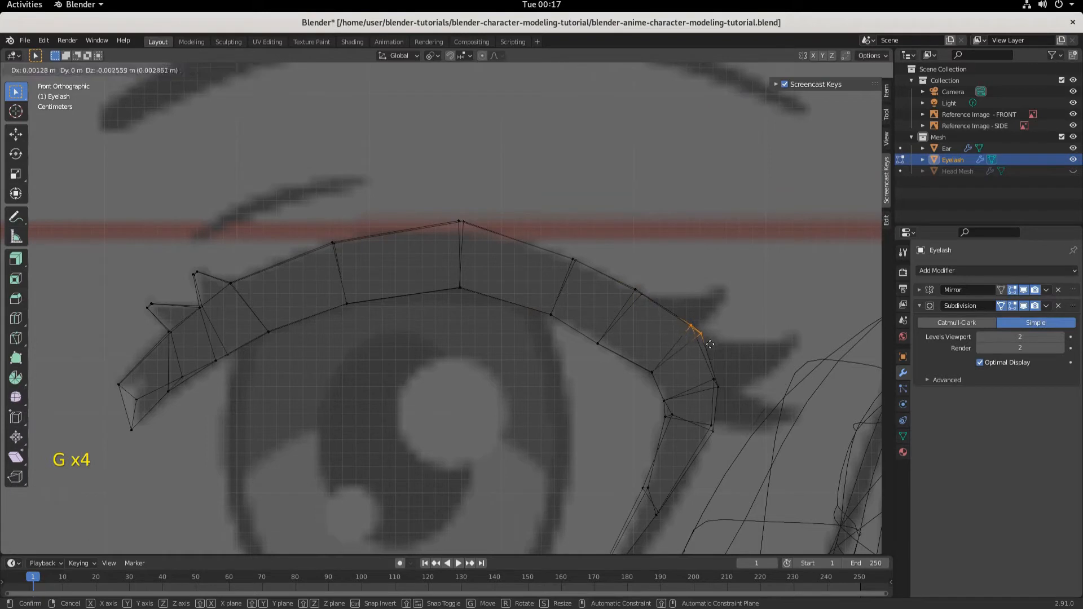
left_click(705, 342)
Move the vertices at the lash's outermost bend about 0.0004 m in X and -0.0009 m in Z
left_click_drag(710, 372, 724, 390)
key("g")
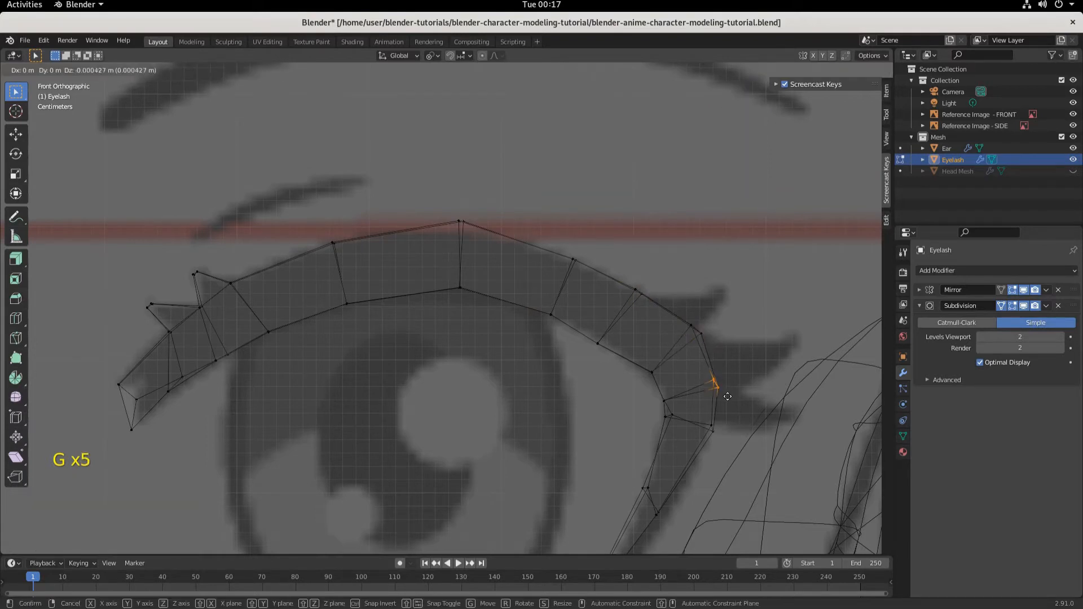
left_click(726, 396)
scroll(608, 465, "down", 1)
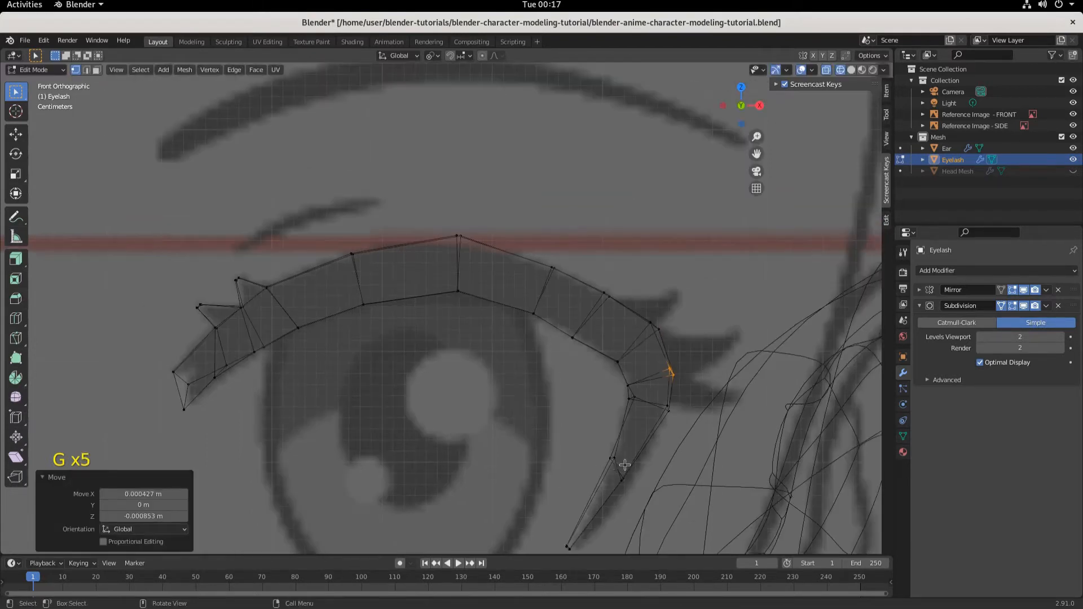
On the lower tail, move the inner vertices about 0.0026 m in X, -0.0026 m in Z, and the outer ones 0.0061 m, -0.0051 m
left_click(605, 452)
key("g")
left_click(616, 472)
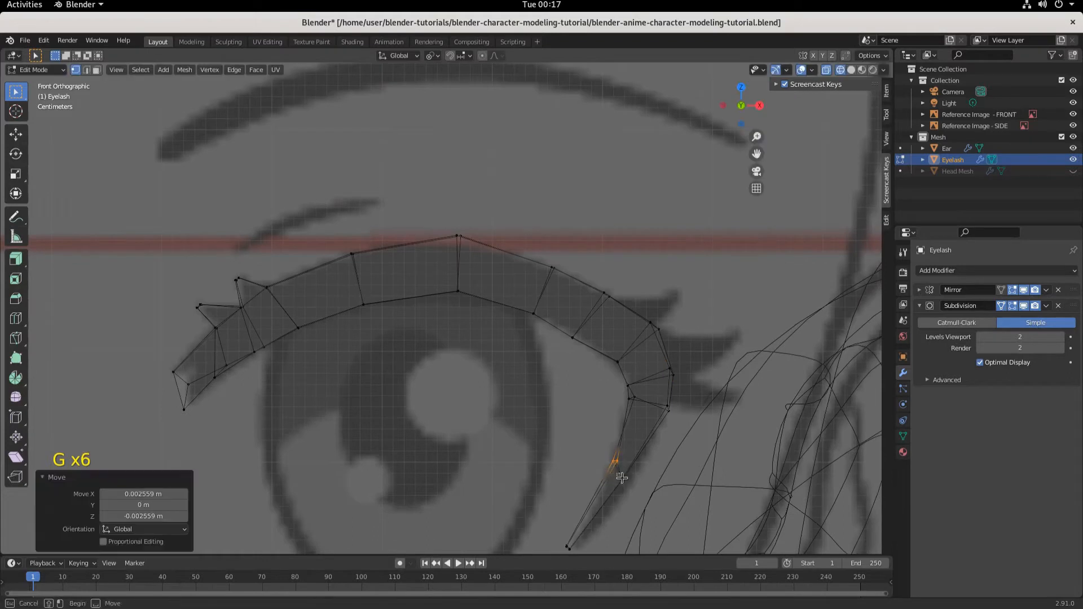
key("g")
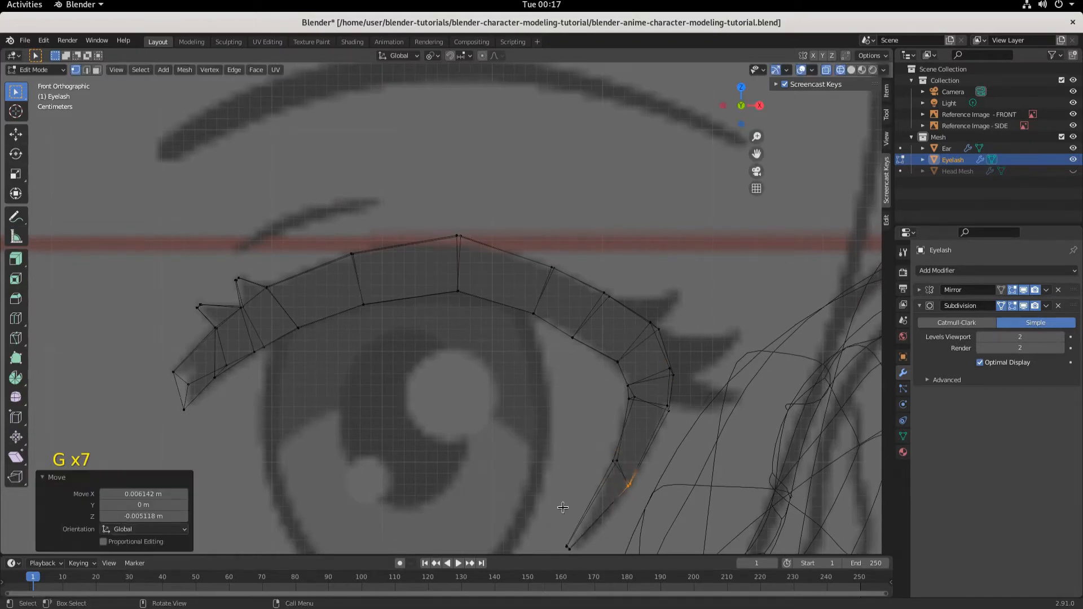
Move the vertices at the lower tail's tip about 0.0044 m in X and 0.0015 m in Z
scroll(562, 508, "down", 2)
key("g")
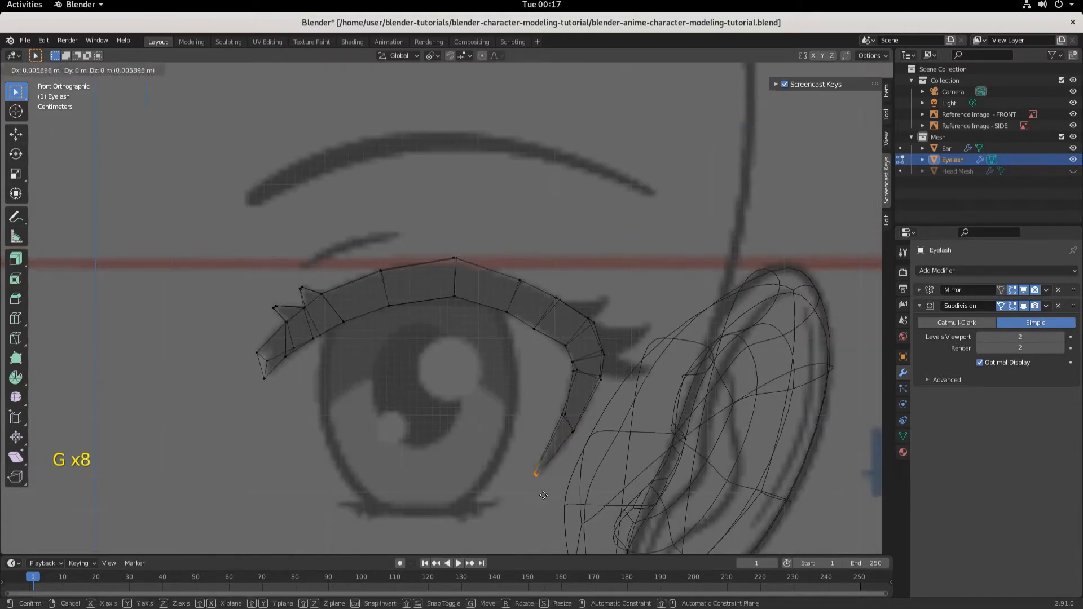
left_click(541, 493)
scroll(462, 430, "up", 1)
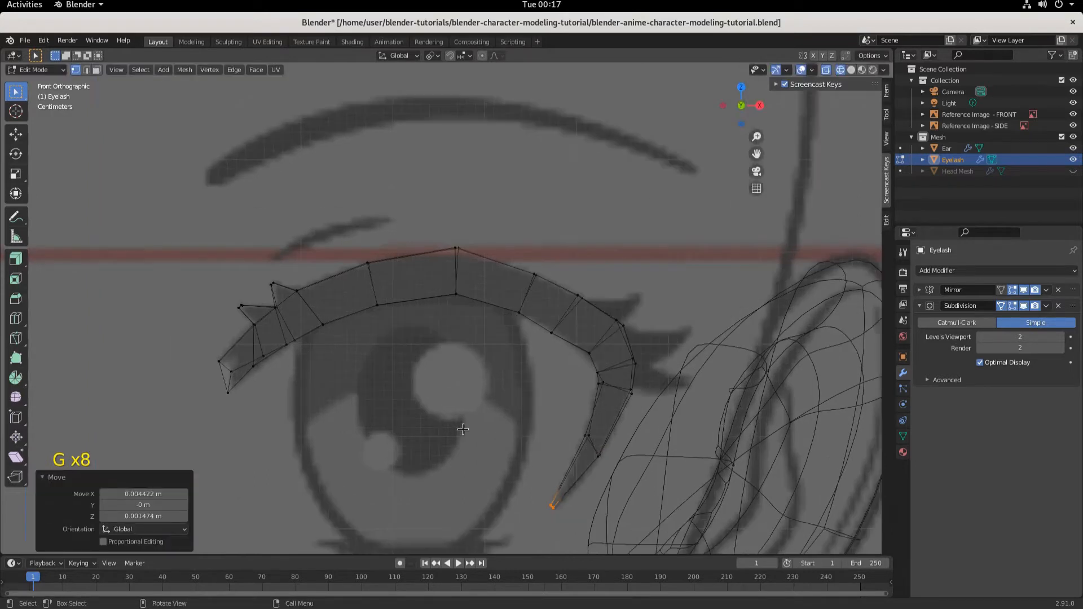
Check the eyelash shape in solid shading, and return to wireframe shading
left_click(851, 70)
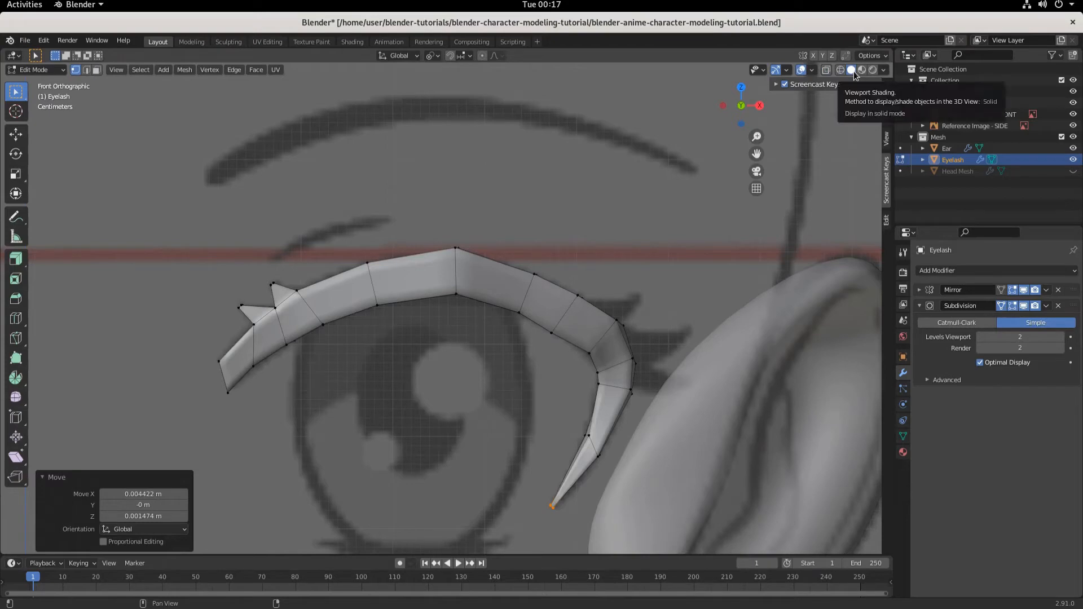
left_click(840, 70)
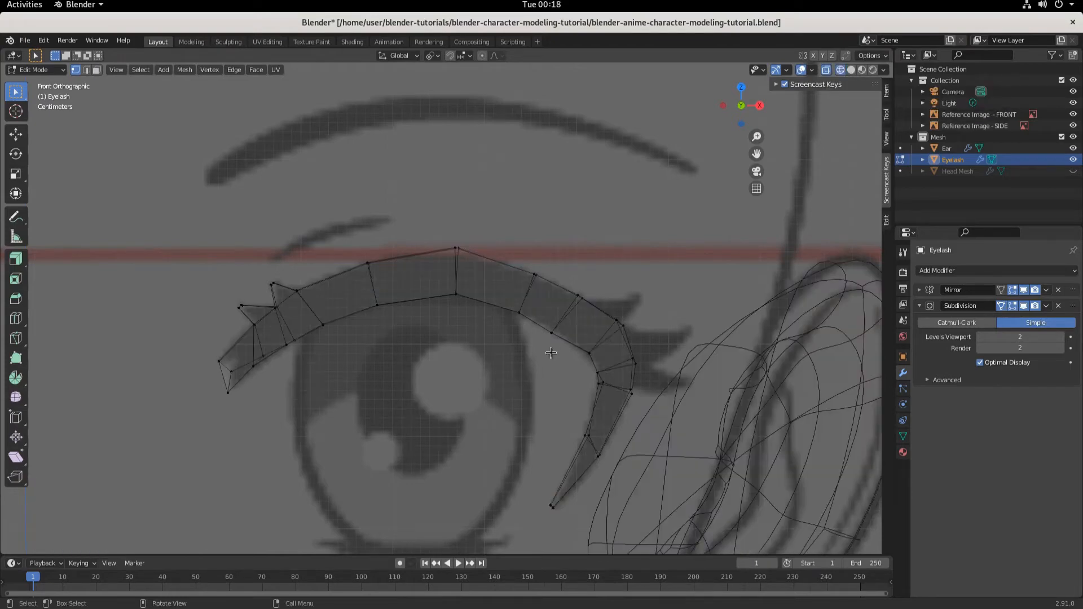
Switch to face selection with the lash's outer bend viewed in perspective
middle_click_drag(575, 394, 434, 388, "shift")
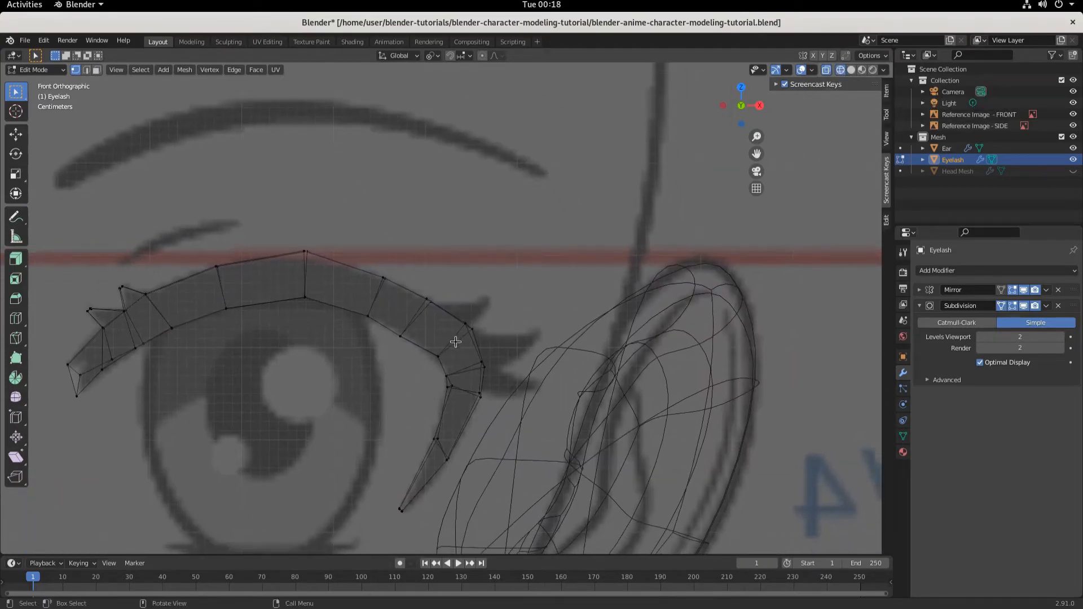
middle_click_drag(463, 325, 422, 350)
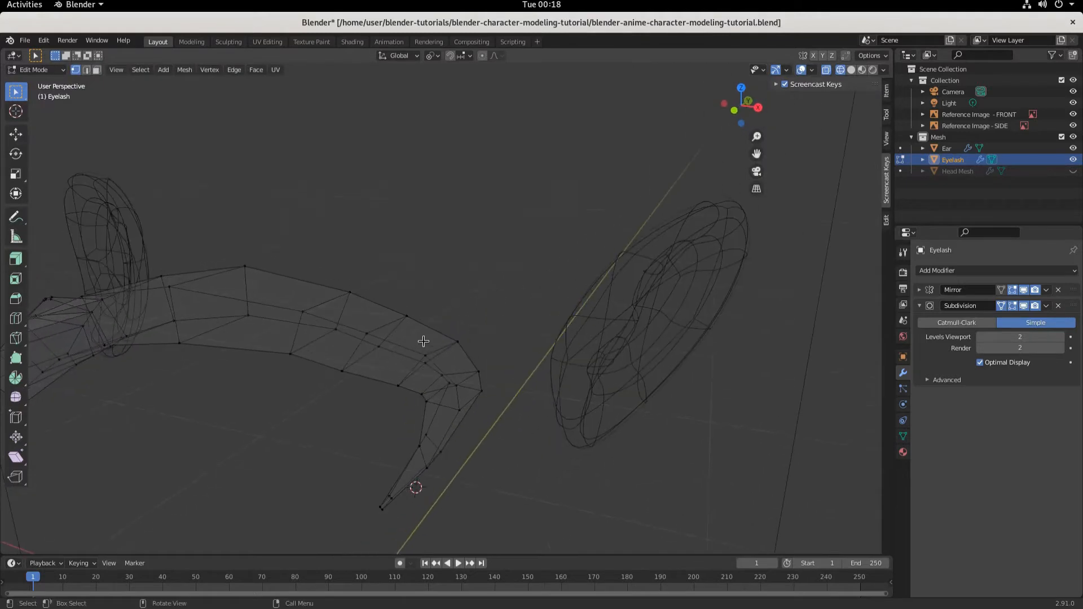
left_click(96, 70)
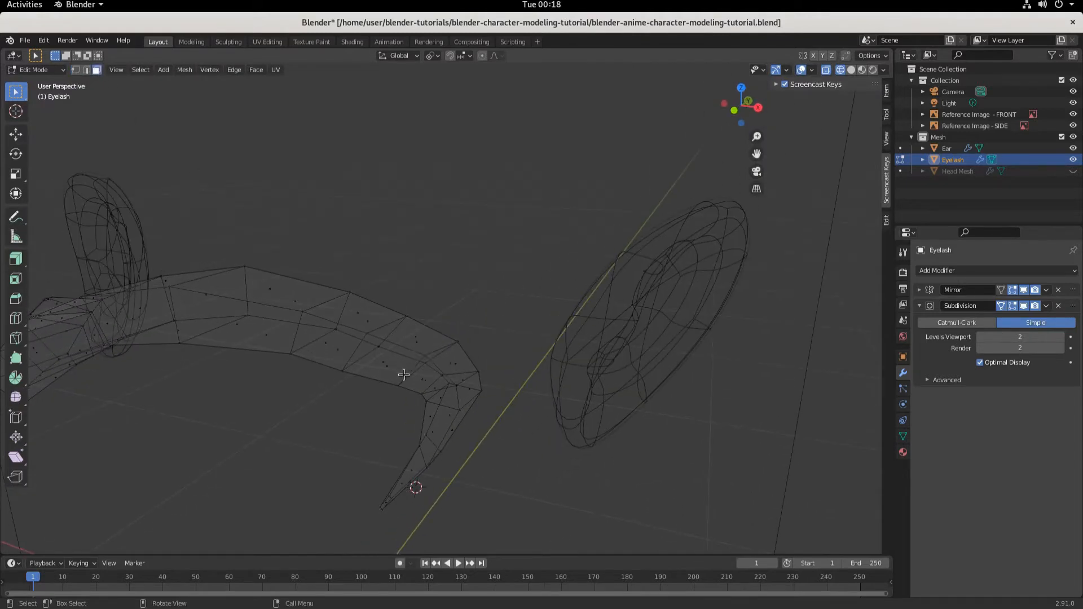
left_click(417, 333)
left_click(455, 366)
left_click(407, 339)
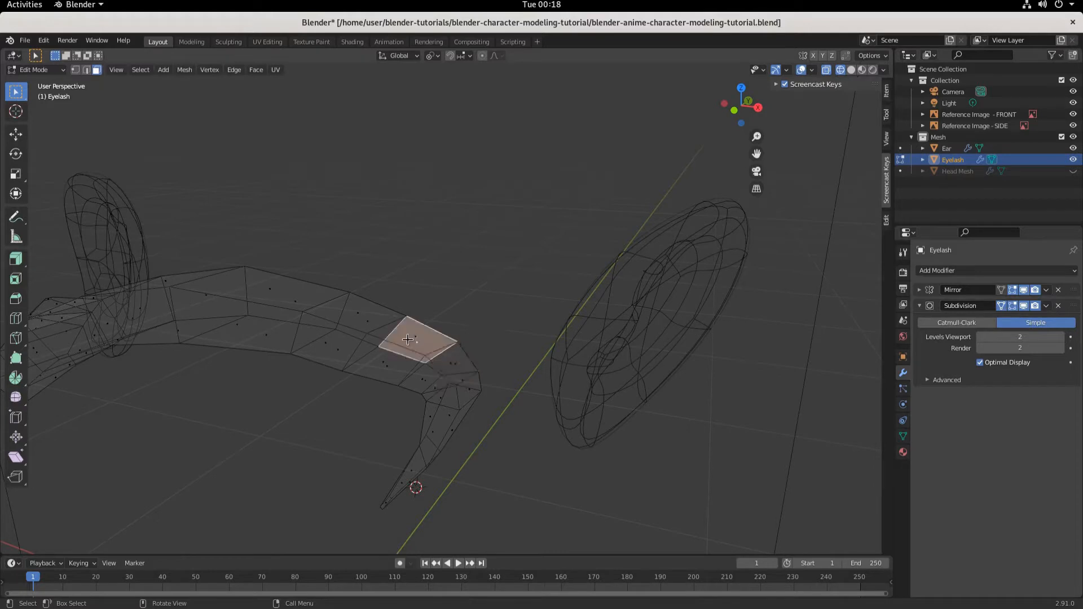
key("shift")
left_click(450, 364, "shift")
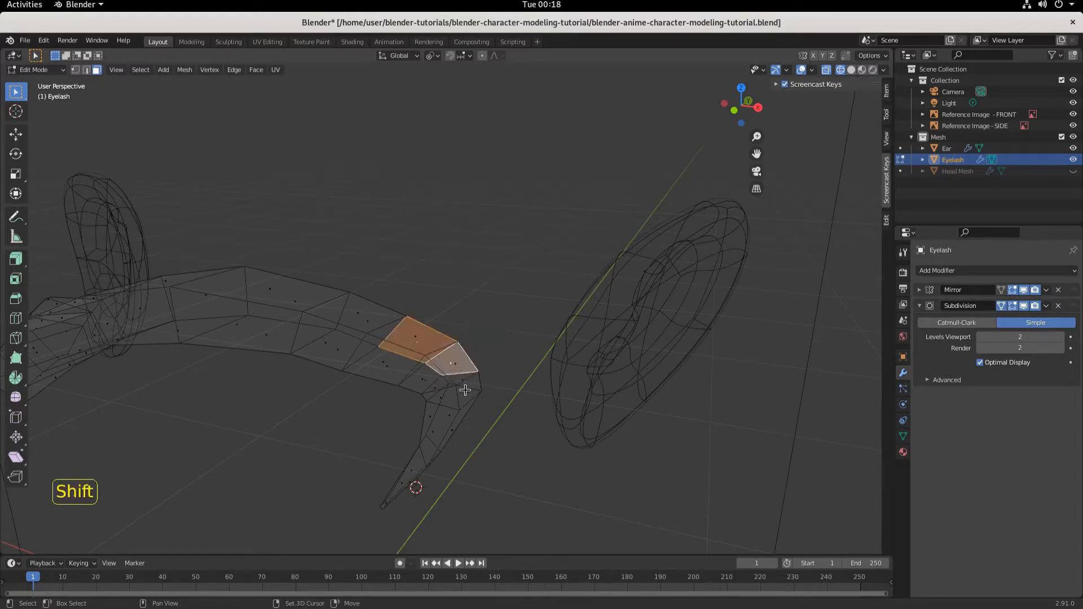
left_click(466, 389, "shift")
middle_click_drag(455, 400, 469, 357)
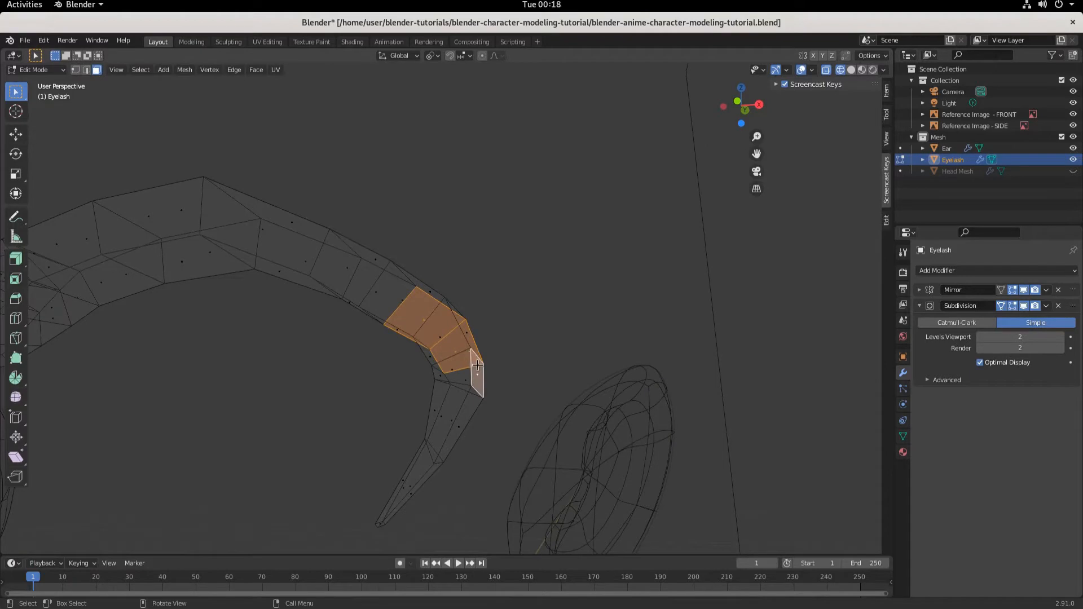
key("KP_1")
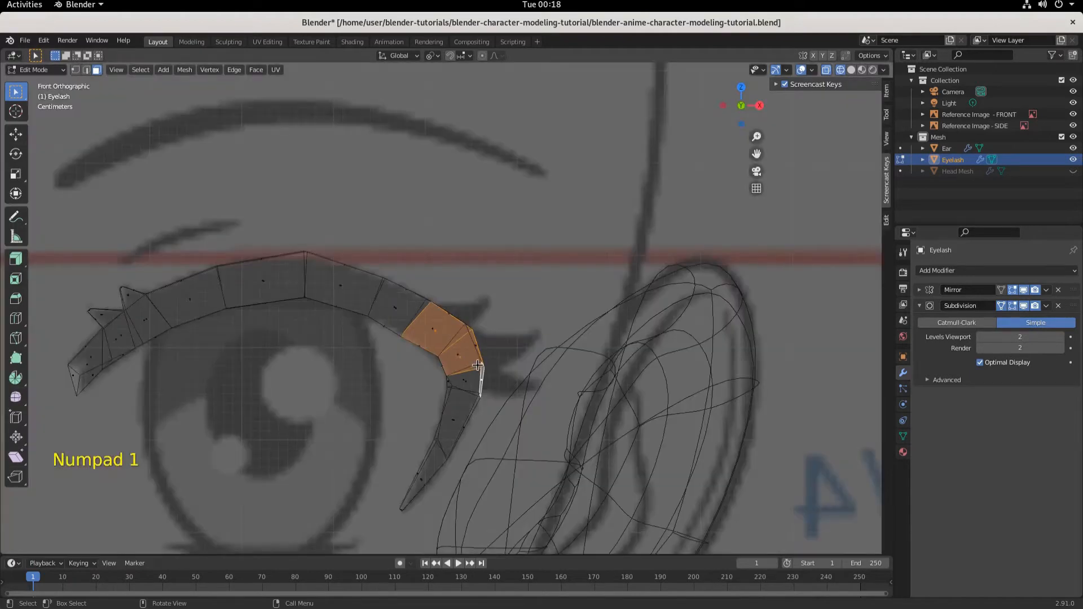
Extrude the three outer rim faces at the lash's bend individually with a -0.0725 m offset, and scale their ends to about 0.21
left_click(454, 313)
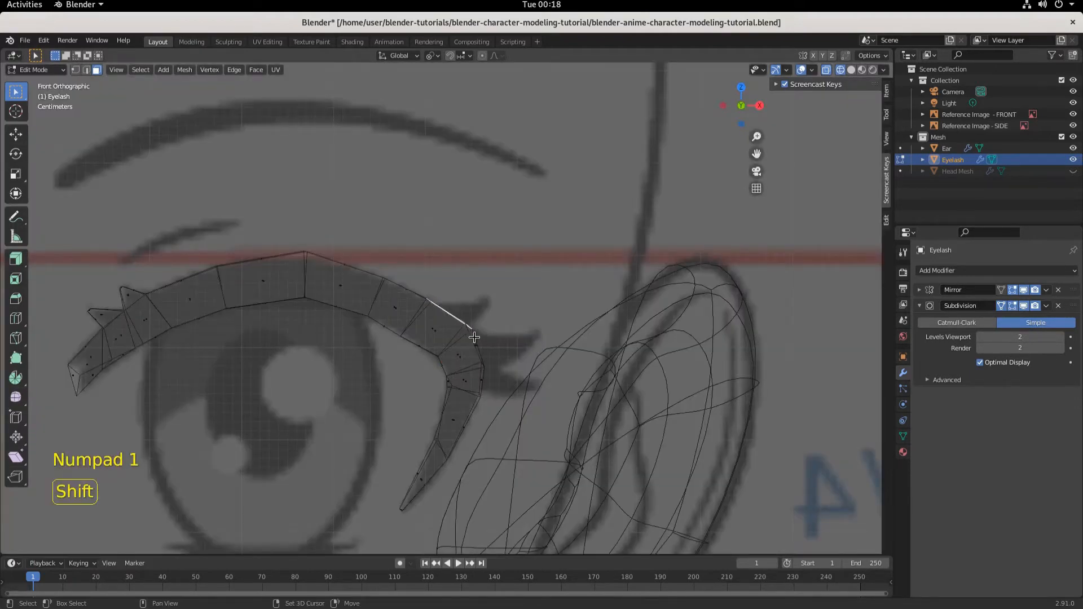
left_click(472, 339, "shift")
left_click(486, 383, "shift")
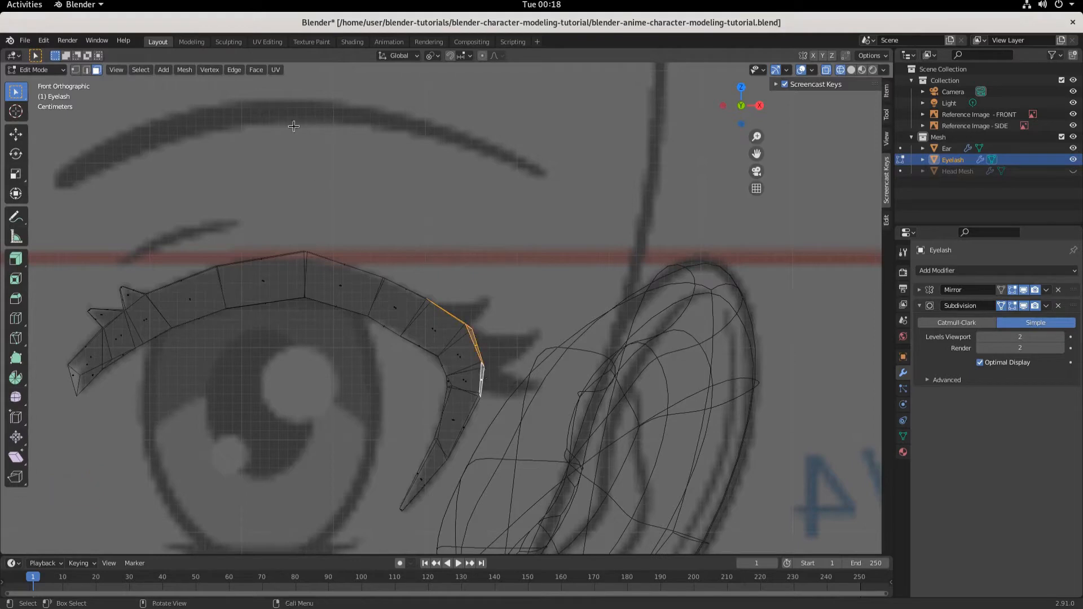
left_click(256, 69)
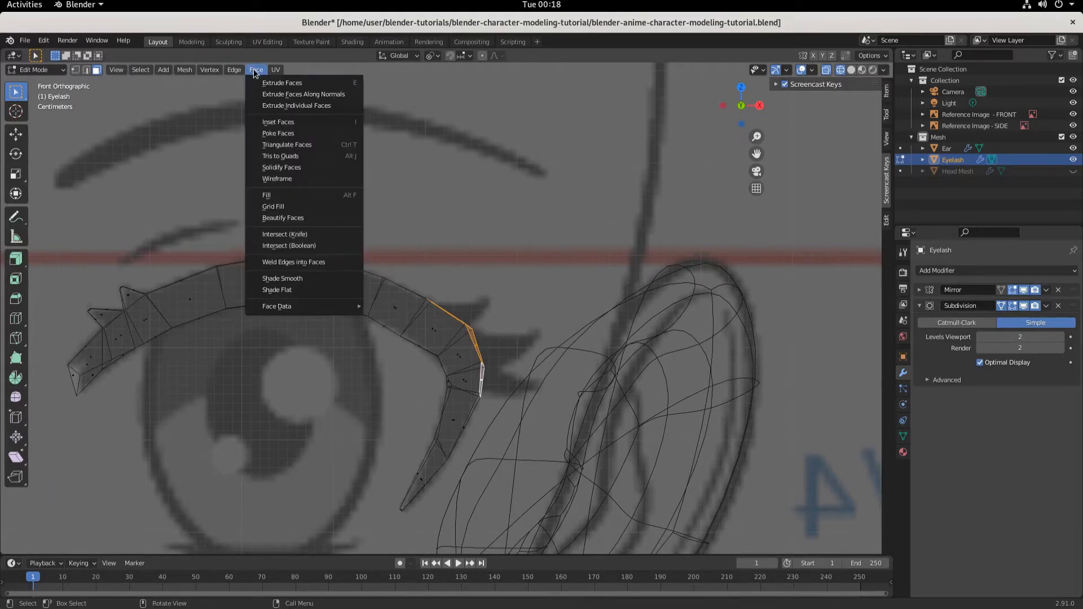
left_click(296, 105)
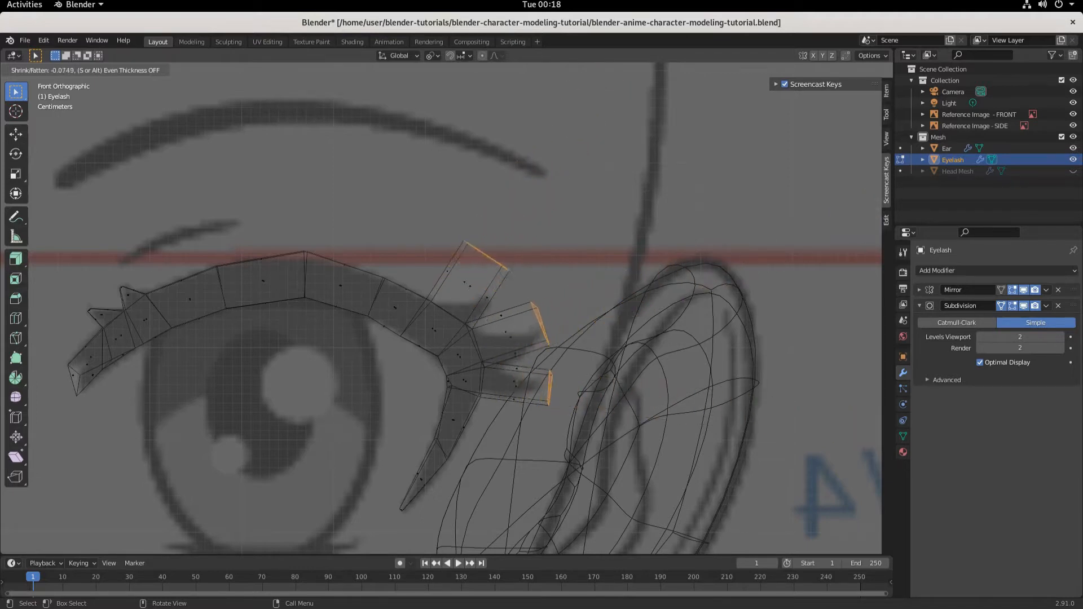
left_click(569, 317)
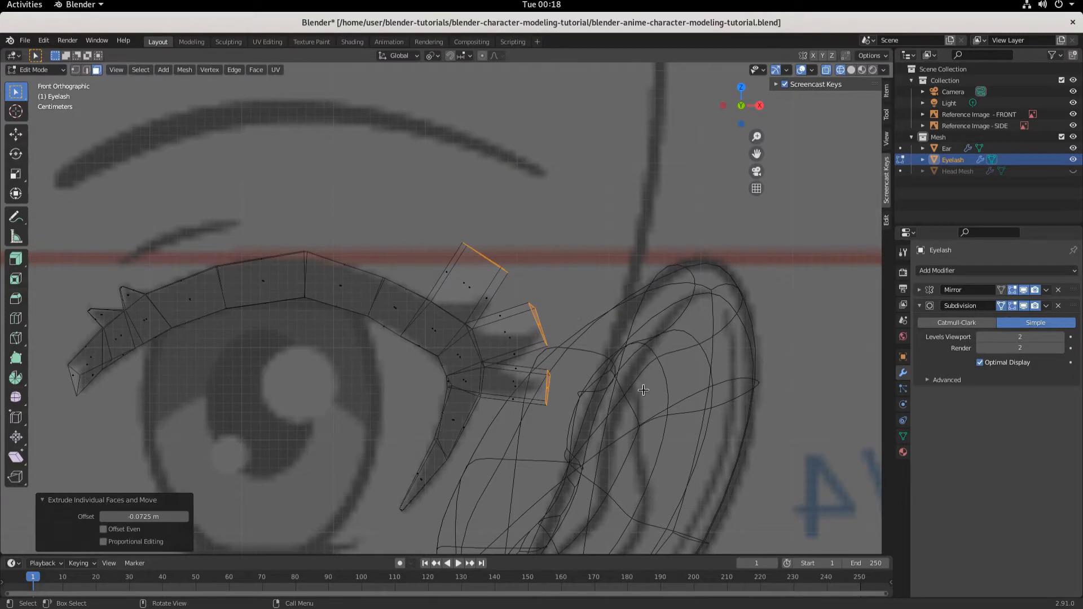
key("s")
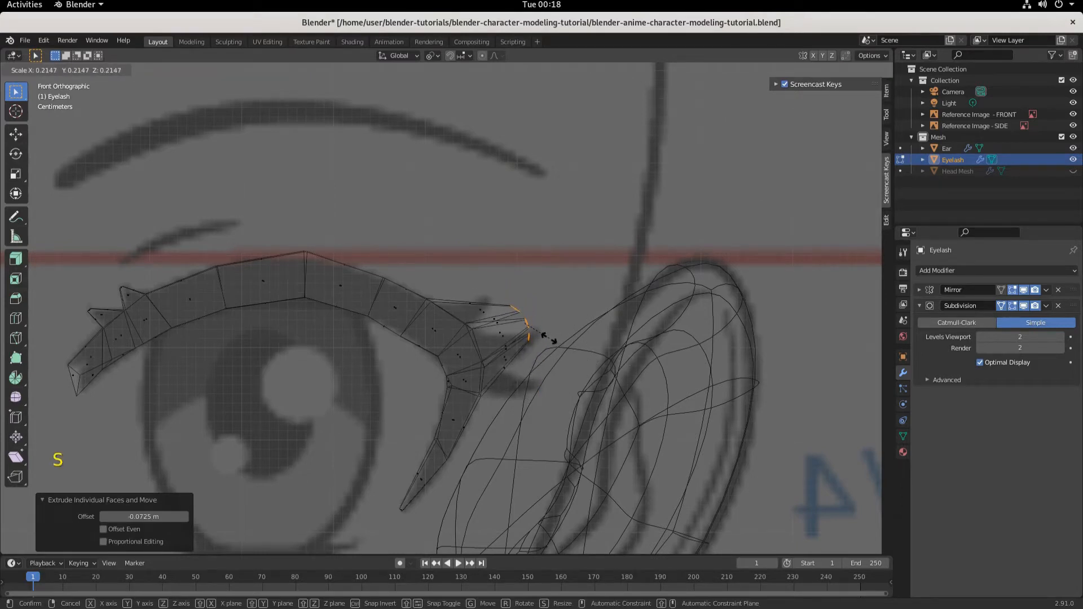
left_click(548, 339)
Move the lowest extruded spike's end face about 0.0123 m in X and -0.0504 m in Z onto the reference spike
left_click(528, 341)
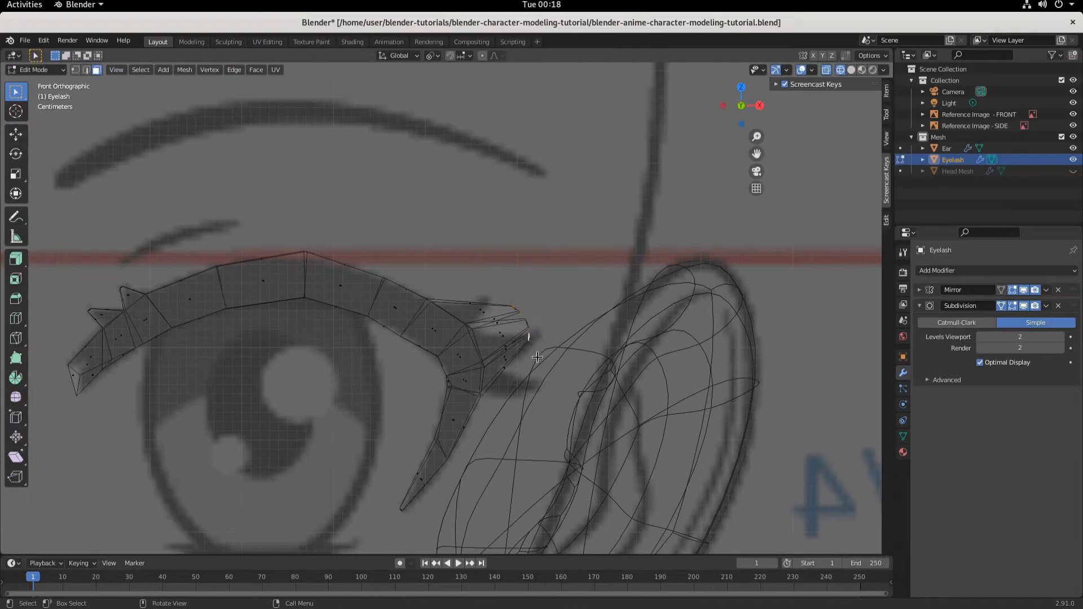
key("g")
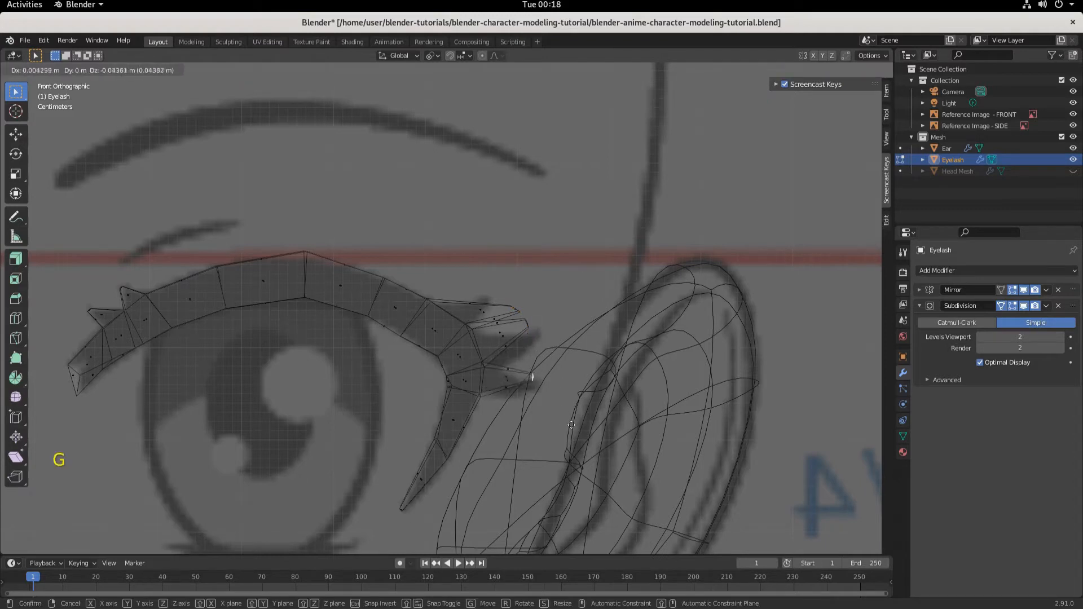
left_click(573, 423)
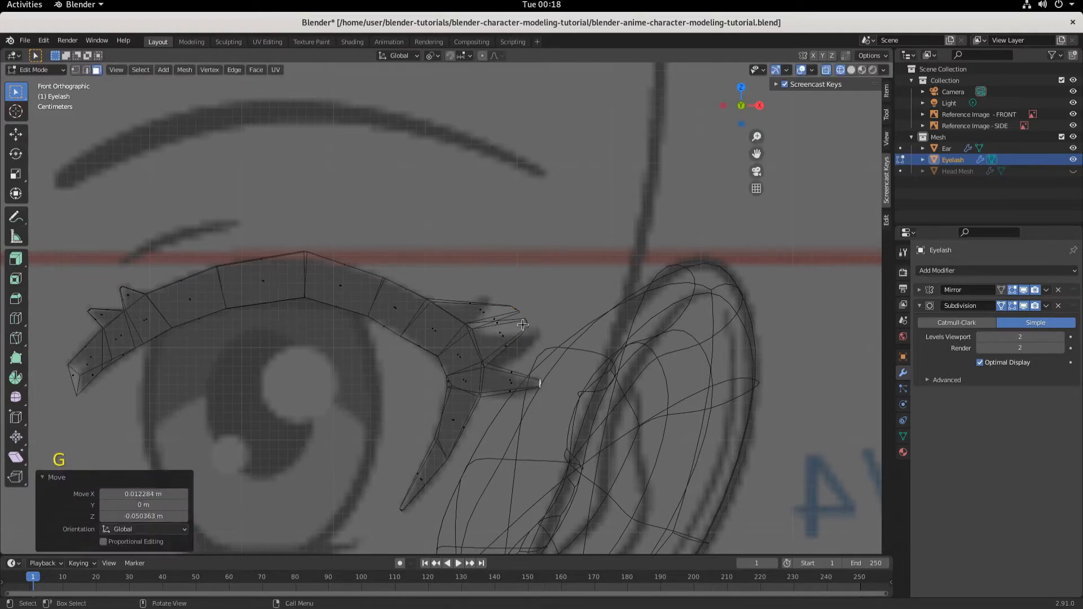
Move the middle outer spike's end face onto its reference spike, and the upper one about -0.0283 m in X and 0.0123 m in Z
key("g")
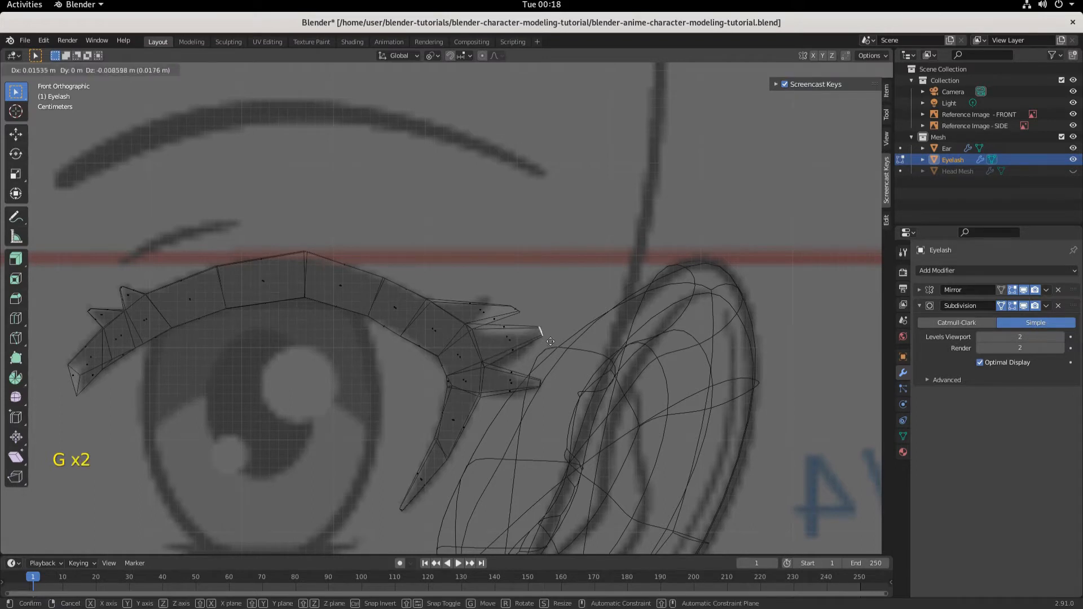
left_click(545, 337)
key("g")
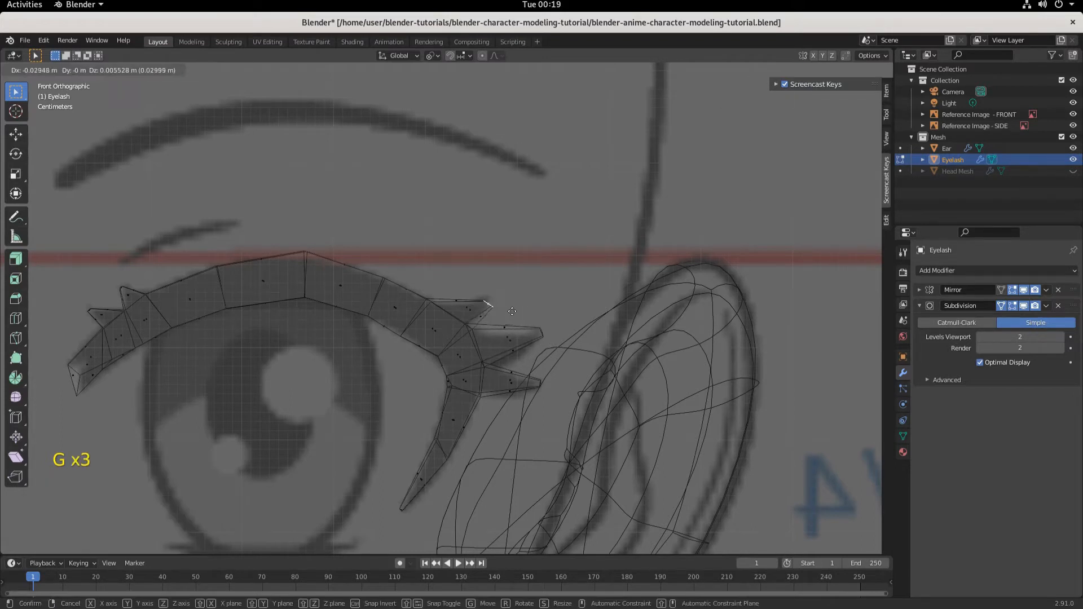
left_click(516, 307)
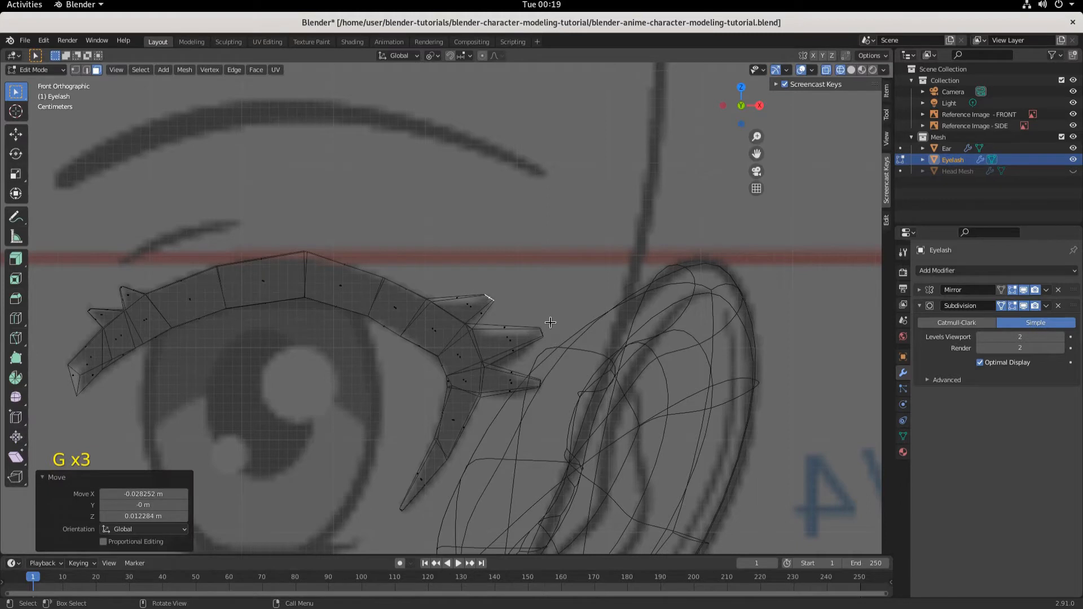
Scale the upper outer spike's end face to about 0.67, and nudge it 0.0006 m in X and 0.0012 m in Z
key("s")
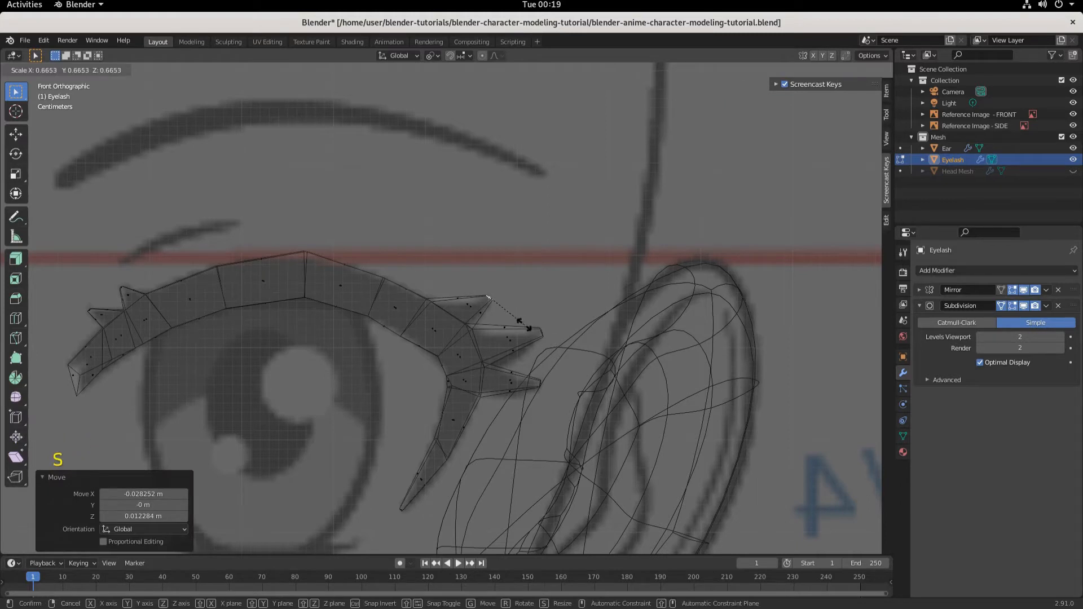
left_click(528, 329)
key("g")
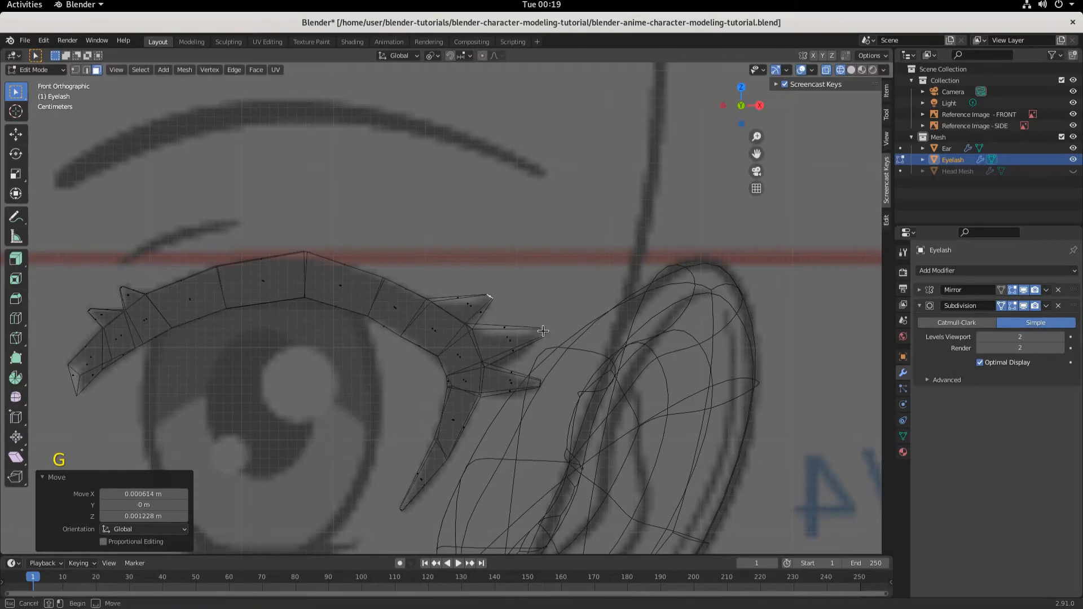
Move the middle outer spike's end face about -0.0018 m in X and -0.0012 m in Z, and scale it to 0.845
key("g")
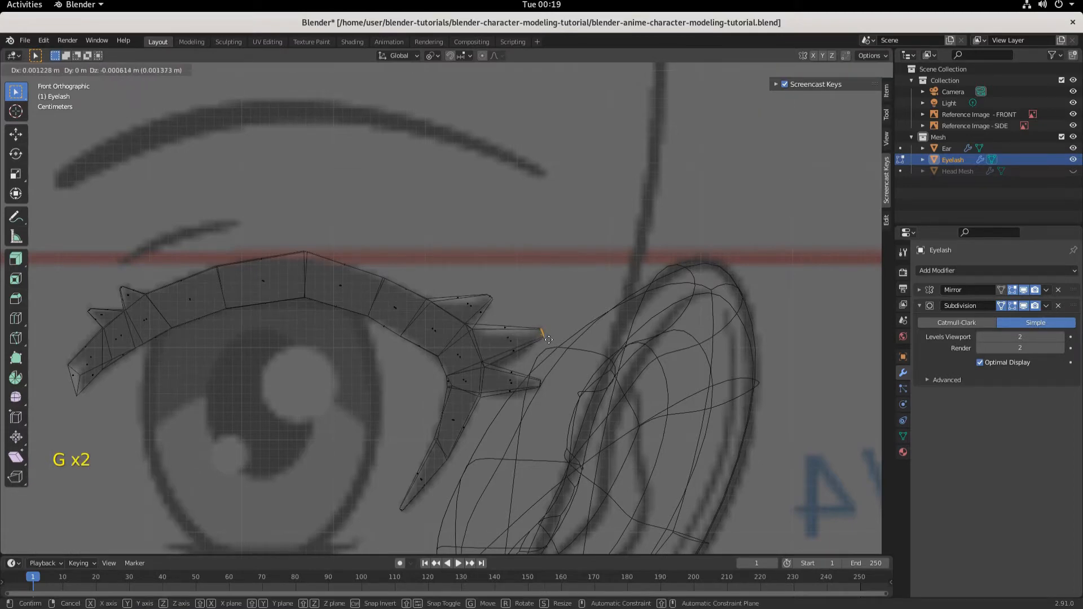
left_click(545, 339)
key("s")
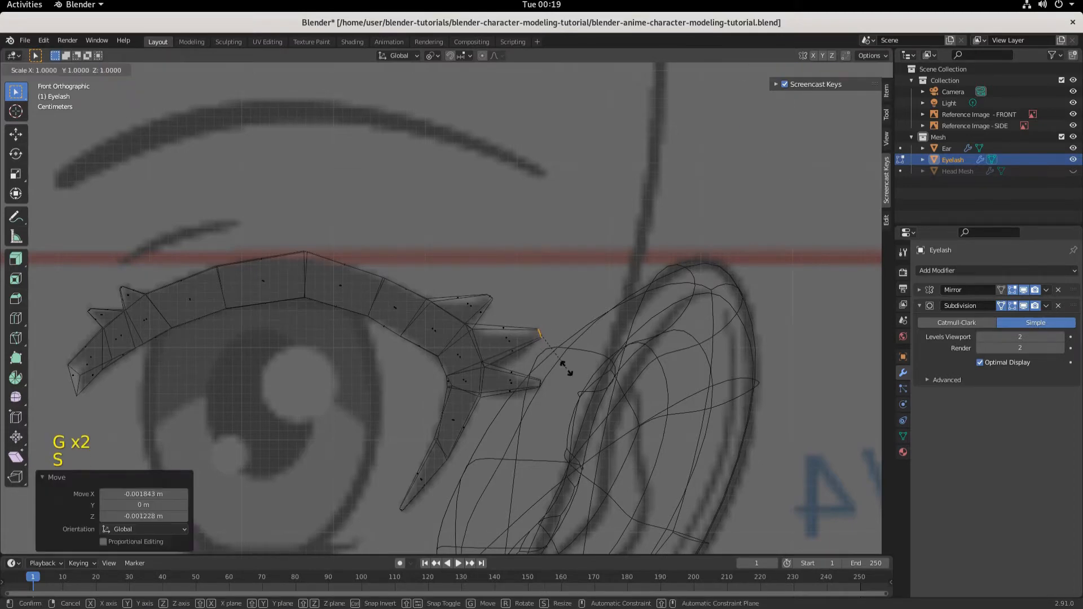
right_click(556, 369)
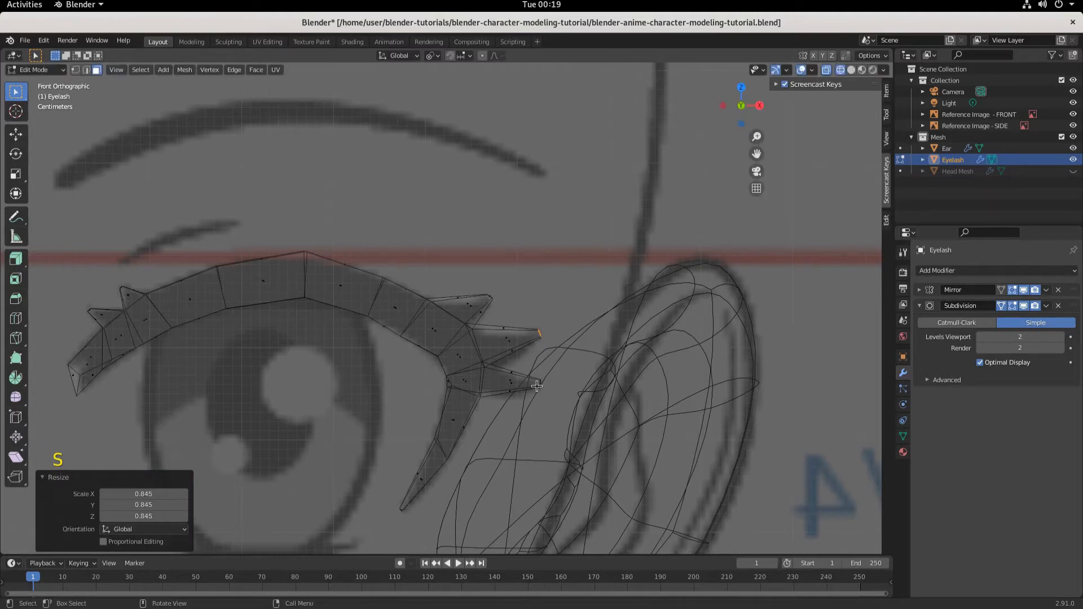
Scale the lowest outer spike's end face to 0.902, and move it about 0.0018 m in X and -0.0012 m in Z
left_click(538, 386)
key("s")
left_click(564, 415)
key("g")
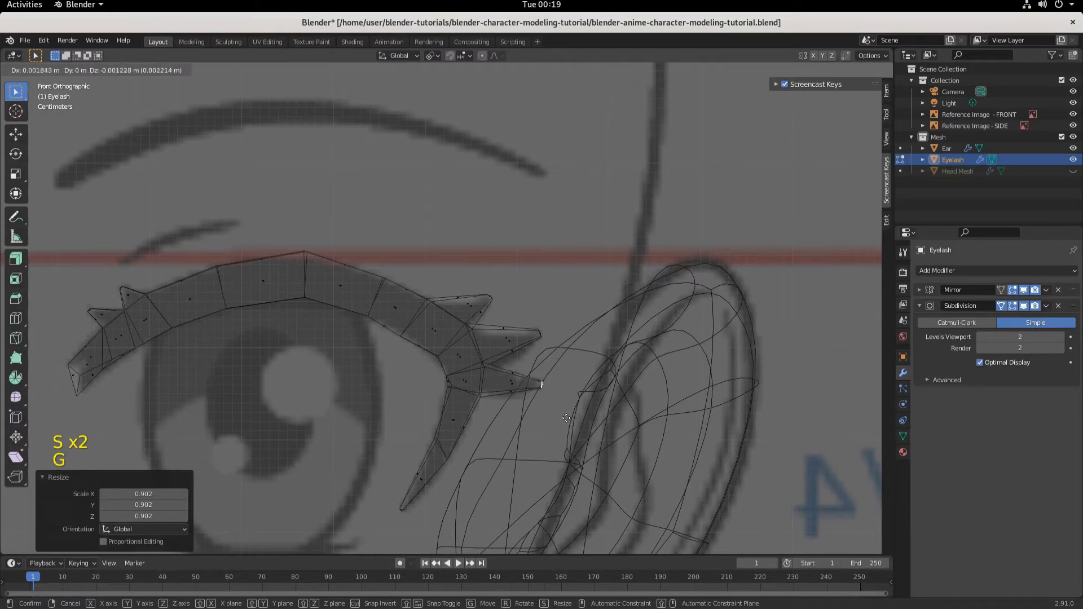
left_click(565, 417)
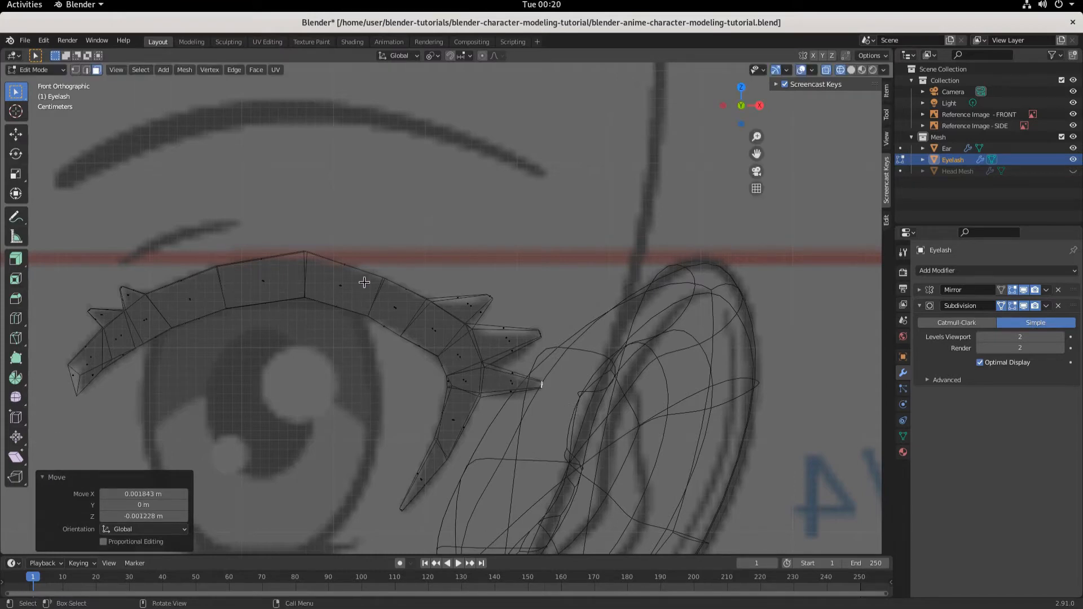
Switch to solid shading and unhide the head mesh to check how the eyelash sits on the face
middle_click_drag(147, 369, 302, 378)
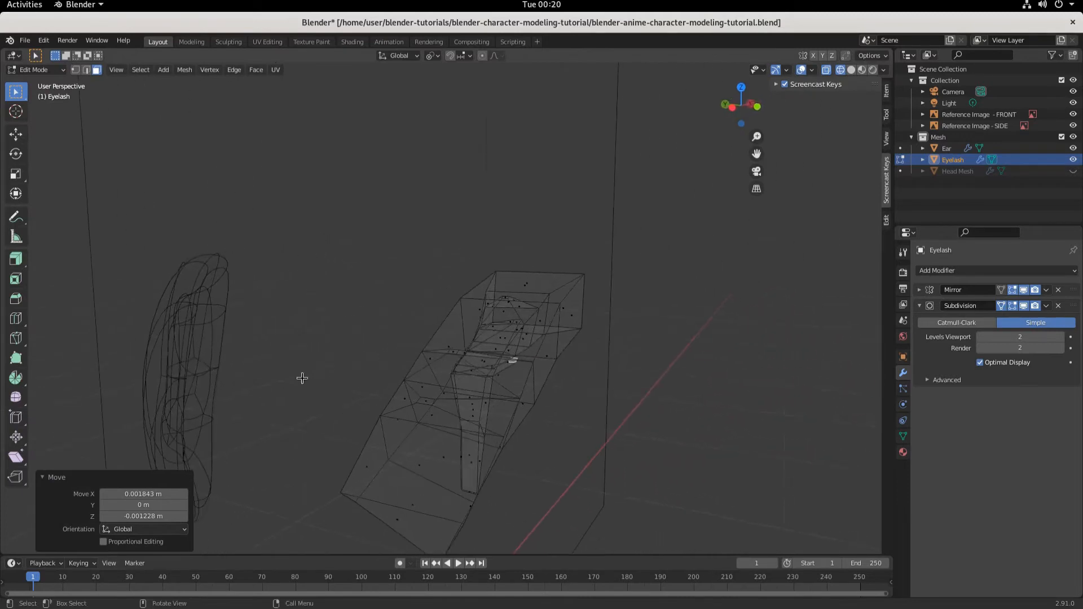
left_click(852, 69)
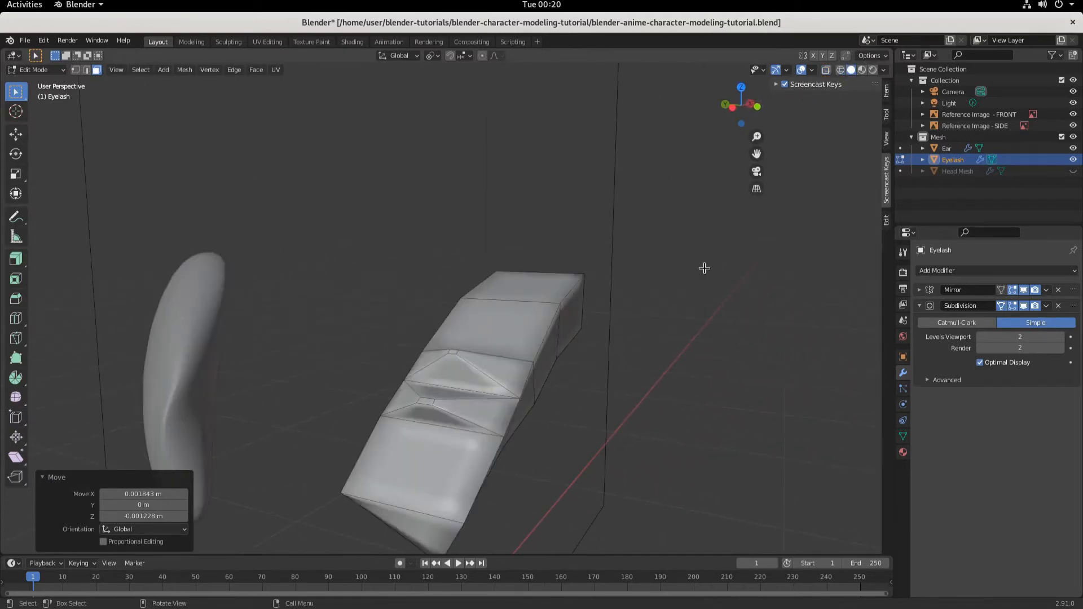
left_click(1073, 171)
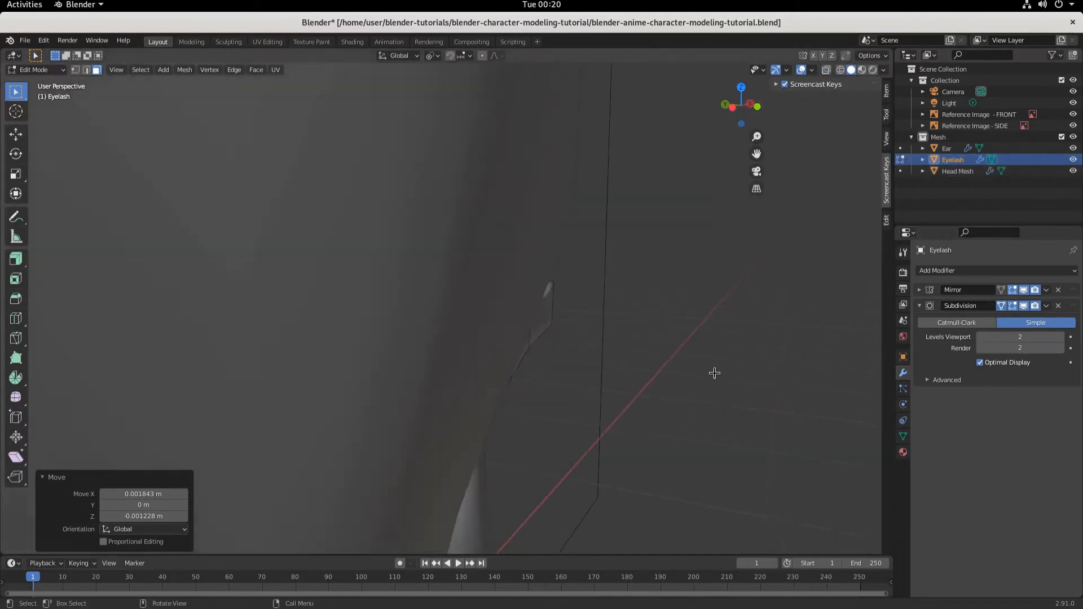
middle_click_drag(713, 372, 648, 355)
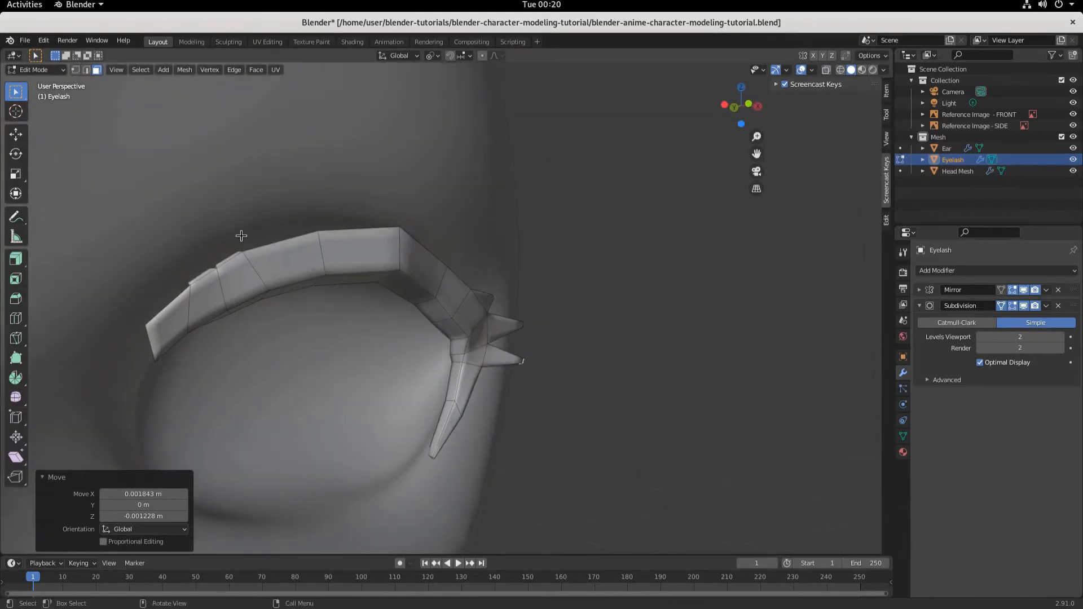
scroll(538, 345, "down", 3)
middle_click_drag(538, 345, 409, 317)
Move the lowest outer spike's end face about 0.0018 m along Y in the right side view
left_click(417, 301)
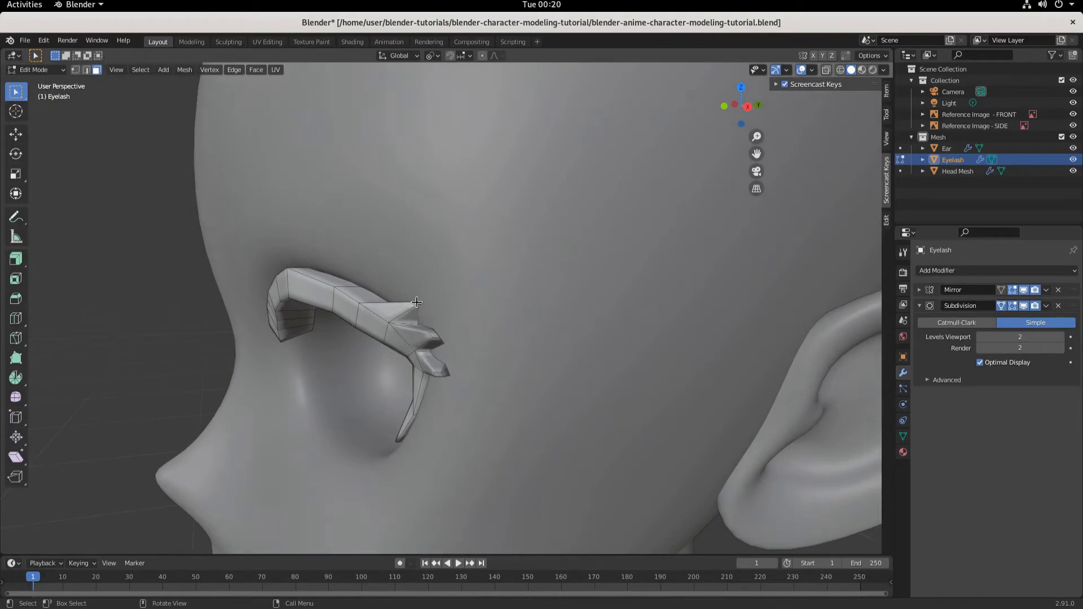
left_click(434, 337, "shift")
left_click(440, 375, "shift")
key("KP_3")
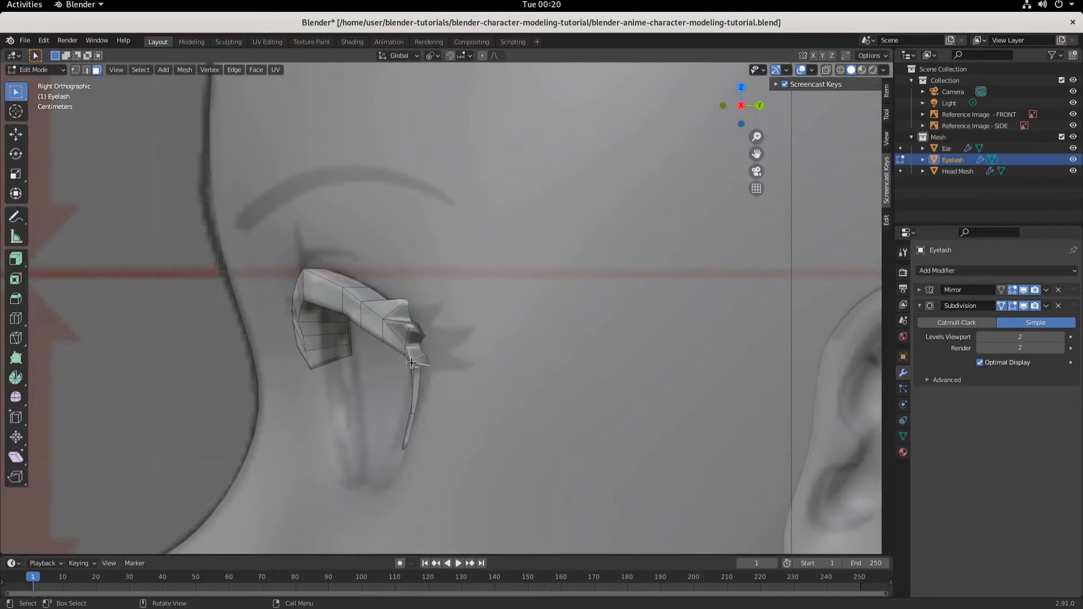
key("g")
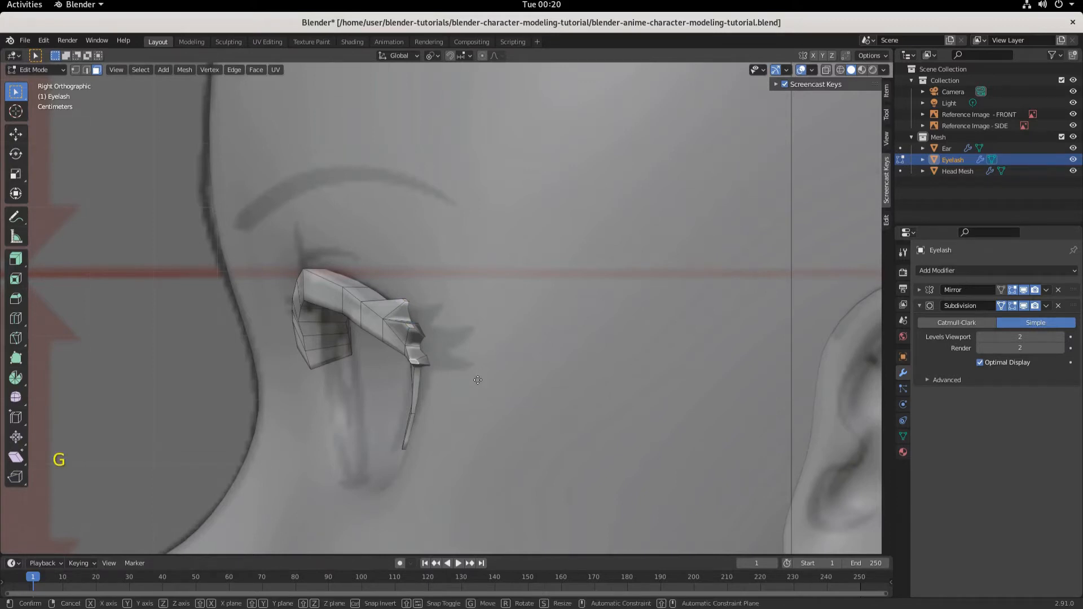
key("y")
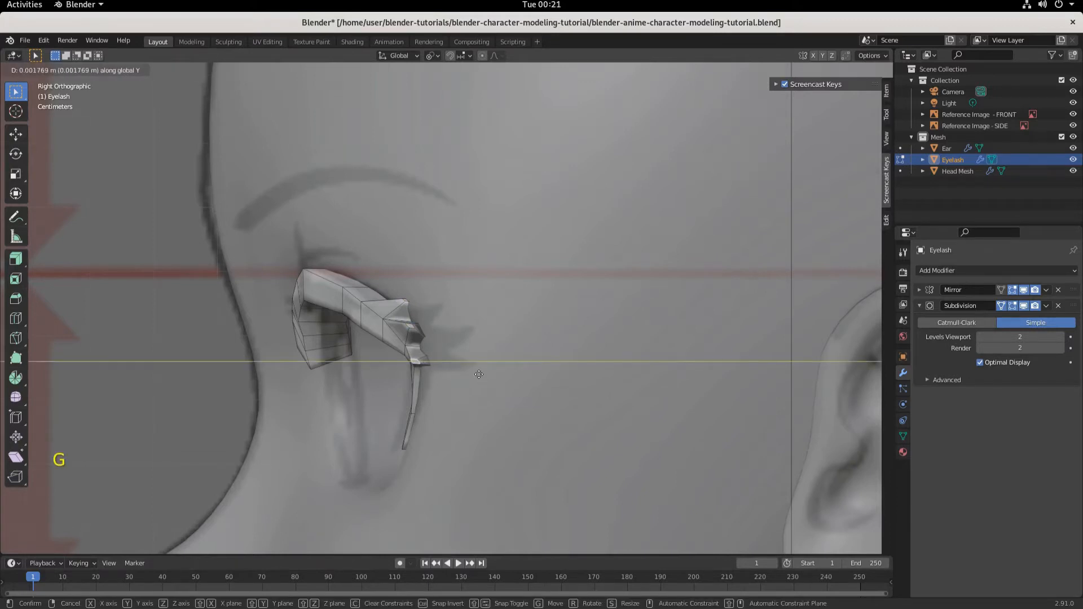
left_click(478, 374)
Select the upper outer spike's end face and move it about -0.031 m along Y
left_click(405, 304)
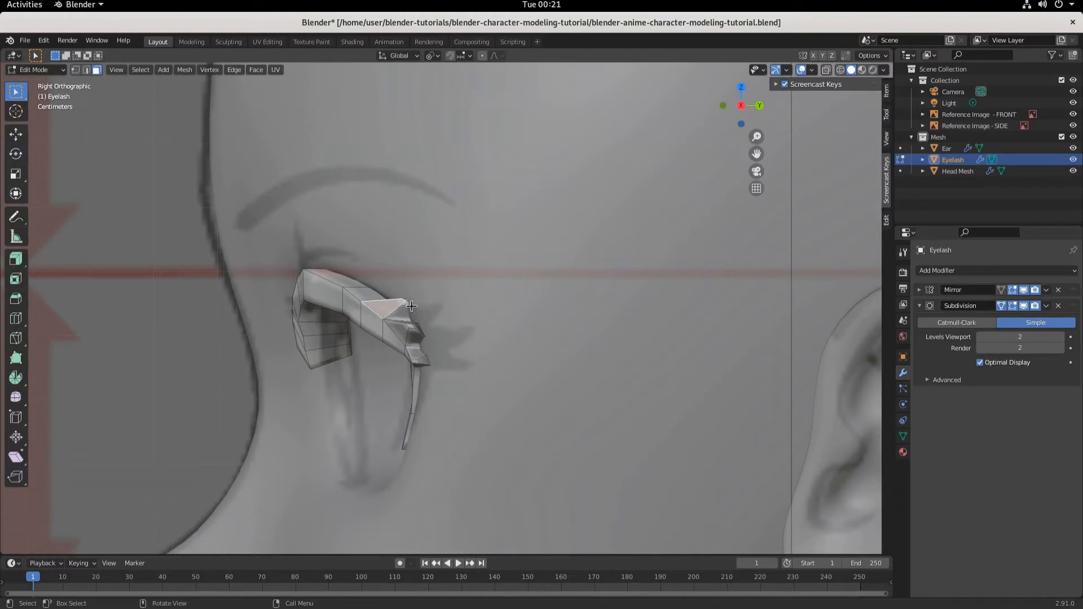
left_click(409, 300)
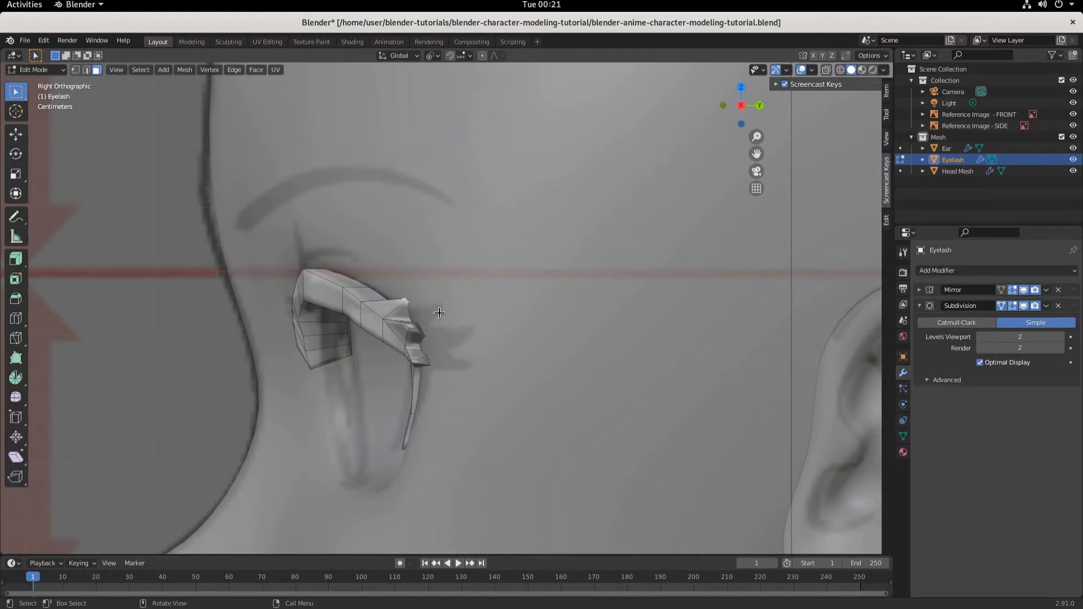
key("g")
key("y")
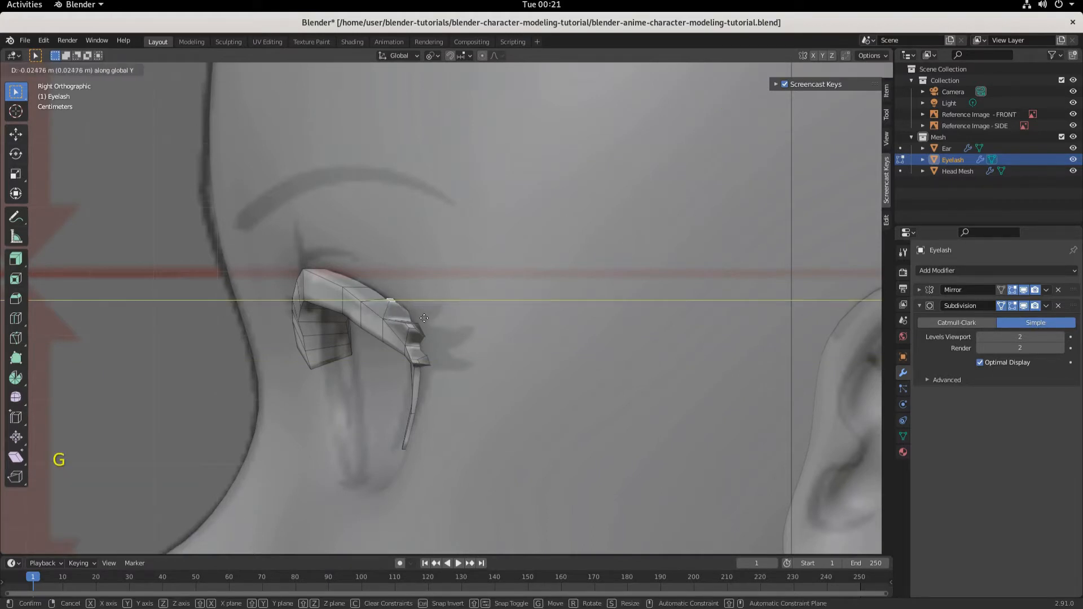
left_click(419, 318)
Select the end faces of the two inner spikes through wireframe, and move them about -0.093 m along Y in solid shading
middle_click_drag(380, 322, 442, 363)
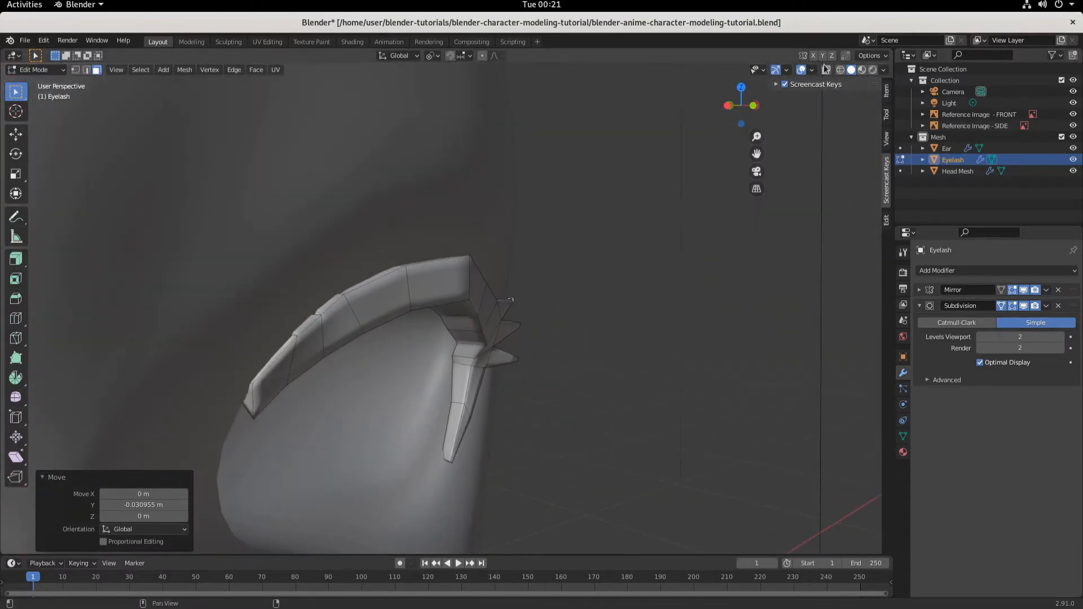
left_click(840, 70)
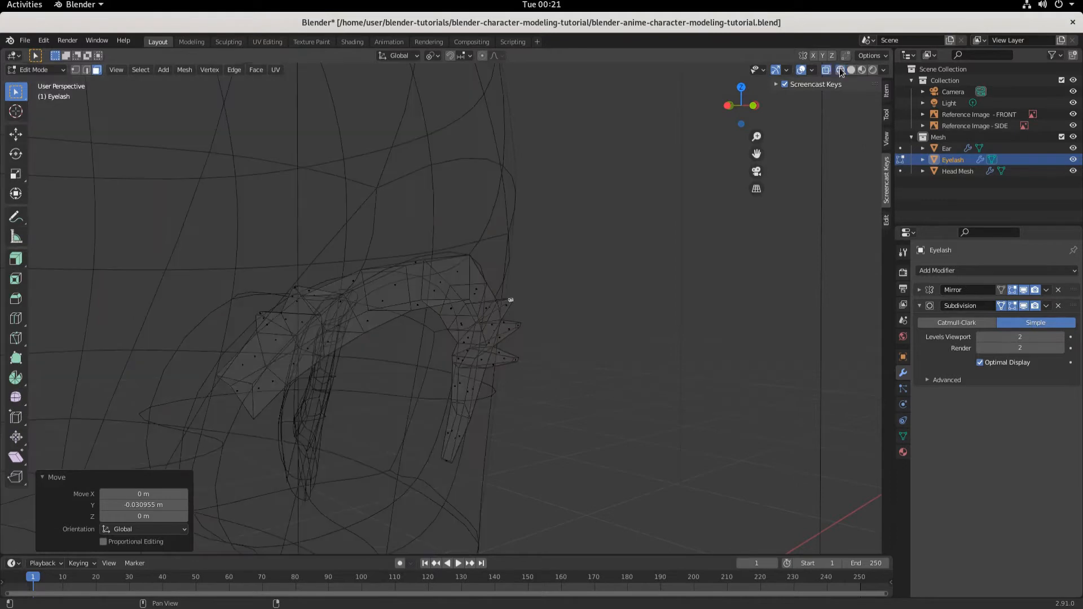
left_click(263, 315)
left_click(258, 314)
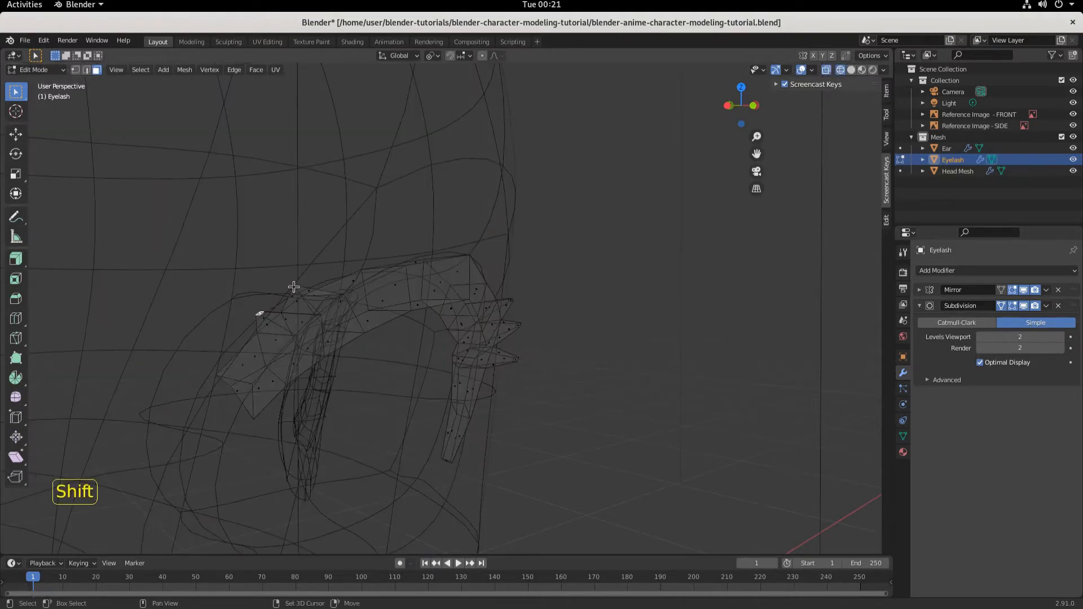
left_click(851, 70)
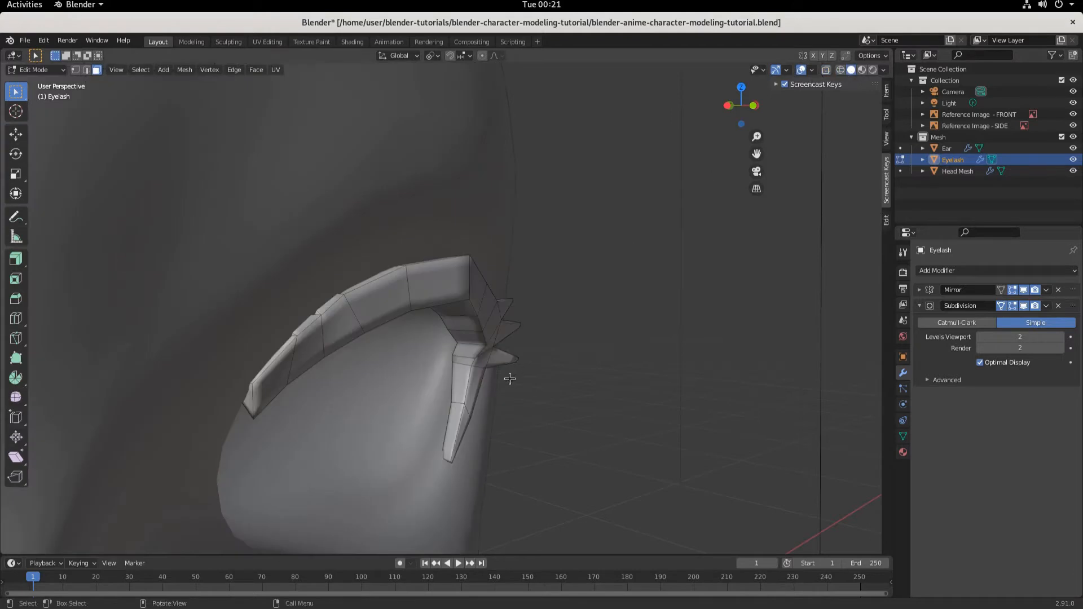
key("g")
key("y")
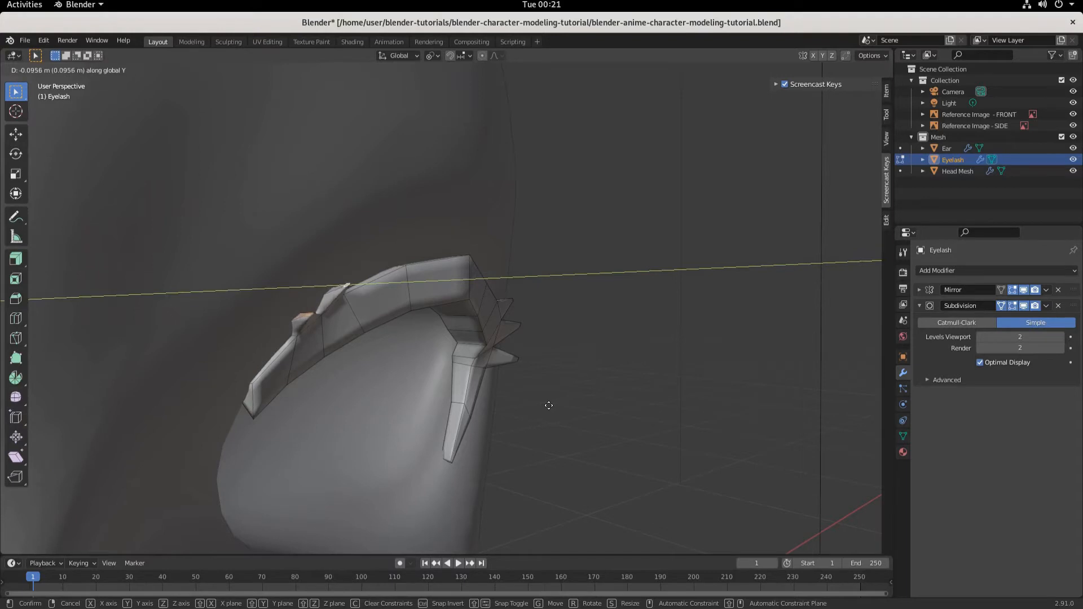
left_click(547, 405)
Check the inner spikes in perspective, and return to the front view in wireframe shading
middle_click_drag(557, 457, 439, 428)
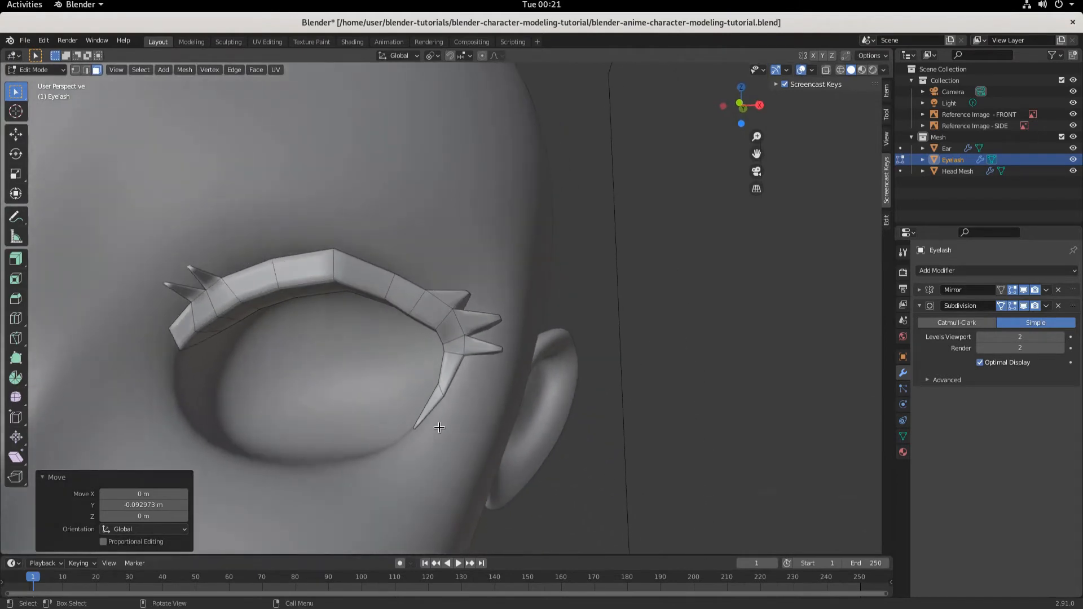
key("KP_1")
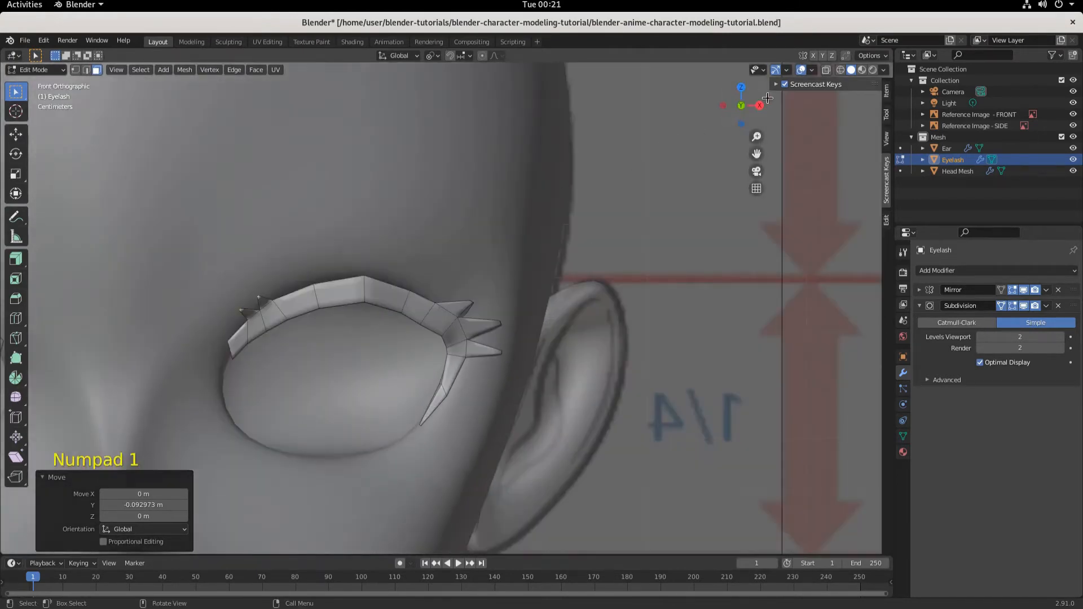
key("alt+z")
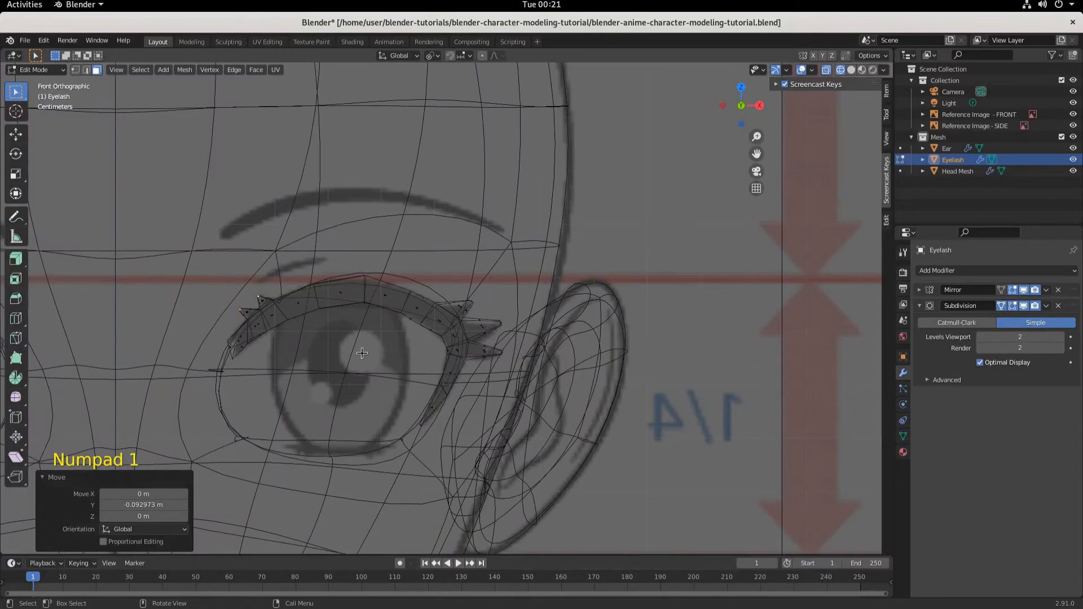
mouse_move(363, 353)
middle_mouse_down()
mouse_move(307, 355)
mouse_move(351, 312)
mouse_move(363, 346)
middle_mouse_up()
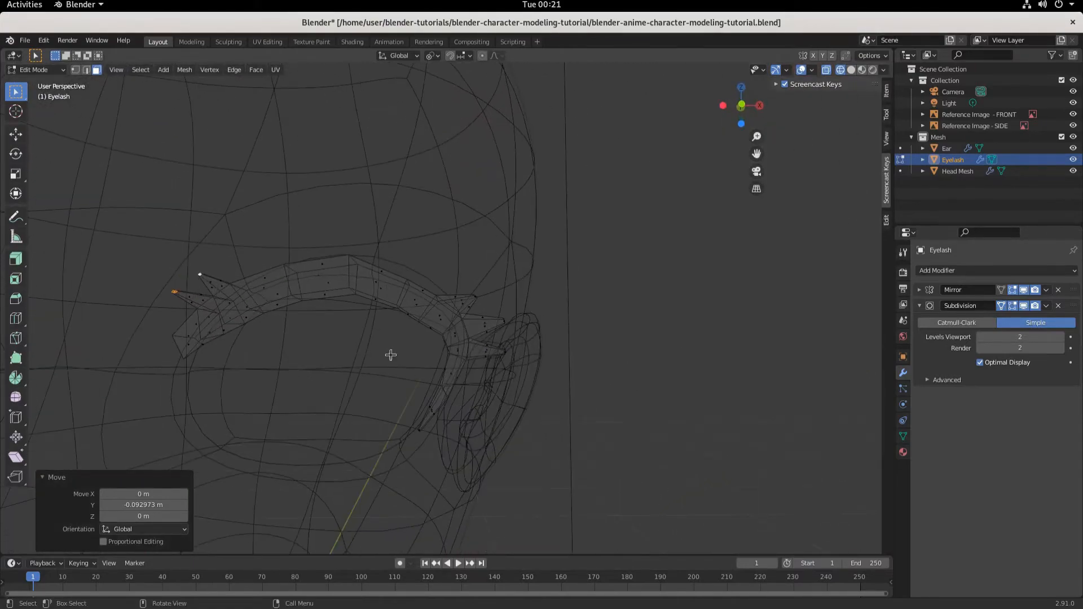
key("KP_1")
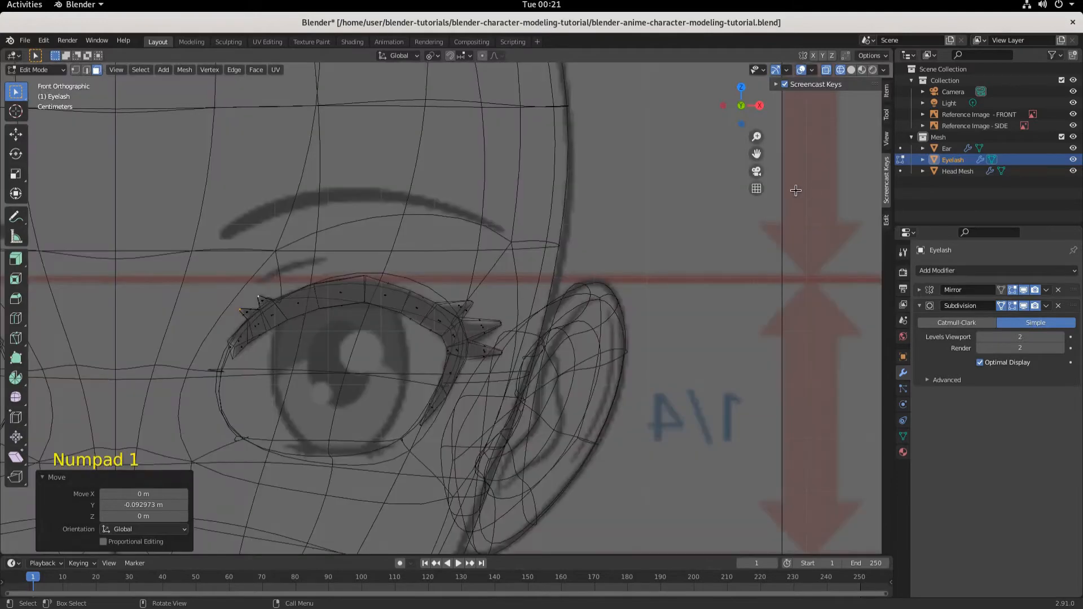
Add a single loop cut across the lower inner spike with a slide factor of about 0.126
scroll(255, 421, "up", 4)
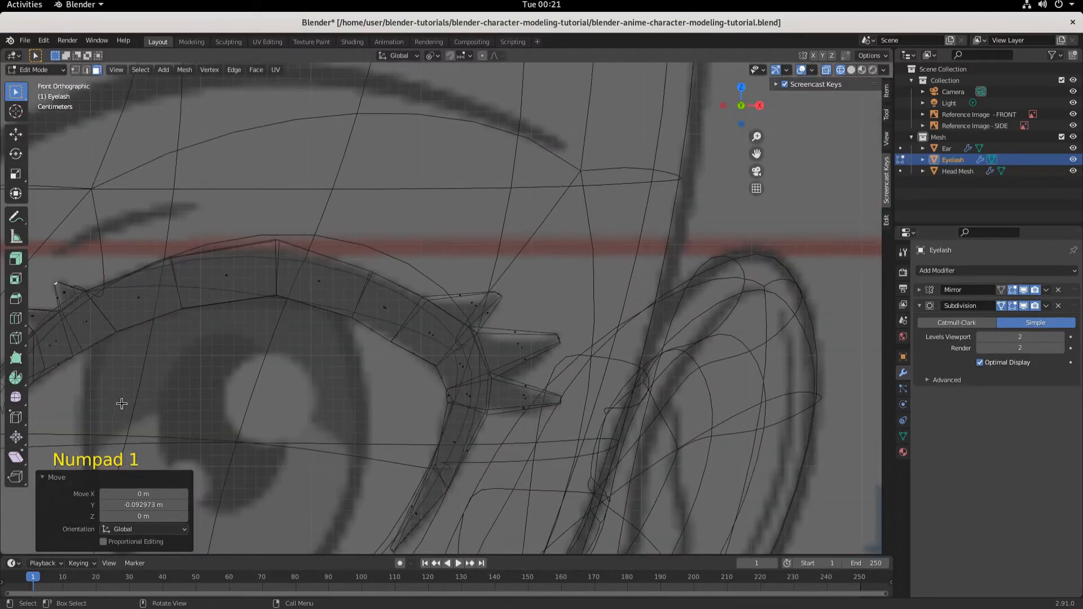
middle_click_drag(130, 396, 345, 365, "shift")
scroll(346, 329, "up", 3)
middle_click_drag(310, 312, 378, 327, "shift")
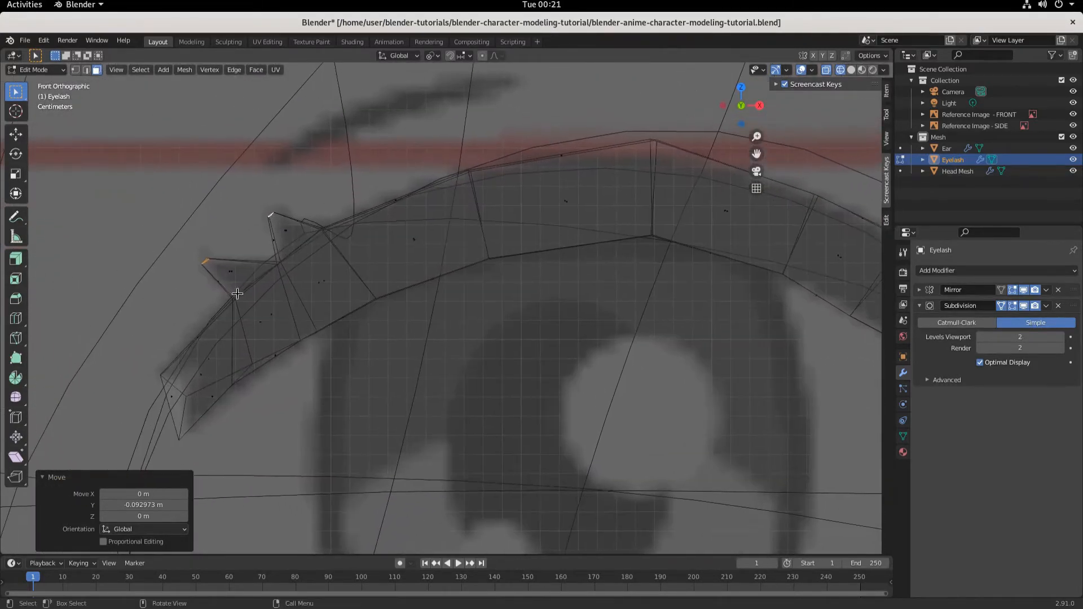
key("ctrl+r")
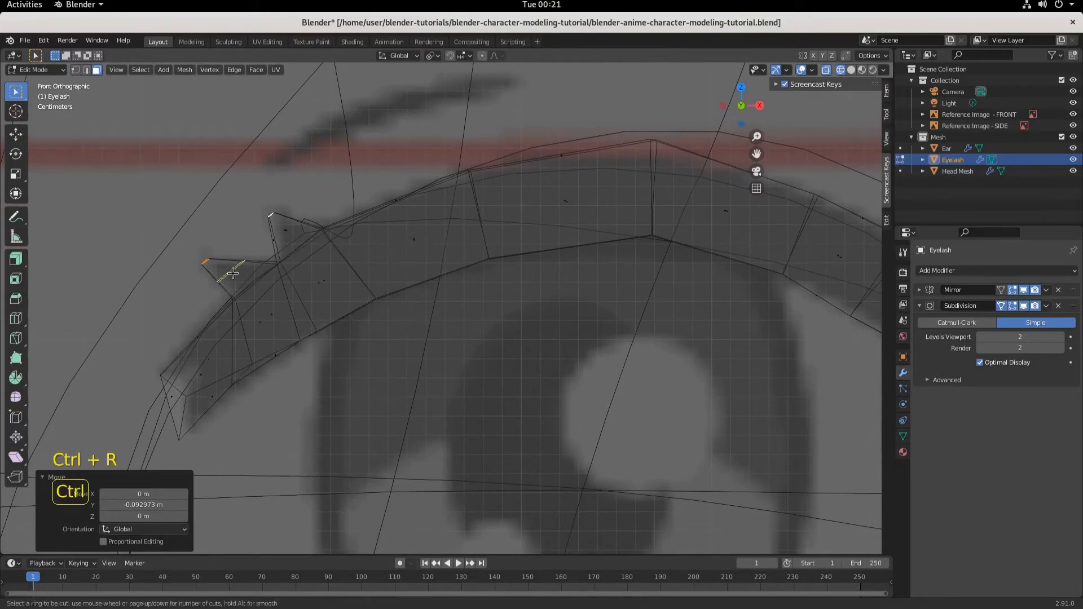
left_click(232, 274)
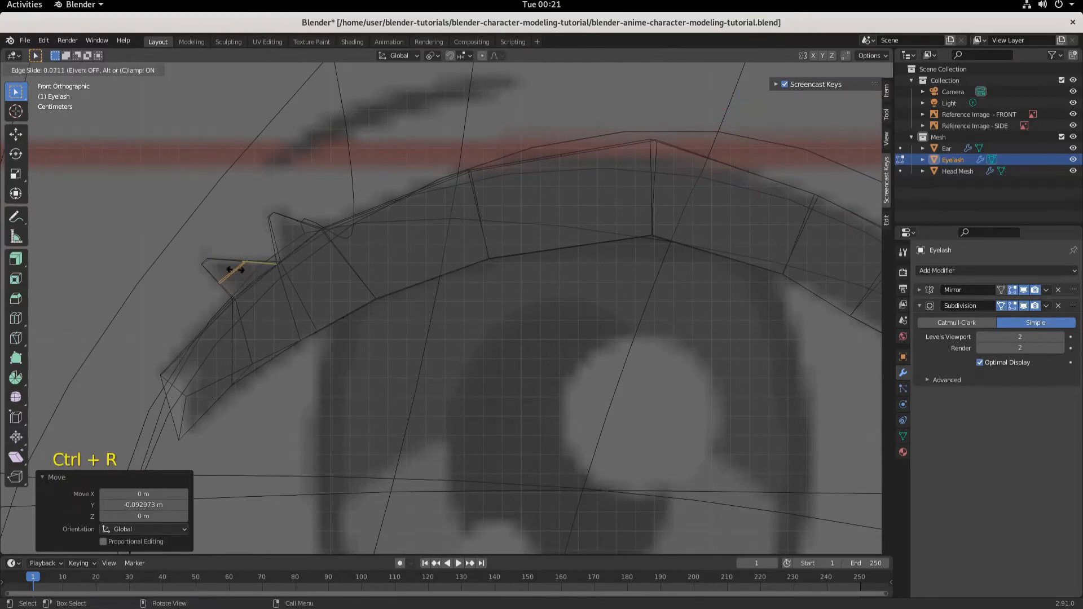
left_click(237, 272)
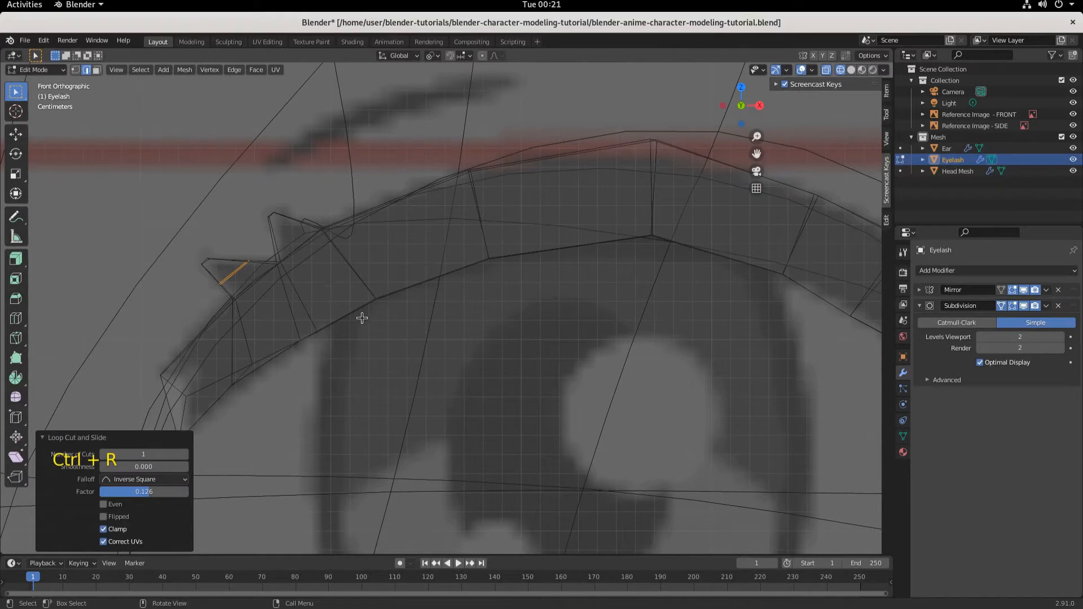
Rotate the lower inner spike's new loop about -13.9° and scale it to about 0.918
key("r")
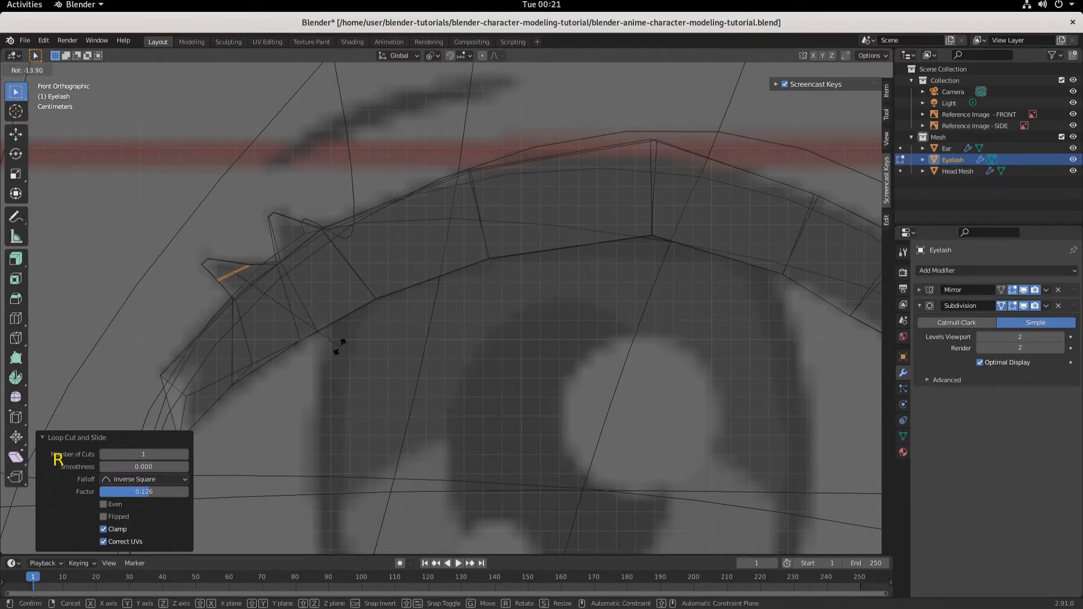
left_click(338, 346)
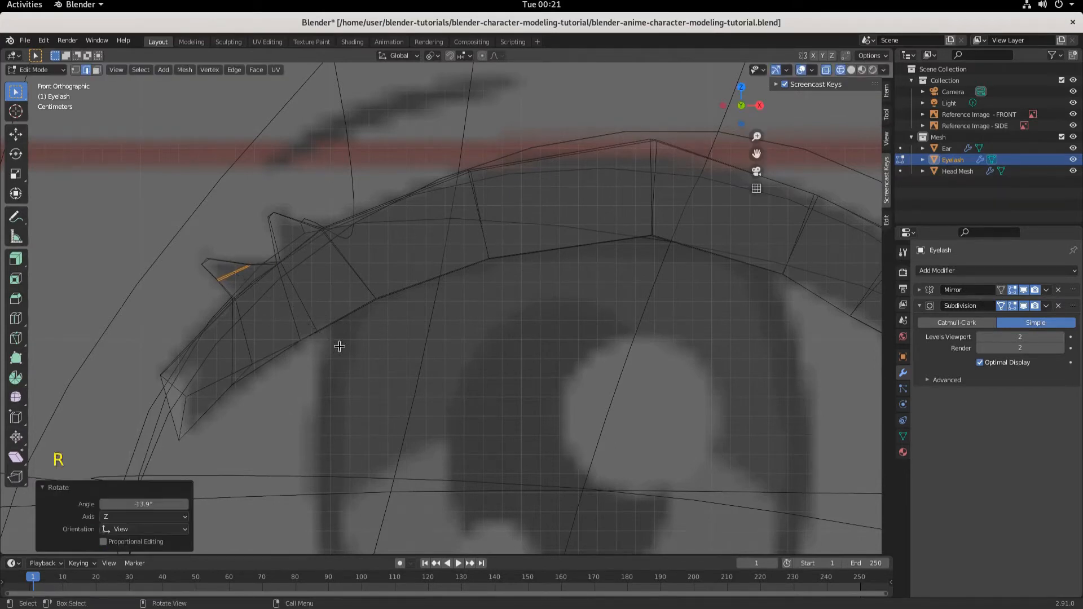
key("s")
left_click(370, 312)
Select the lower inner spike's tip, move it about -0.0012 m in X and -0.0003 m in Z, and scale it to about 0.731
key("b")
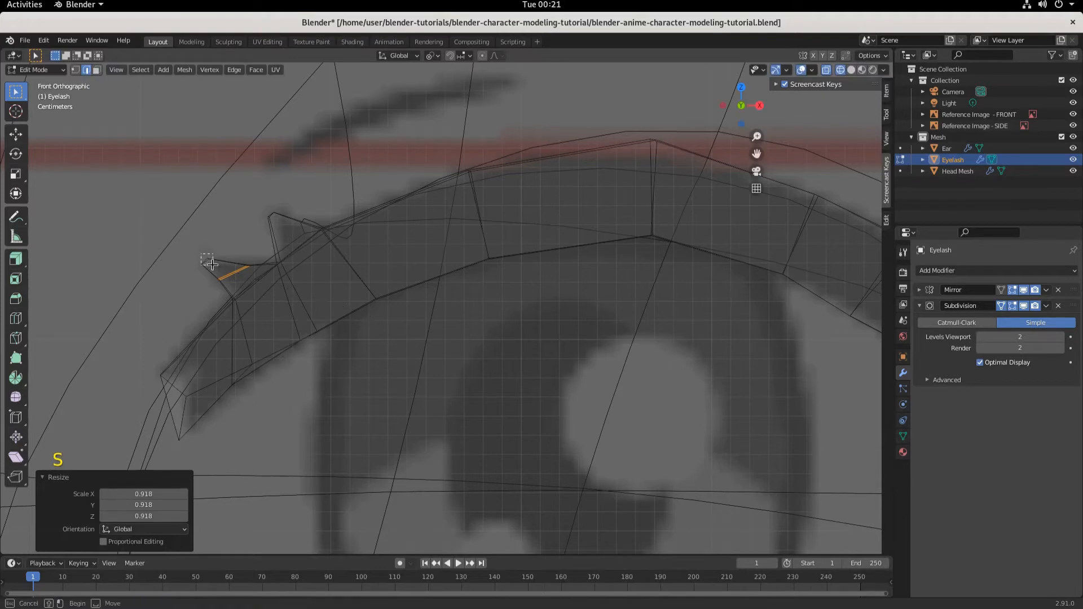
left_click_drag(212, 264, 217, 269)
key("g")
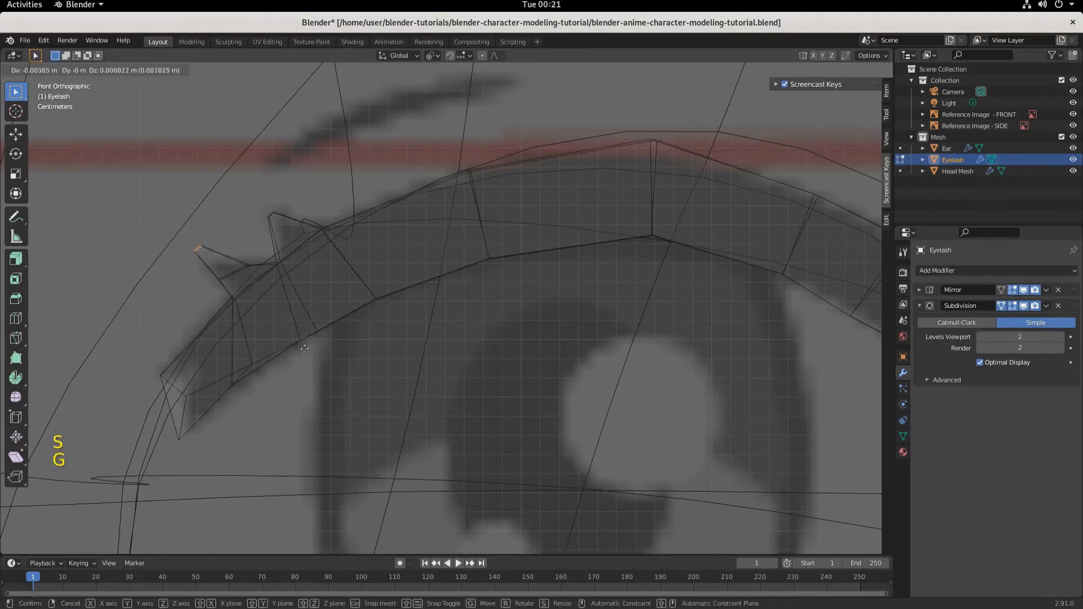
left_click(321, 358)
key("s")
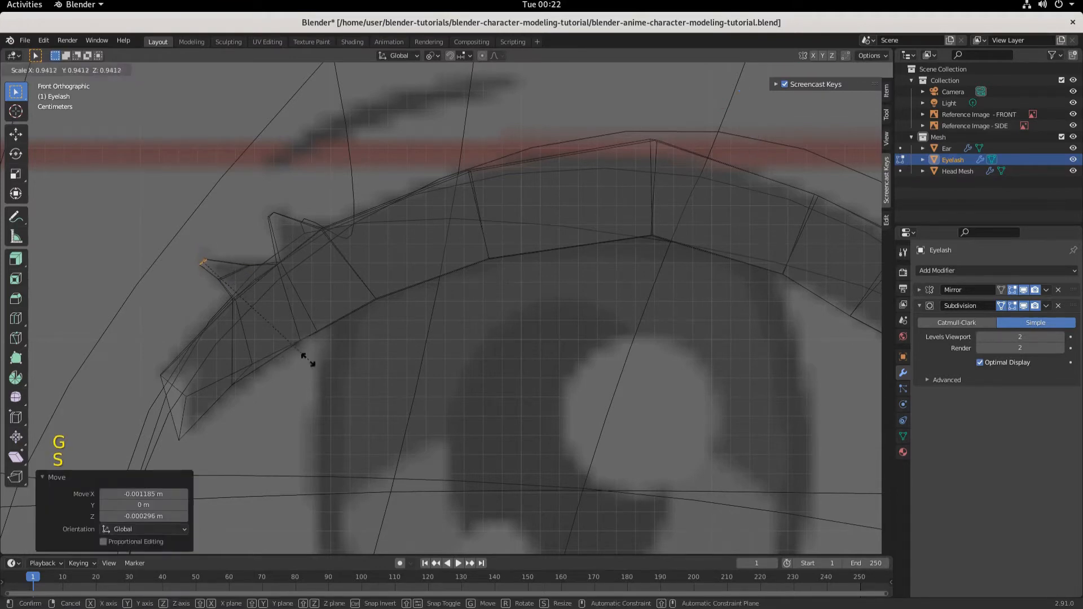
left_click(273, 346)
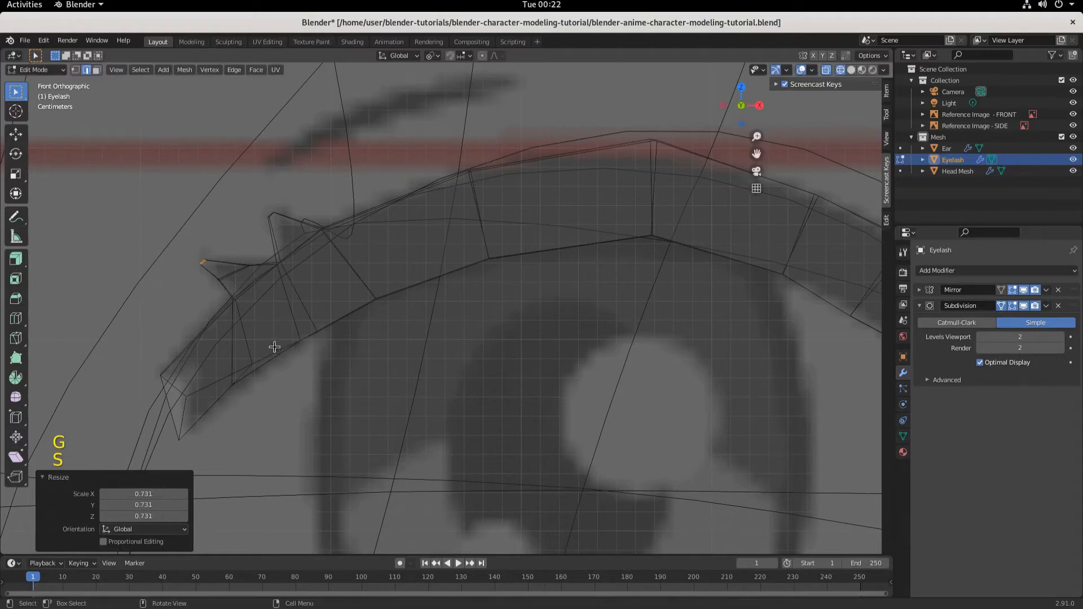
Add a loop cut across the upper inner spike with a slide factor of about 0.031 and scale the loop to about 0.821
left_click(279, 239)
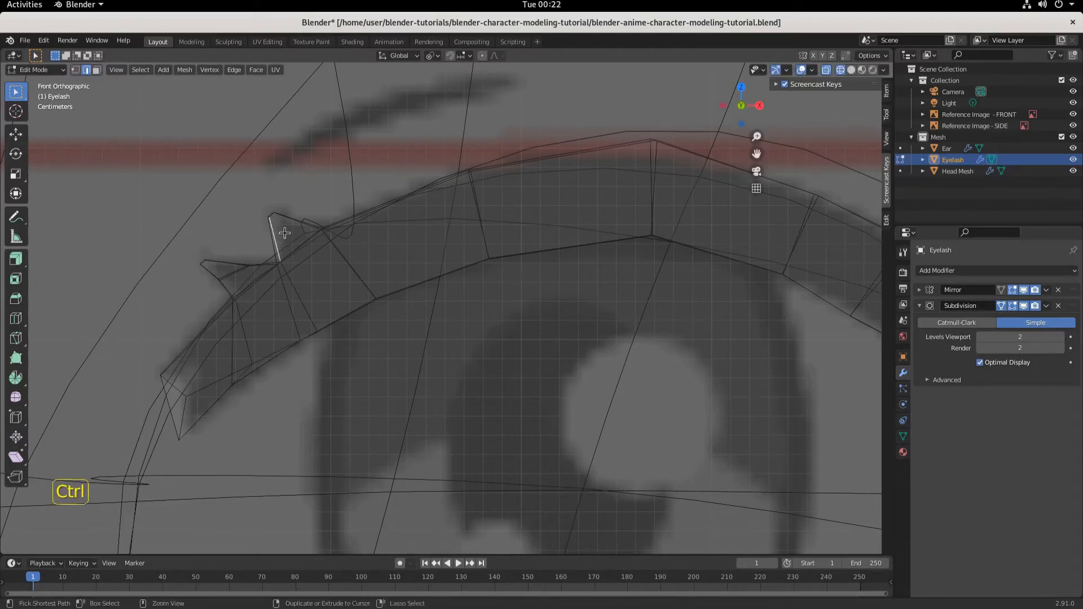
key("ctrl+r")
left_click(282, 234)
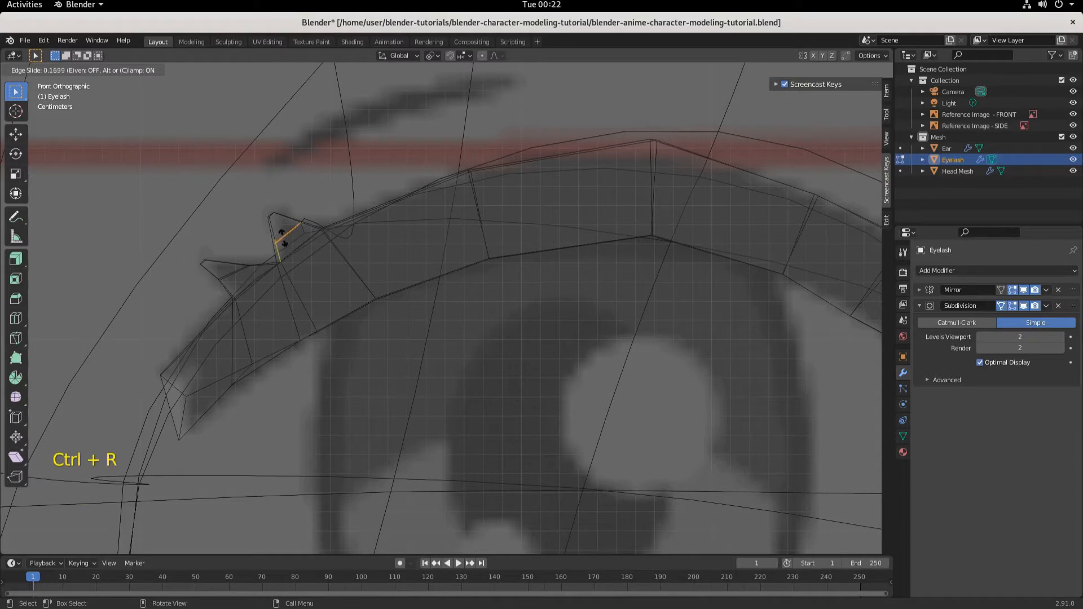
left_click(291, 242)
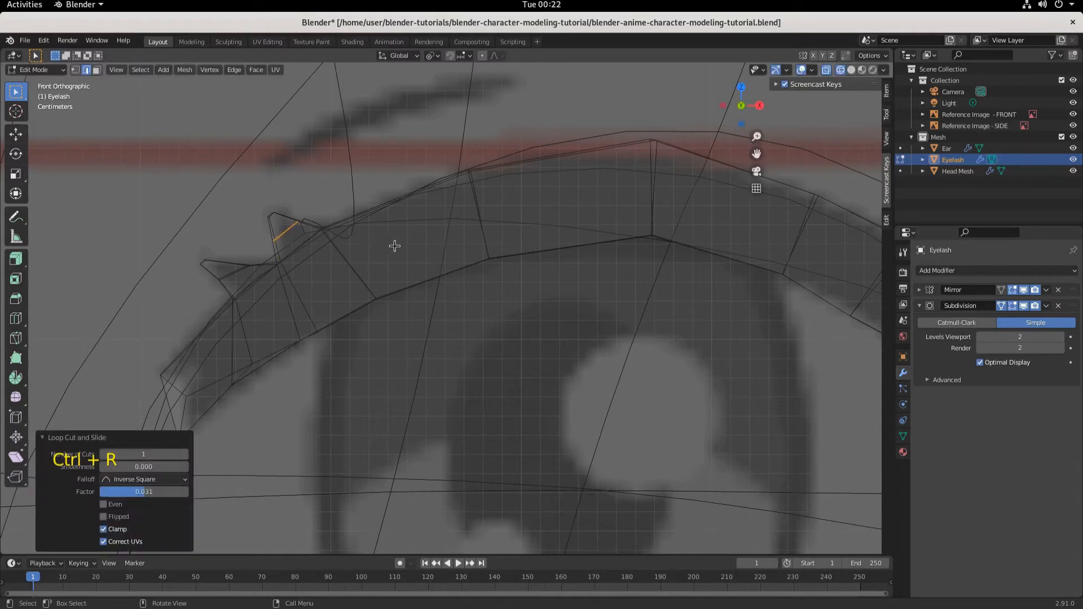
key("s")
left_click(373, 246)
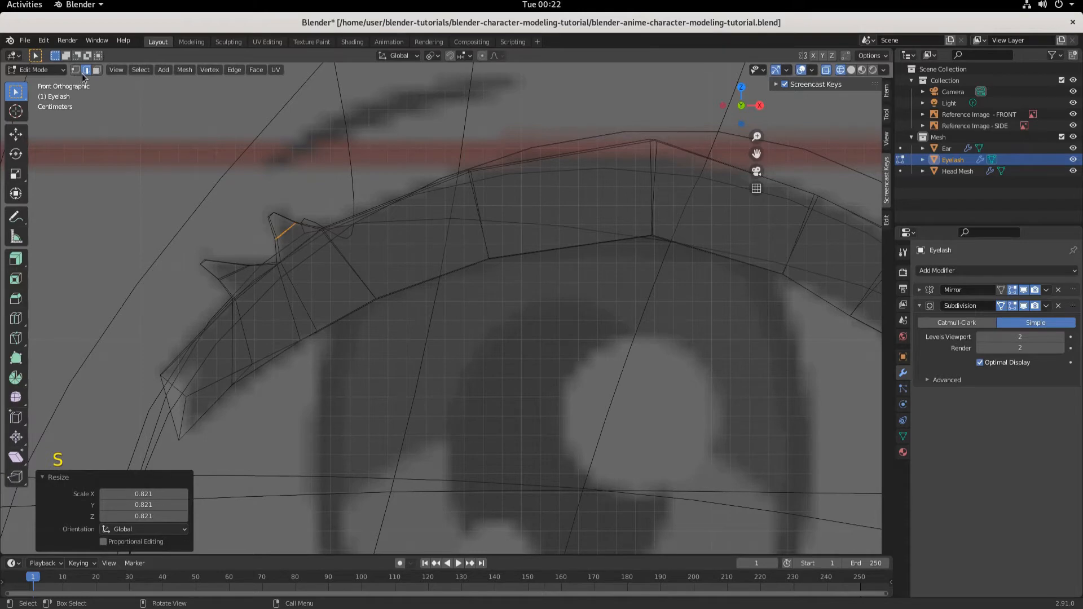
Select a single edge of the upper inner spike in perspective and move it about -0.002 m along X in the front view
left_click(278, 249)
middle_click_drag(268, 238, 361, 263)
middle_click_drag(341, 213, 378, 217)
left_click(444, 202)
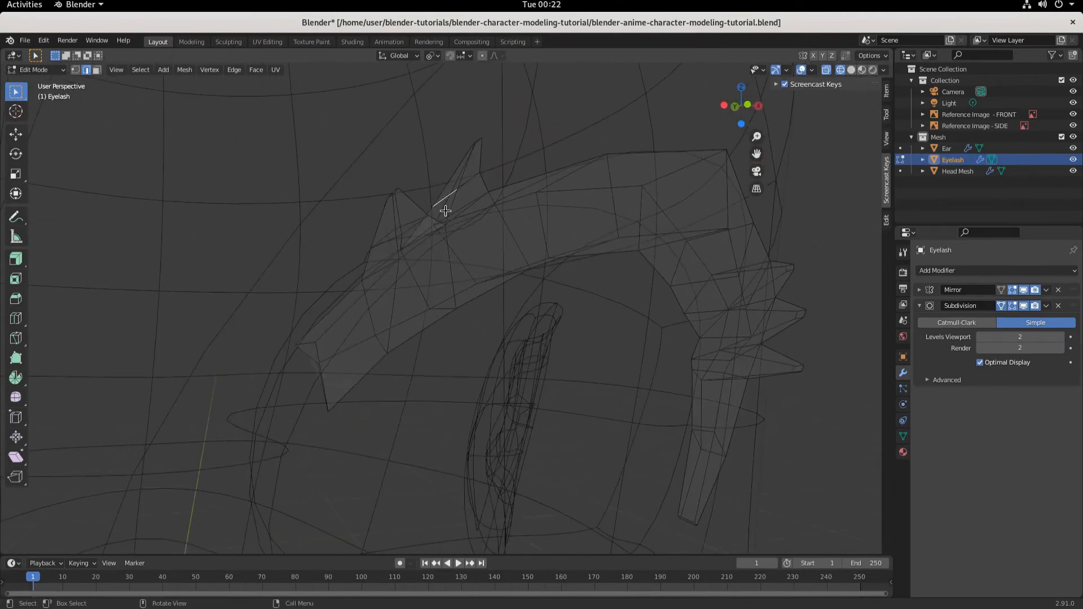
key("KP_1")
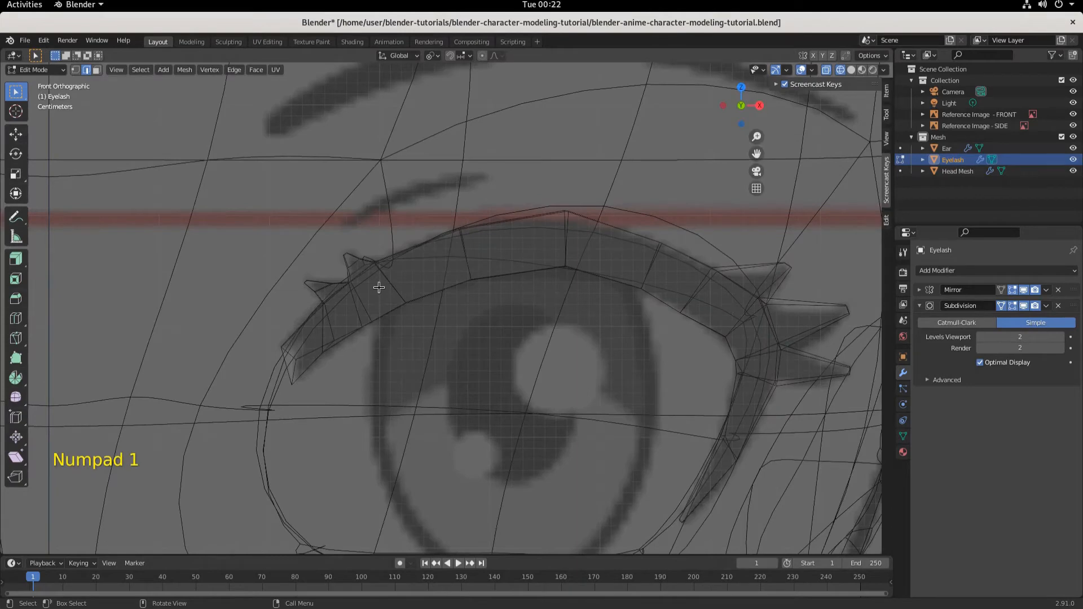
key("g")
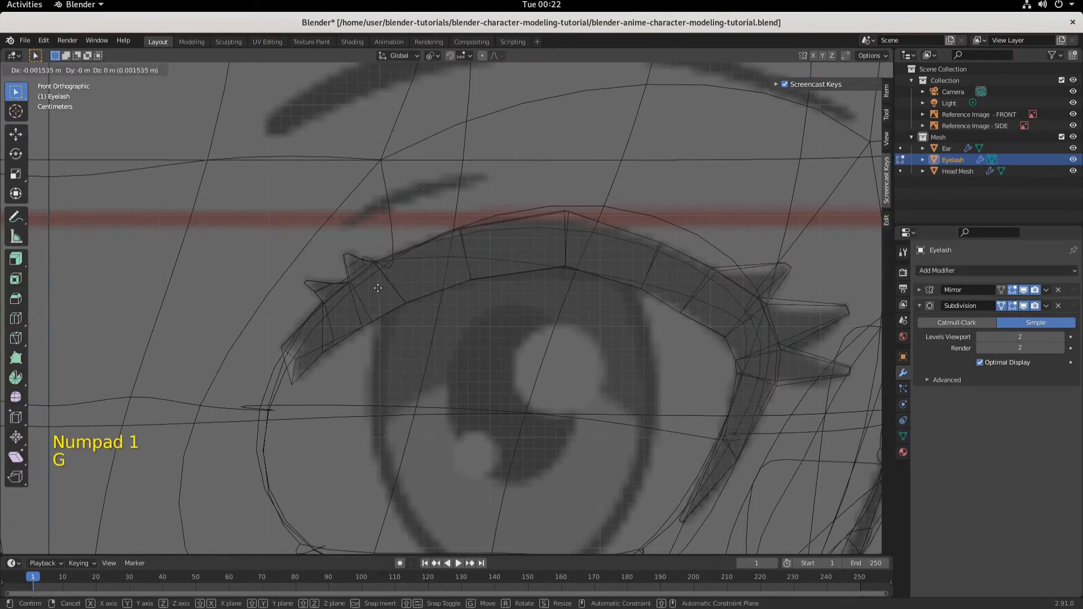
left_click(376, 288)
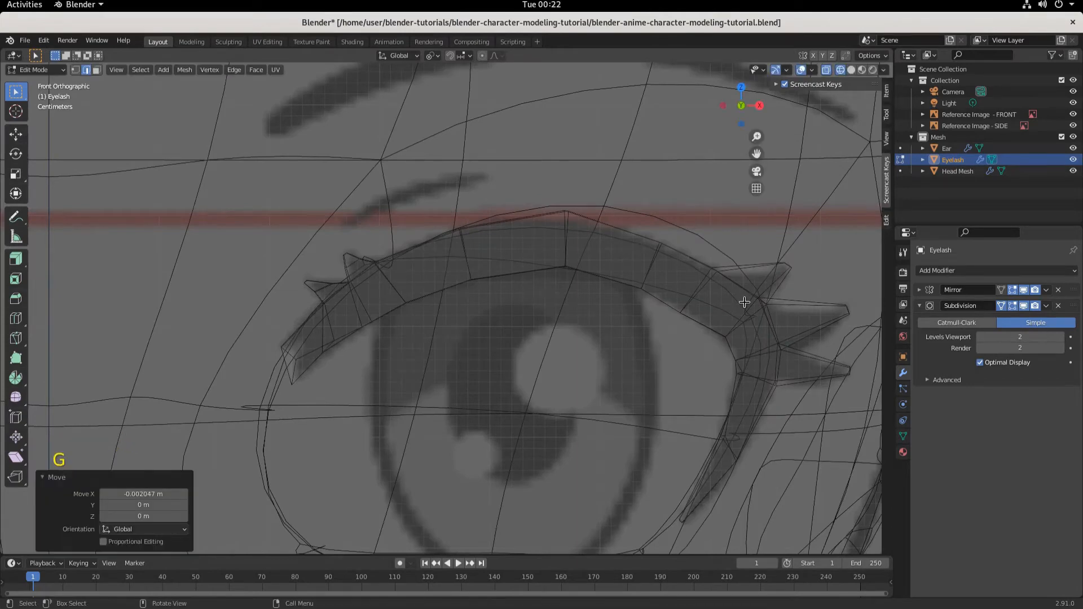
Add a loop cut across the upper outer spike with a slide factor of about 0.129 and scale the loop to about 0.644
scroll(515, 322, "up", 5)
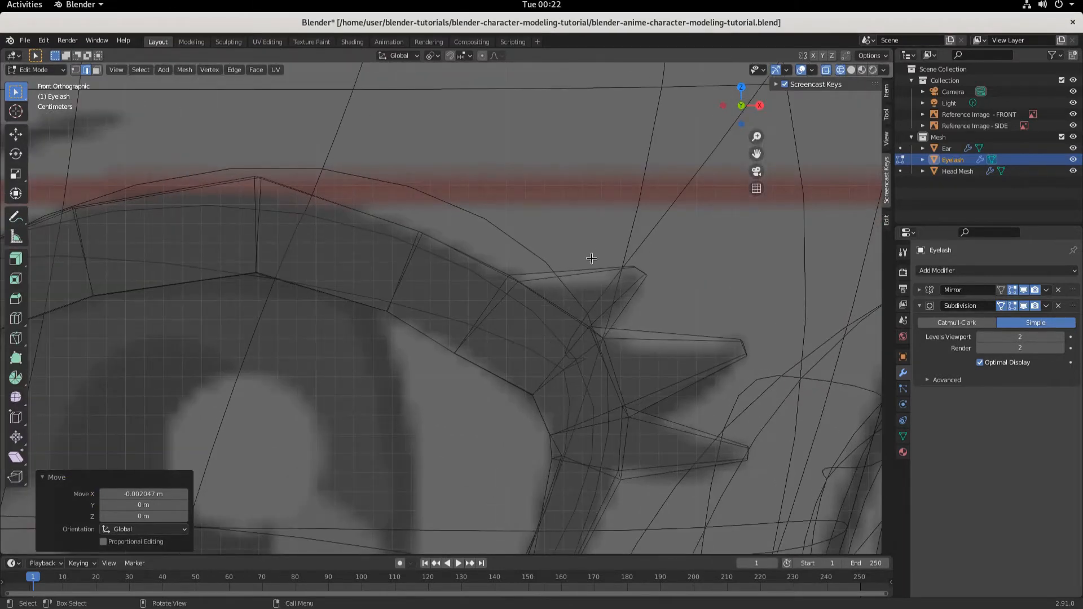
key("ctrl+r")
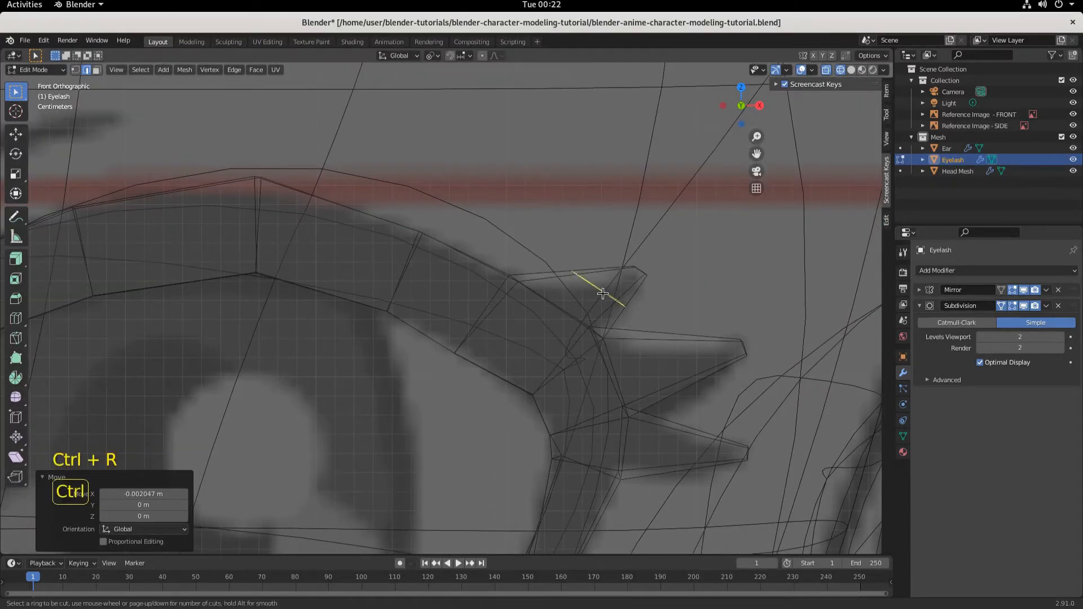
left_click(603, 293)
left_click(606, 304)
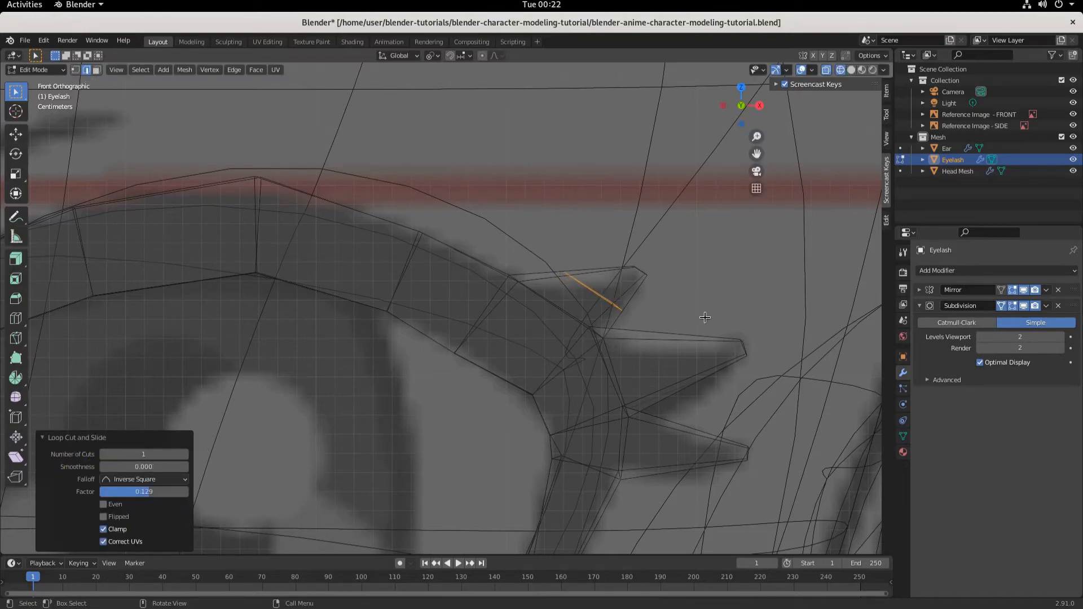
left_click(670, 322)
Move the upper outer spike's loop about 0.0044 m in X and -0.0044 m in Z, and rotate it about 11.8°
key("g")
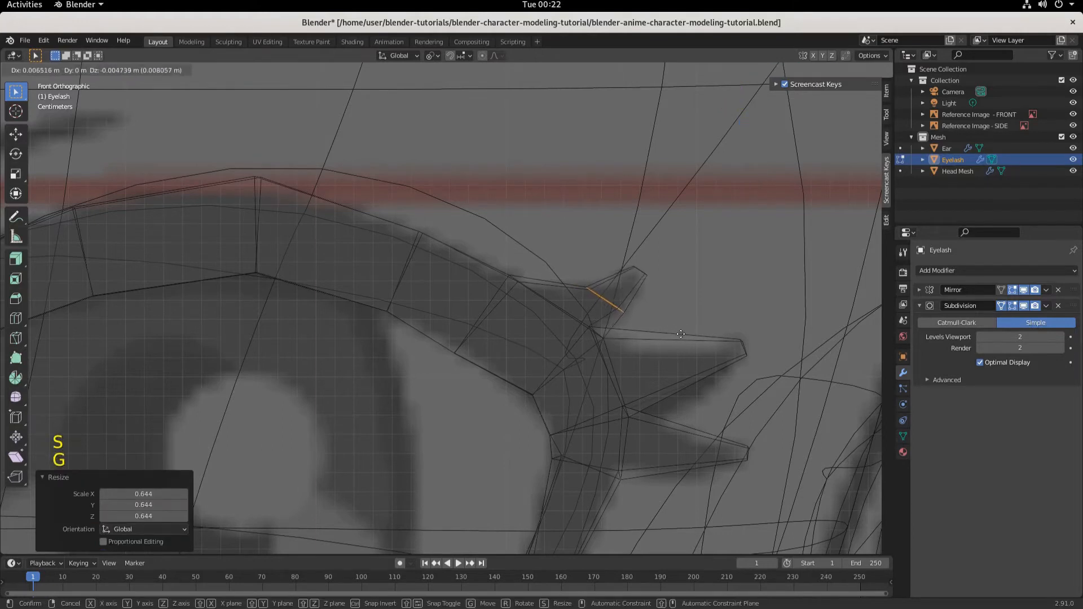
left_click(677, 334)
key("r")
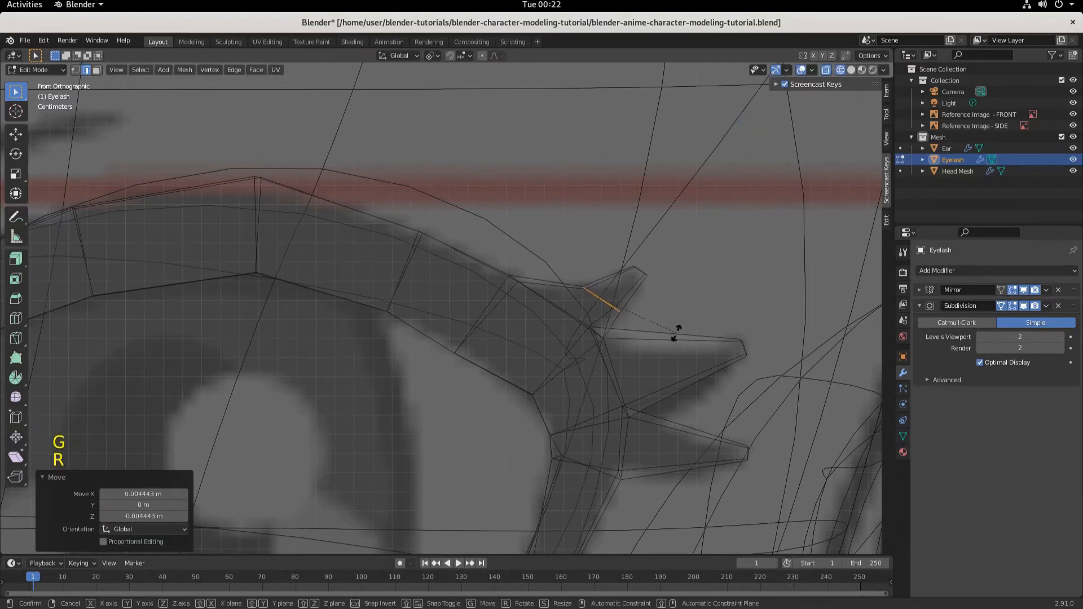
left_click(695, 320)
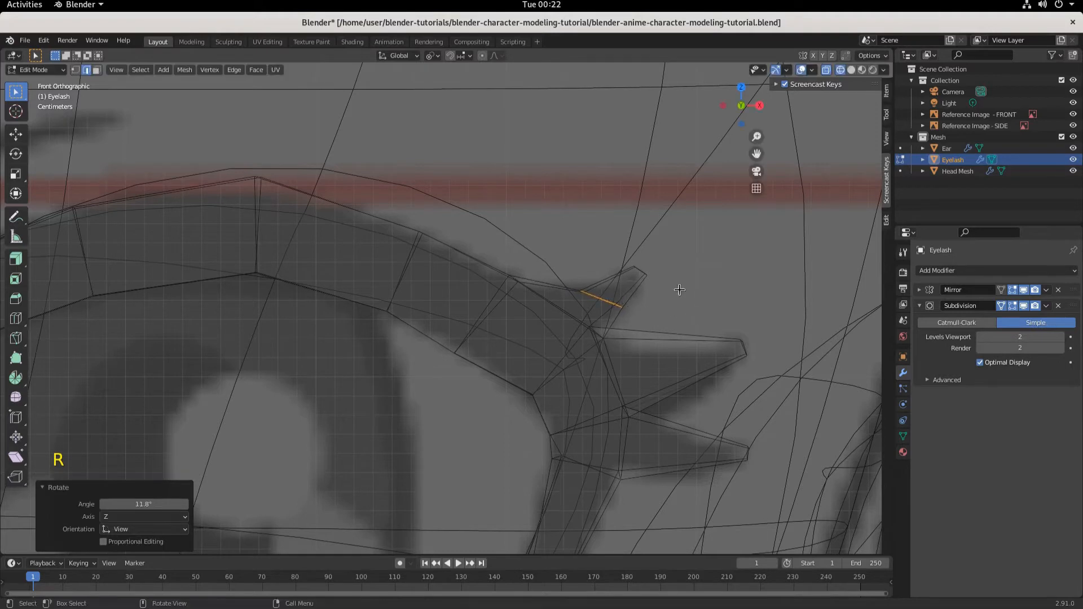
Select the upper outer spike's end face, move it about 0.0015 m in X and -0.0024 m in Z, and rotate it about 45.6°
left_click_drag(622, 253, 664, 284)
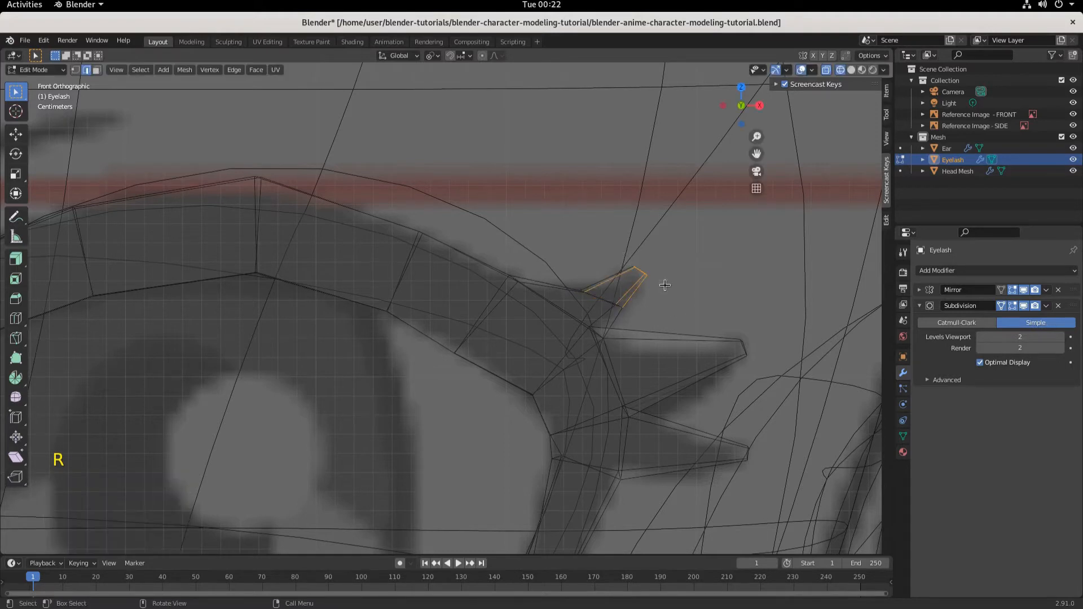
left_click(640, 271)
left_click(97, 70)
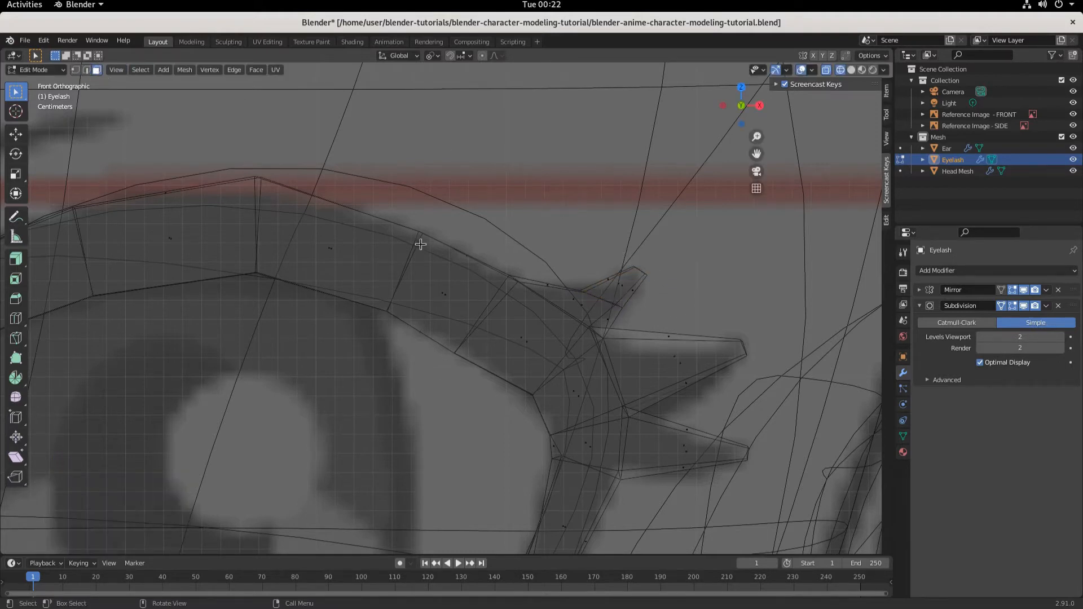
left_click(633, 269)
key("g")
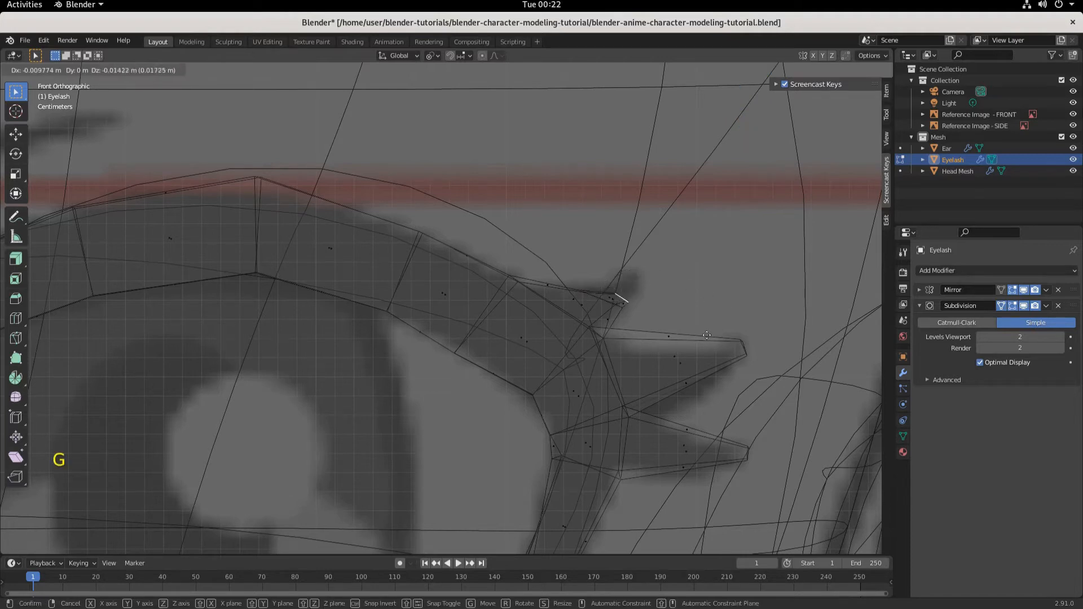
left_click(726, 311)
key("r")
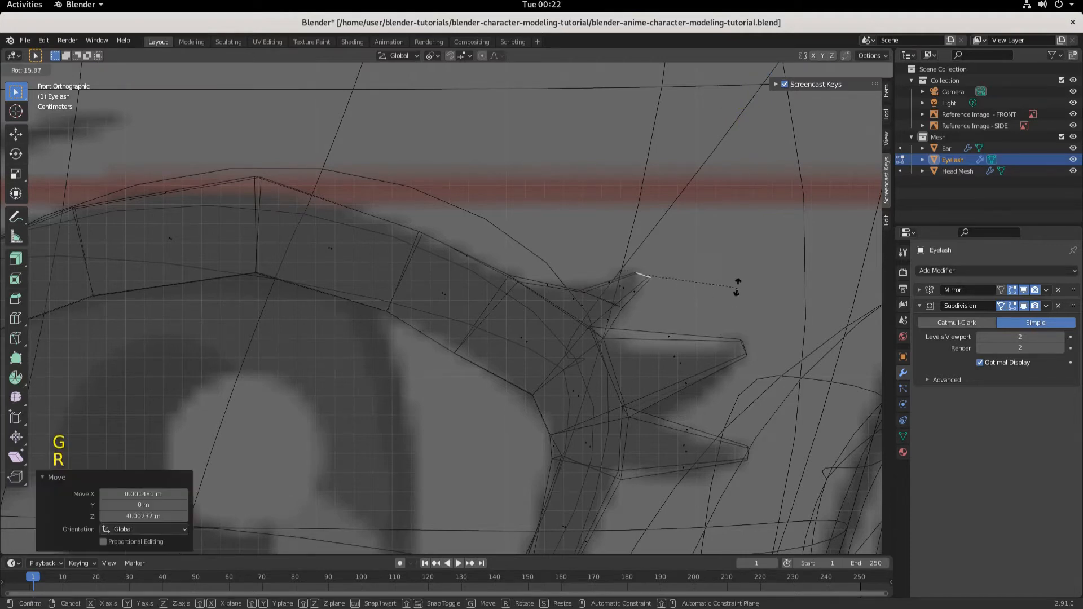
left_click(726, 240)
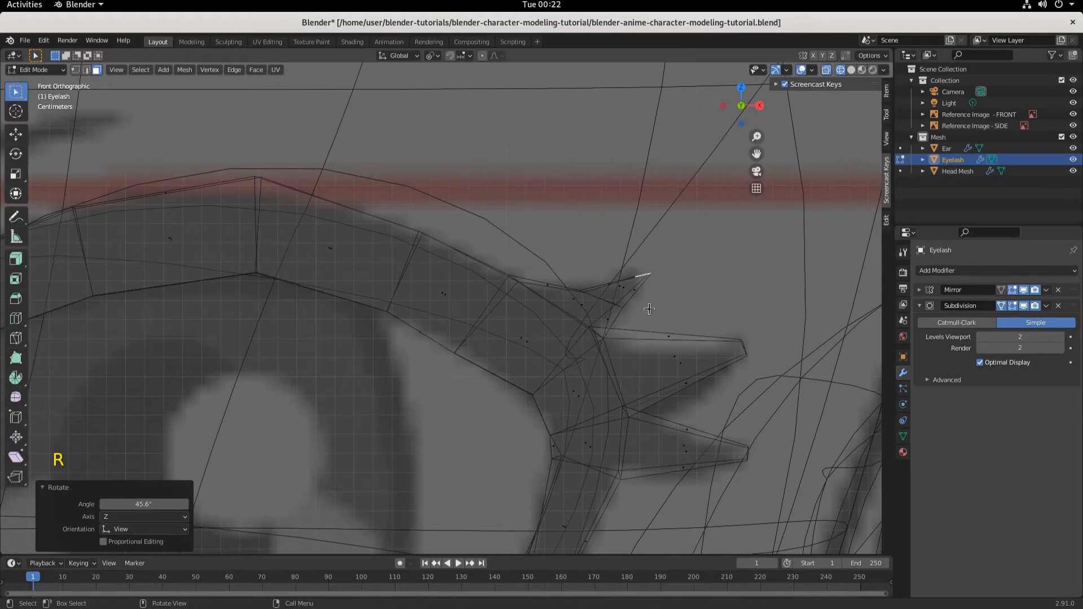
Add a loop cut across the middle outer spike, offset about -0.0015 m in X and -0.01 m in Z, and rotate it about 6.72°
key("ctrl+r")
left_click(675, 363)
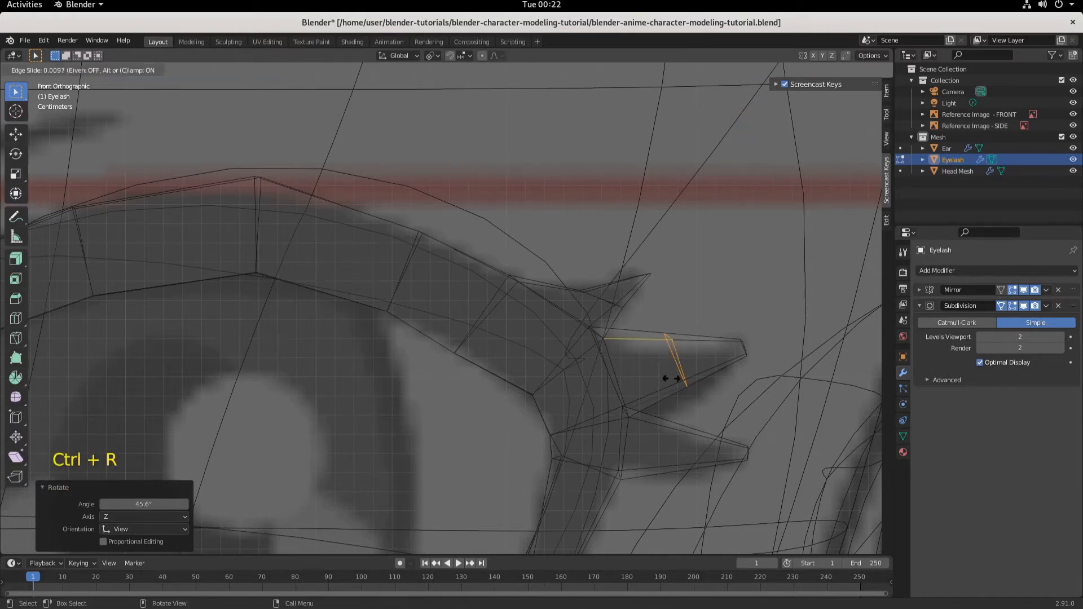
left_click(672, 379)
key("g")
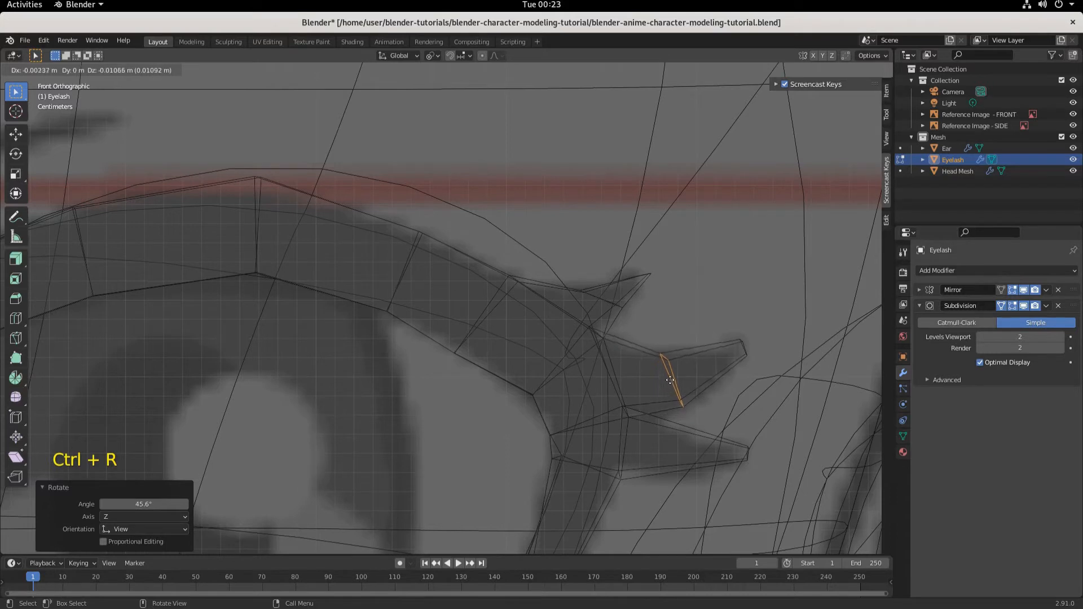
left_click(673, 380)
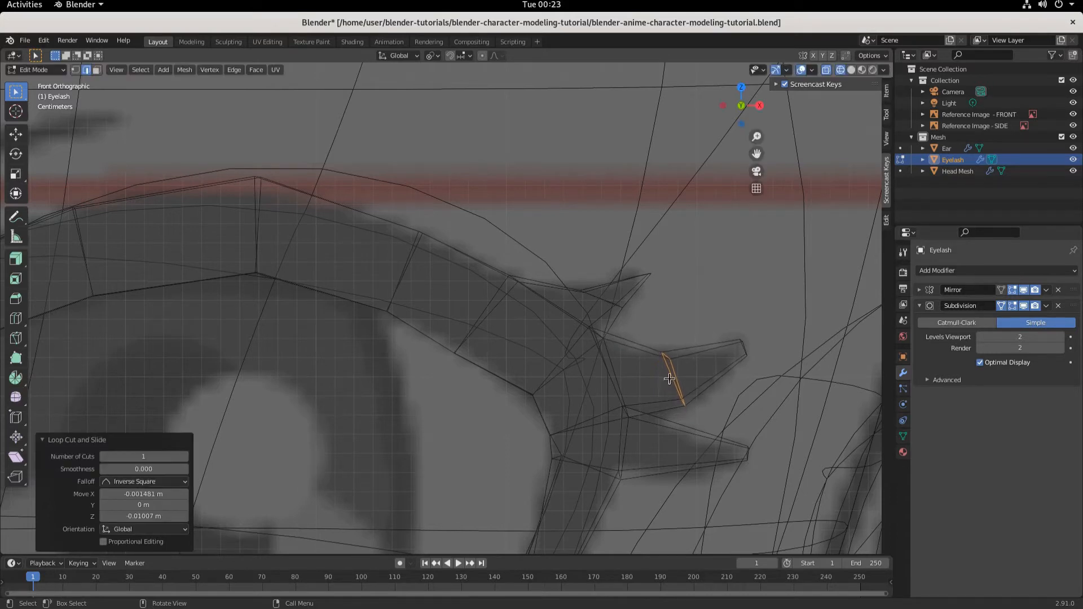
key("r")
left_click(768, 420)
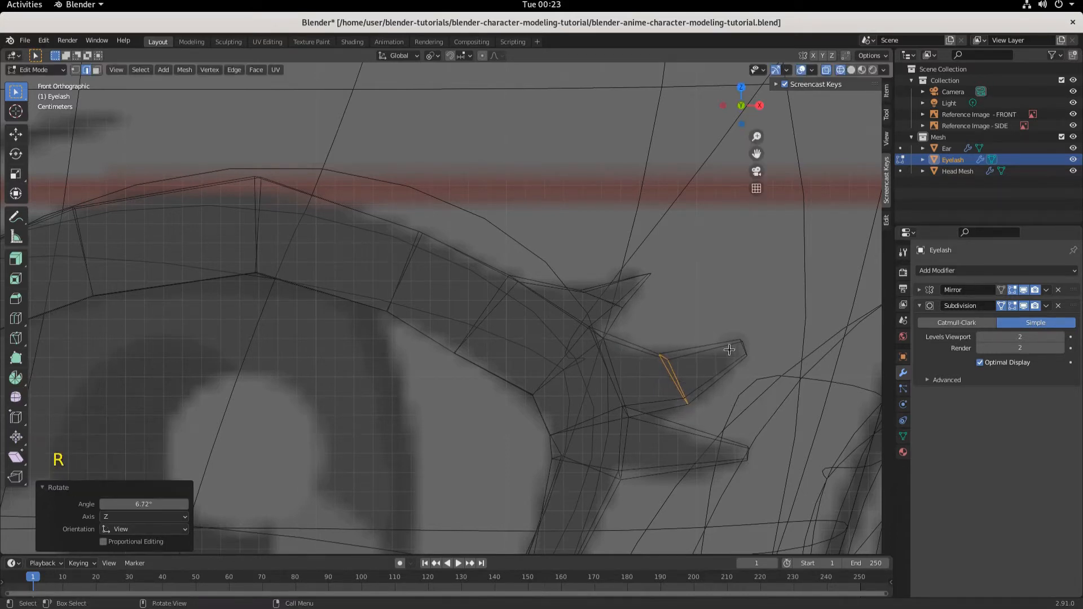
Move the middle outer spike's tip about -0.0018 m in X and -0.0024 m in Z, and scale it to about 0.713
left_click(741, 347)
key("g")
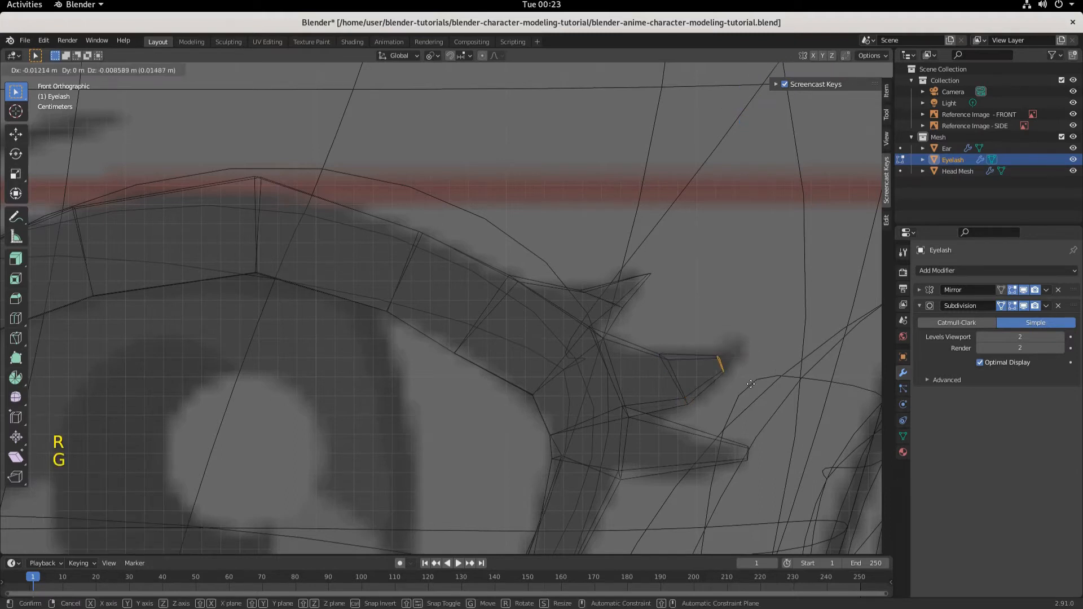
left_click(770, 372)
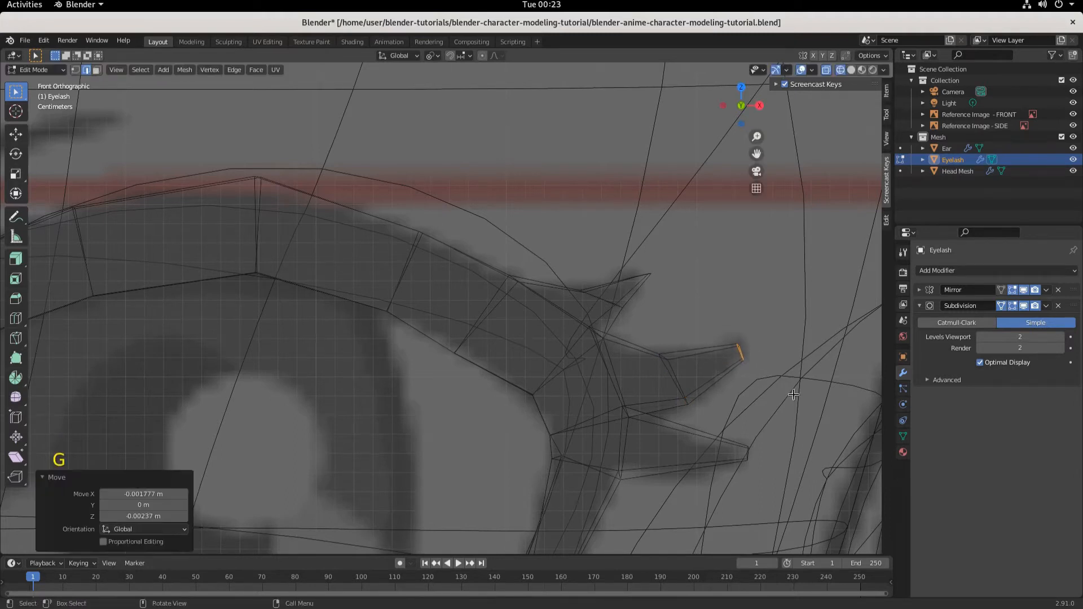
key("s")
left_click(785, 391)
Add a loop cut across the lower outer spike with a slide factor of about 0.057
key("ctrl+r")
left_click(672, 442)
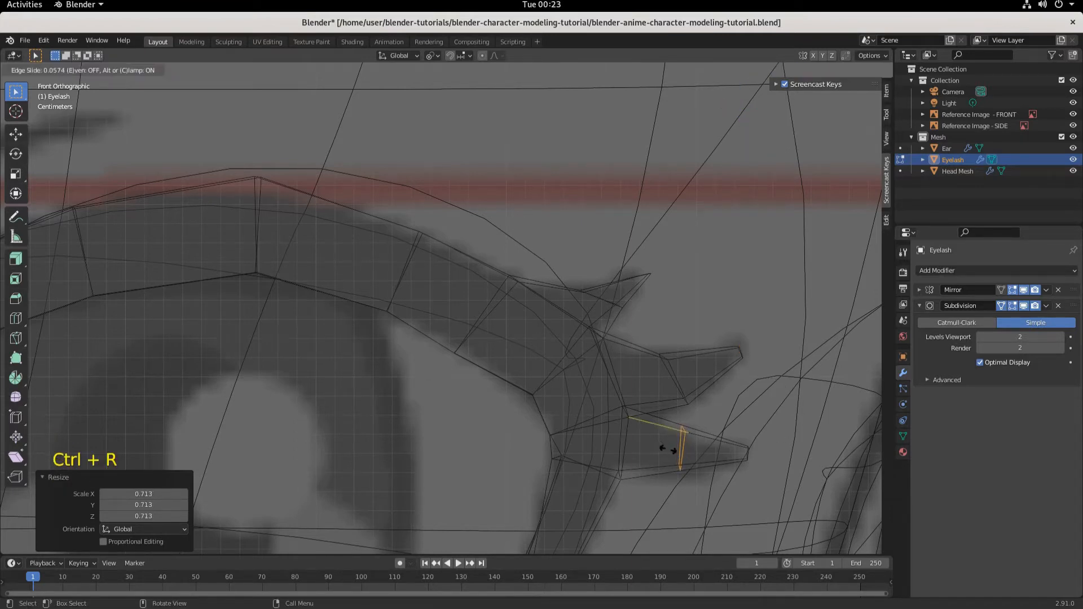
left_click(667, 448)
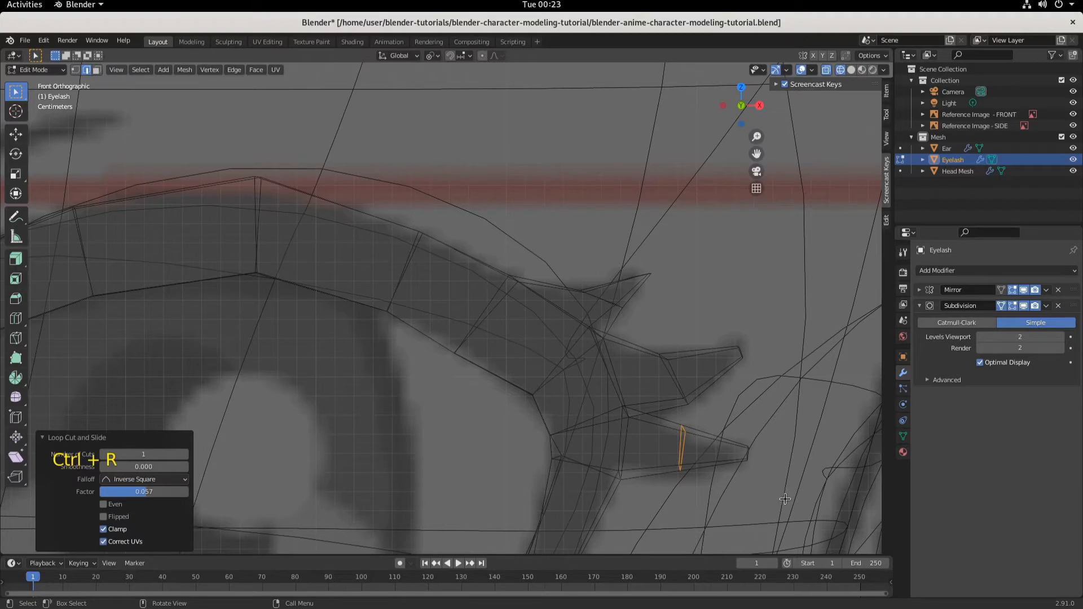
Move the lower outer spike's loop about -0.003 m in X and -0.0056 m in Z, and rotate it to follow the spike's curve
key("g")
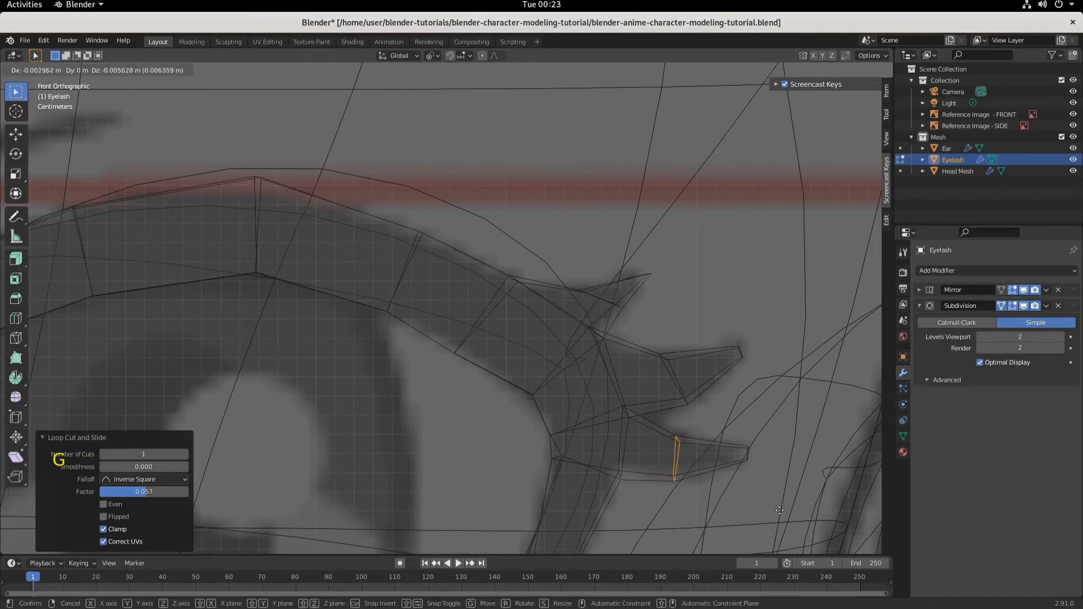
left_click(780, 510)
key("r")
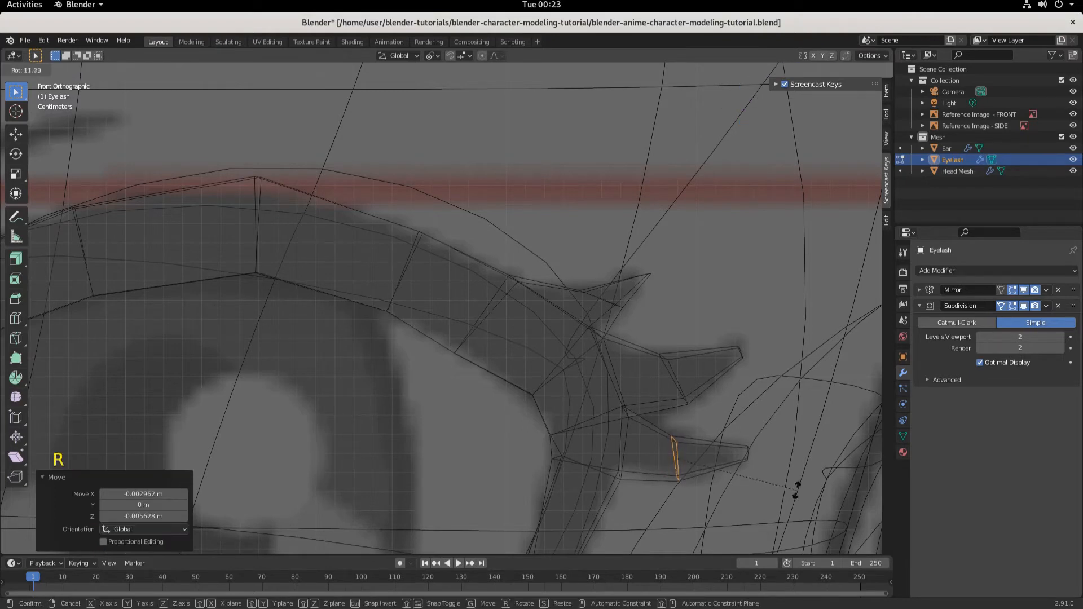
left_click(834, 455)
Rotate the lower outer spike's tip edge about 29.9°
left_click(746, 452)
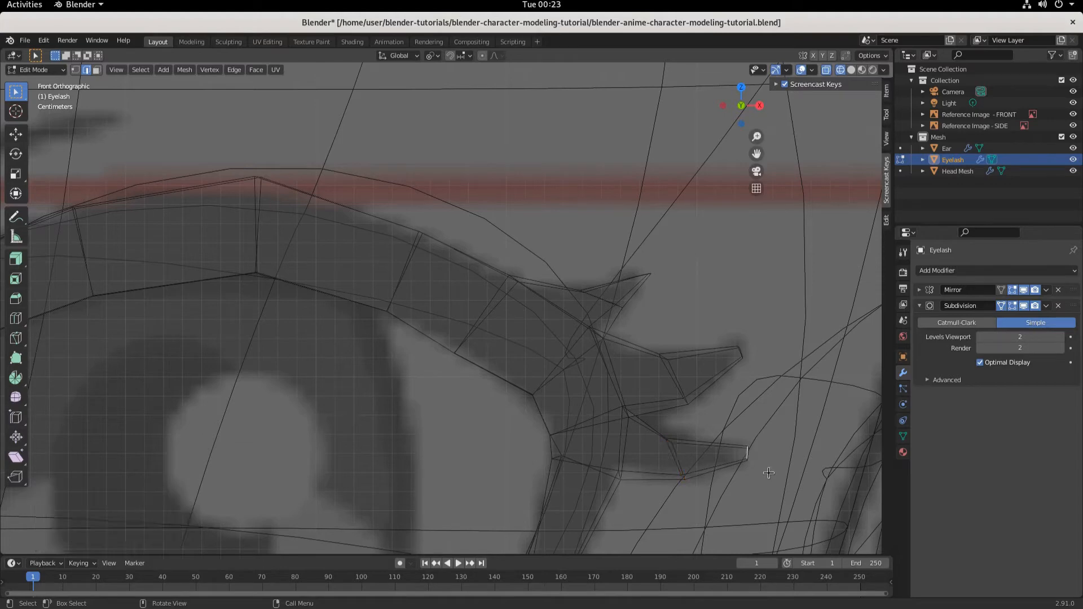
key("r")
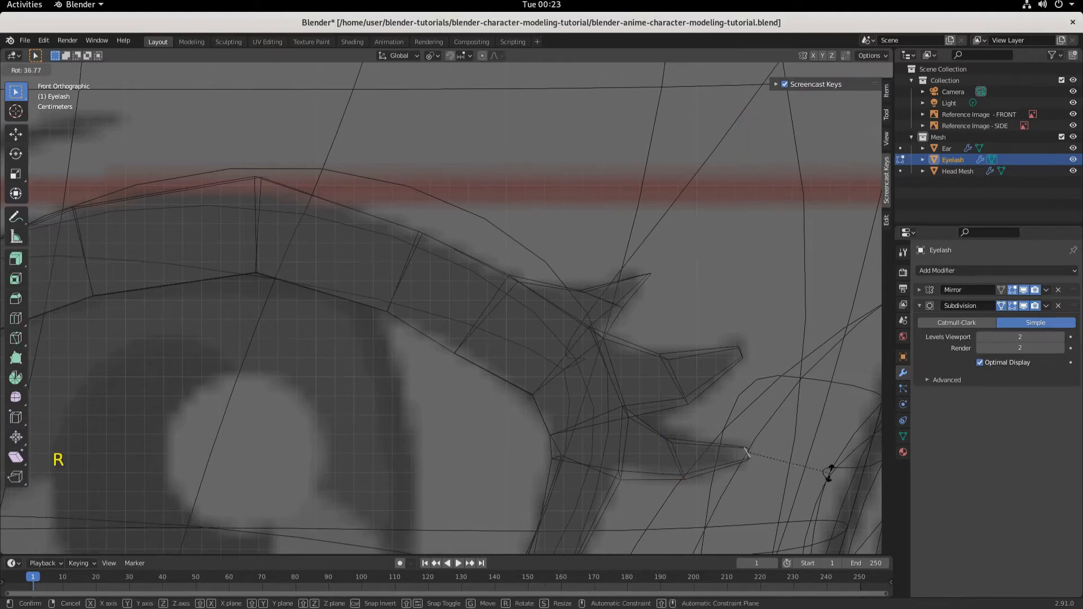
left_click(821, 473)
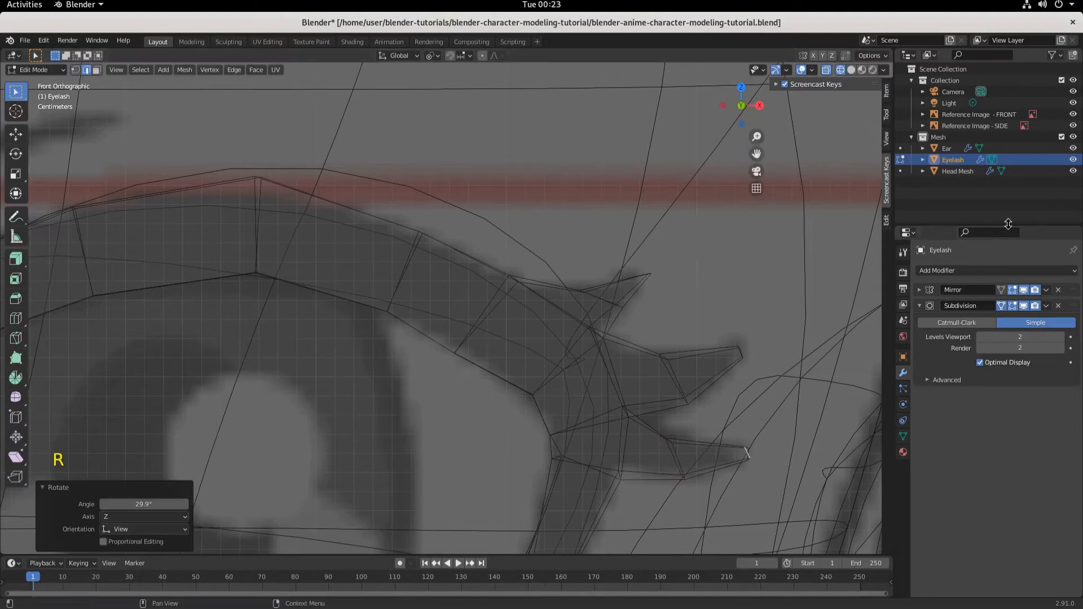
Examine the eyelashes' overall shape on the head in solid shading
left_click(852, 70)
scroll(695, 420, "down", 8)
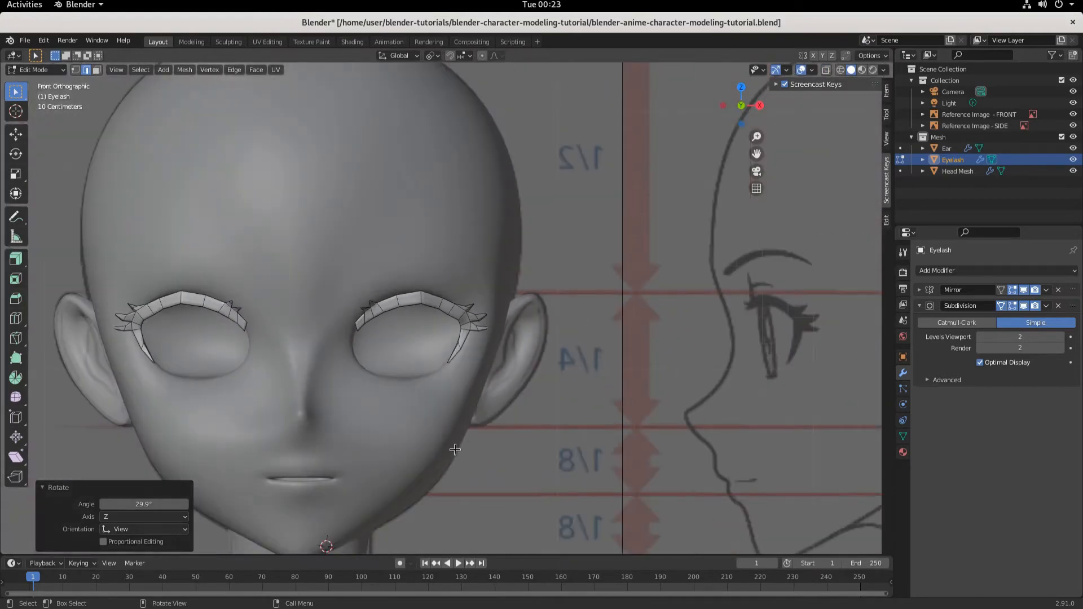
scroll(478, 421, "up", 1)
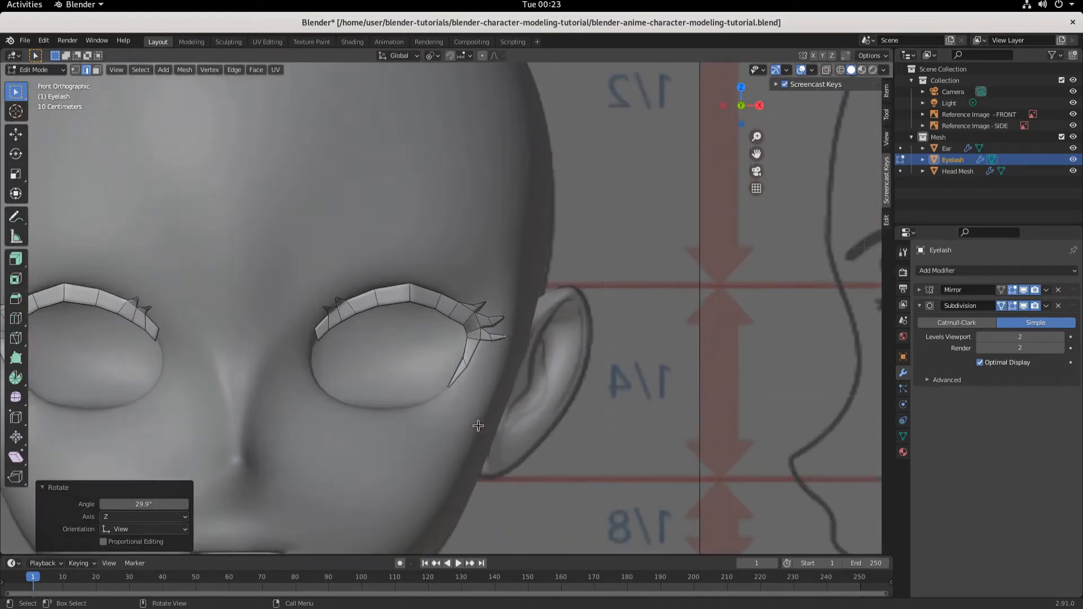
scroll(477, 418, "down", 1)
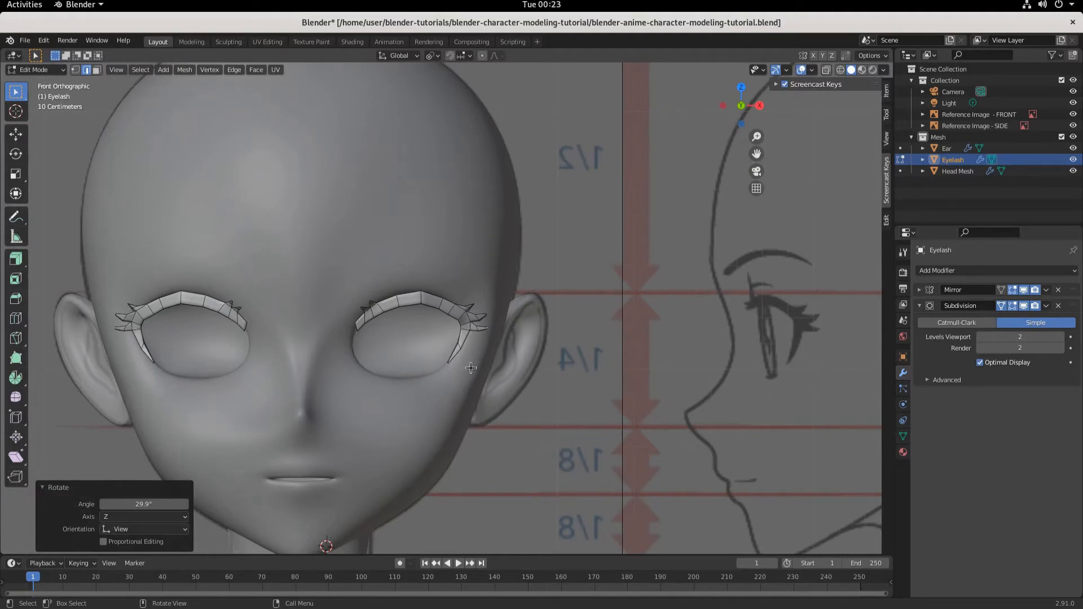
key("KP_3")
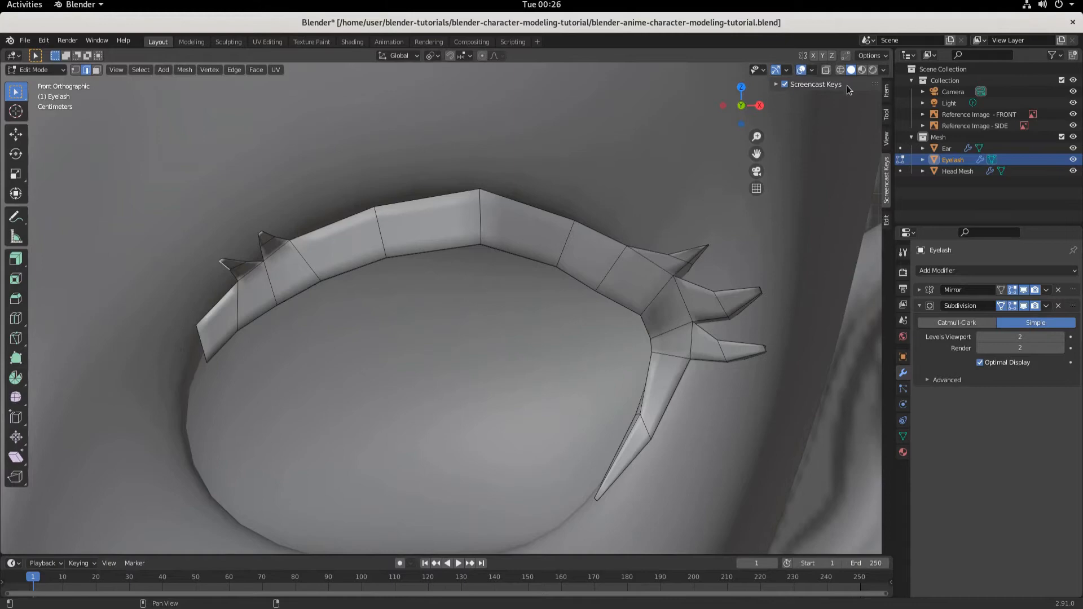
Return to wireframe shading and delete the end face at the eyelash's inner corner
left_click(841, 70)
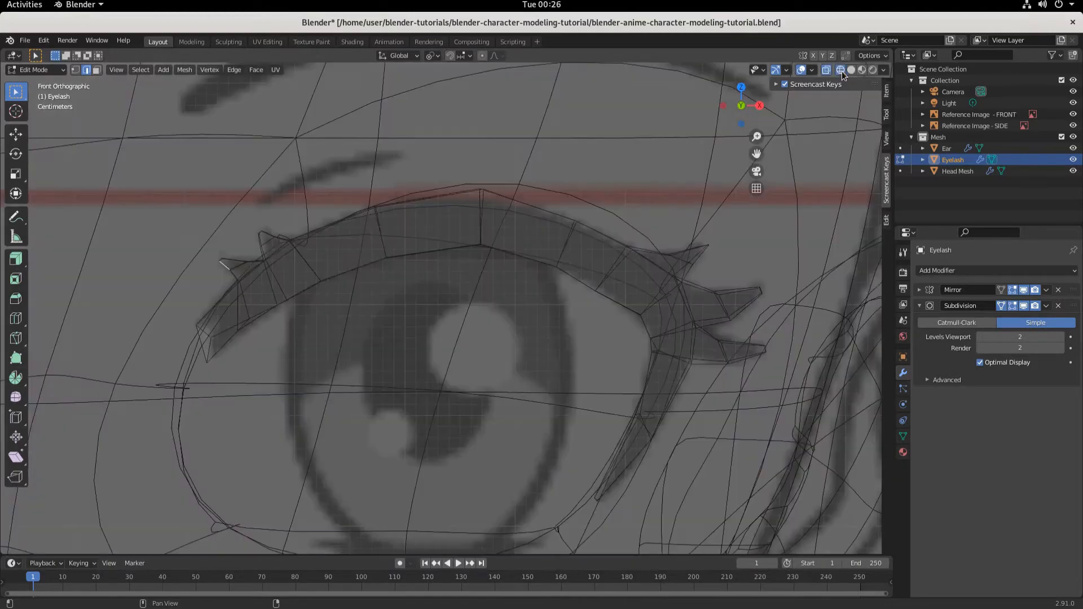
scroll(189, 344, "up", 4)
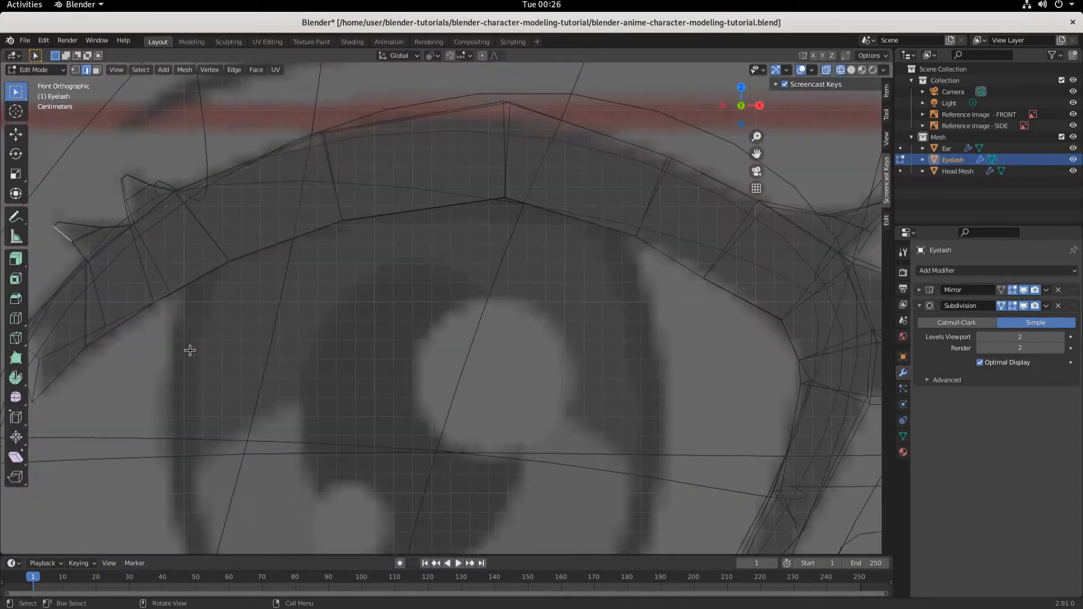
middle_click_drag(190, 350, 389, 380, "shift")
scroll(189, 395, "down", 1)
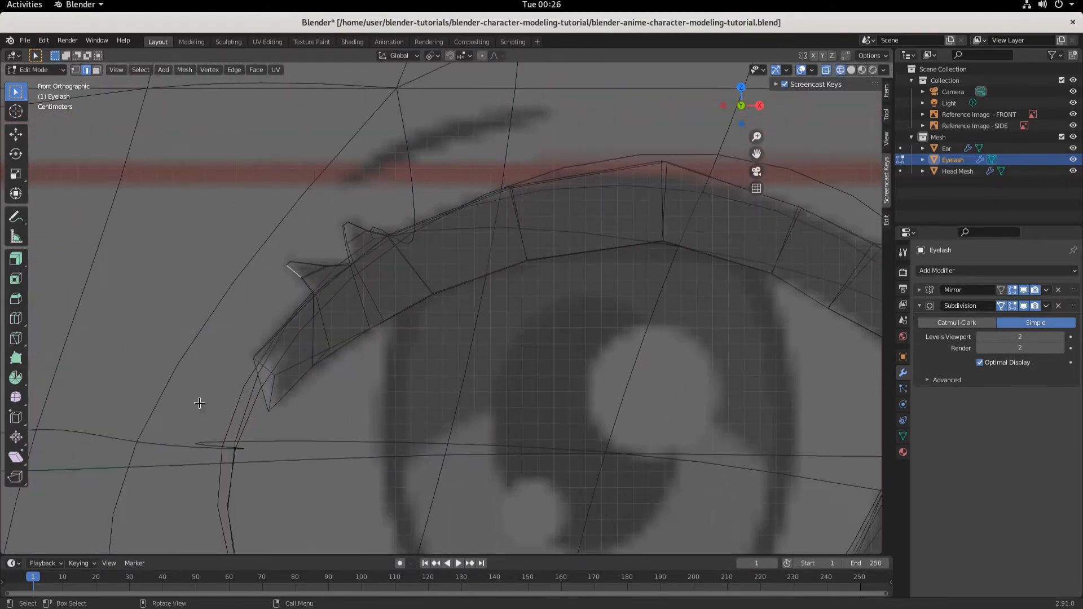
left_click(272, 393)
left_click(269, 397)
key("Delete")
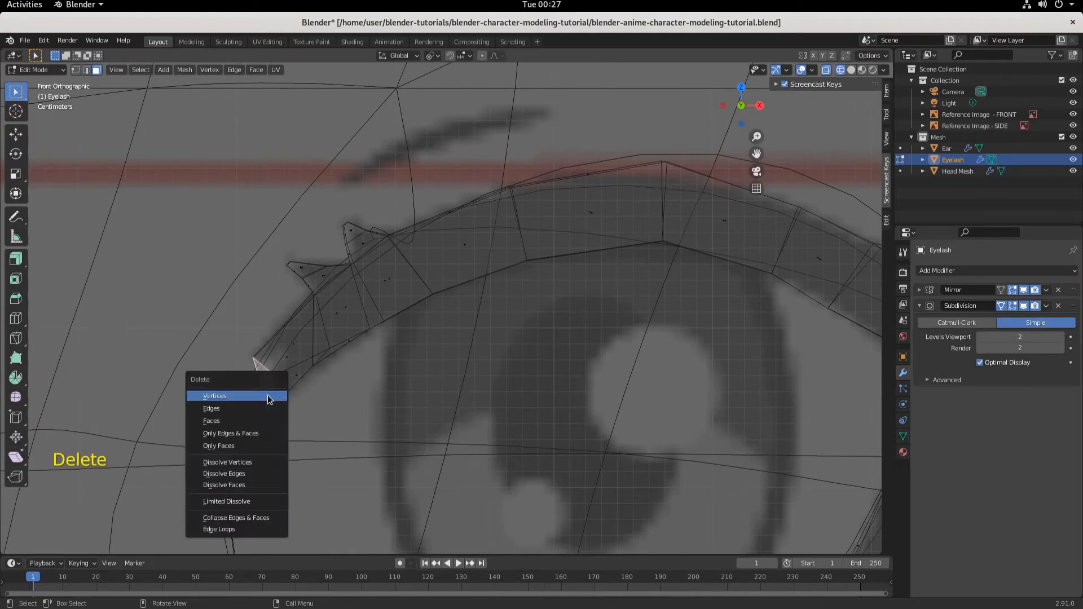
key("Down")
key("Down")
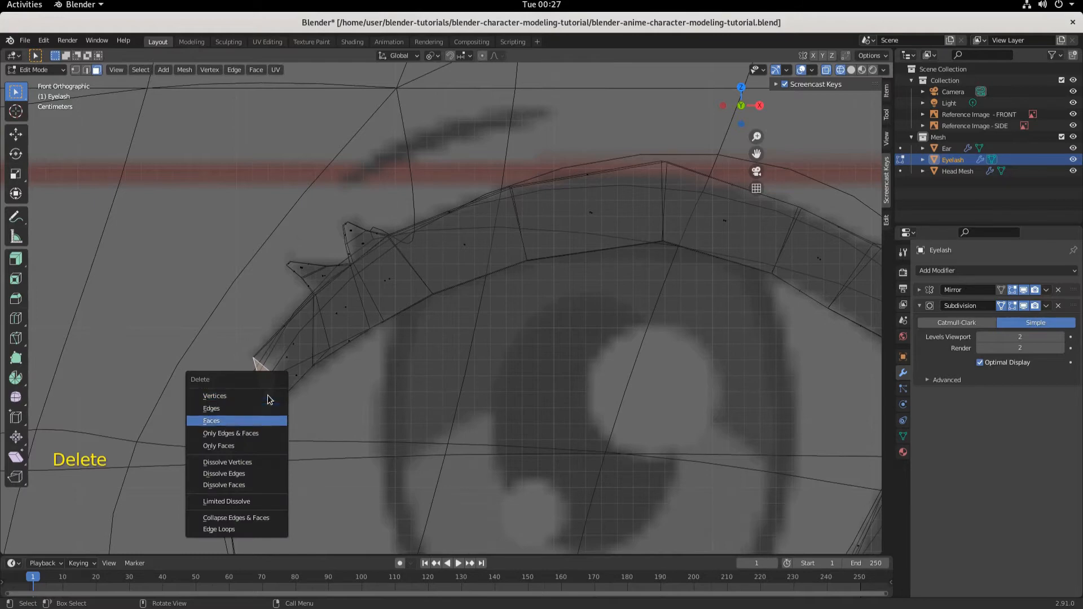
key("Return")
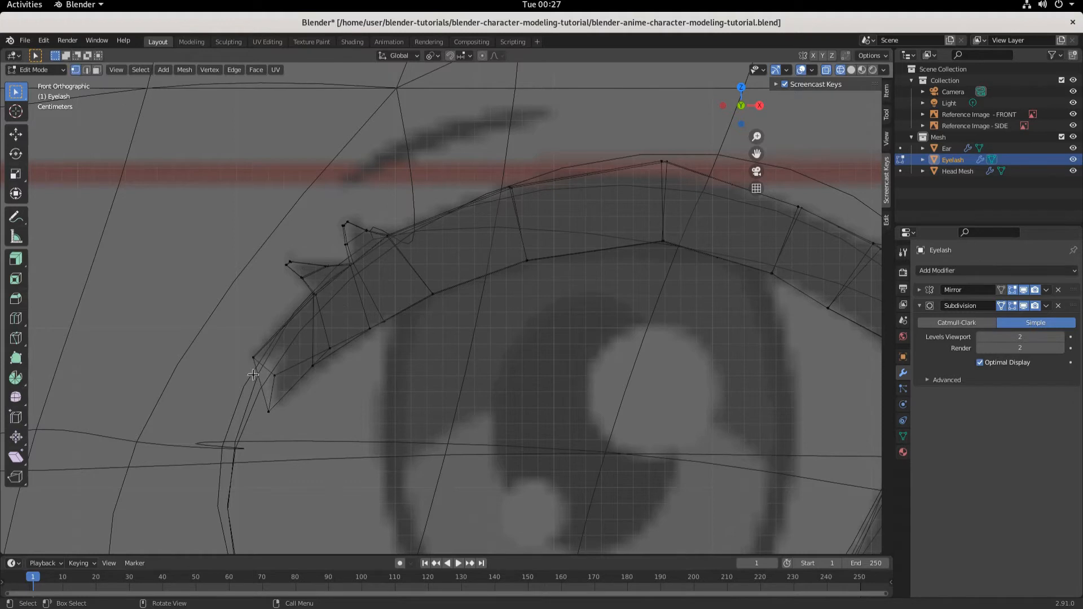
Delete the four end vertices at the eyelash's inner corner to remove its last segment
left_click(274, 376)
left_click(269, 411, "shift")
middle_click_drag(277, 396, 292, 400)
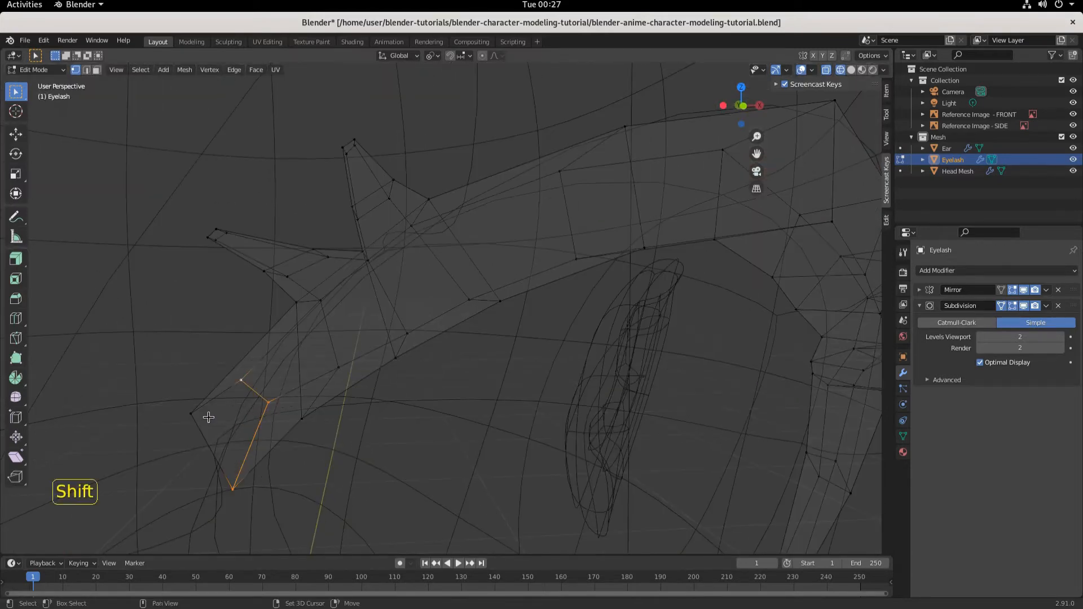
left_click(191, 414, "shift")
key("KP_1")
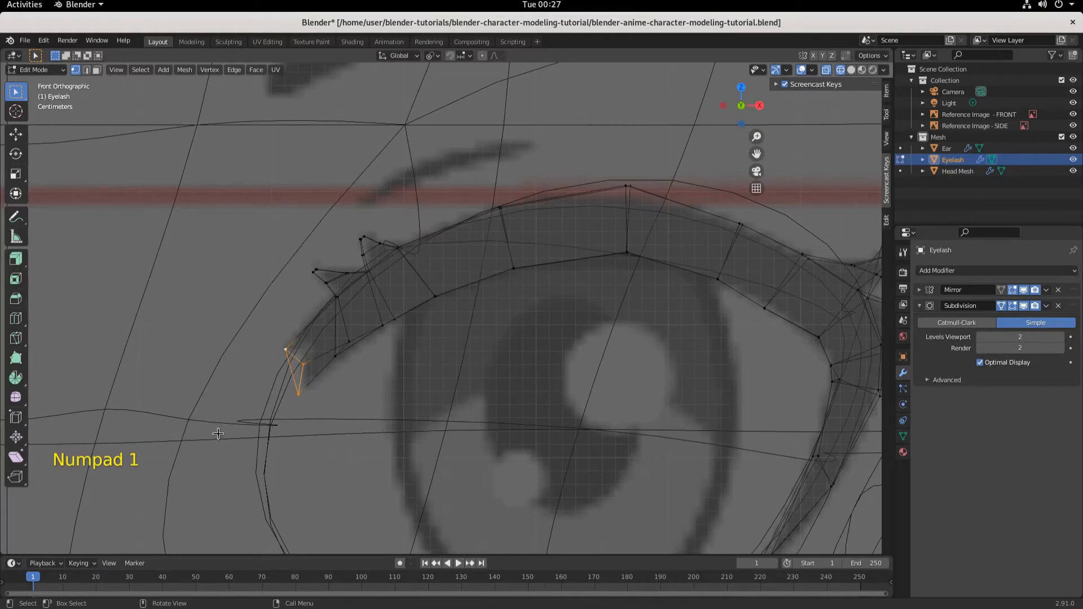
key("x")
left_click(208, 406)
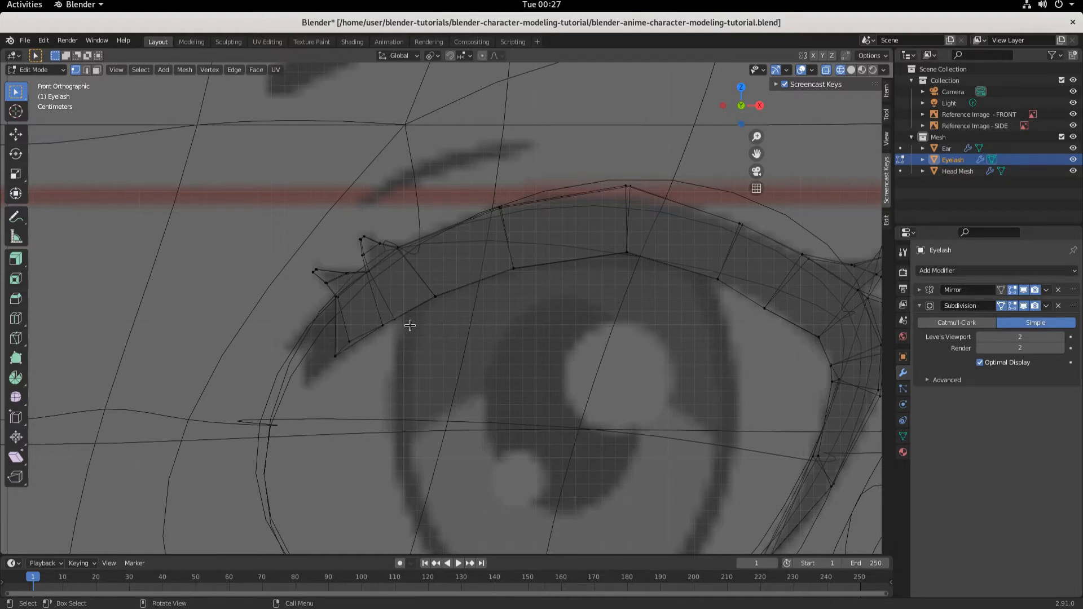
Select the open edge loop at the eyelash's inner end and fill it with a face
left_click(344, 323, "ctrl")
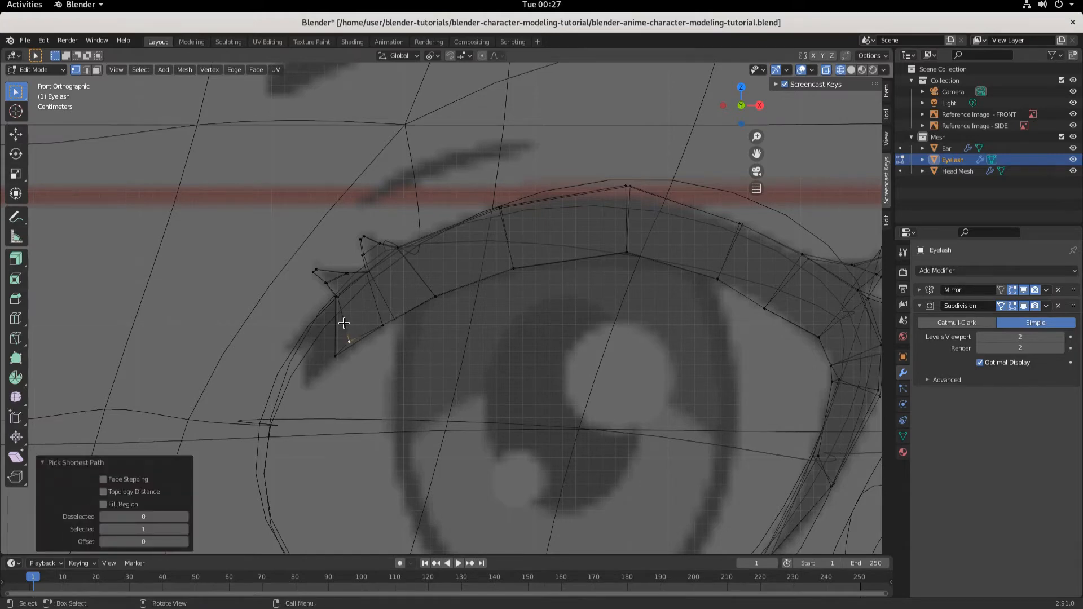
left_click(344, 323, "alt")
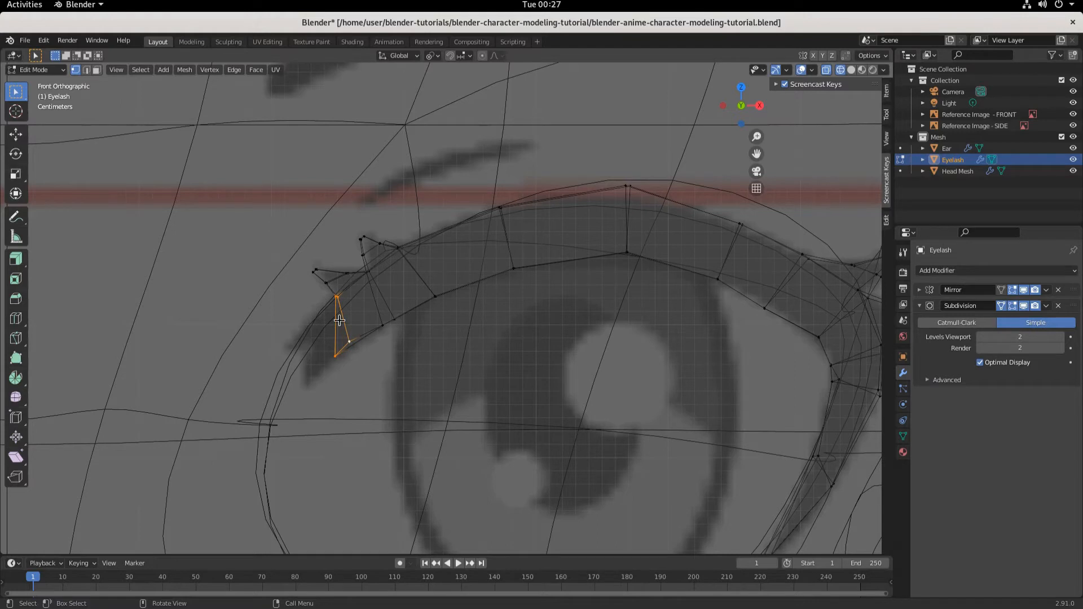
key("f")
Add one centred loop cut lengthwise along the whole eyelash, with a slide factor of 0
key("ctrl+r")
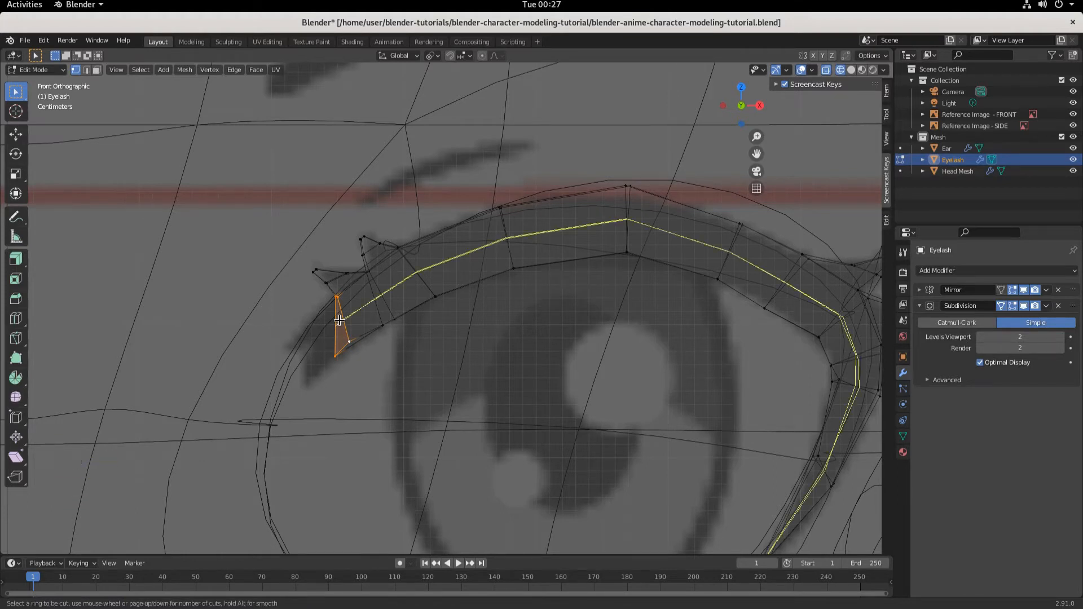
left_click(339, 320)
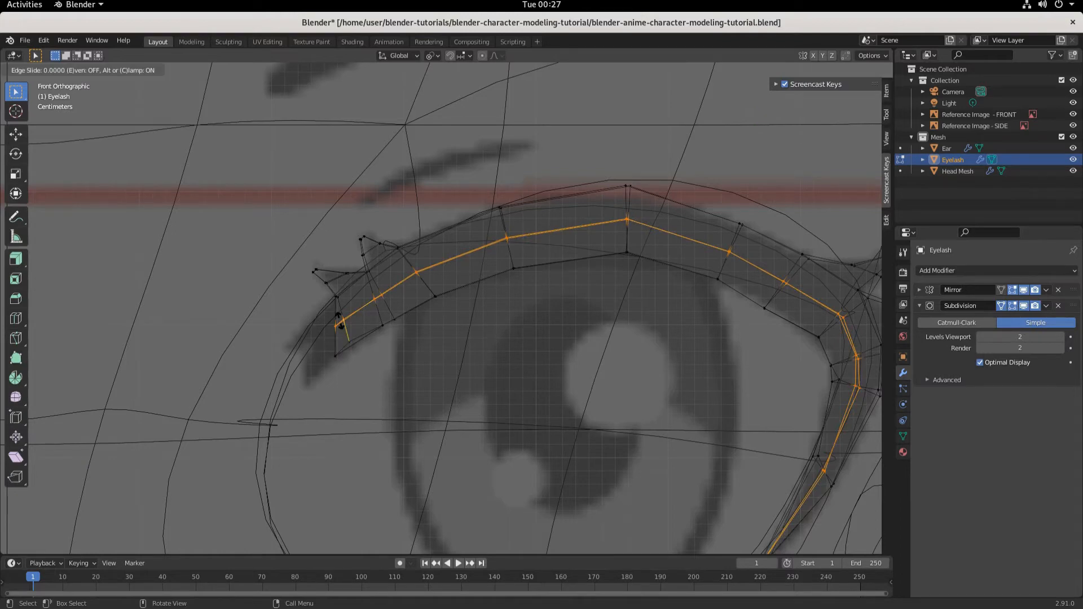
right_click(339, 320)
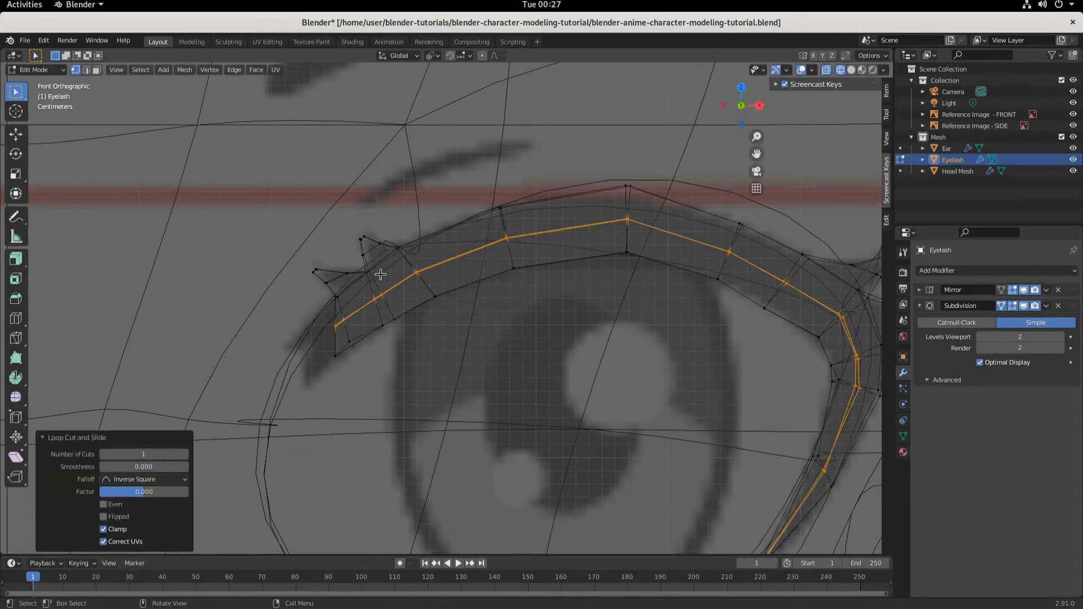
Select the two cap faces at the eyelash's inner end and extrude them as individual faces with an offset of -0.0196 m
scroll(435, 383, "up", 3)
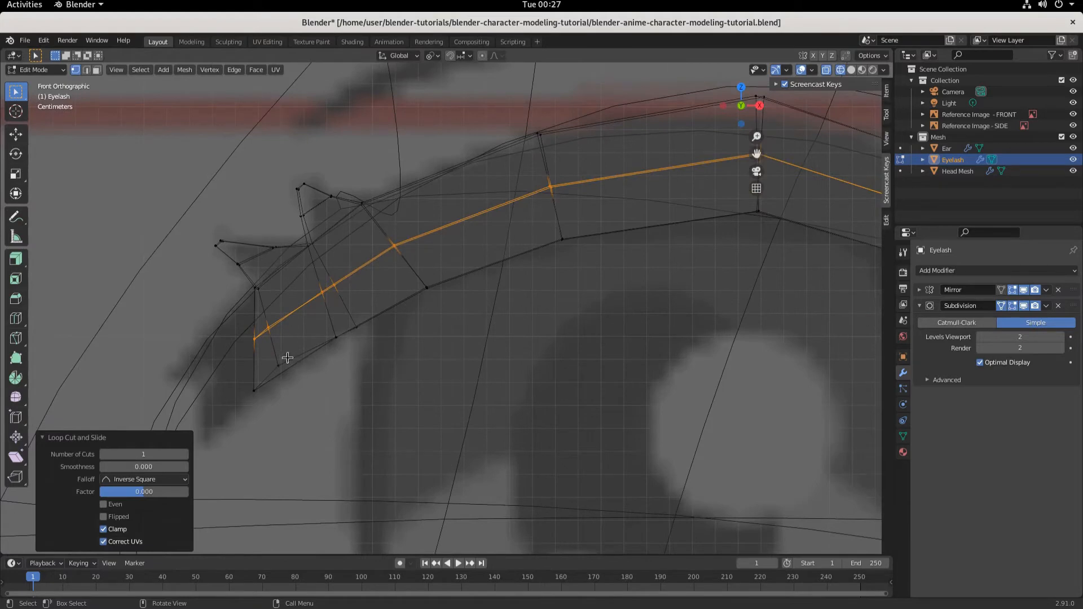
middle_click_drag(325, 364, 381, 353)
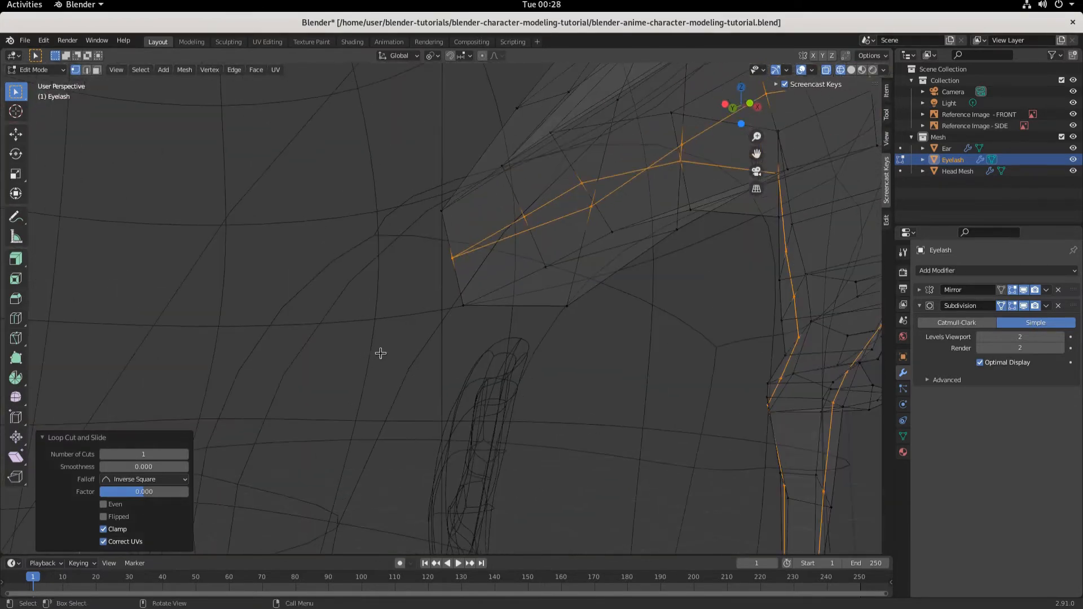
middle_click_drag(515, 300, 479, 300)
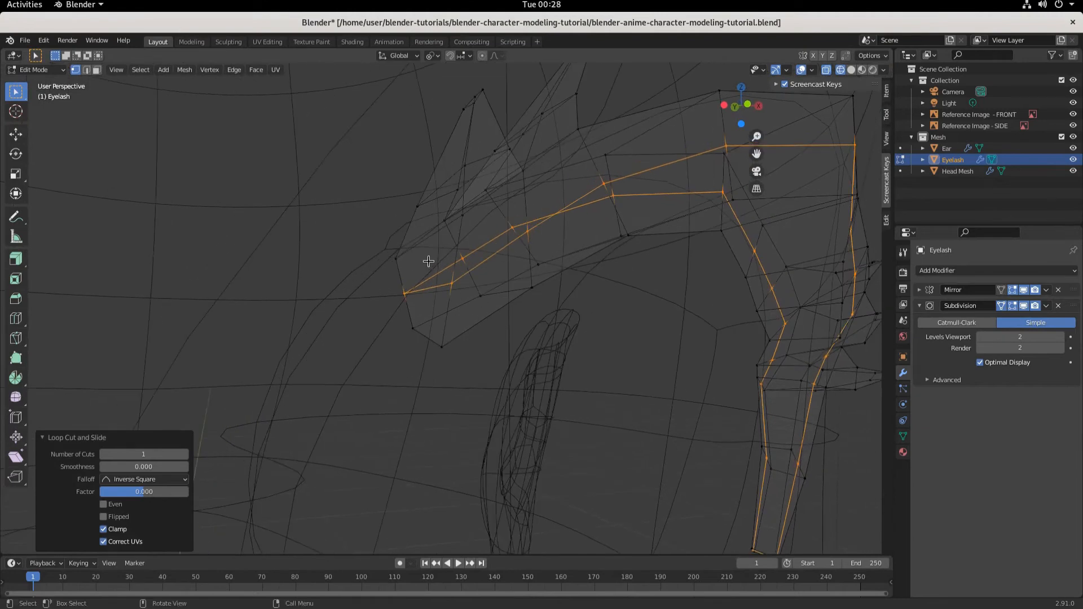
left_click(96, 72)
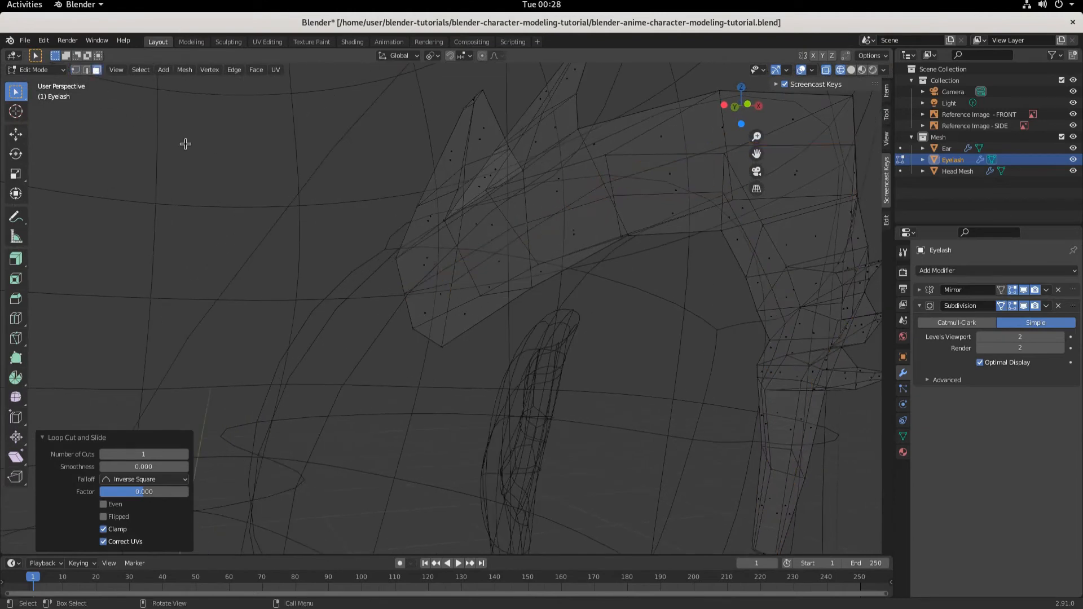
left_click(423, 266)
left_click(429, 314, "shift")
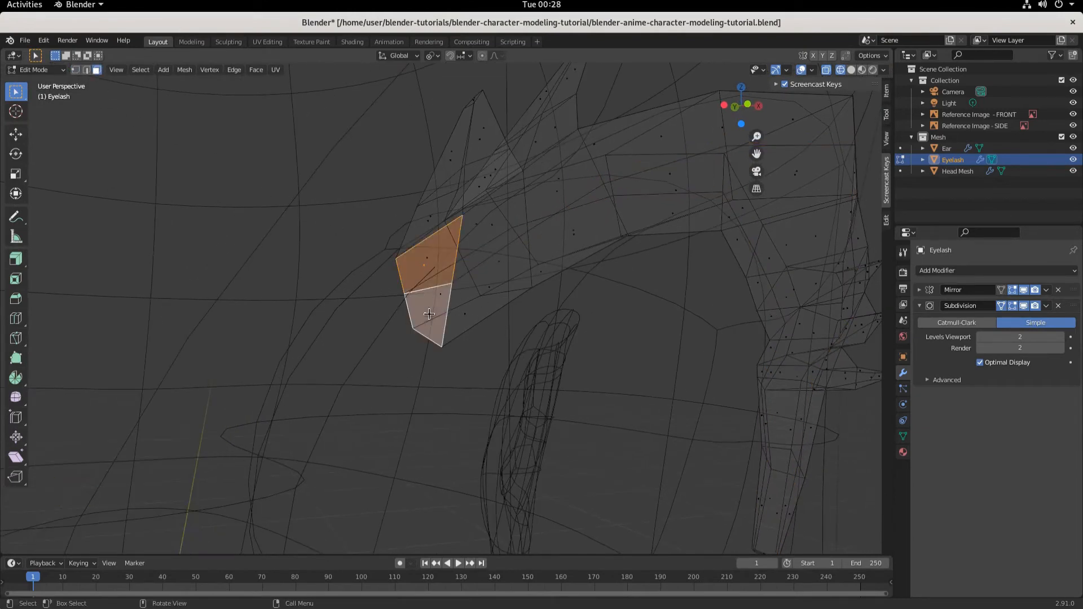
key("KP_1")
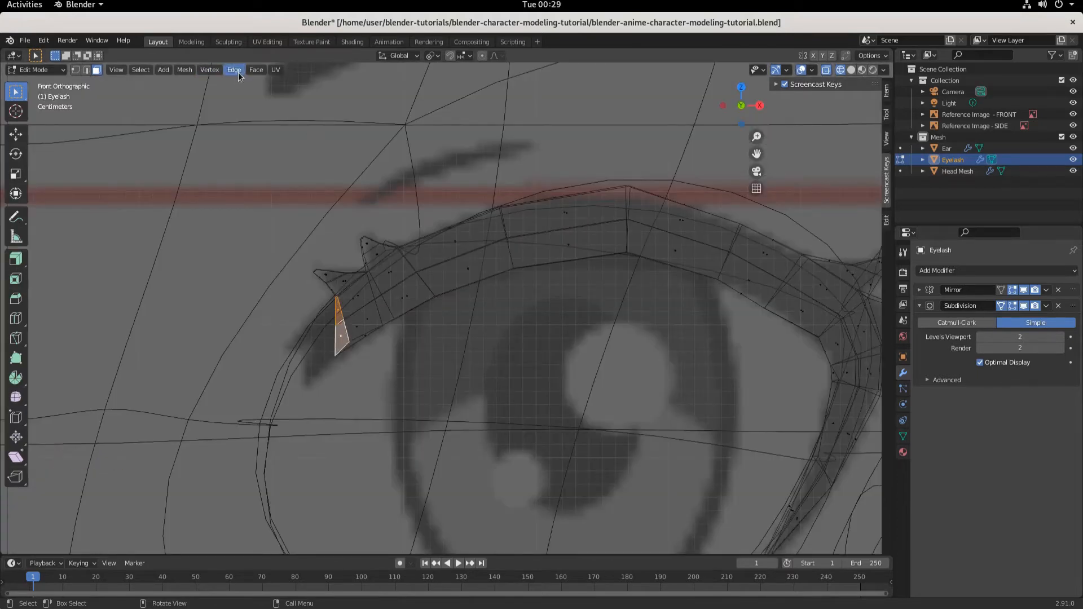
left_click(255, 70)
left_click(279, 106)
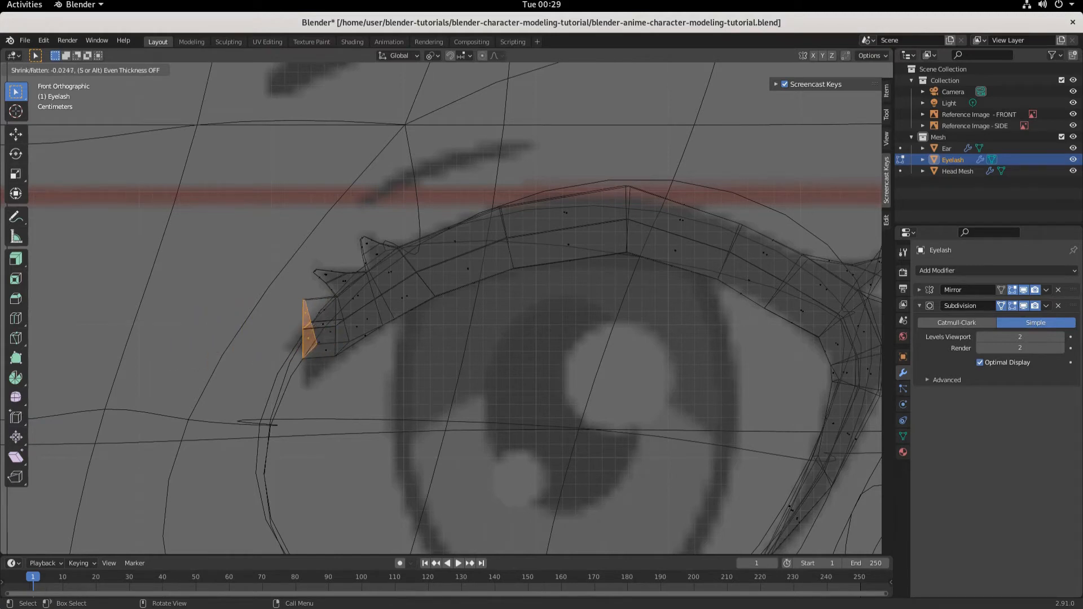
left_click(461, 120)
Move the two extruded inner end faces by -0.013648 m in X and -0.02815 m in Z, and scale them to 0.365
key("g")
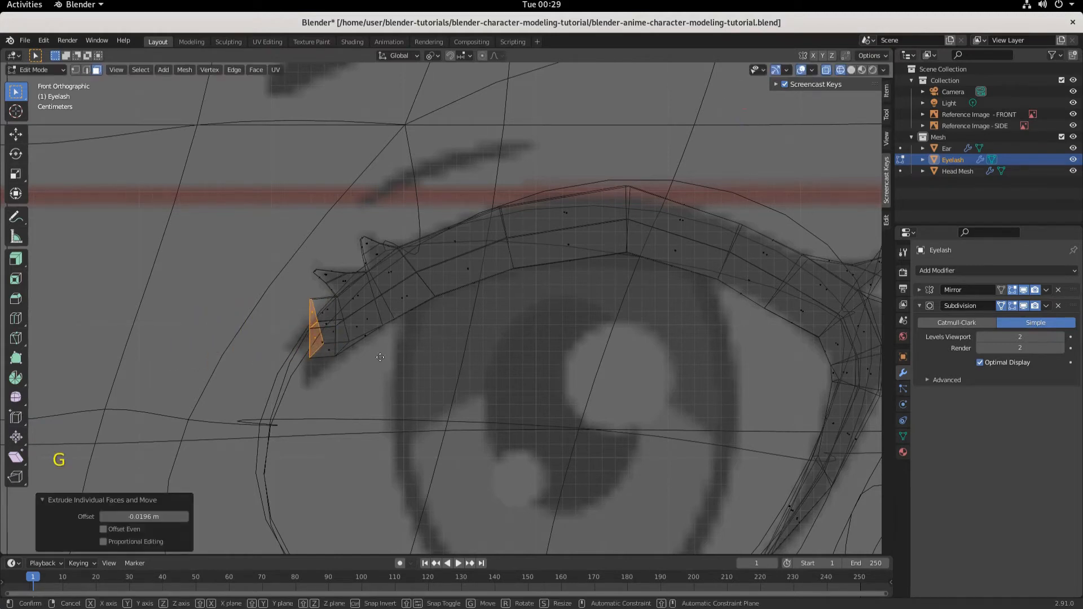
left_click(363, 393)
key("s")
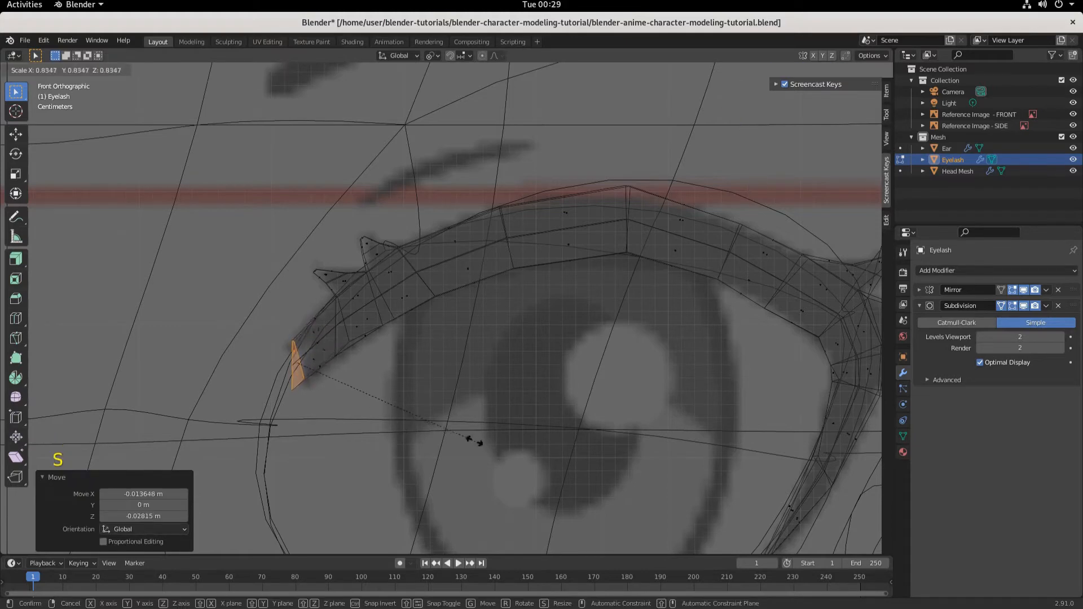
left_click(367, 408)
Move the upper inner tip's end face by -0.005183 m in X and 0.005677 m in Z, and scale it down
scroll(367, 408, "up", 3)
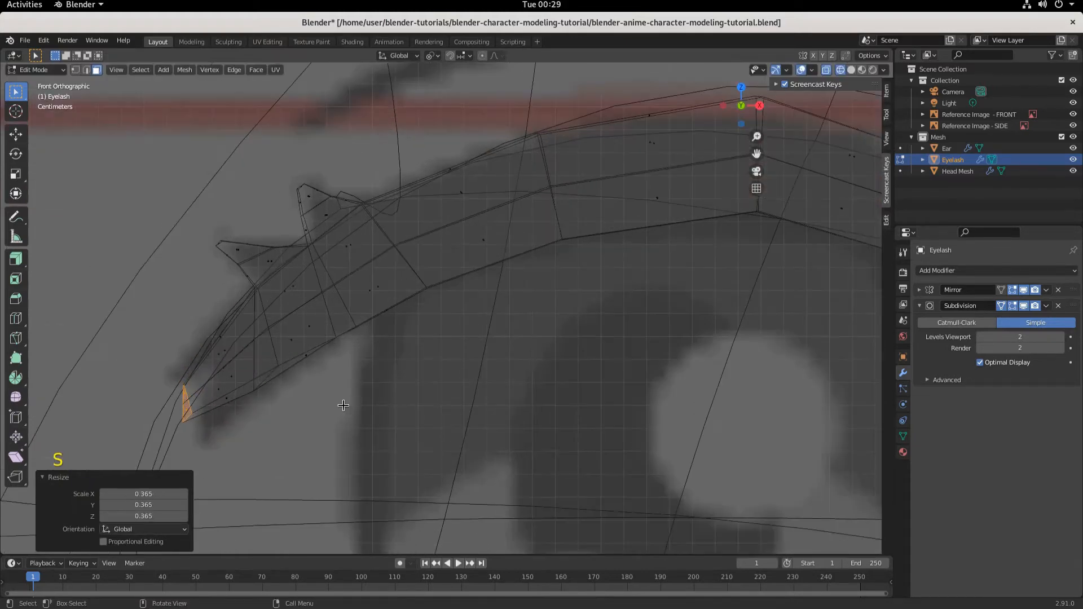
left_click(179, 394)
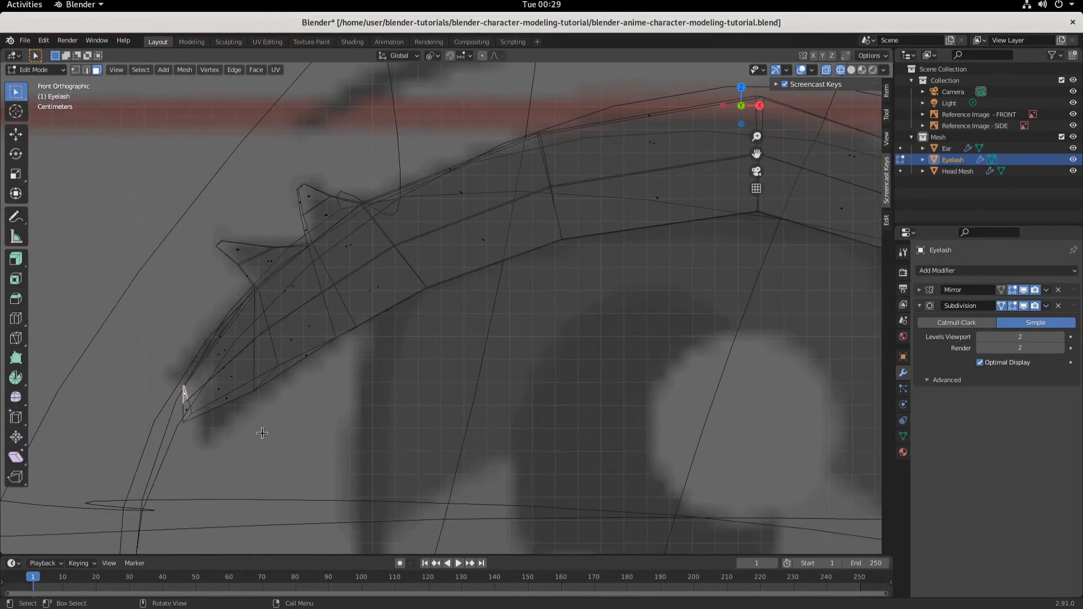
key("g")
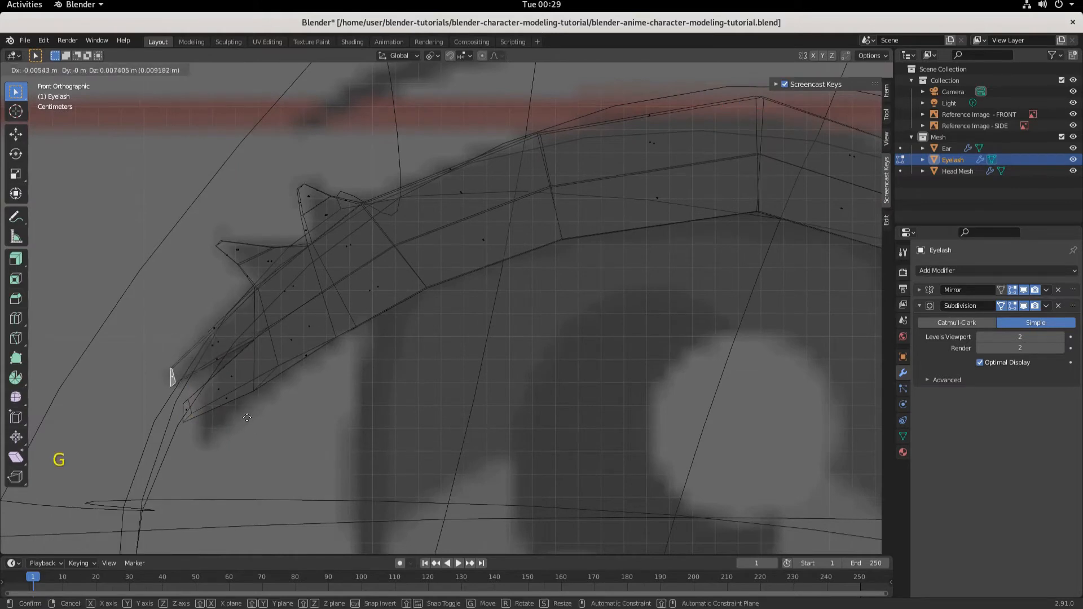
left_click(267, 428)
key("s")
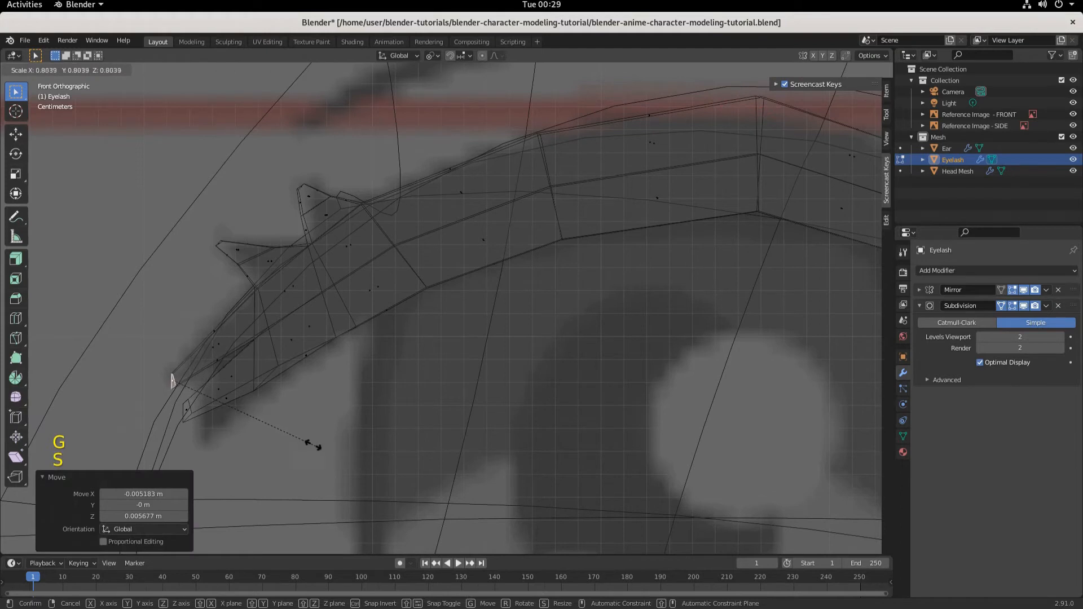
left_click(232, 432)
Move the lower inner tip's end face by 0.003456 m in X and -0.013575 m in Z
left_click(186, 406)
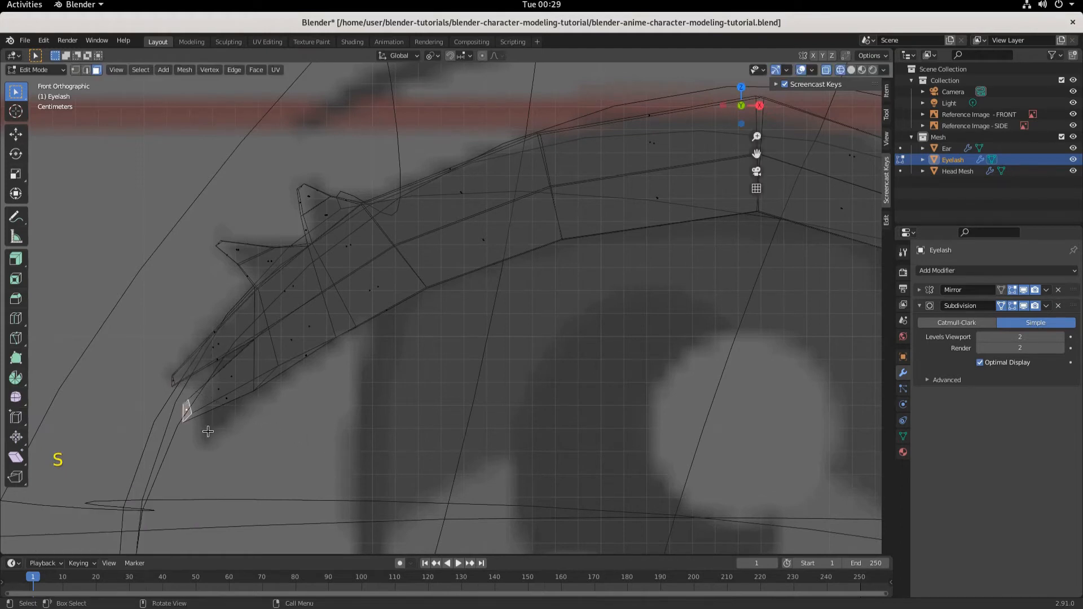
key("g")
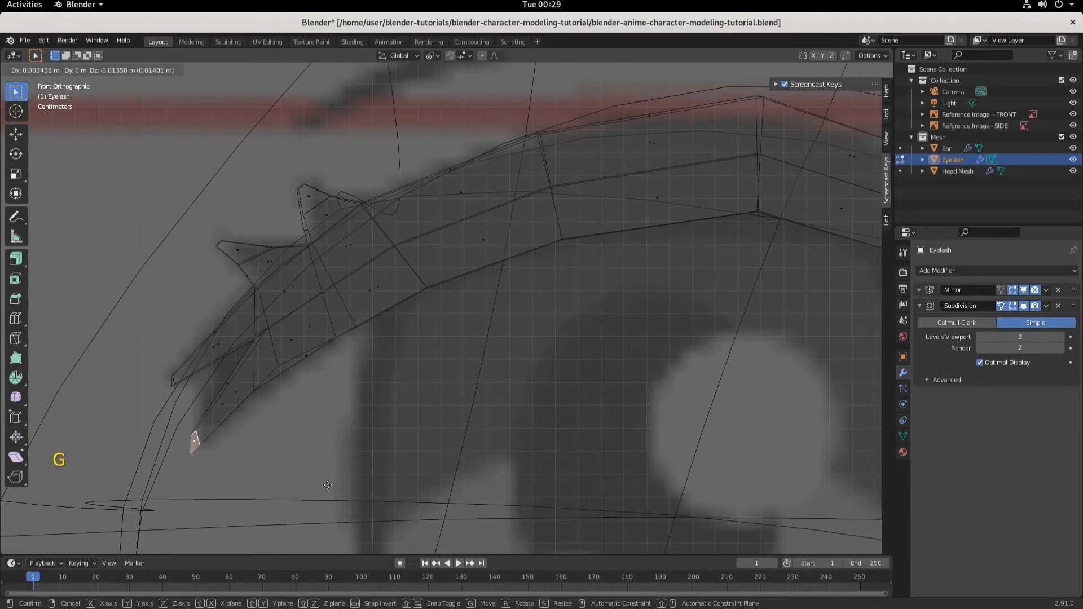
left_click(328, 485)
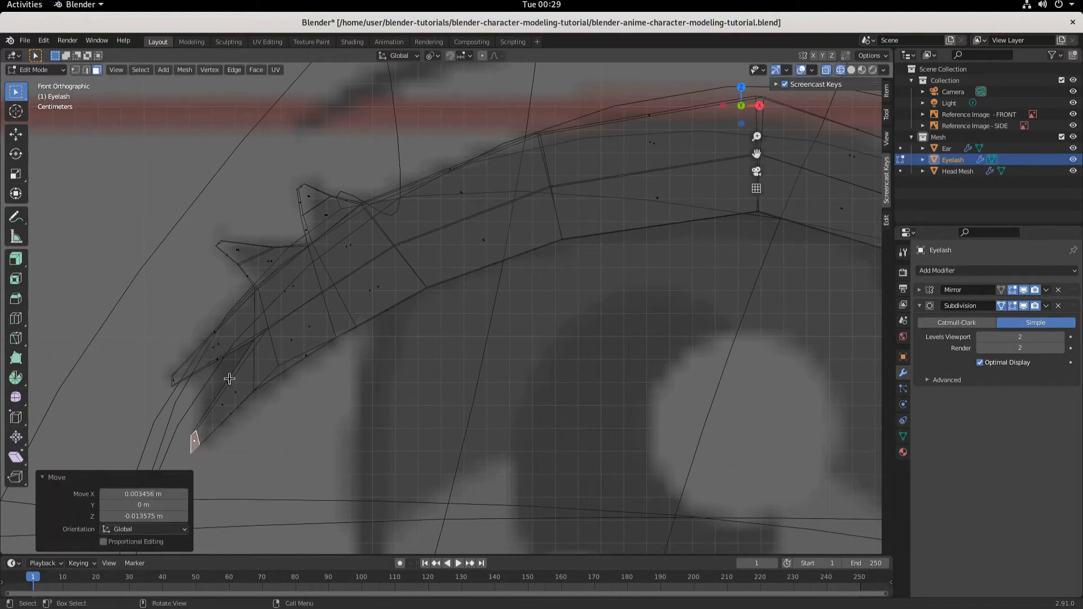
Move the edge at the fork between the two inner tips by -0.009379 m in X and -0.005183 m in Z
left_click(86, 70)
left_click(261, 332)
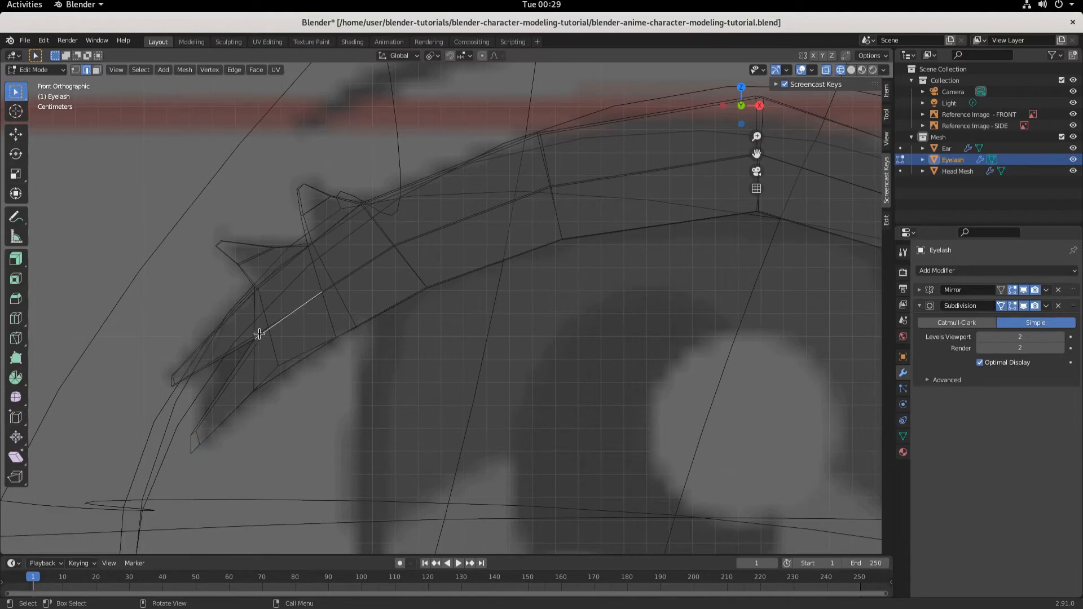
key("g")
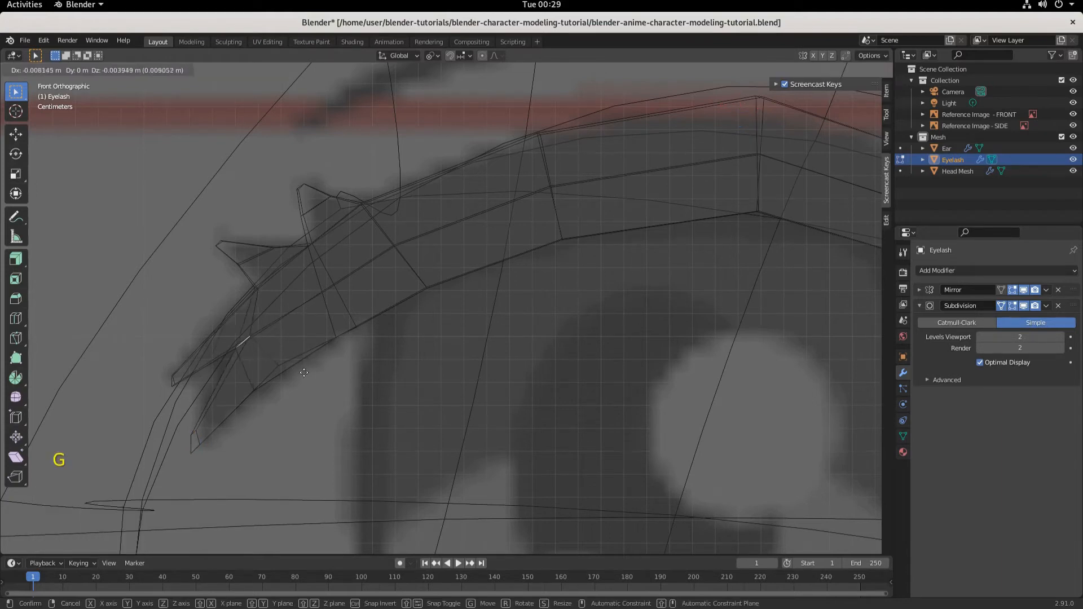
left_click(303, 375)
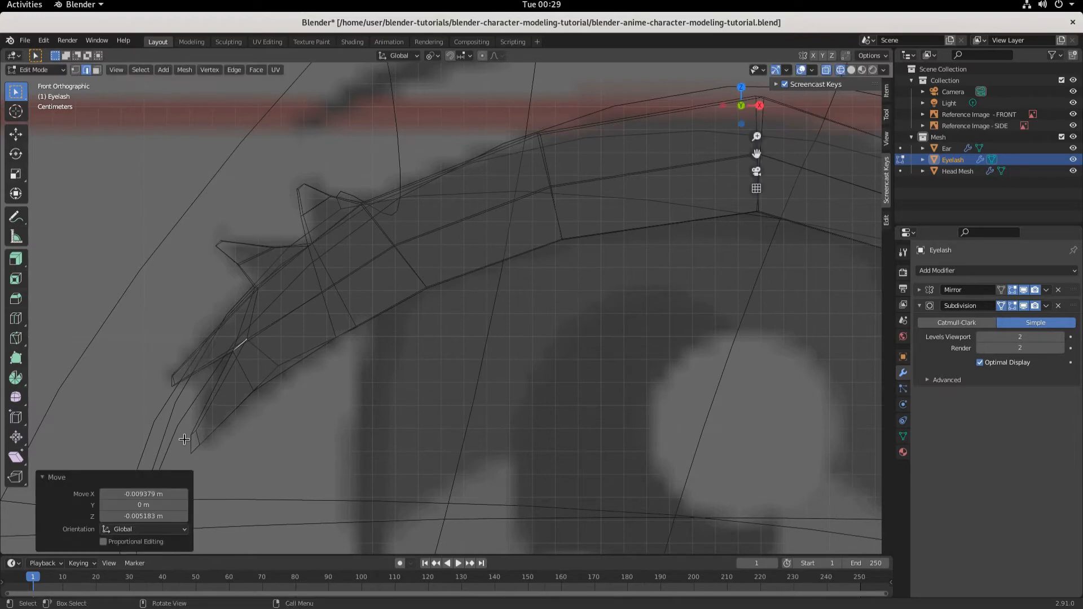
Examine the eyelash and its two inner tips on the head in solid shading from an angled view
middle_click_drag(333, 421, 297, 424)
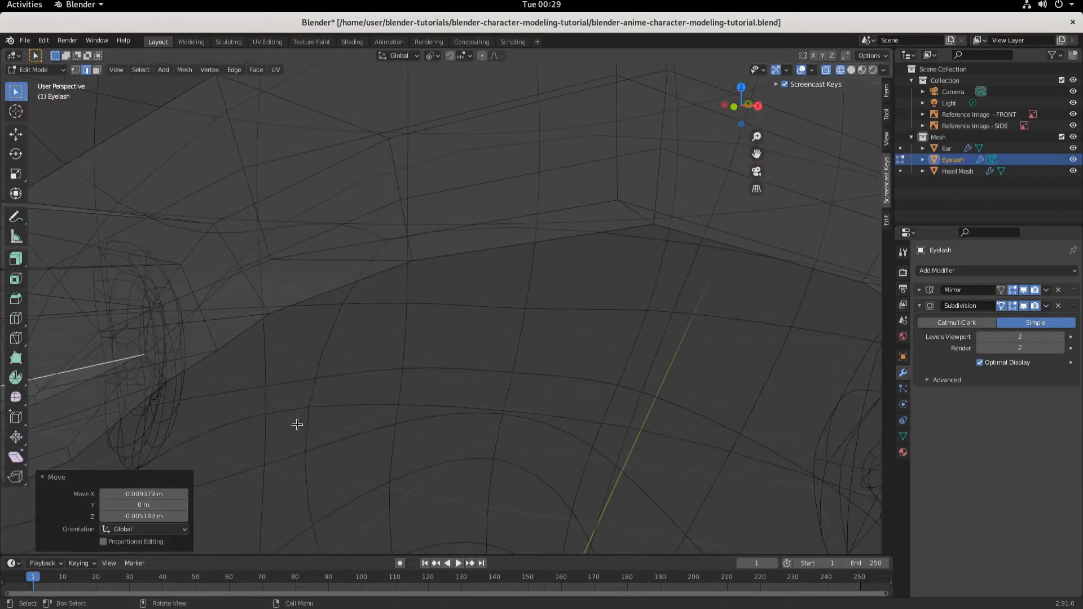
scroll(298, 424, "down", 3)
left_click(852, 69)
mouse_move(417, 389)
middle_mouse_down()
mouse_move(468, 367)
mouse_move(435, 374)
mouse_move(445, 353)
middle_mouse_up()
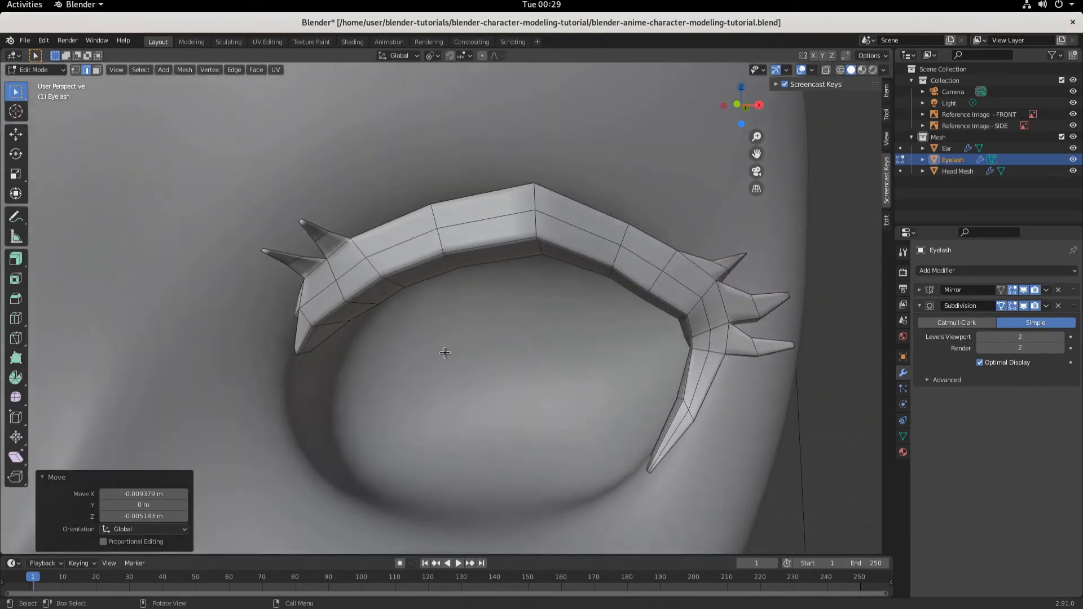
Select the end face of the lower inner eyelash tip in face mode and display the mesh in solid shading
left_click(840, 69)
middle_click_drag(322, 339, 356, 354)
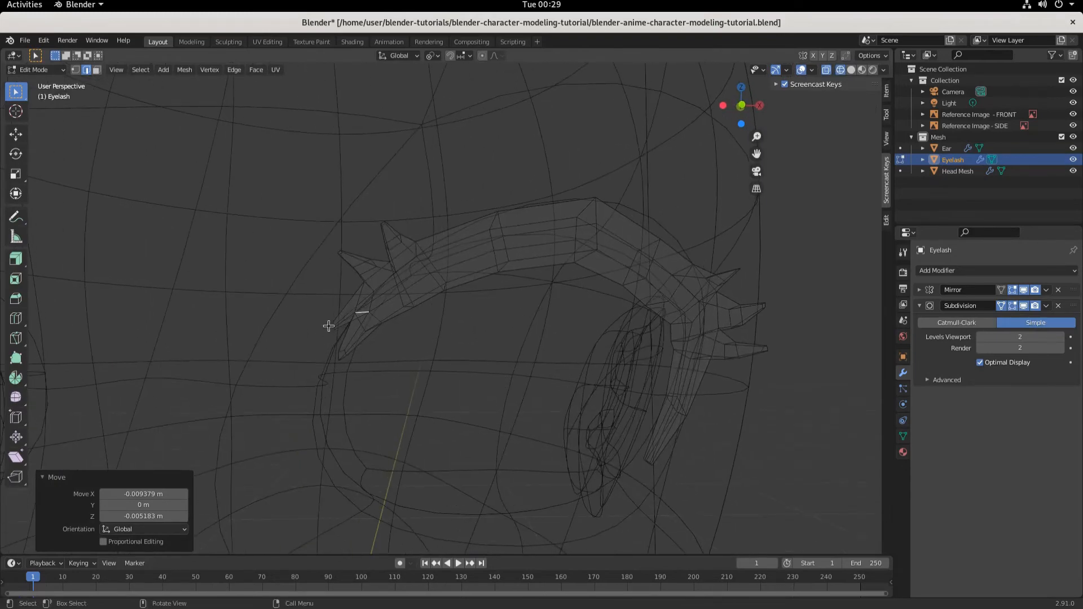
left_click(329, 325)
scroll(331, 344, "up", 3)
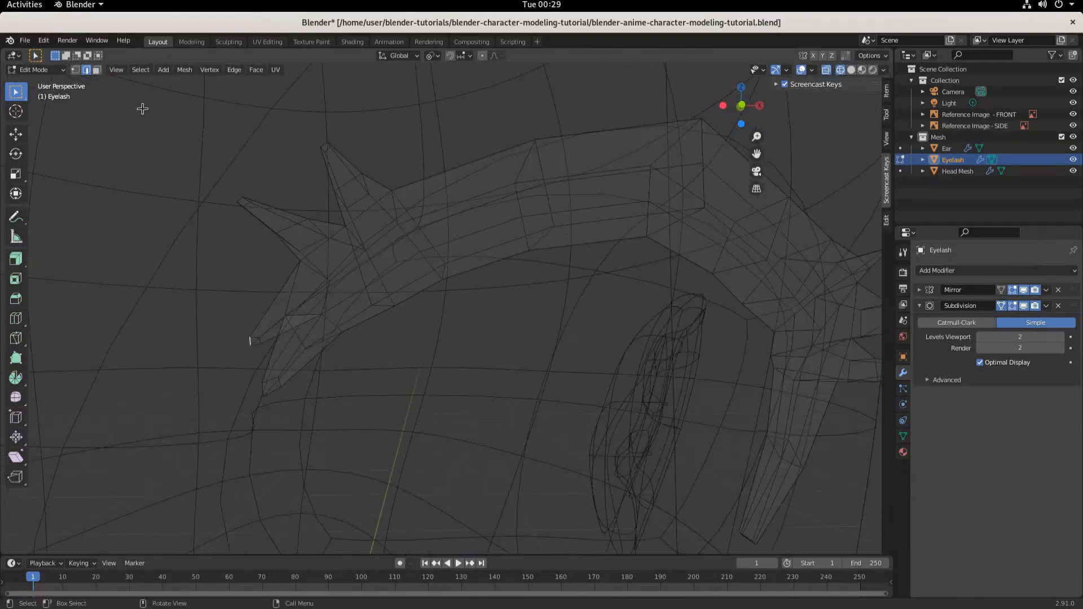
left_click(97, 69)
left_click(252, 340)
left_click(269, 387)
key("shift+z")
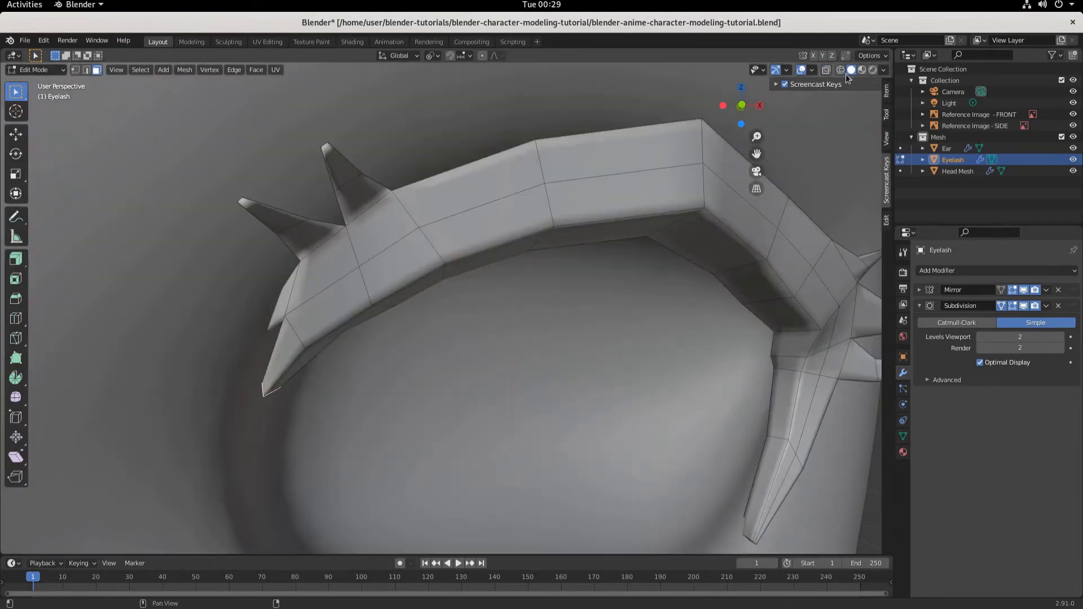
middle_click_drag(551, 458, 595, 468)
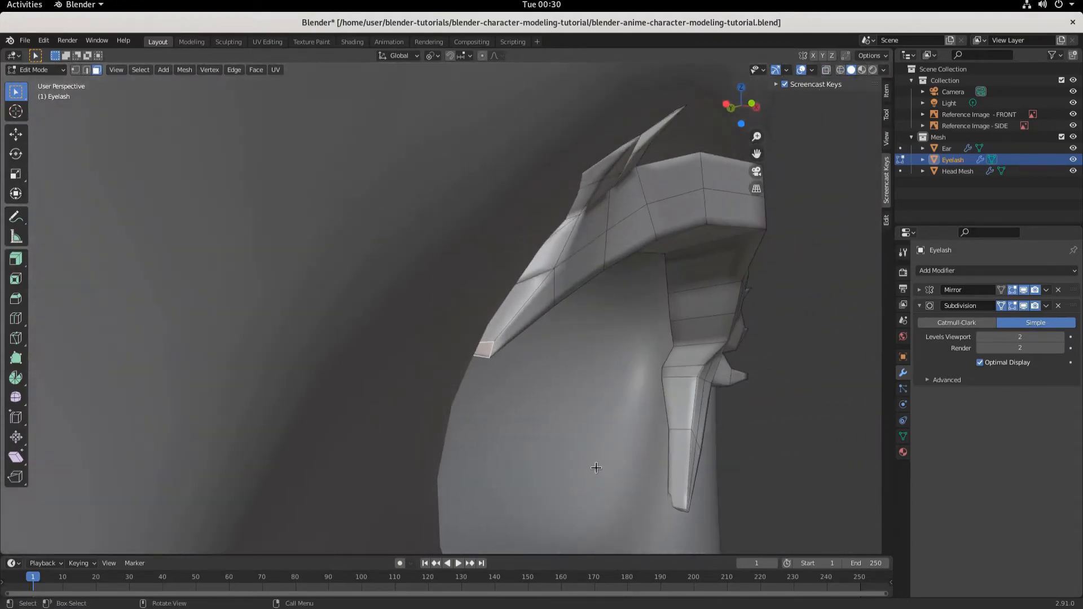
Reposition the end face of the eyelash's innermost spike along the global Y axis, finishing with a shift of about 0.045 m
key("g")
key("y")
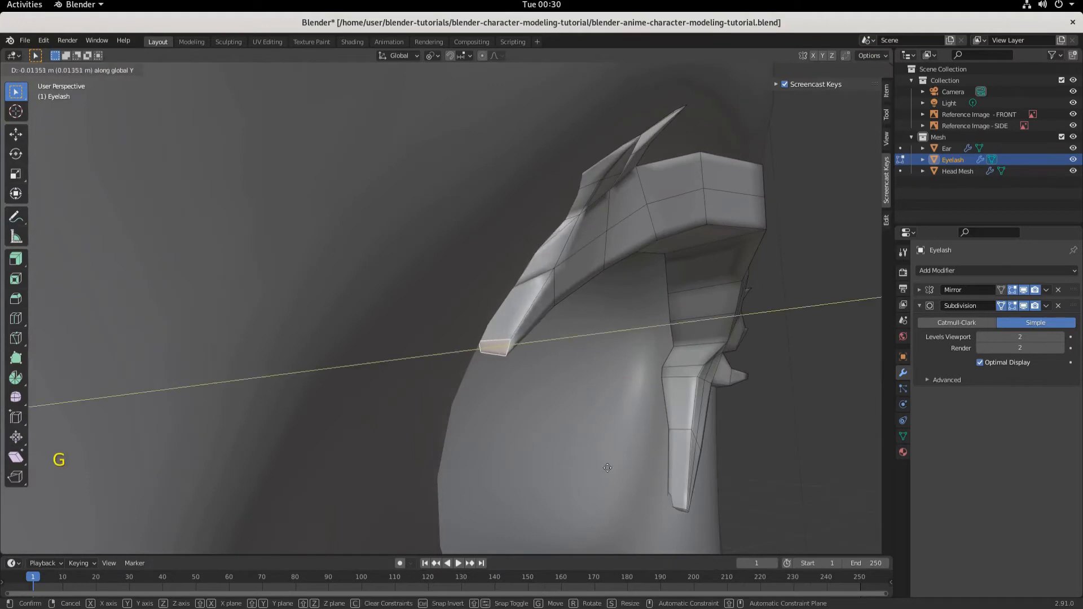
left_click(636, 461)
left_click(533, 346)
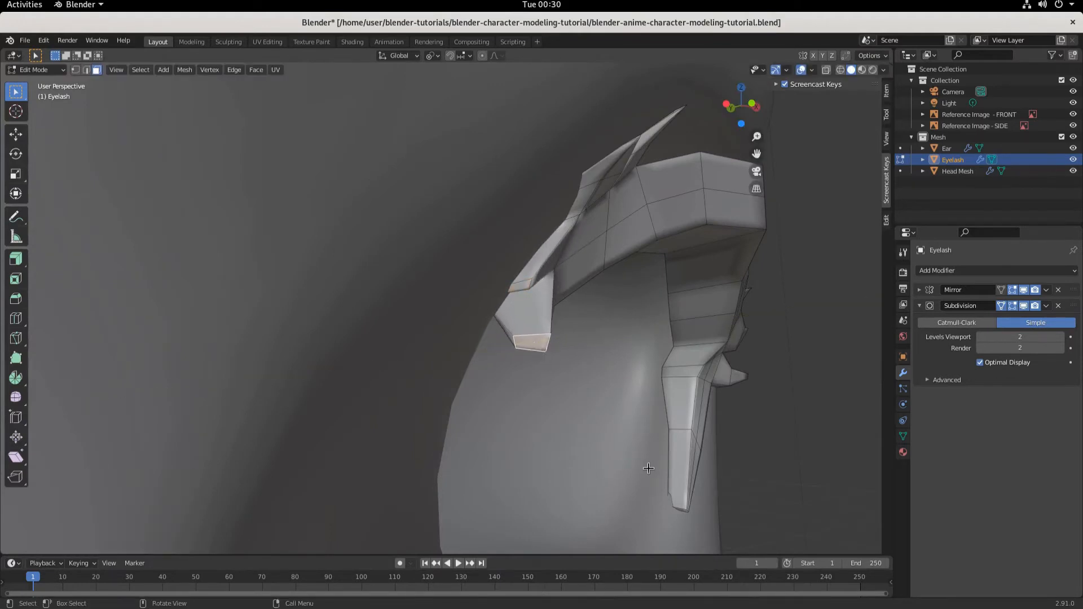
key("g")
key("y")
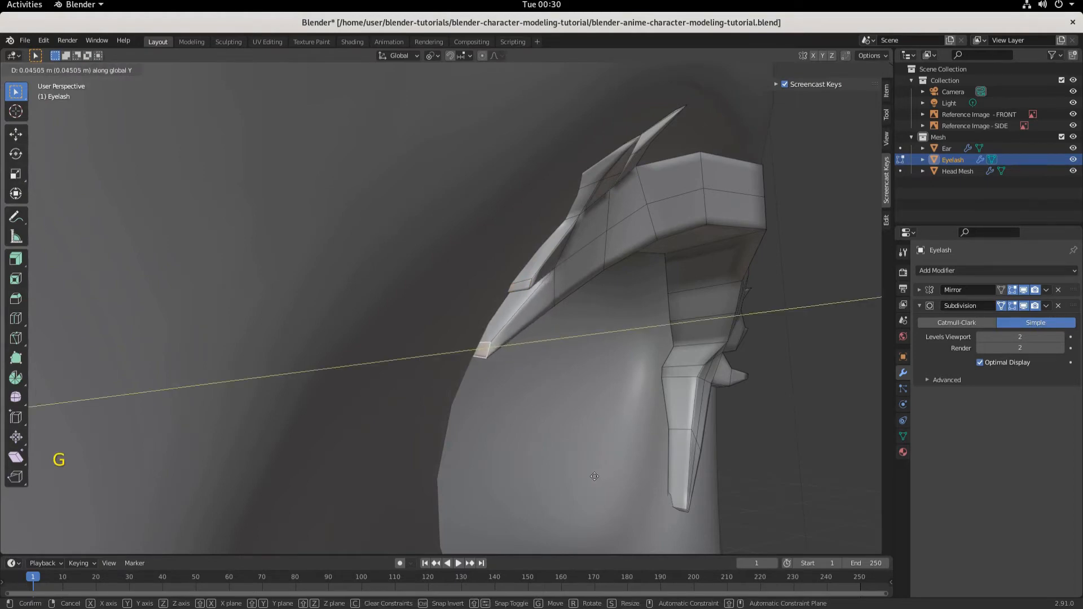
left_click(594, 476)
Examine the innermost spike's tip face and edges in wireframe and solid shading, and check the eyelash from the front and right side
middle_click_drag(589, 514, 276, 369)
key("alt+z")
left_click(215, 311)
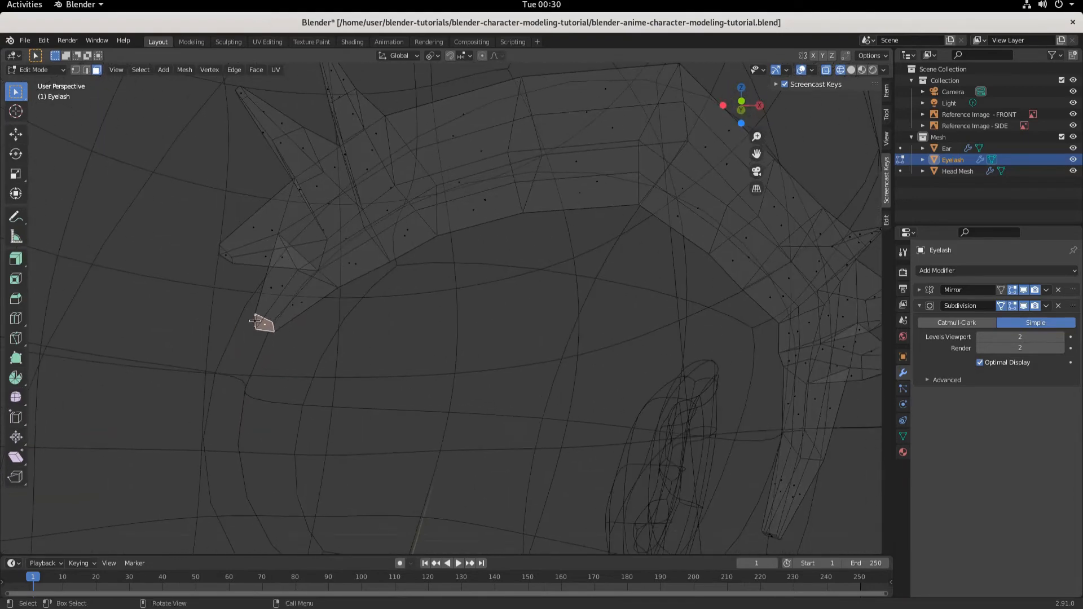
left_click(851, 70)
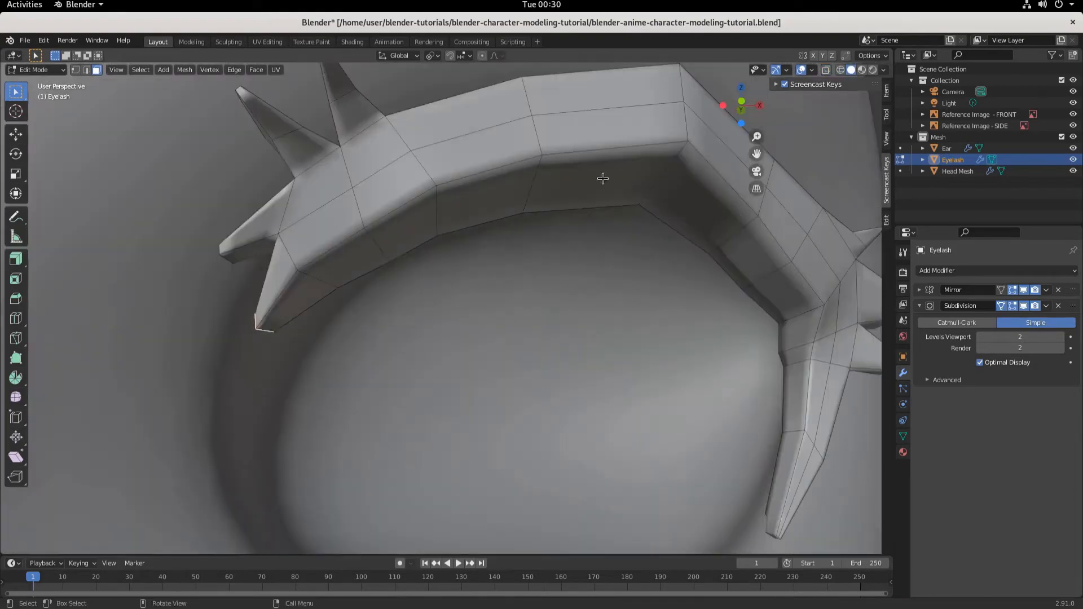
left_click(257, 322)
left_click(253, 328)
left_click(86, 70)
left_click(268, 322)
key("KP_1")
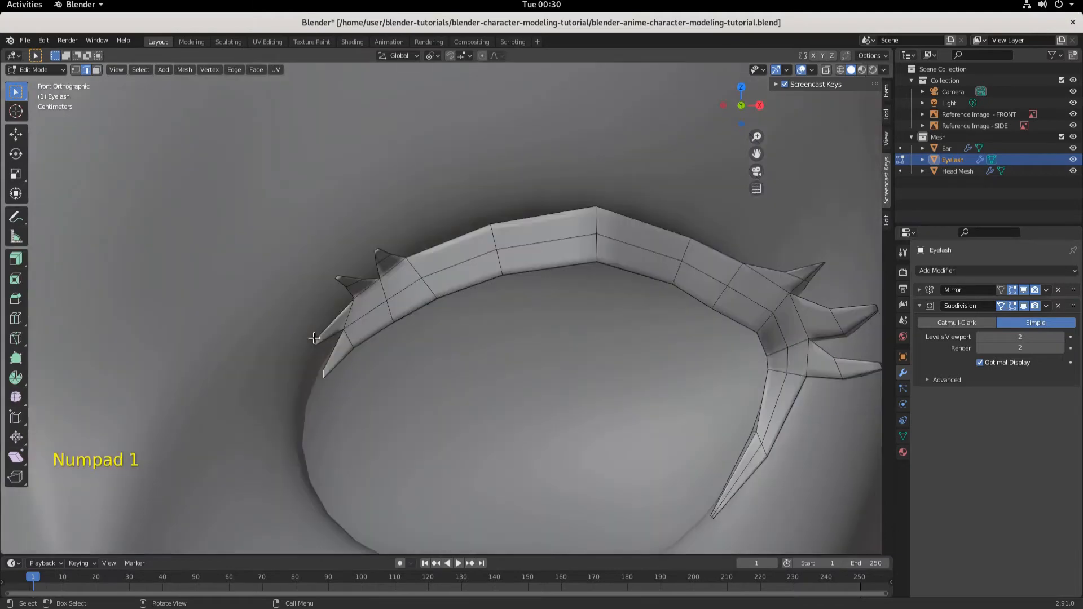
key("KP_3")
scroll(258, 407, "down", 3)
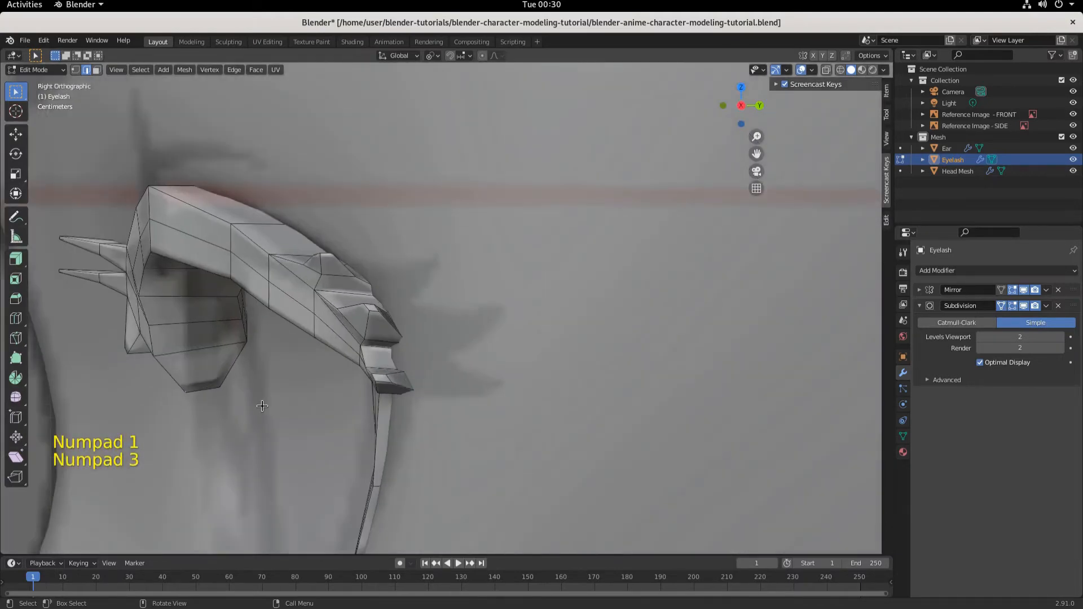
middle_click_drag(263, 412, 355, 404)
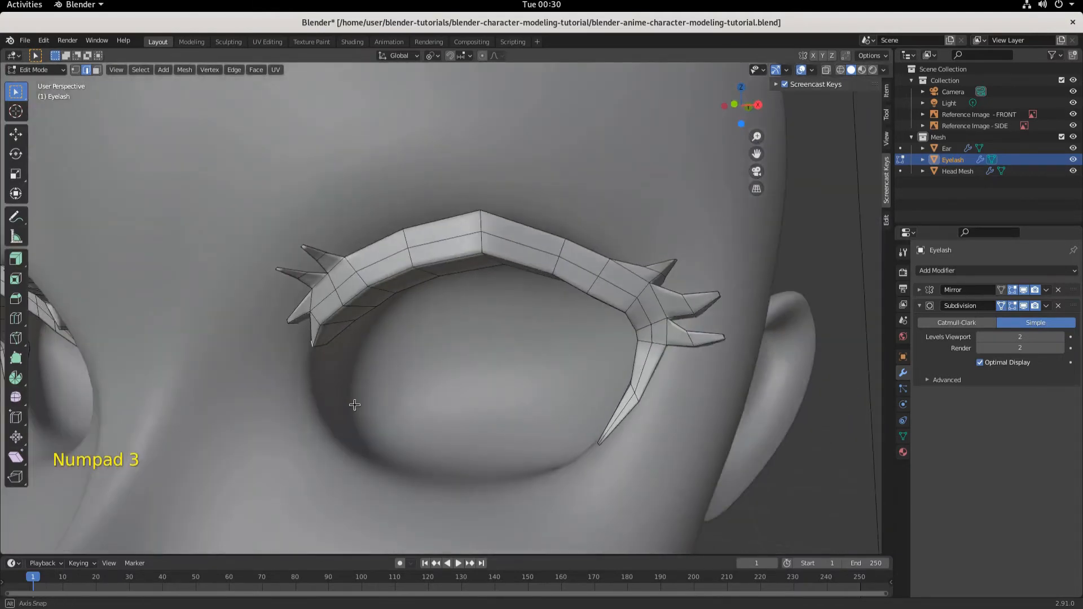
scroll(342, 401, "up", 7)
scroll(294, 401, "down", 5)
mouse_move(281, 401)
middle_mouse_down()
mouse_move(236, 394)
mouse_move(267, 386)
middle_mouse_up()
In vertex selection, move the innermost spike's back tip vertex about 0.017 m along the global Y axis
left_click(75, 70)
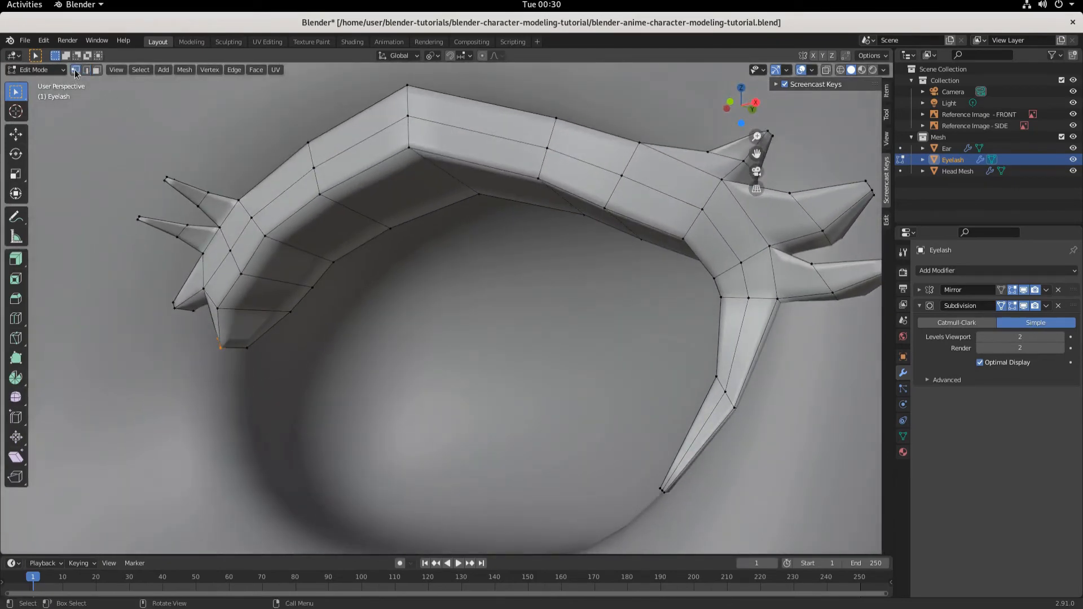
middle_click_drag(247, 317, 239, 338)
scroll(232, 326, "up", 2)
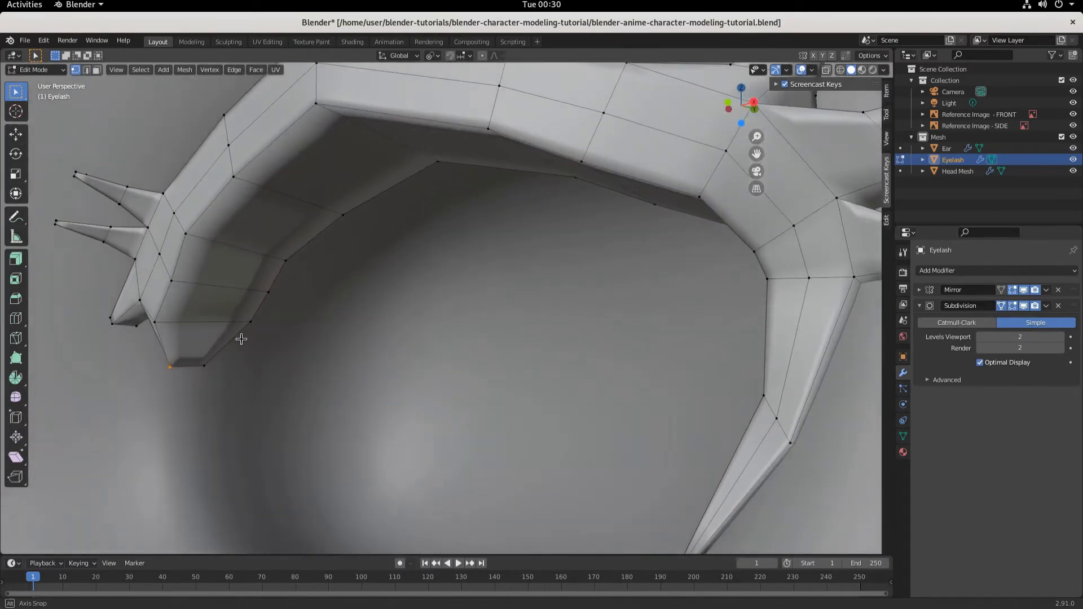
left_click(205, 364)
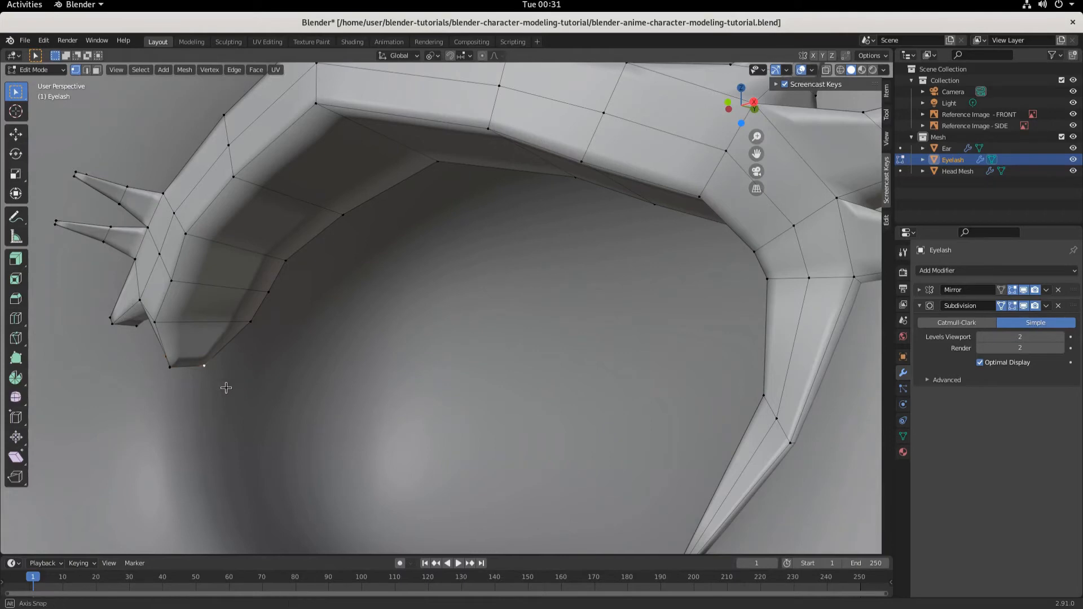
middle_click_drag(226, 387, 276, 407)
key("g")
key("y")
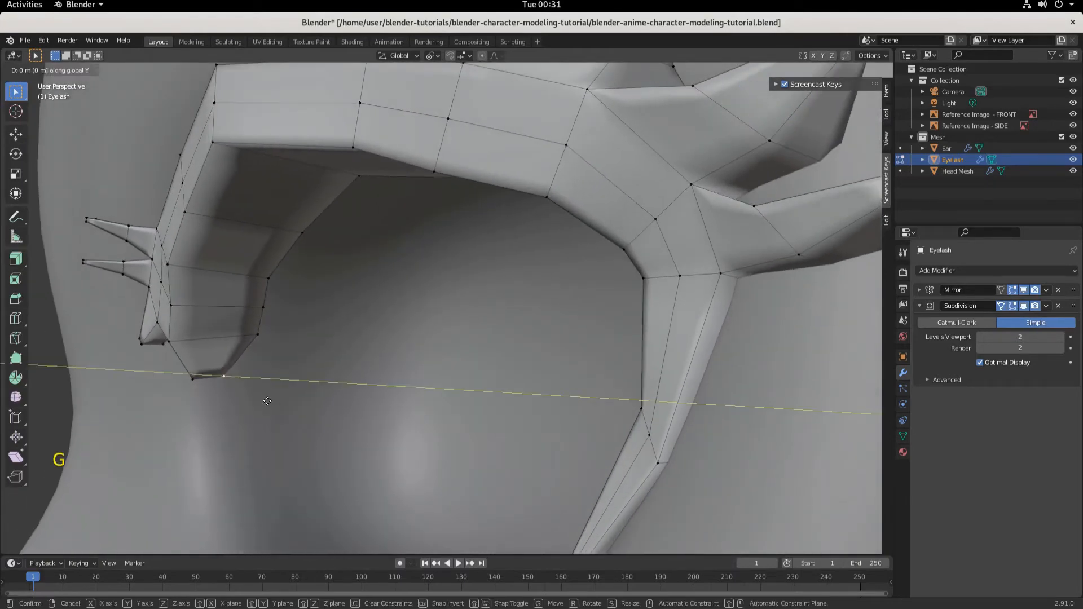
left_click(285, 395)
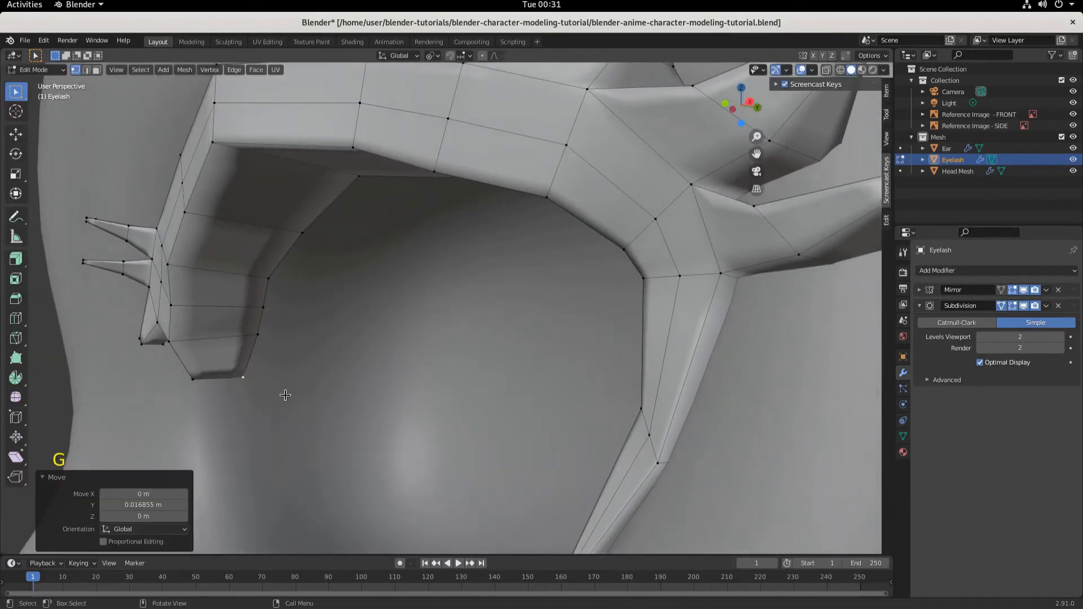
Move the innermost spike's front tip vertex along the global Y axis toward the back tip vertex
left_click(193, 378)
key("g")
key("y")
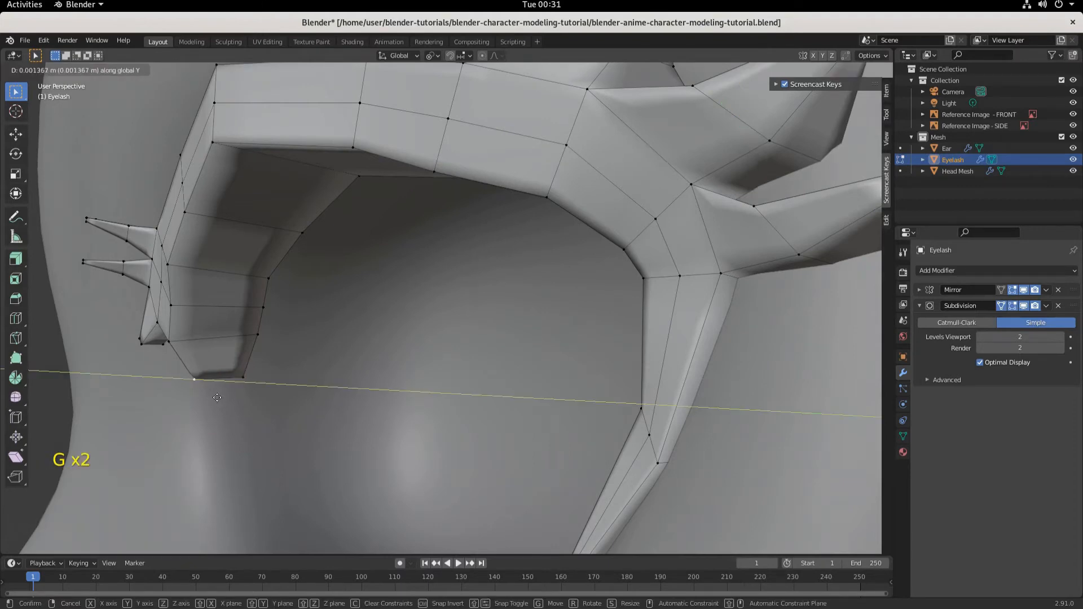
left_click(176, 336)
Move the two front-rim vertices above the innermost spike's tip along global Y, by about 0.017 m and 0.009 m
left_click(180, 346)
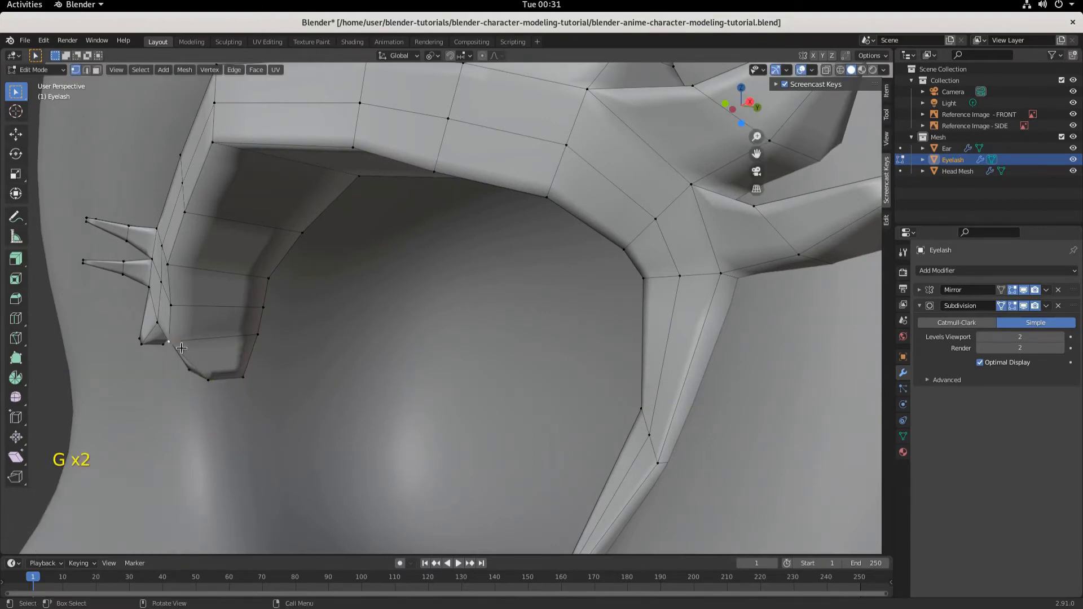
key("g")
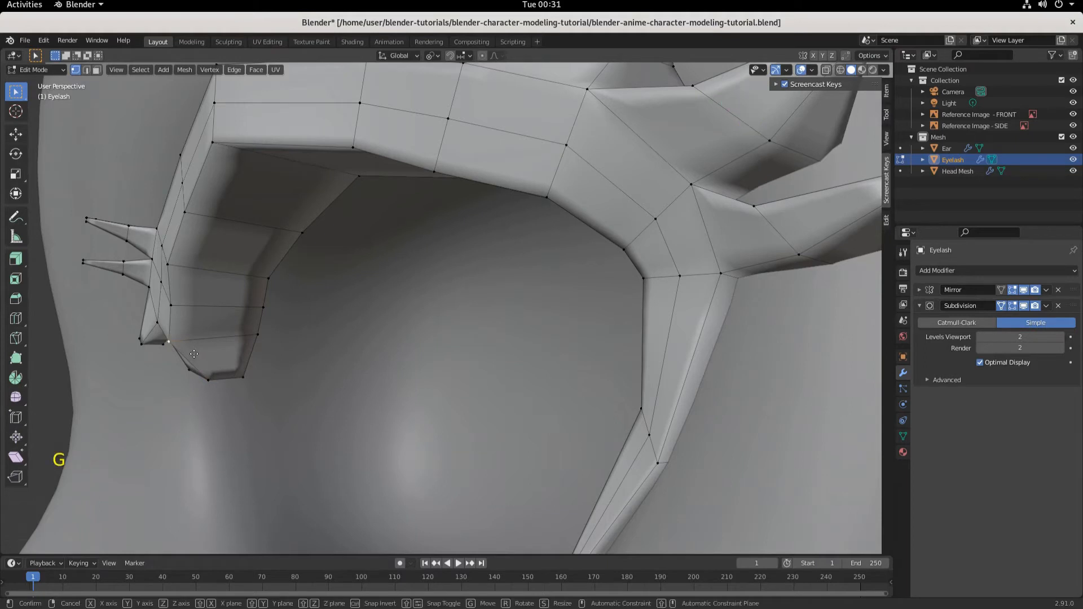
key("y")
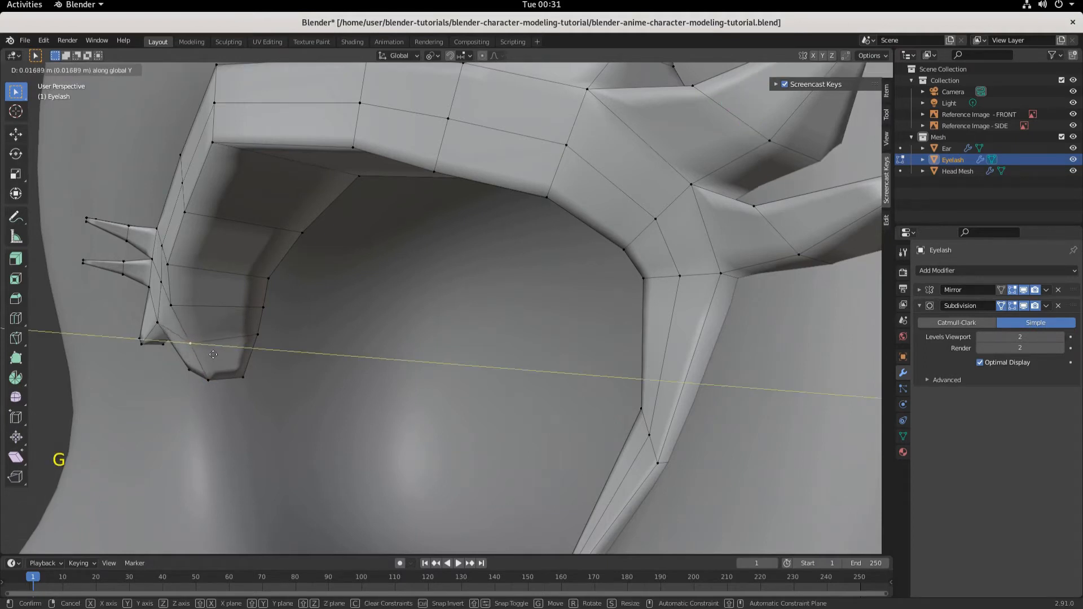
left_click(214, 354)
left_click(174, 304)
key("g")
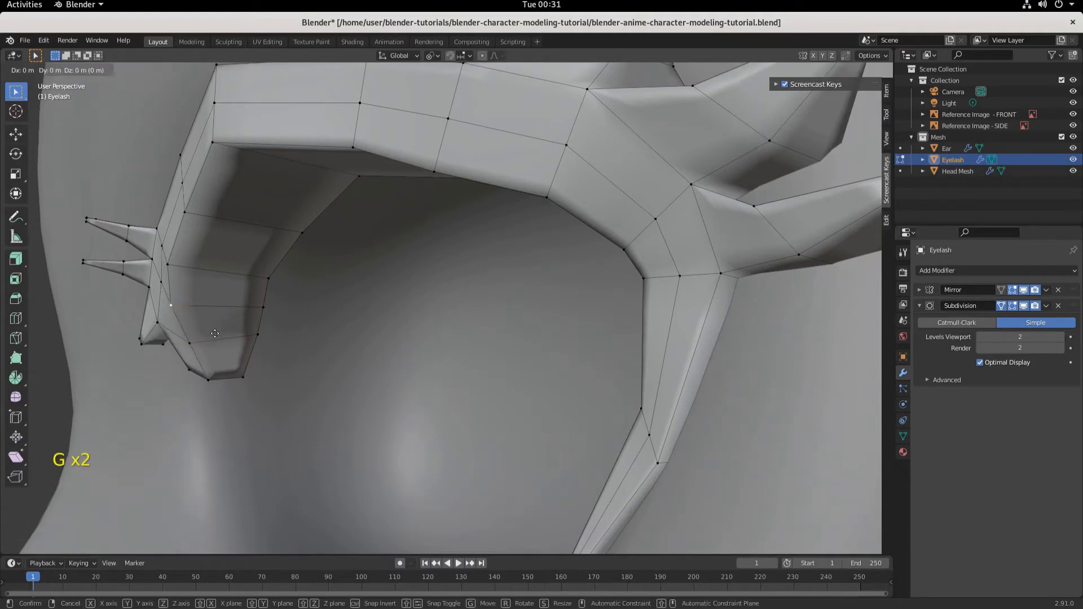
key("y")
left_click(223, 337)
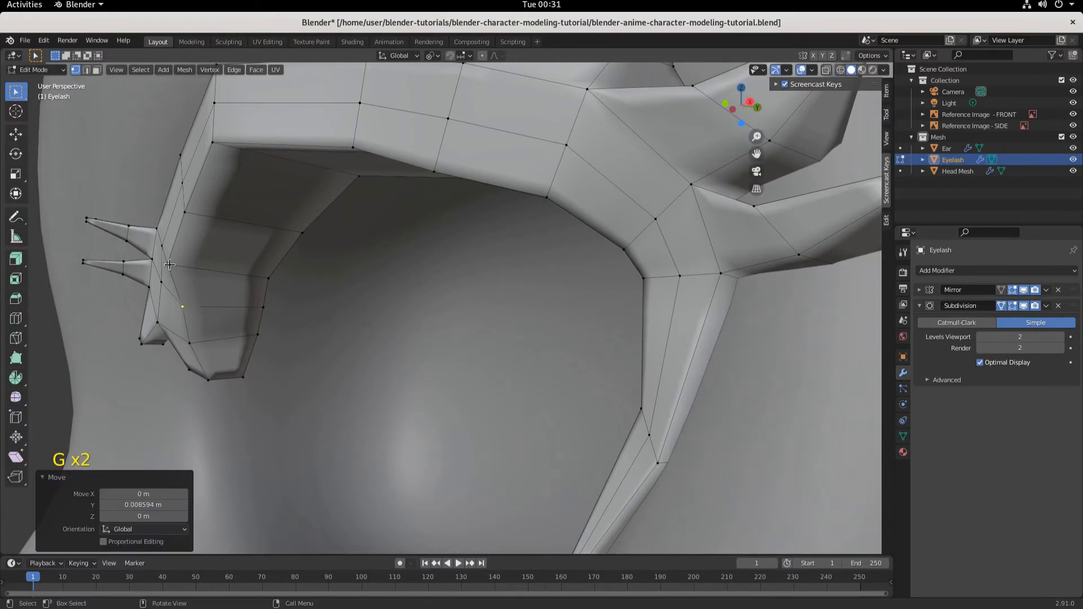
Move the next front-rim vertex up the eyelash about 0.008 m along Y and lower it about 0.004 m along Z
left_click(169, 264)
key("y")
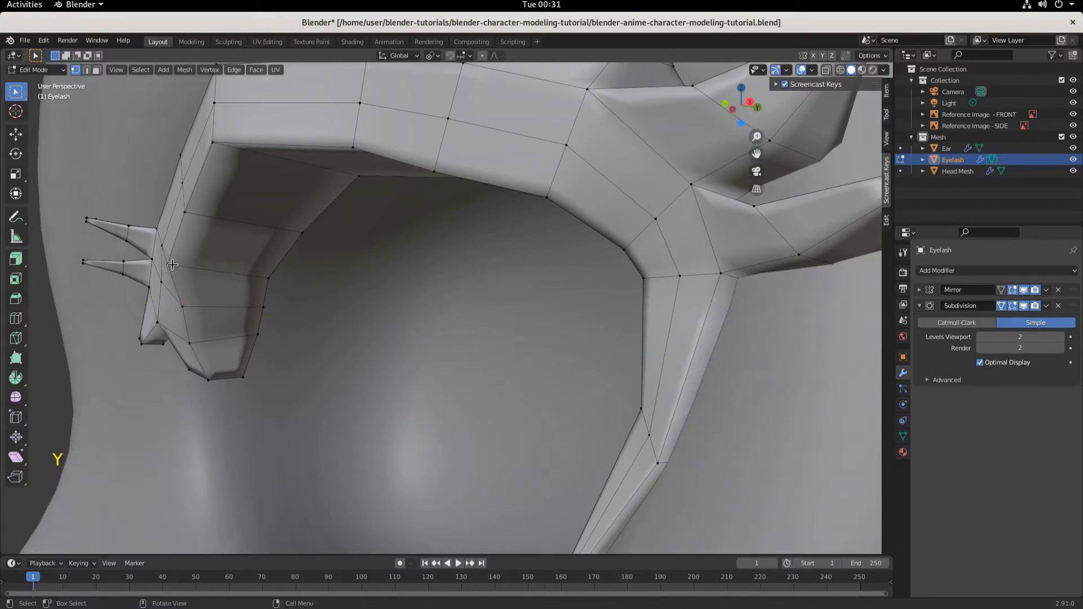
key("g")
key("y")
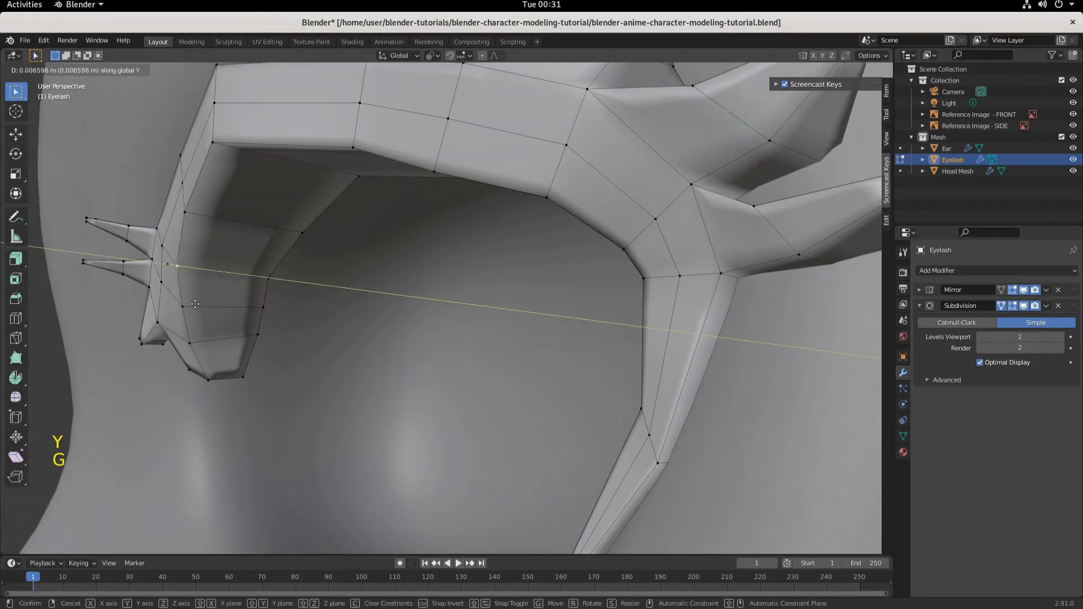
left_click(197, 304)
key("g")
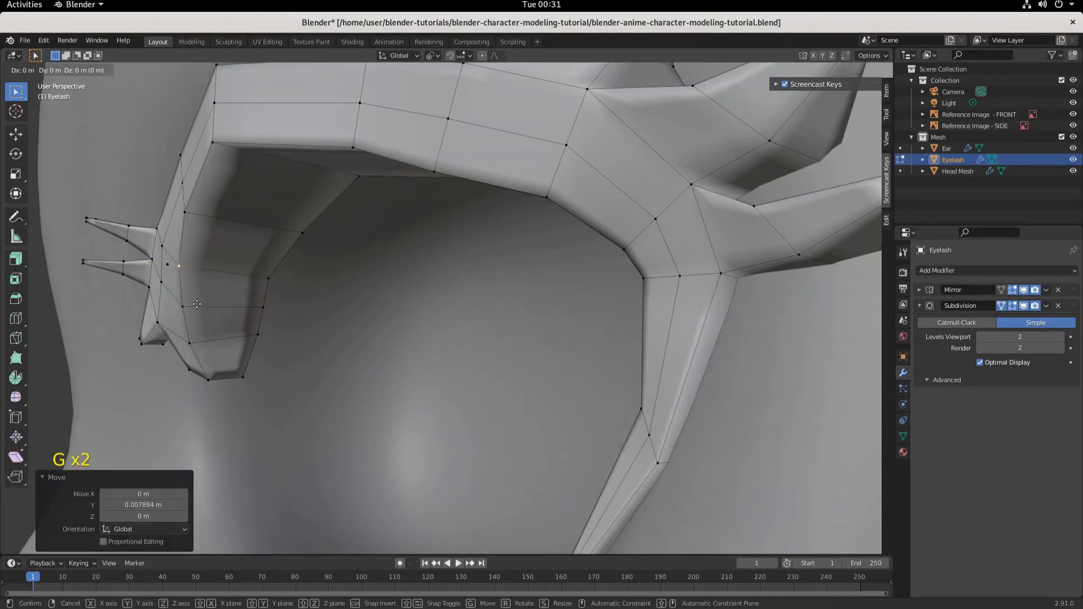
key("z")
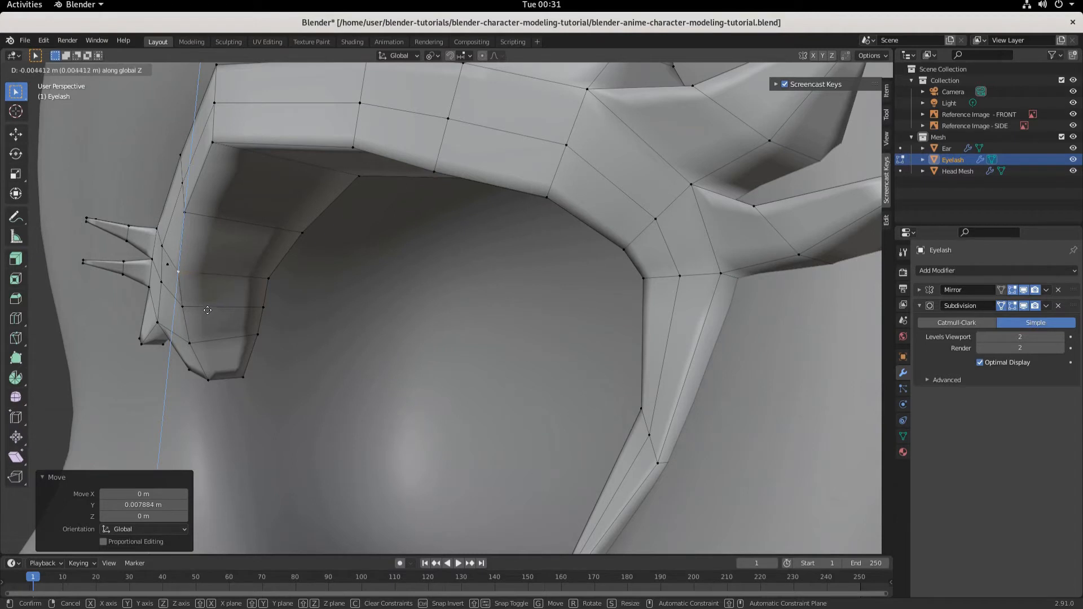
left_click(207, 310)
Delete the stray vertex beside the front rim near the inner-corner spikes
left_click(165, 268)
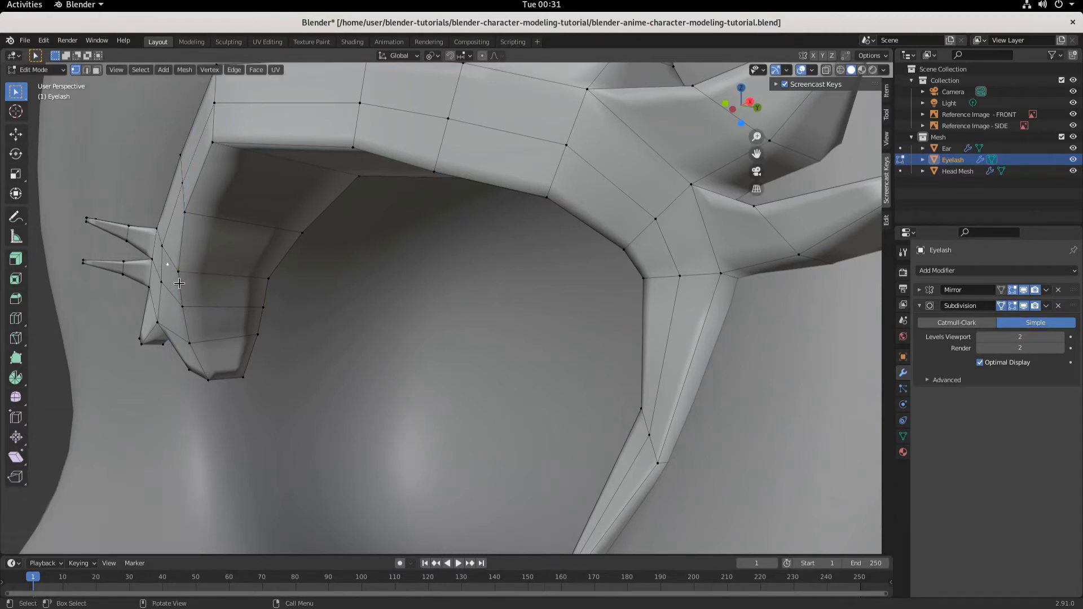
key("x")
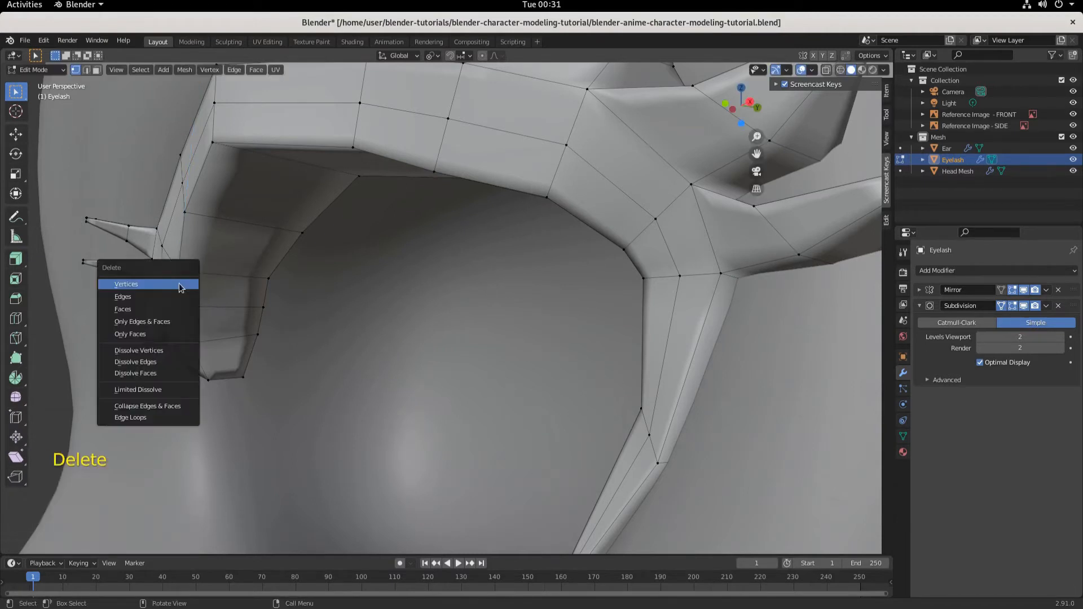
left_click(180, 284)
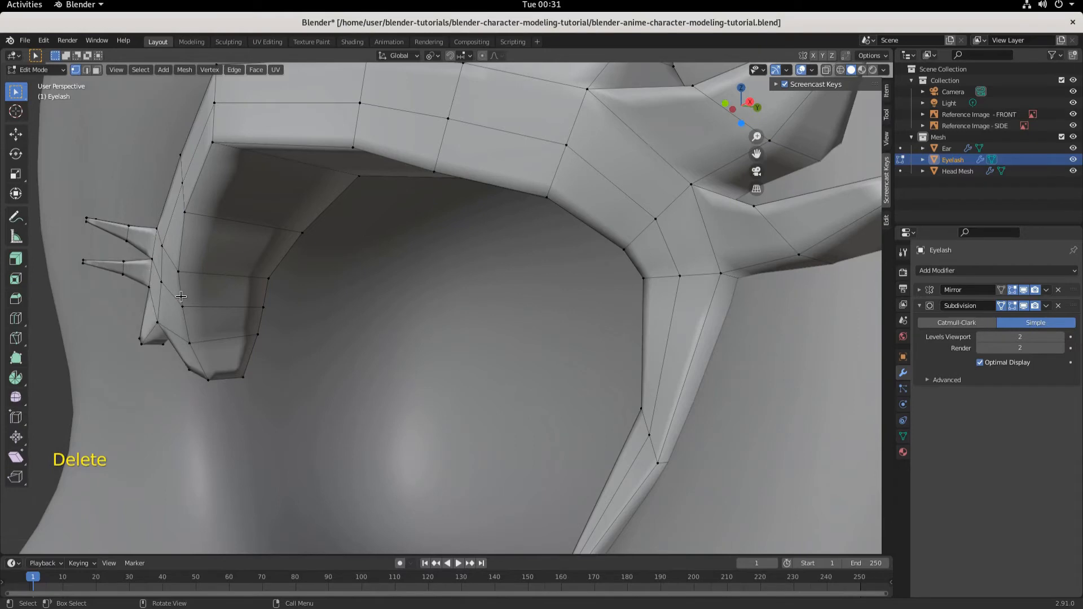
Try raising the vertex between the two lowest inner-corner spikes about 0.012 m along Z and shifting it along negative Y, and undo both moves
scroll(176, 310, "down", 3)
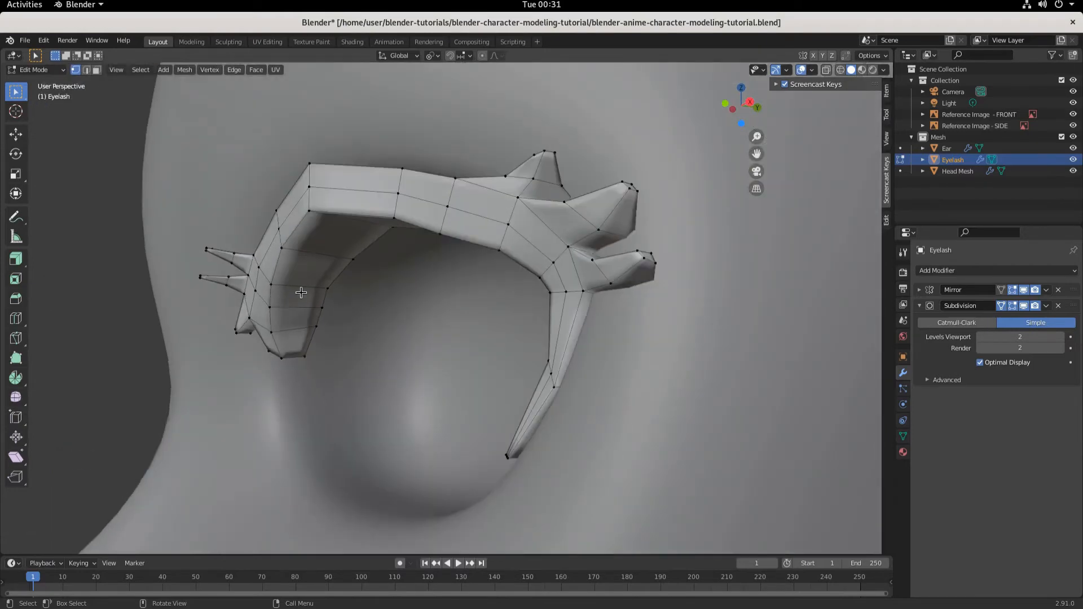
middle_click_drag(305, 297, 256, 328)
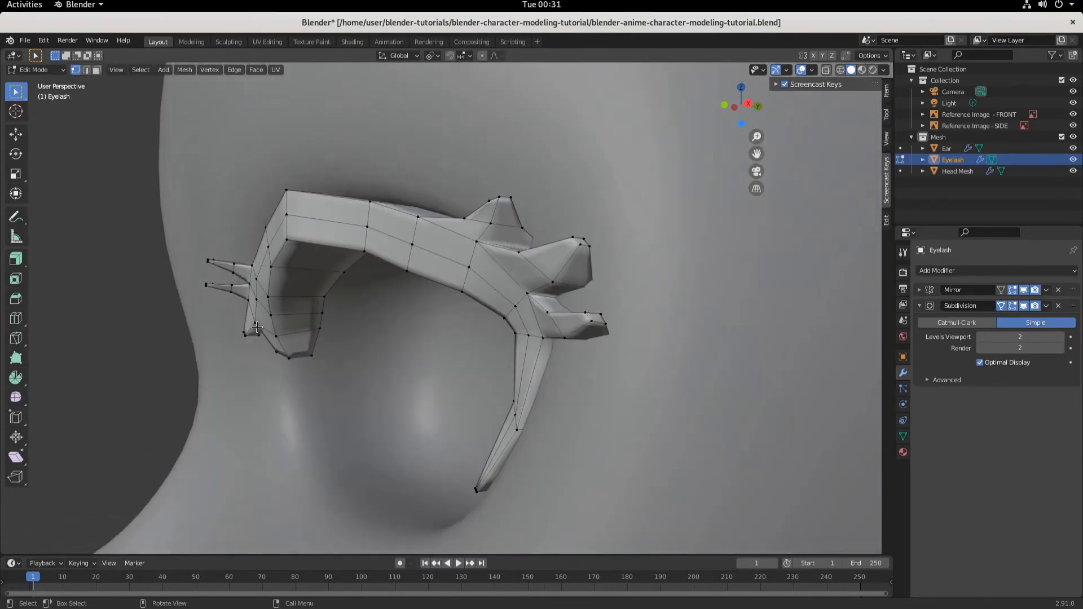
key("g")
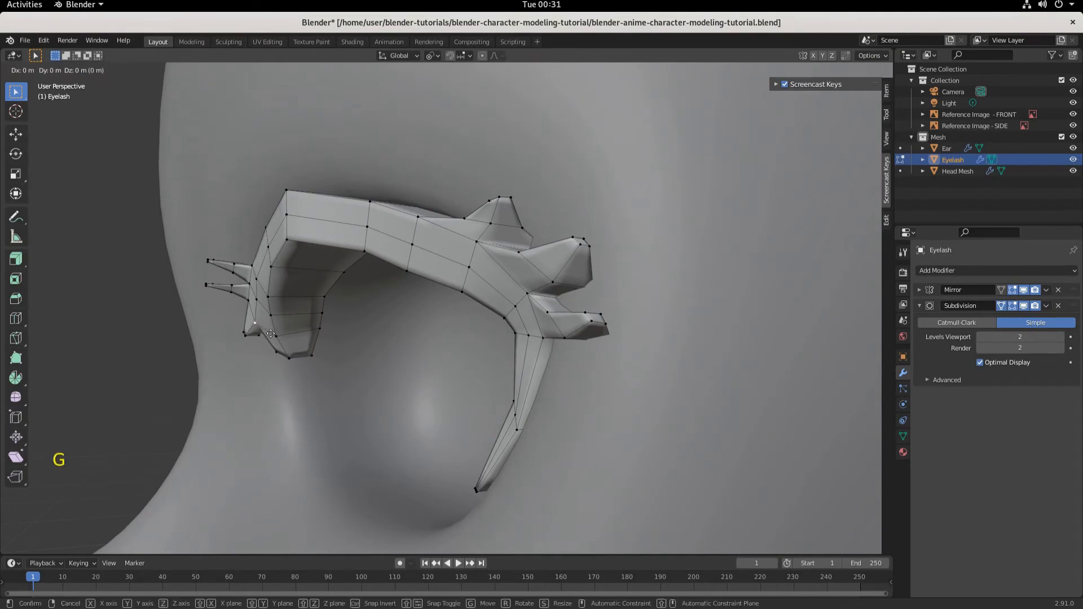
key("z")
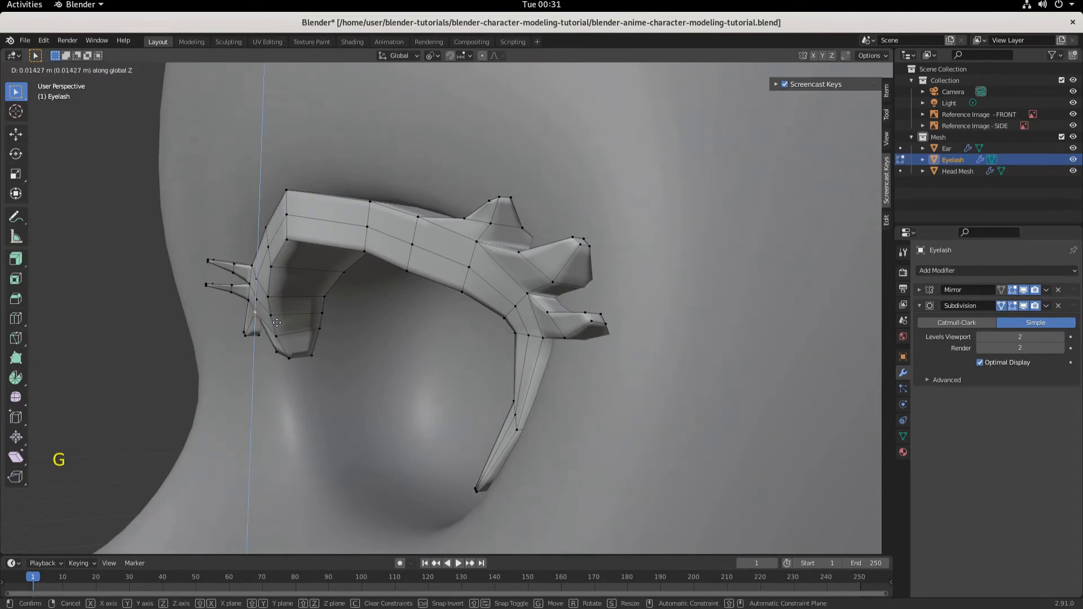
left_click(277, 324)
middle_click_drag(270, 346, 343, 343)
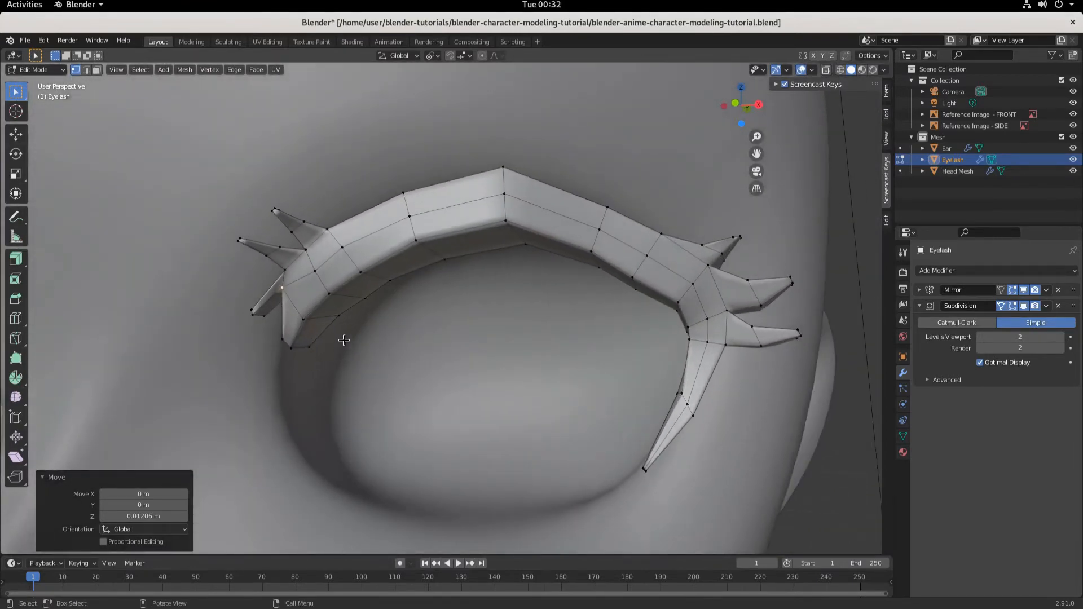
key("g")
key("y")
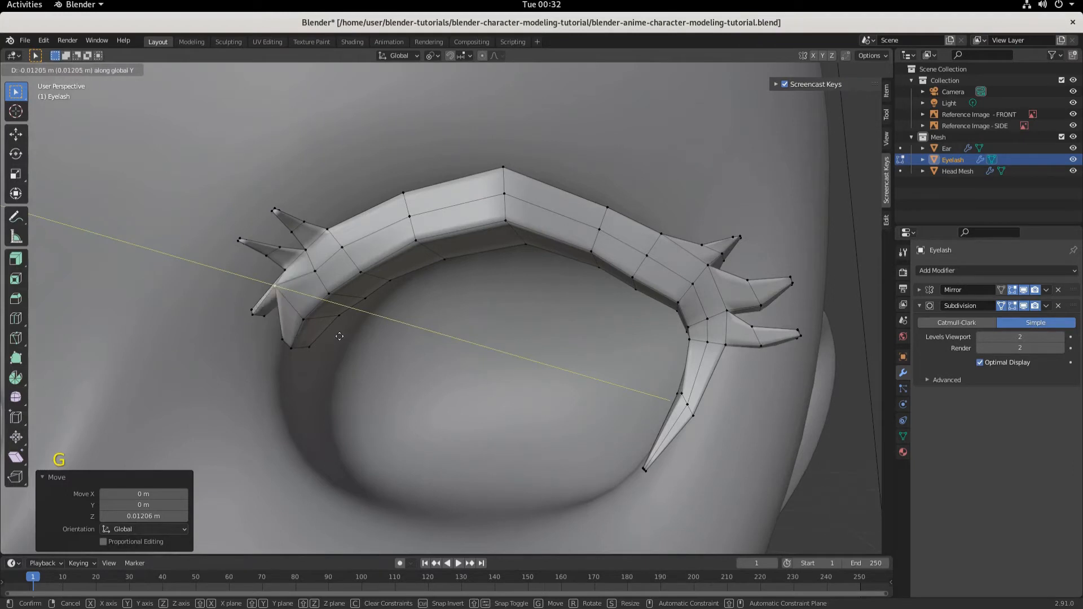
left_click(333, 337)
key("ctrl+z")
key("ctrl+z")
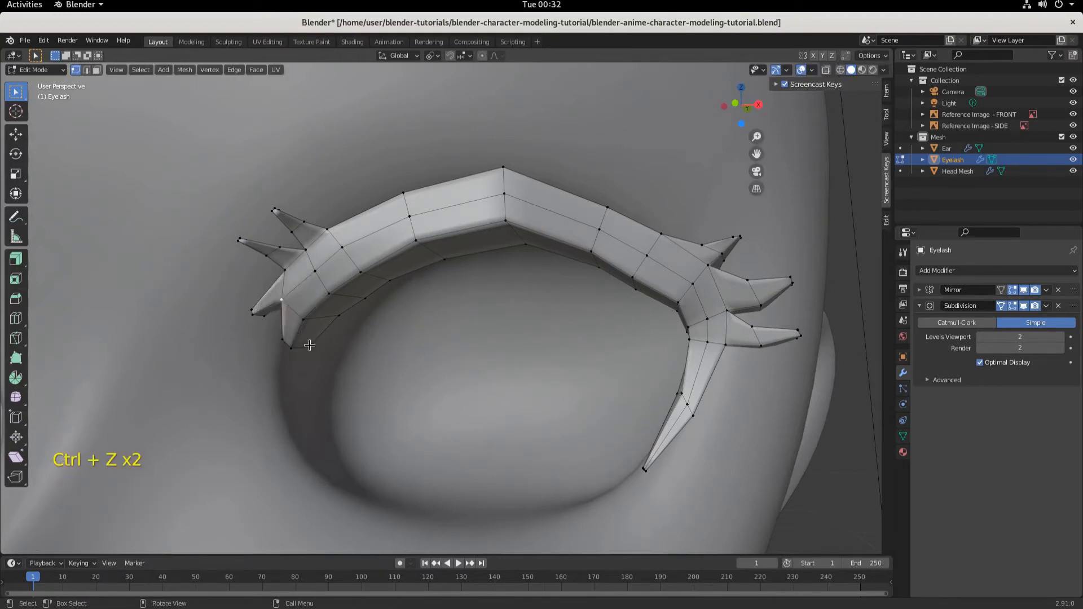
In face selection mode, scale the tips of the two upper inner-corner spikes down to about 0.937
middle_click_drag(292, 359, 361, 367)
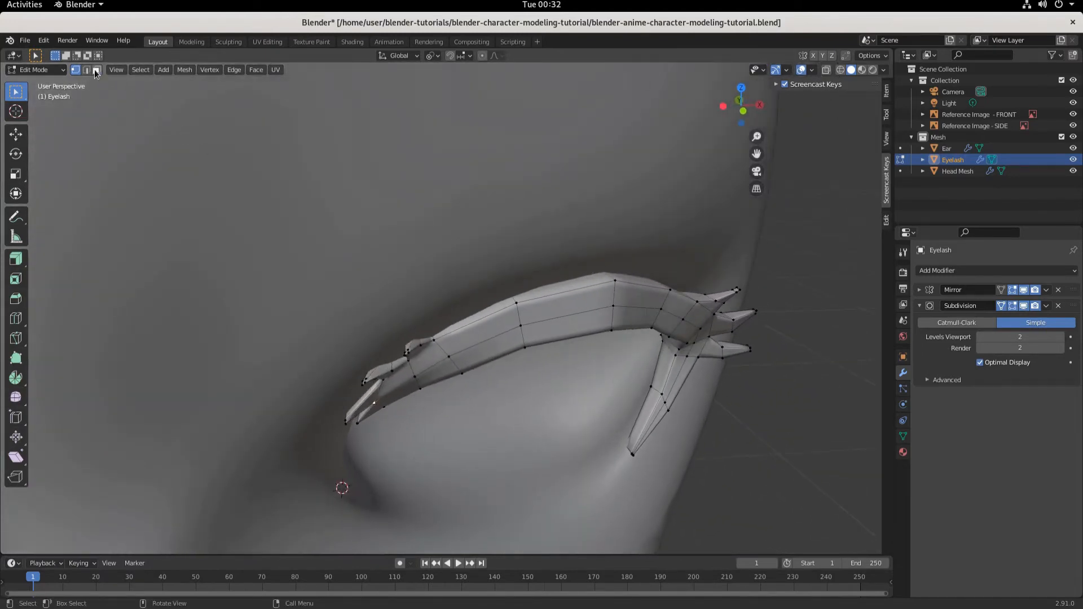
scroll(407, 361, "up", 2)
middle_click_drag(408, 361, 437, 383)
scroll(371, 333, "down", 1)
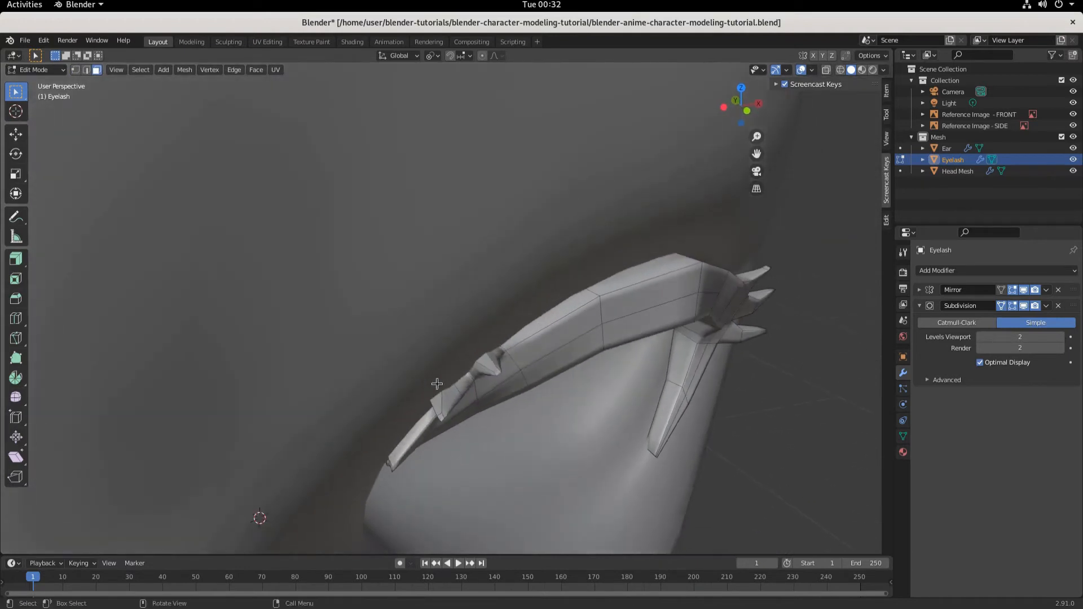
left_click(442, 417, "shift")
middle_click_drag(485, 460, 472, 442)
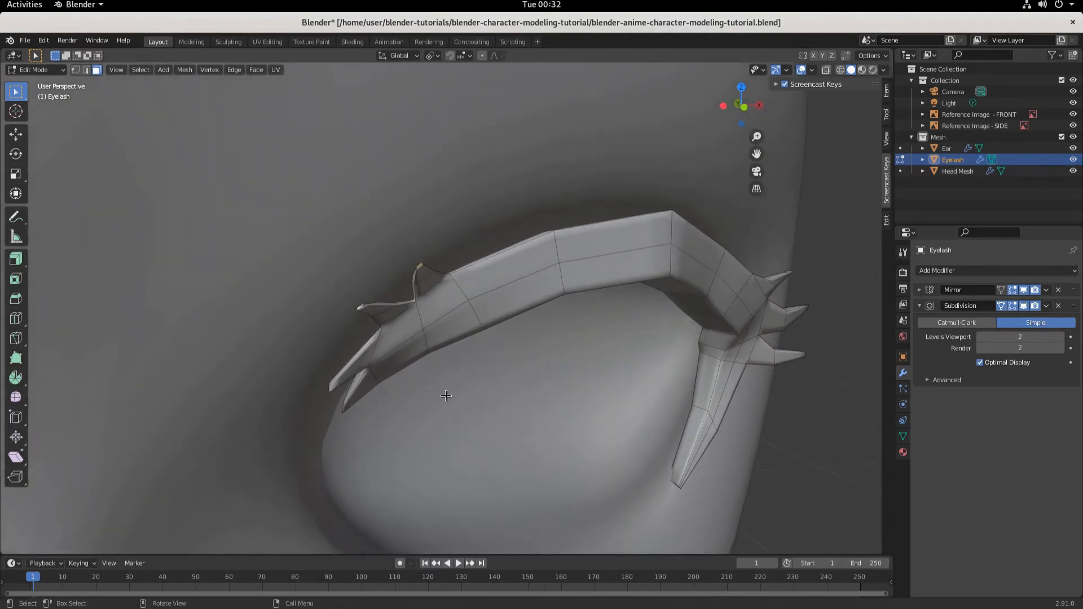
key("s")
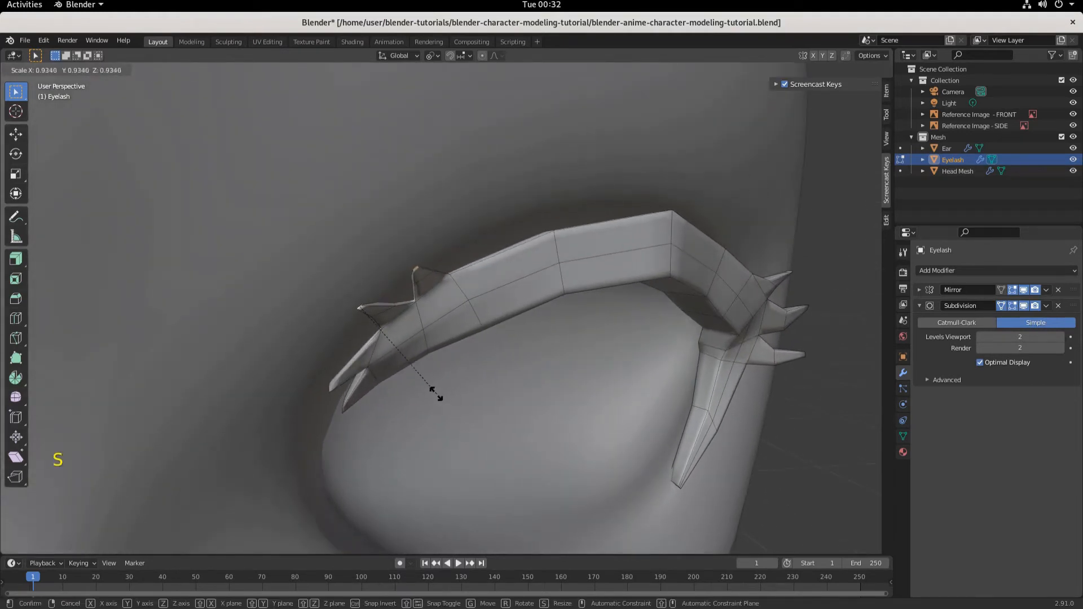
left_click(436, 393)
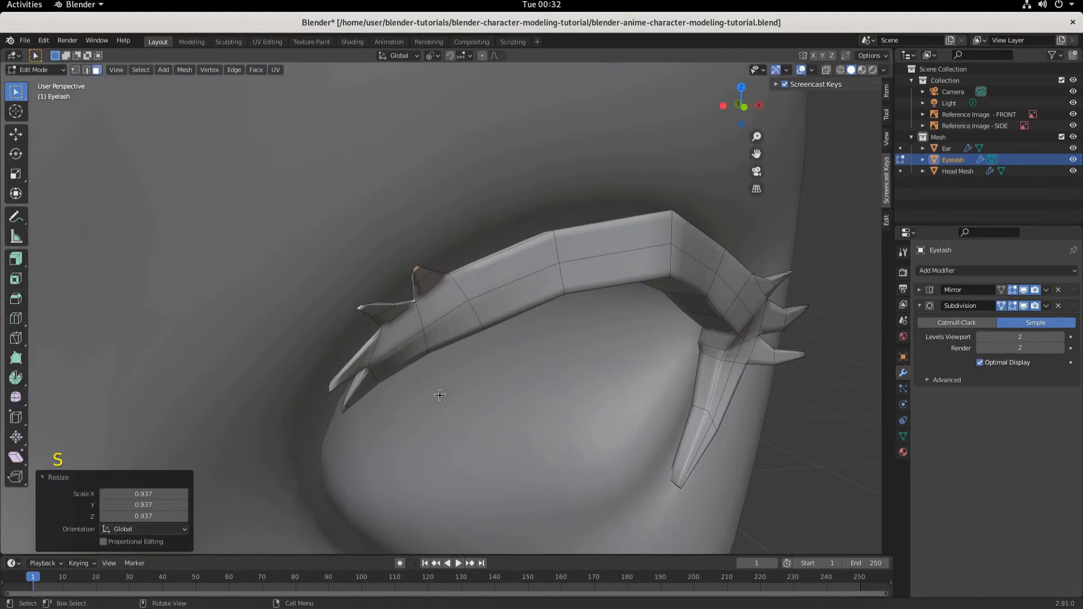
Raise the tips of the two upper inner-corner spikes about 0.008 m along global Z
key("g")
key("z")
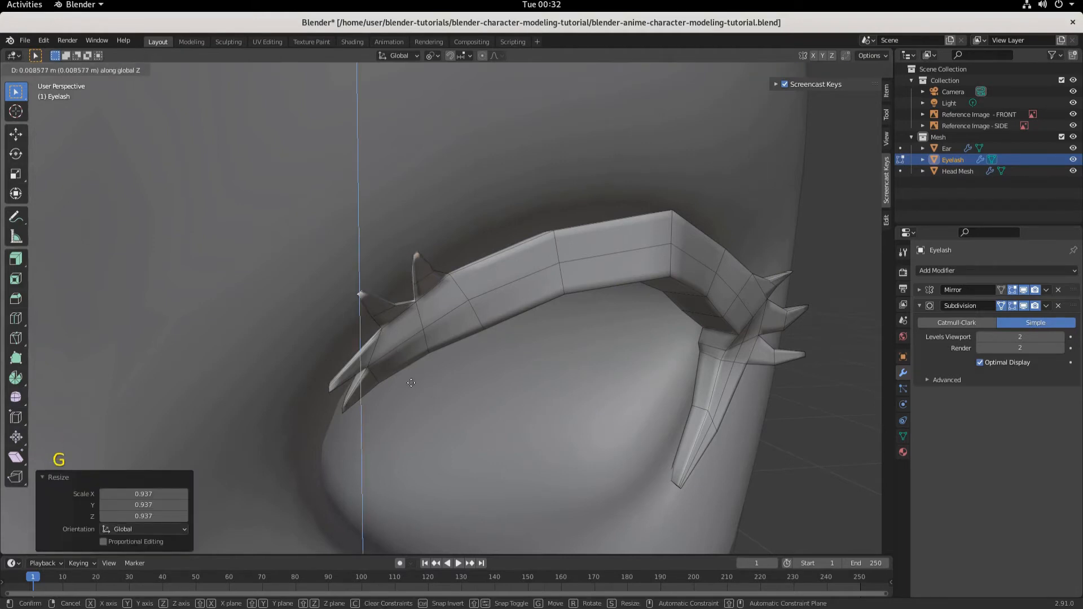
left_click(406, 388)
middle_click_drag(406, 392, 420, 428)
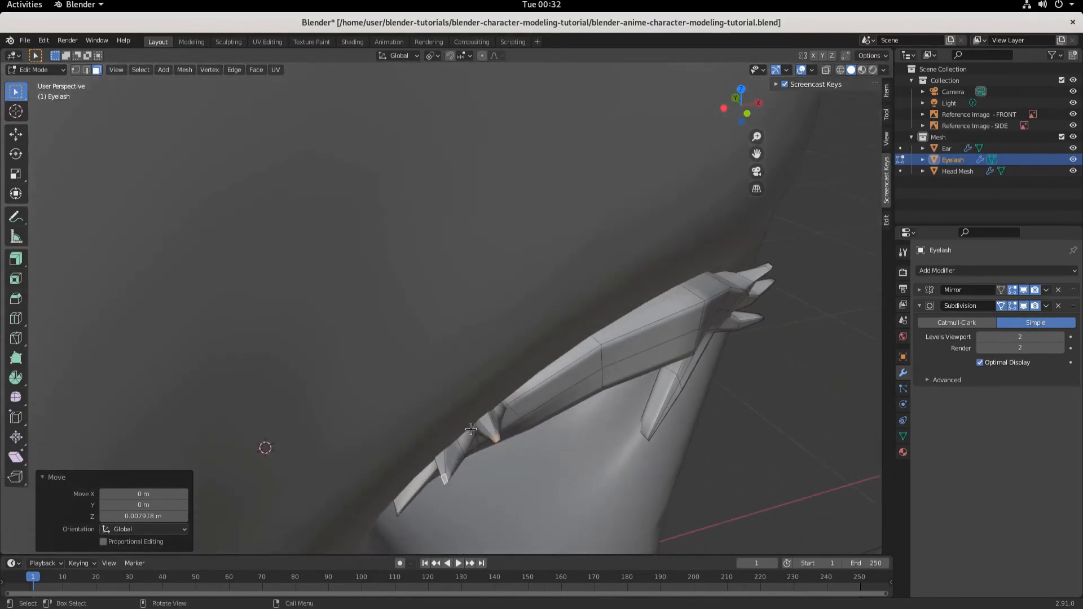
left_click(488, 426)
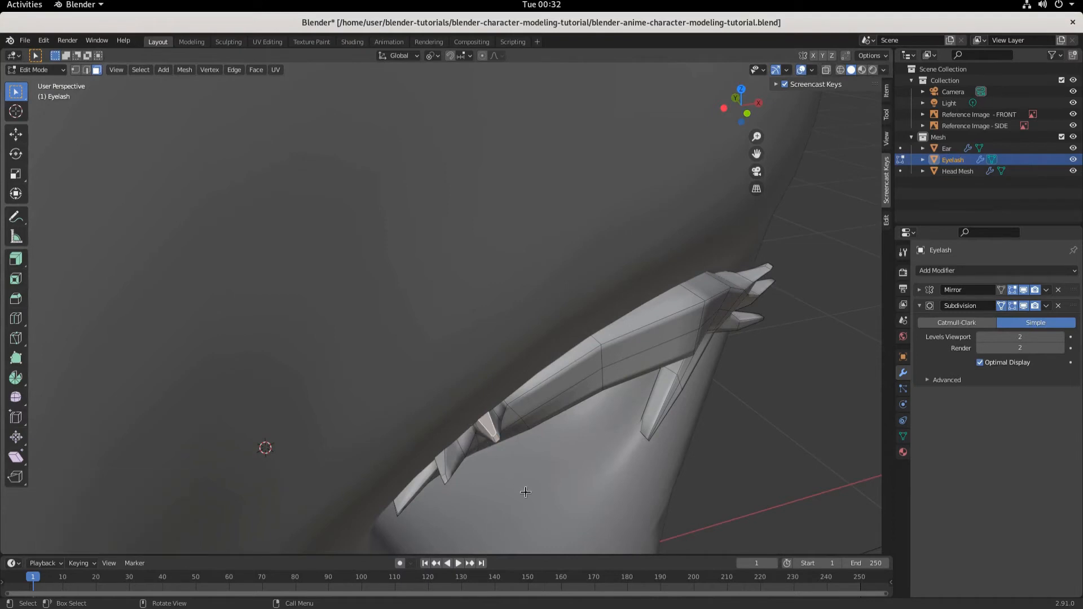
key("r")
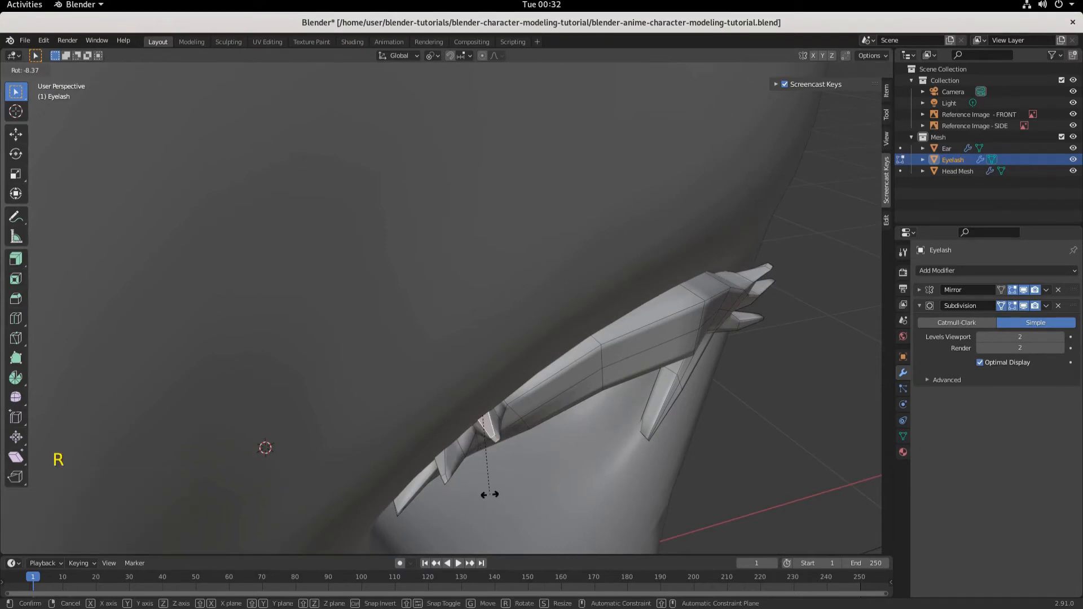
key("z")
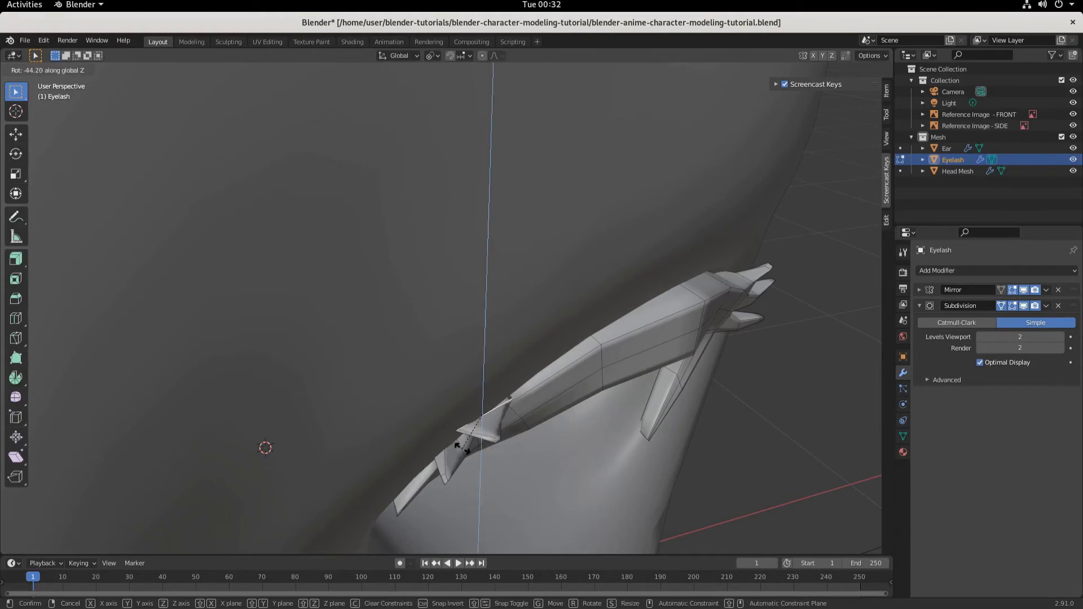
right_click(462, 449)
key("r")
key("y")
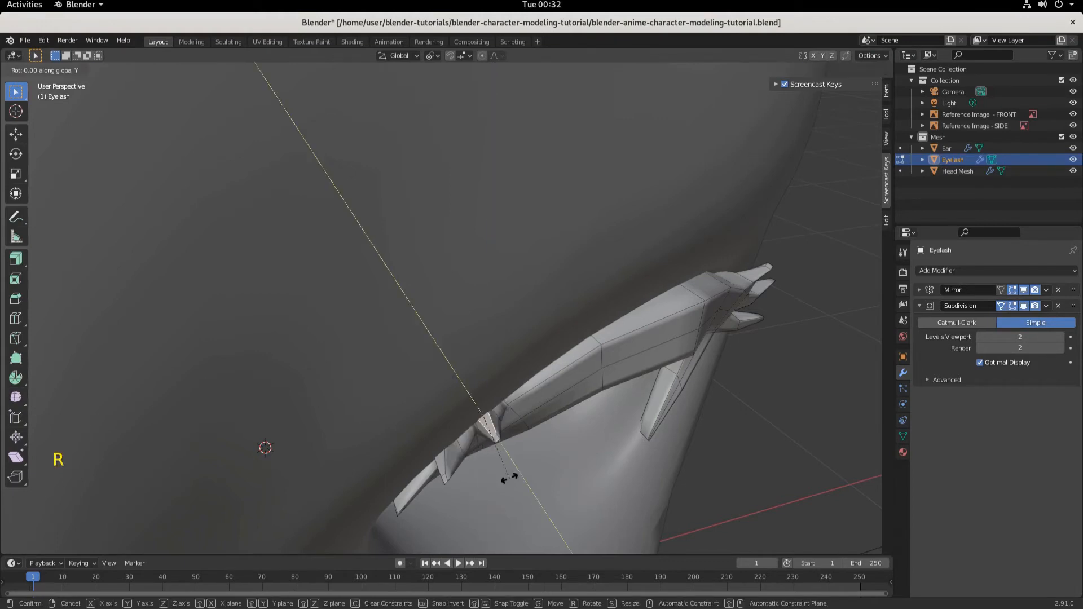
right_click(494, 450)
key("r")
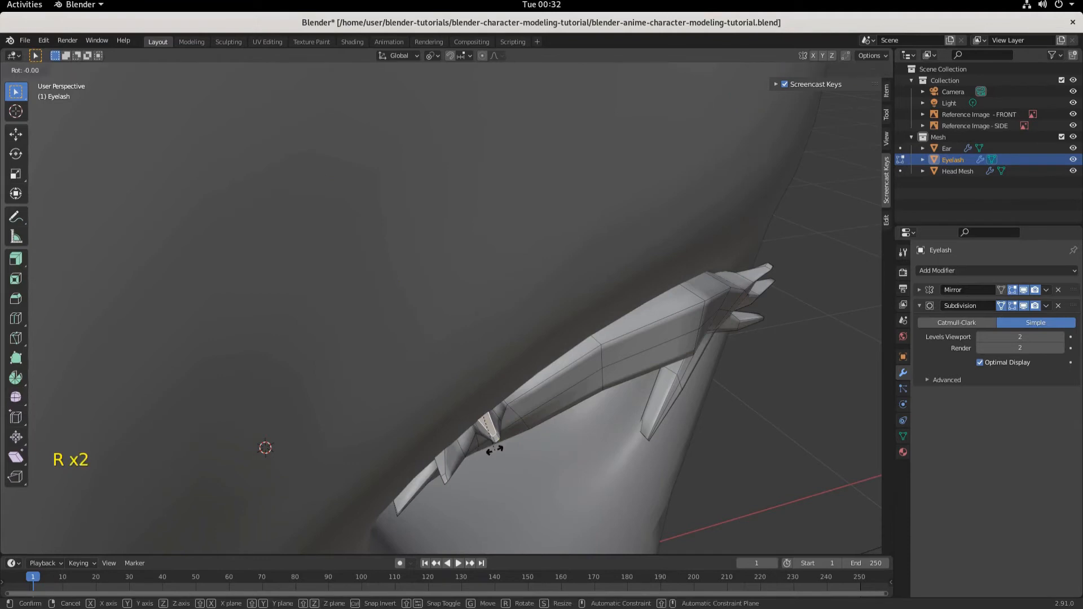
key("x")
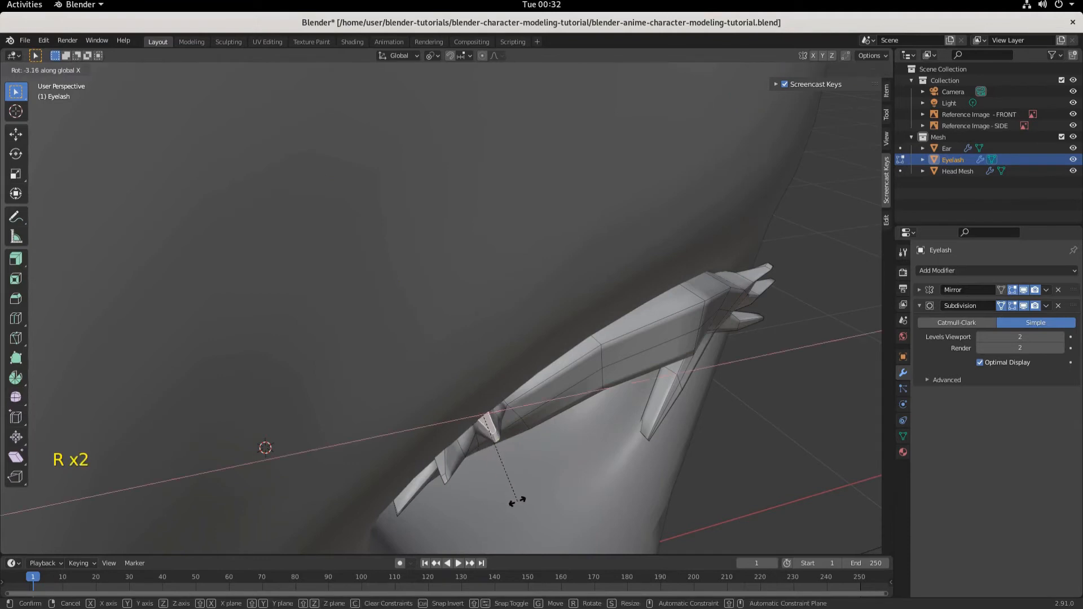
left_click(505, 483)
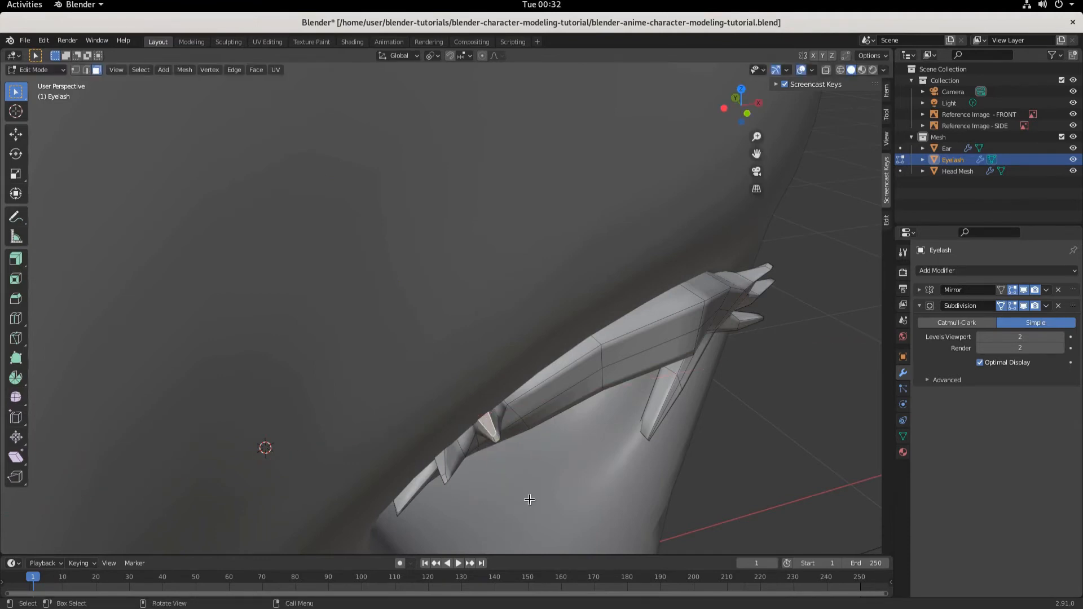
Show the eyelash as a see-through wireframe over the reference image in front orthographic view
key("KP_1")
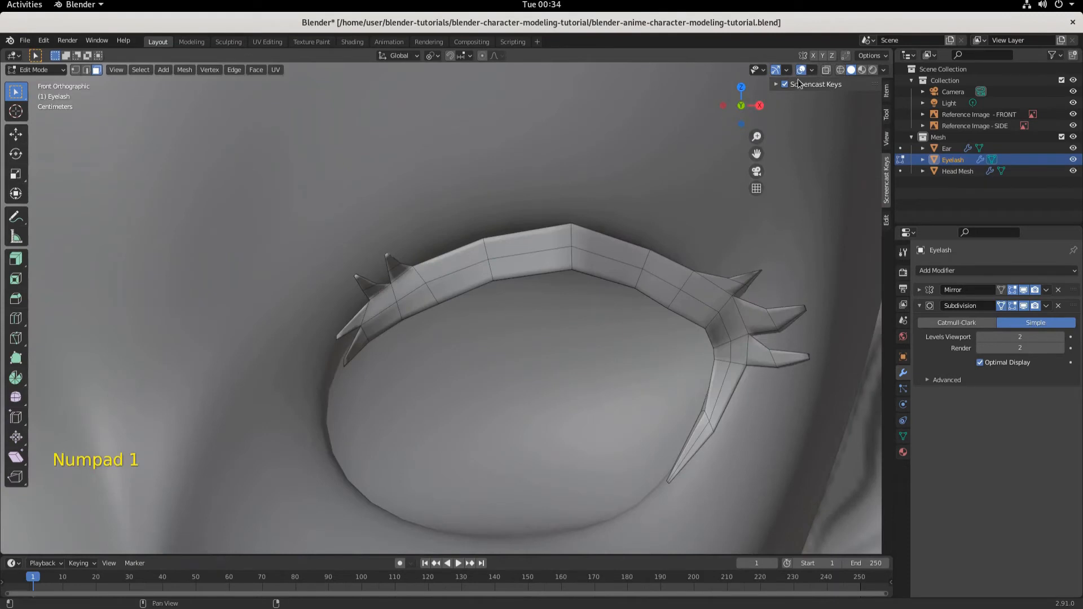
left_click(827, 69)
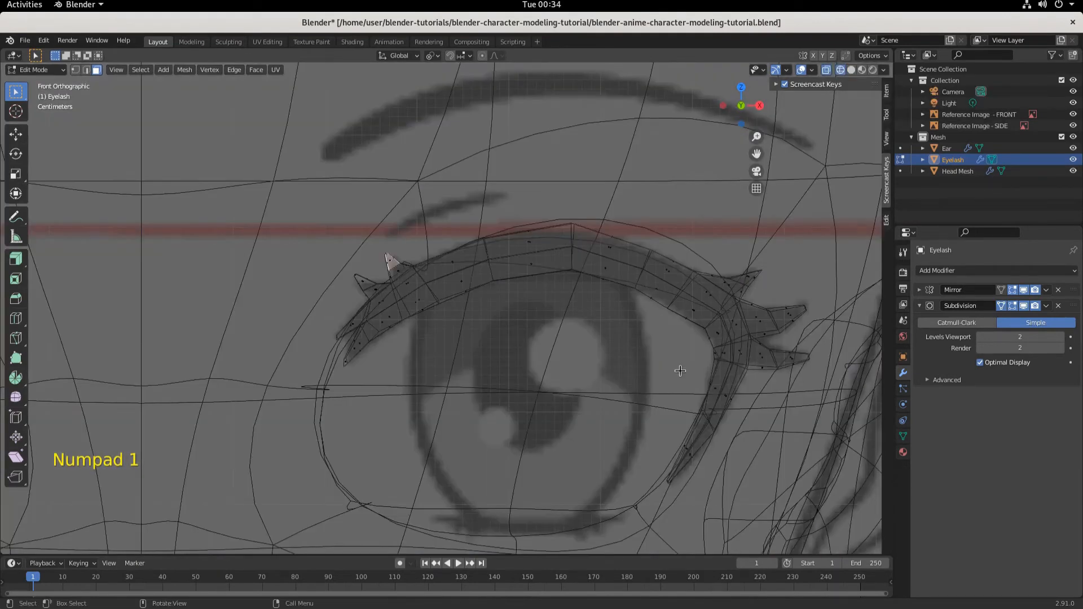
middle_click_drag(639, 439, 519, 438, "shift")
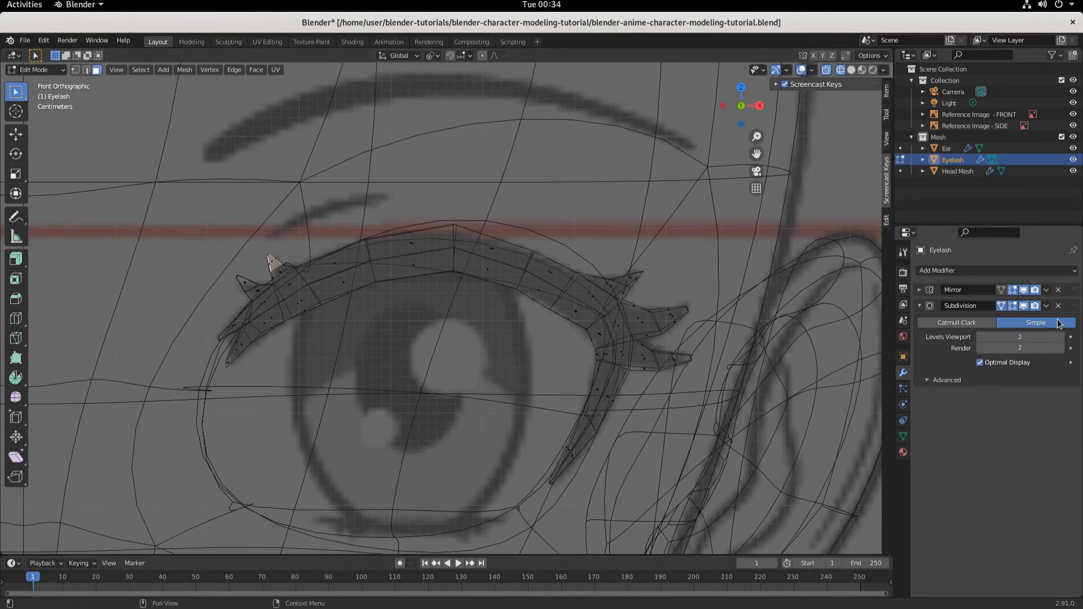
Set the eyelash's Subdivision modifier to Catmull-Clark and hide the Head Mesh object
left_click(959, 322)
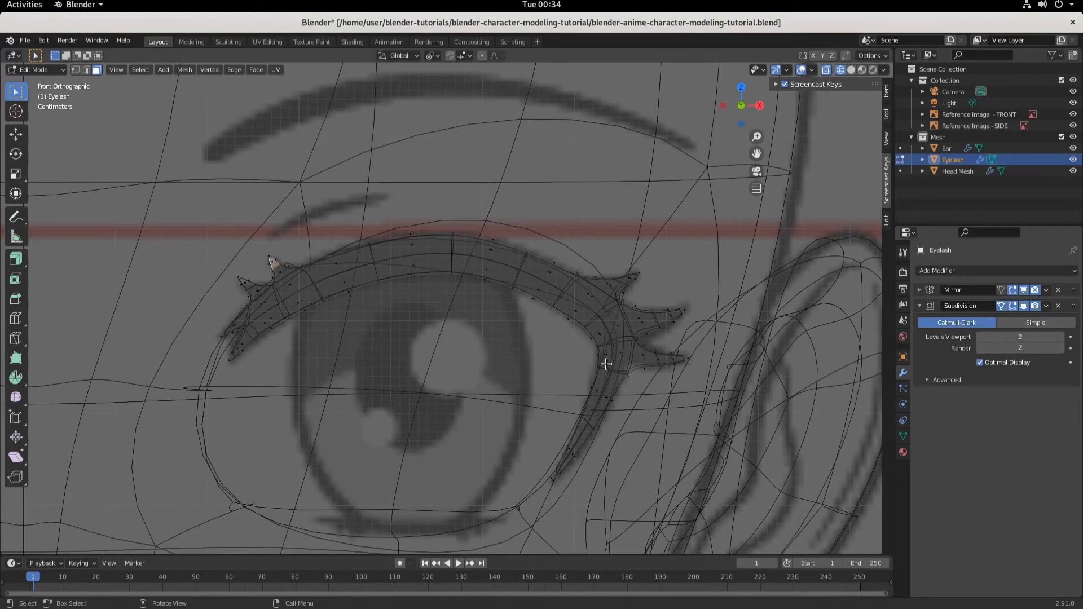
scroll(606, 364, "up", 2)
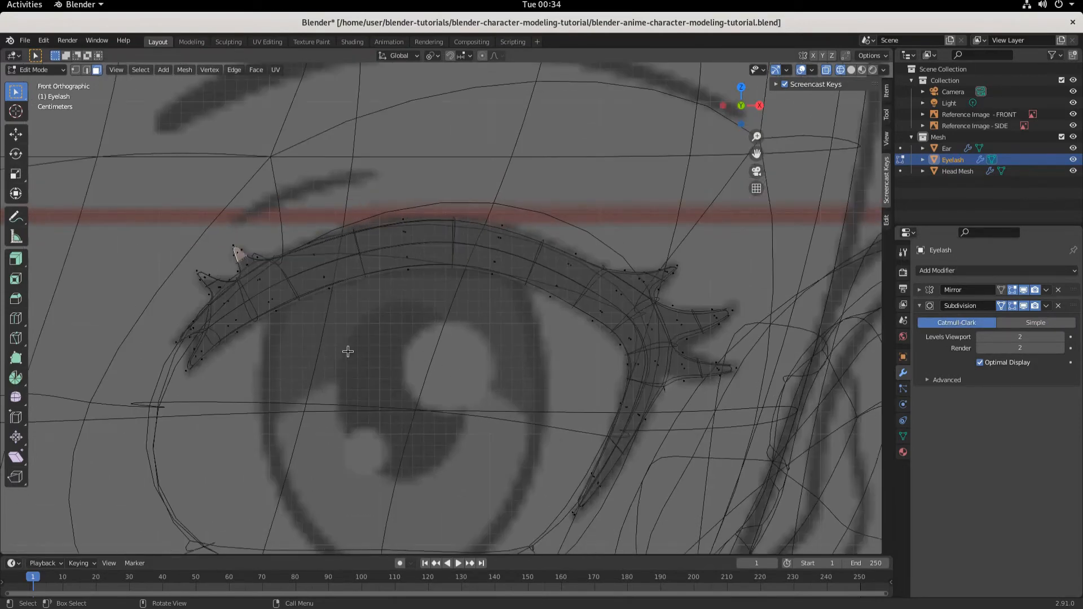
left_click(1073, 171)
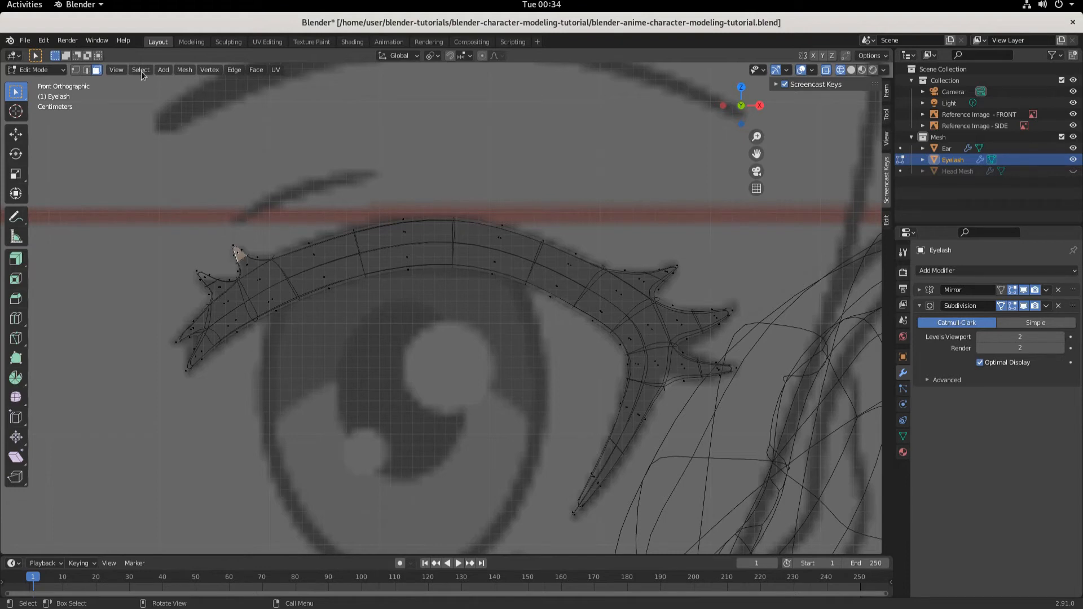
Move the two lower-rim vertices before the outer corner about -0.006 m along X and 0.007 m along Z, in vertex selection mode
left_click(79, 70)
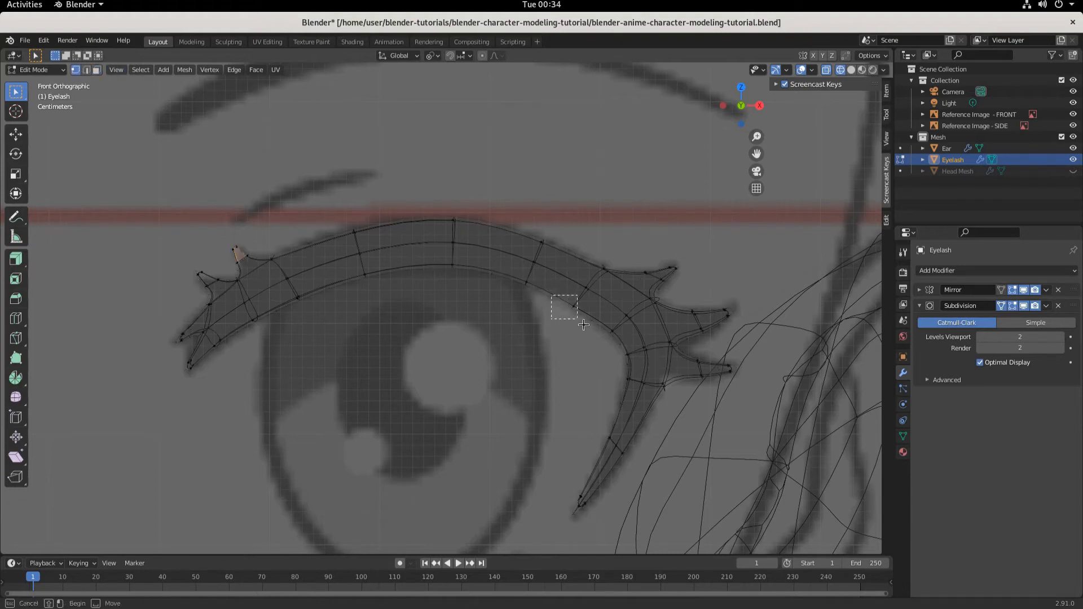
left_click(572, 307)
left_click_drag(556, 296, 623, 349)
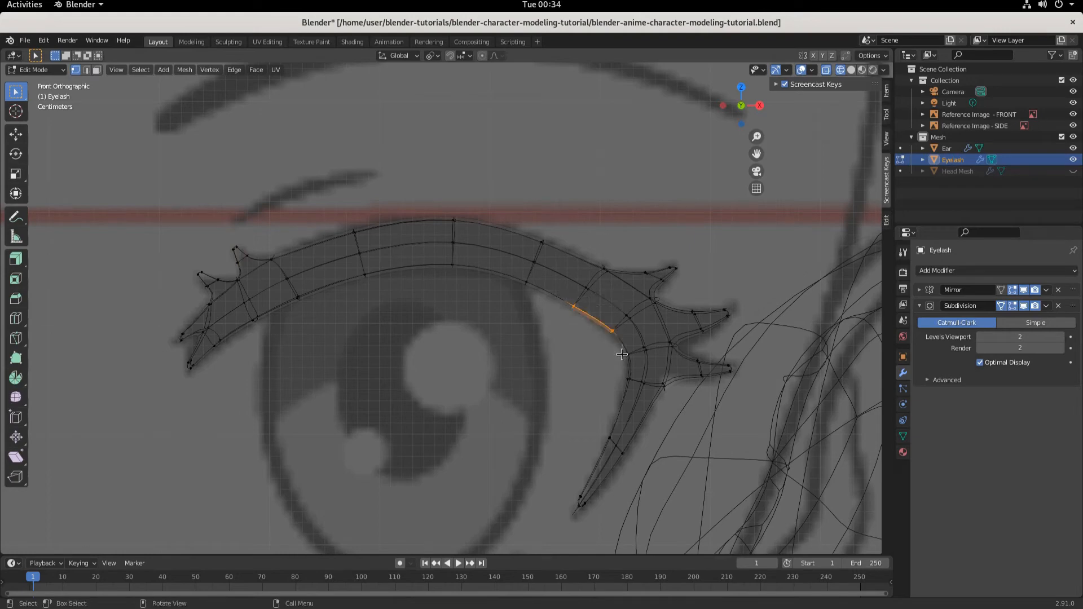
key("g")
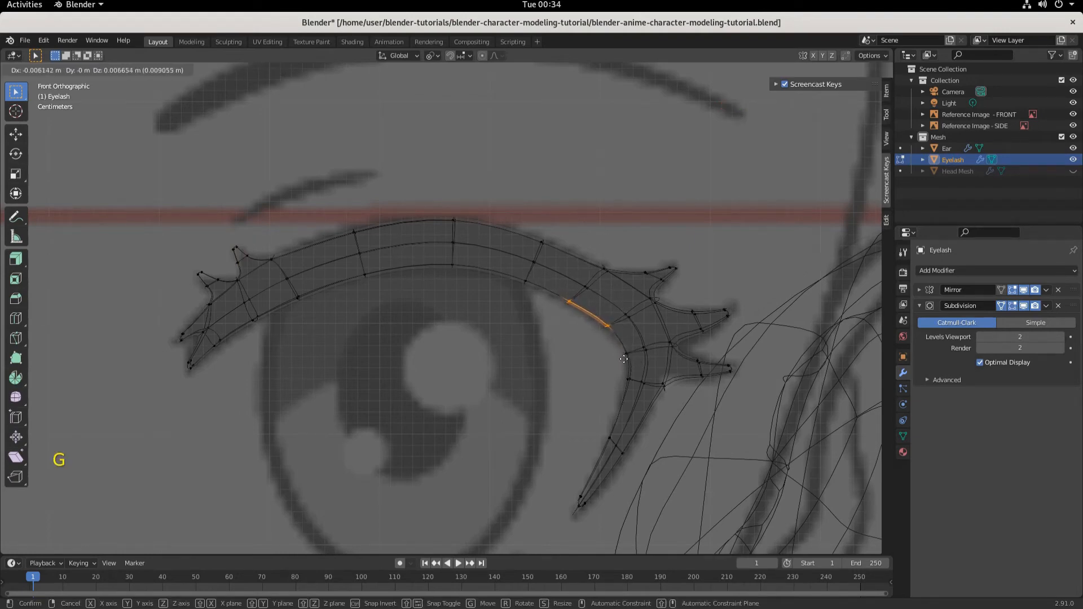
left_click(625, 359)
Lower the long outer-corner spike's tip about 0.003 m and shift its mid-length outer-edge vertex about 0.003 m along X and -0.001 m along Z
left_click_drag(573, 490, 604, 535)
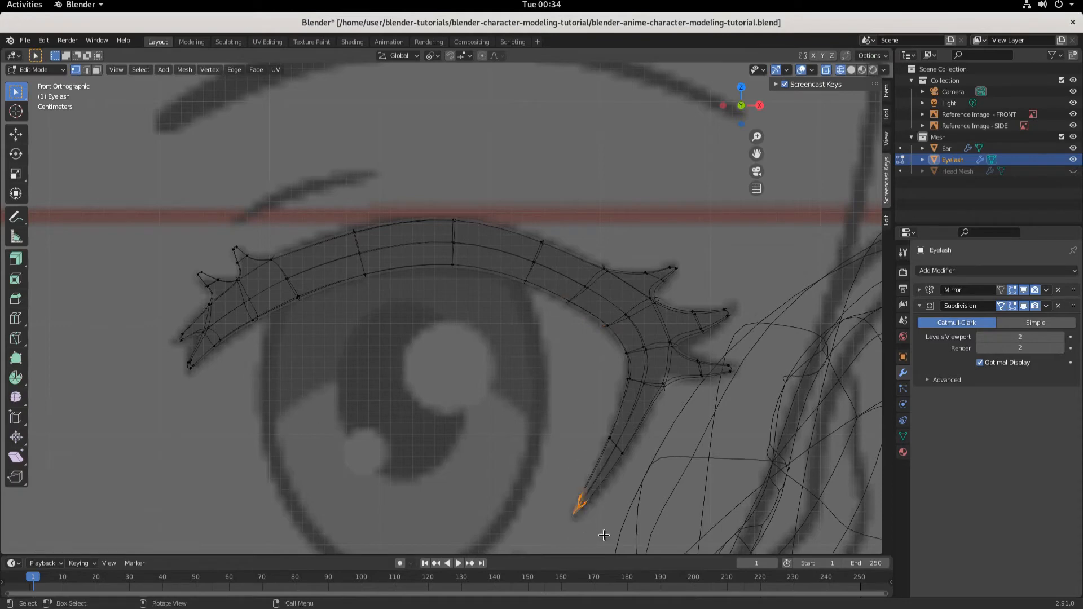
key("g")
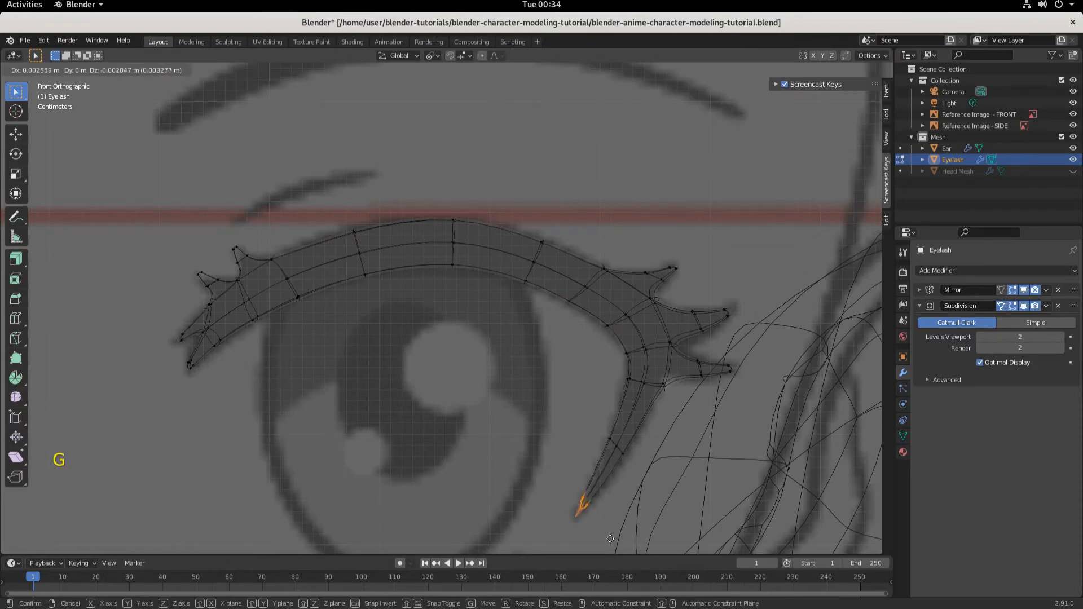
left_click(611, 474)
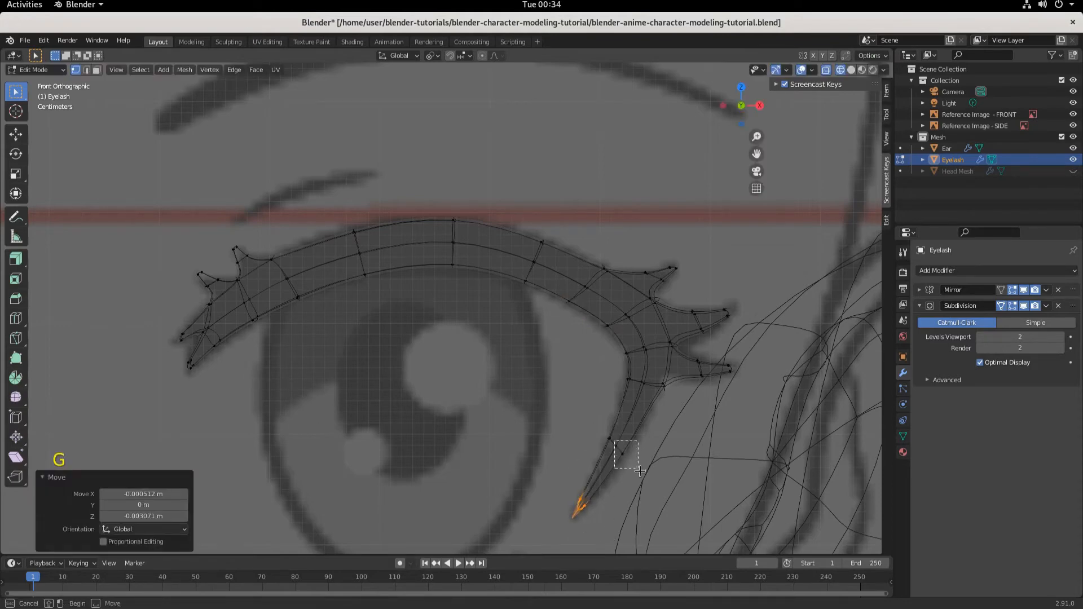
left_click(624, 454)
key("g")
left_click(646, 476)
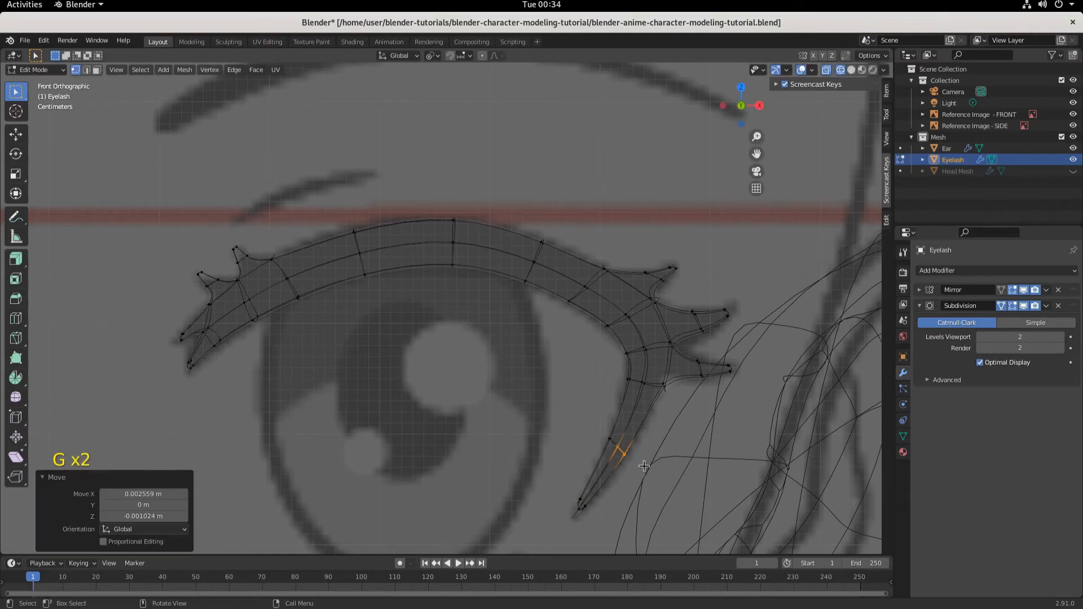
Shift the vertex where the long lower spike meets the lowest side spike about -0.0015 m along X
left_click_drag(654, 366, 683, 401)
key("g")
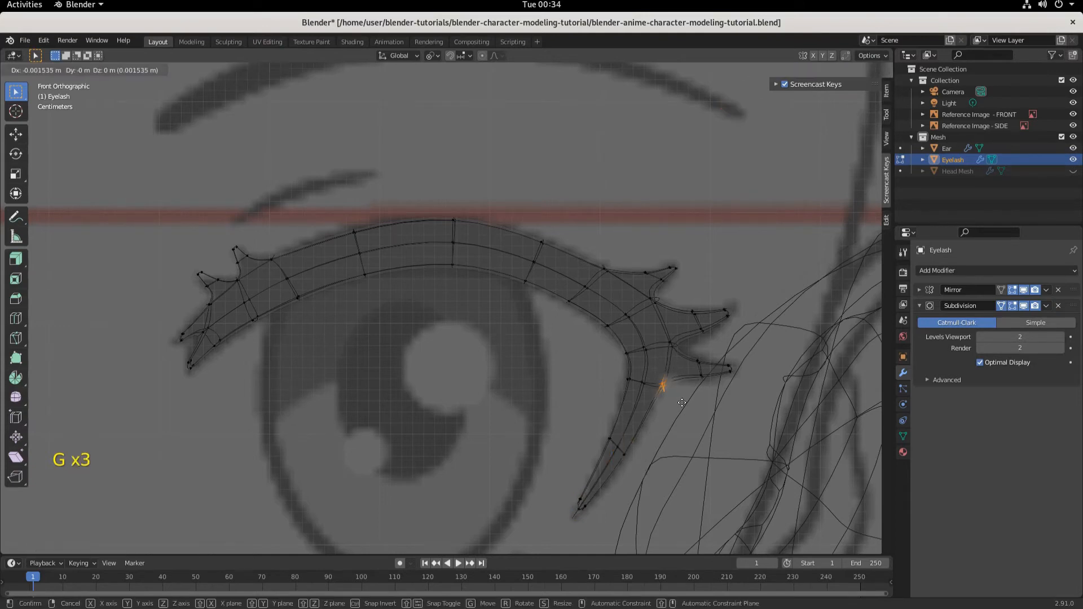
left_click(682, 403)
Move the vertex between the two lower side spikes of the outer corner about 0.009 m along X and -0.005 m along Z
left_click_drag(689, 356, 744, 399)
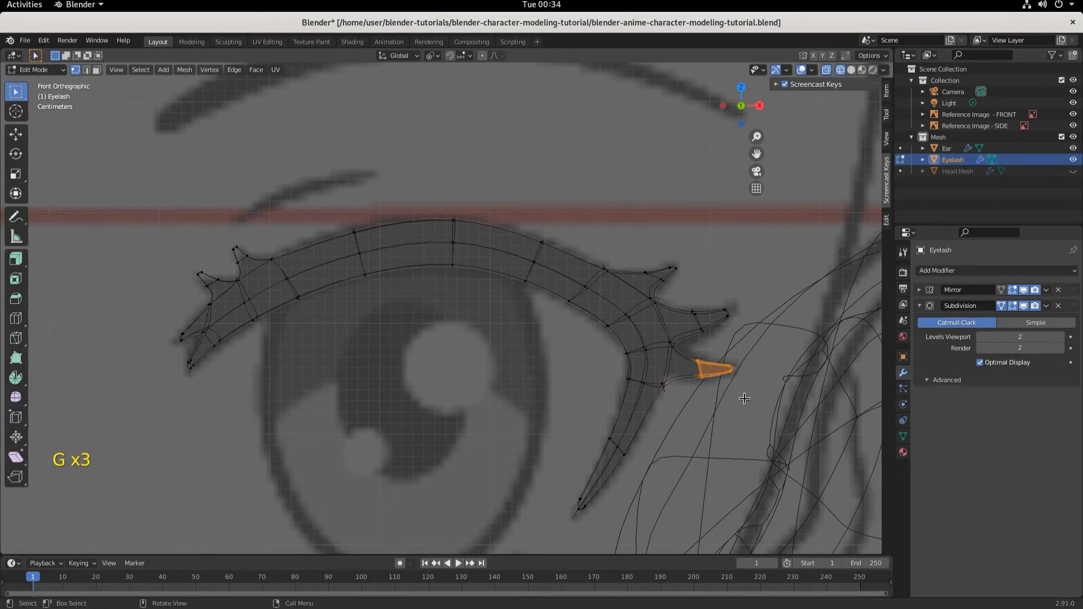
left_click(695, 361)
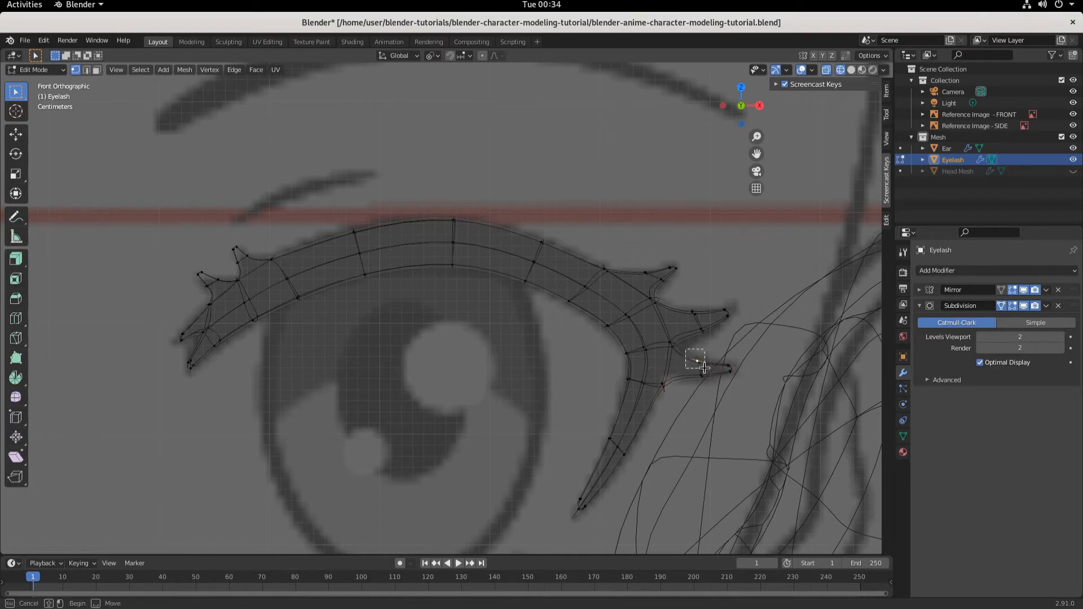
left_click(671, 342)
key("g")
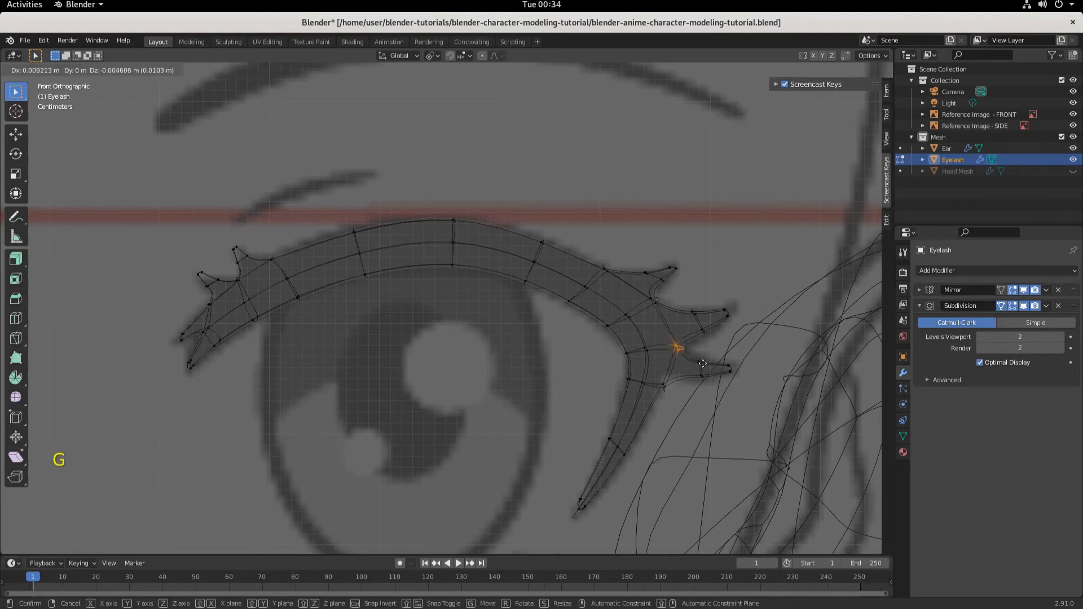
left_click(702, 363)
Raise the lowest side spike's lower root vertex about 0.004 m, and move its lower mid-edge vertex about -0.008 m along X and -0.005 m along Z
left_click(663, 386)
key("g")
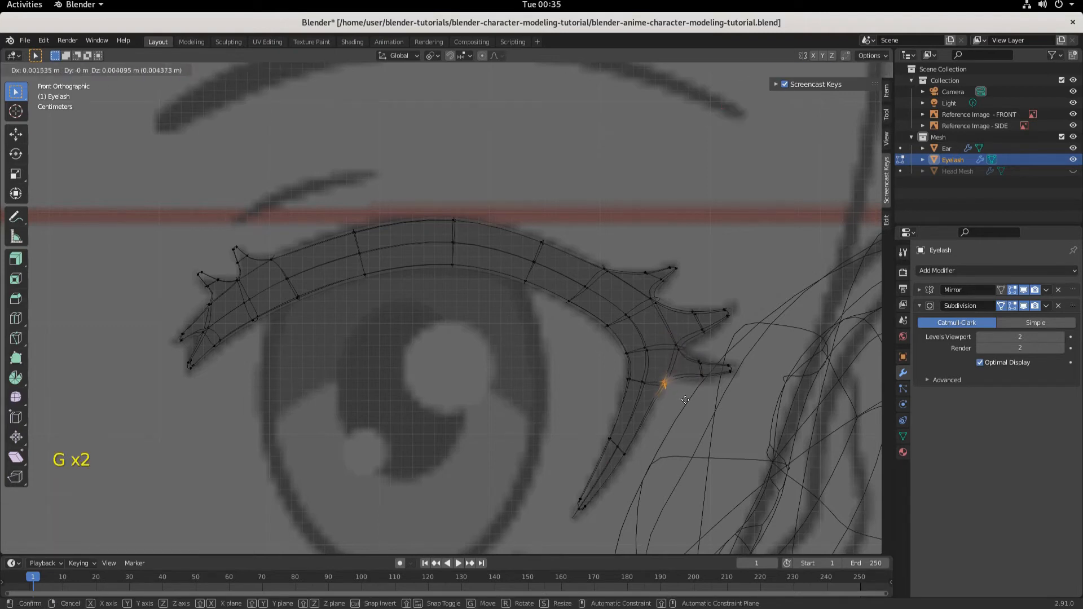
left_click(686, 399)
left_click(701, 374)
key("g")
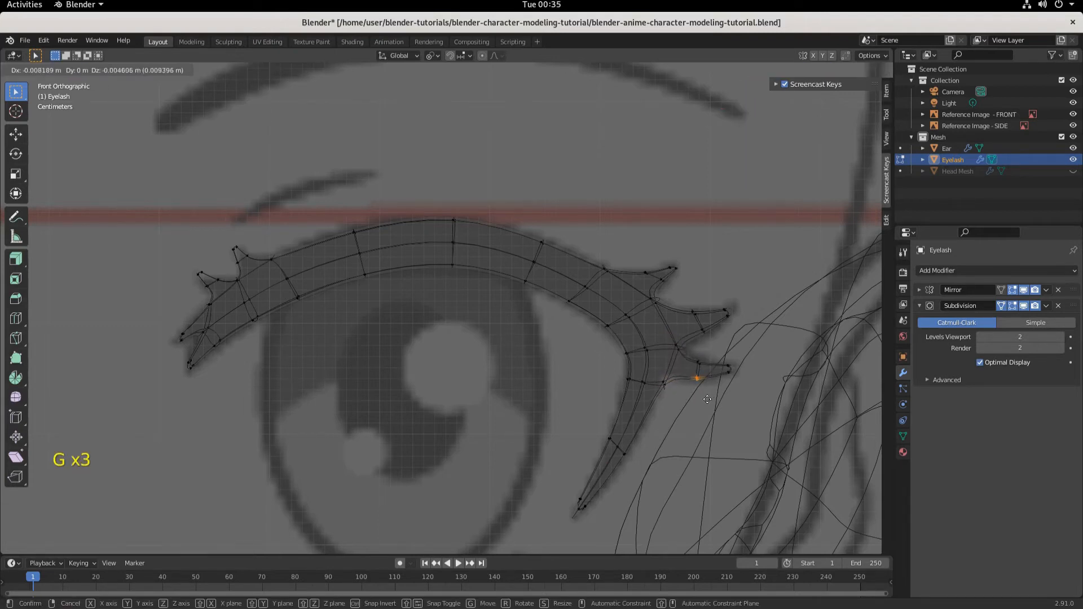
left_click(708, 399)
Move the end section of the middle outer-corner side spike about 0.004 m along X and 0.0015 m along Z
left_click_drag(686, 285, 747, 343)
key("g")
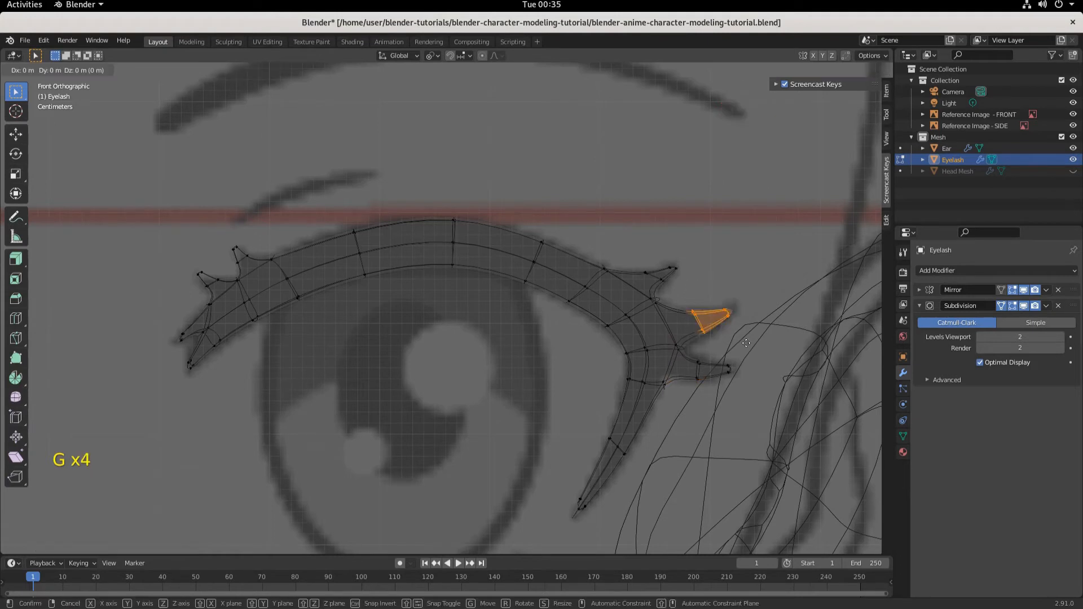
left_click(750, 340)
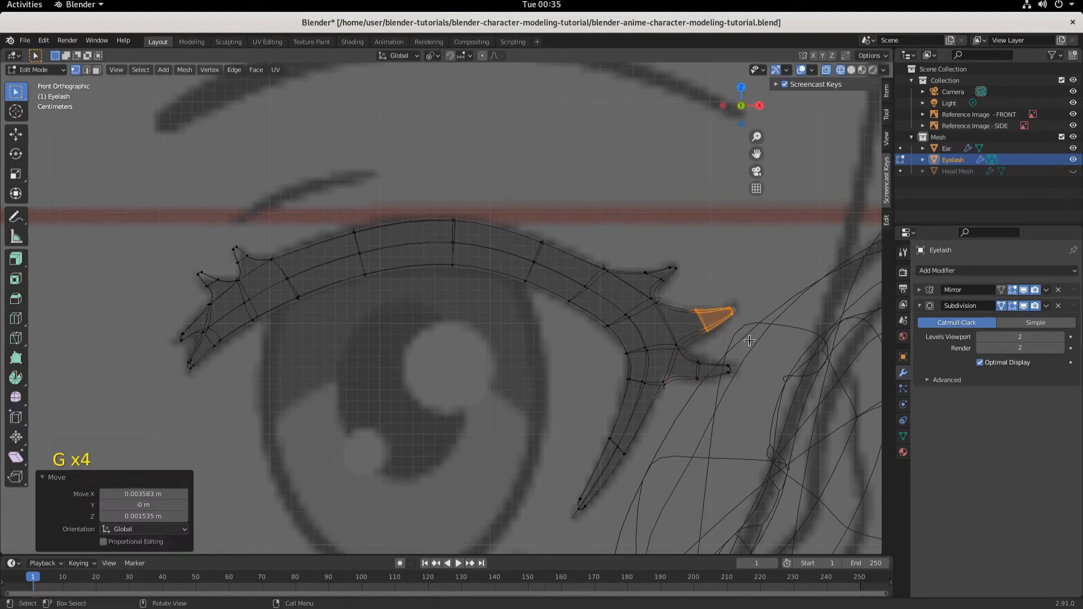
Rotate the end section of the middle outer-corner side spike by about 10.2° in the view plane
key("r")
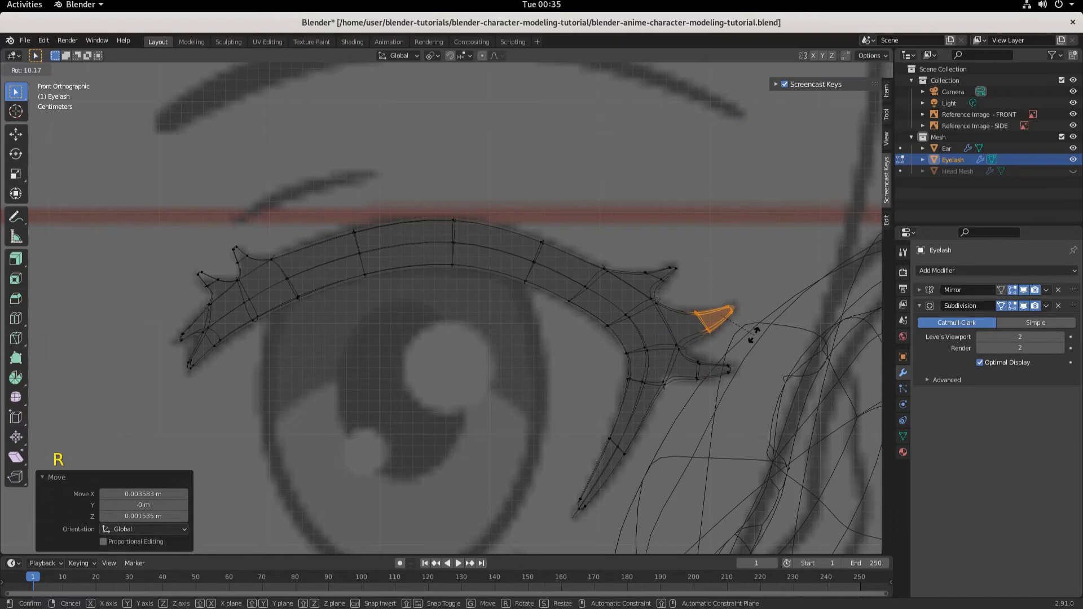
left_click(752, 333)
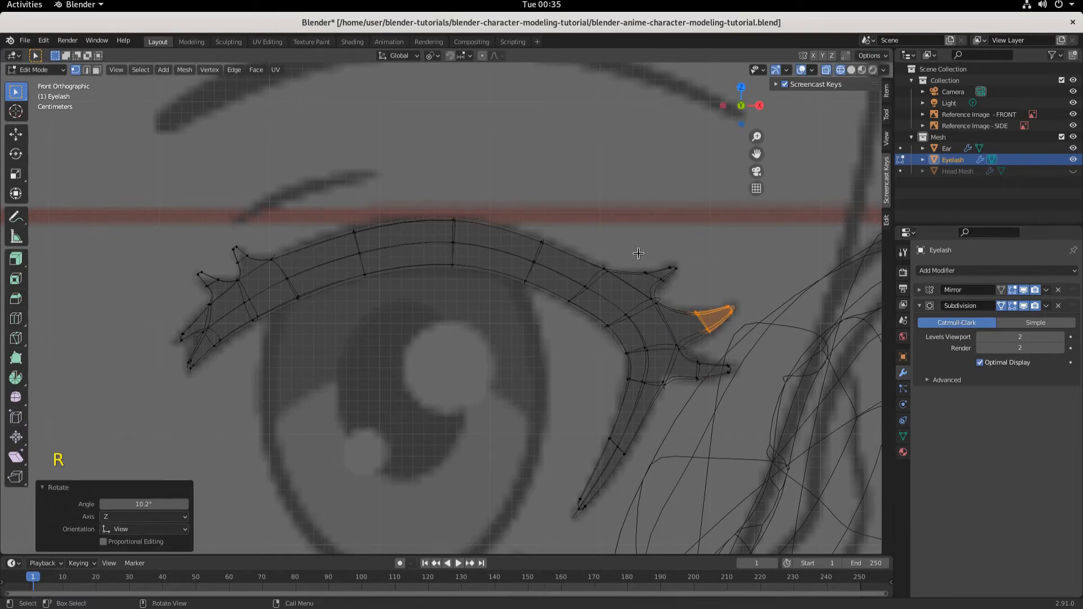
Raise the upper rim's central and next outer vertices about 0.002 m, and move the next inner one about -0.008 m X and 0.002 m Z
left_click_drag(525, 225, 604, 274)
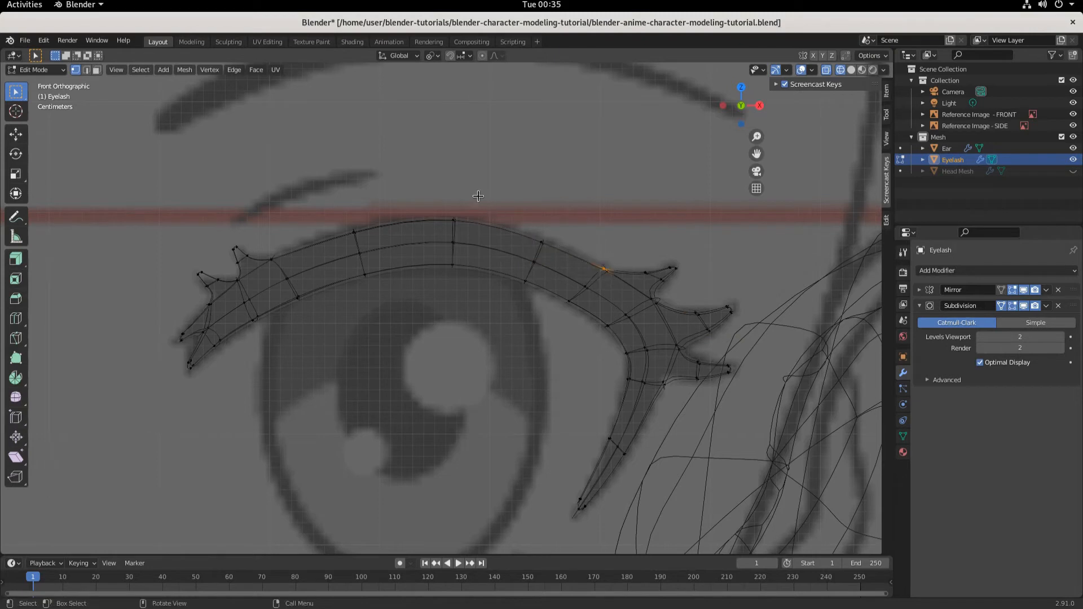
left_click_drag(432, 204, 560, 254)
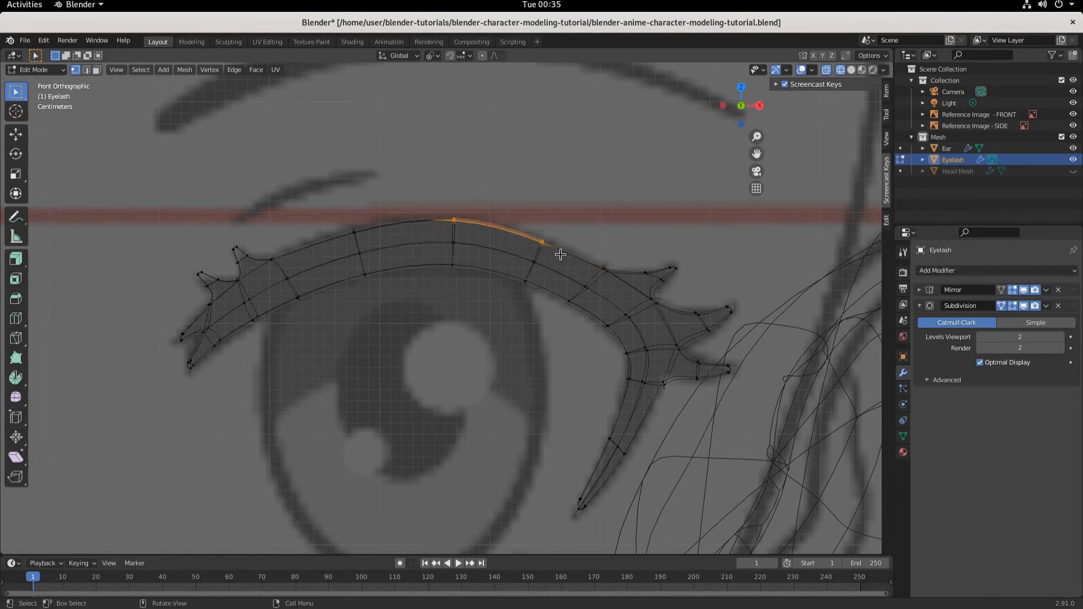
key("g")
left_click(561, 253)
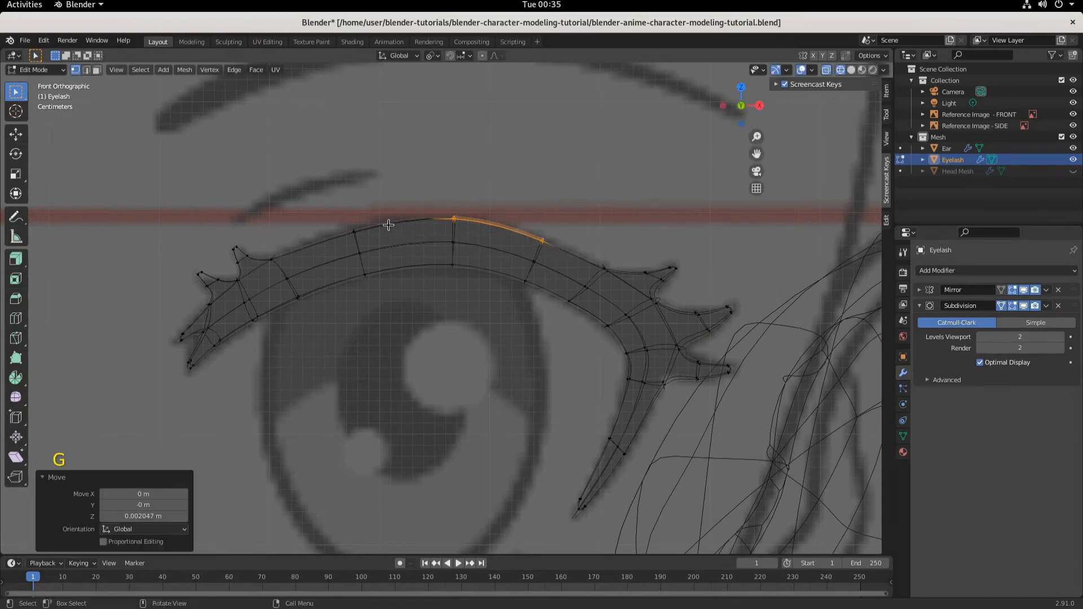
left_click_drag(330, 210, 374, 242)
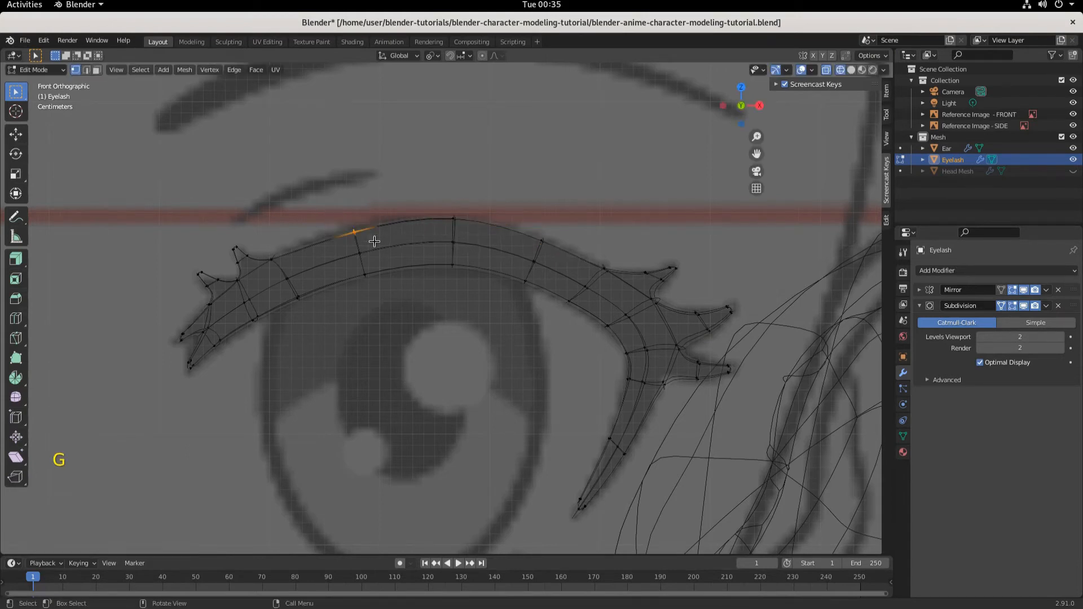
key("g")
left_click(367, 239)
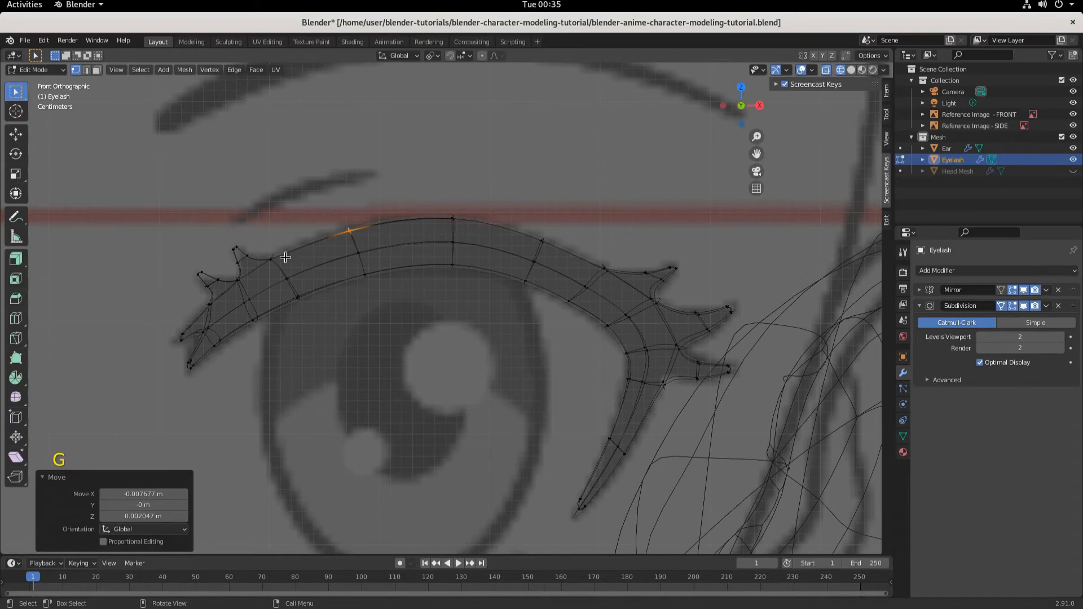
Reposition the tip of the lowest inner-corner spike to follow the reference drawing
left_click_drag(150, 320, 207, 386)
key("g")
left_click(211, 391)
Move the long lower spike's inner root vertex about -0.004 m X and -0.001 m Z, and adjust the lower rim vertex at the outer bend
scroll(481, 469, "down", 2)
scroll(576, 405, "up", 3)
left_click_drag(643, 383, 670, 411)
key("g")
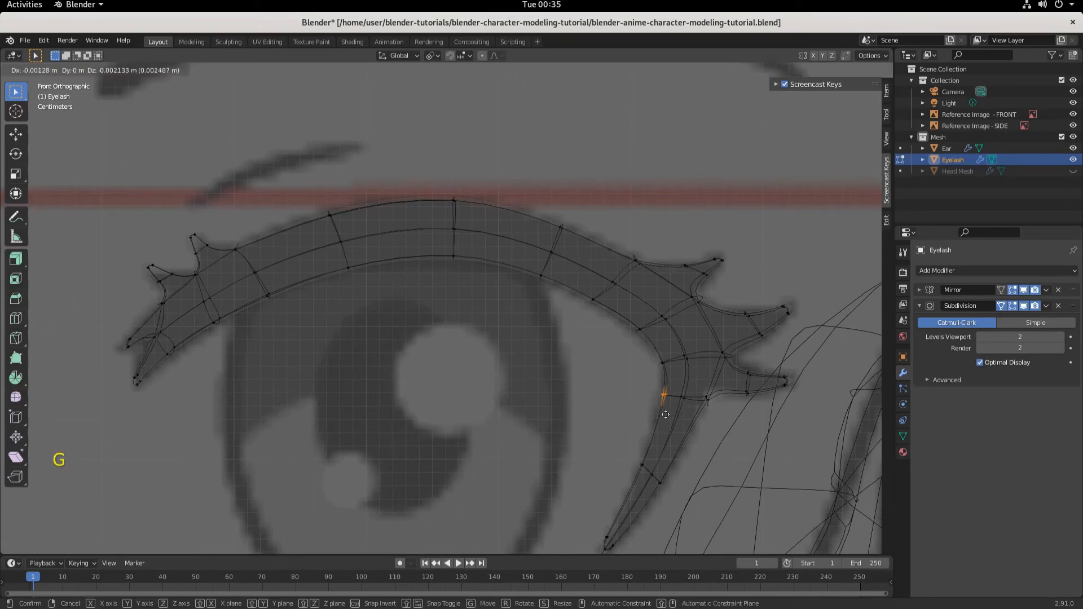
left_click(664, 412)
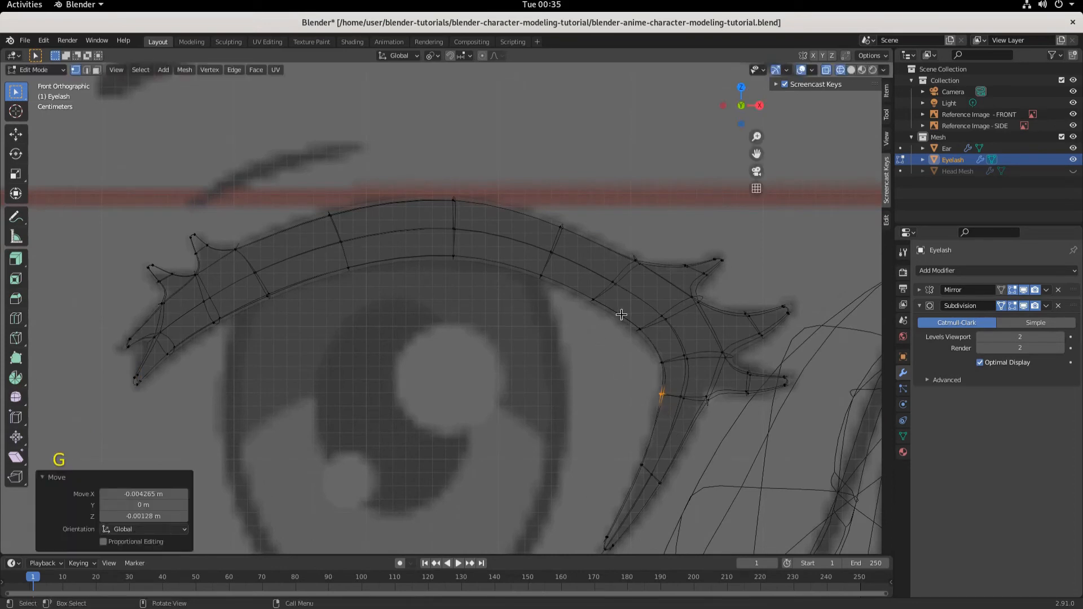
left_click(638, 328)
key("g")
left_click(651, 352)
Duplicate the three thin faces along the eyelash's upper rim to the eyebrow drawing, offset about -0.048 m along X and 0.152 m along Z
scroll(570, 280, "down", 2)
left_click(96, 69)
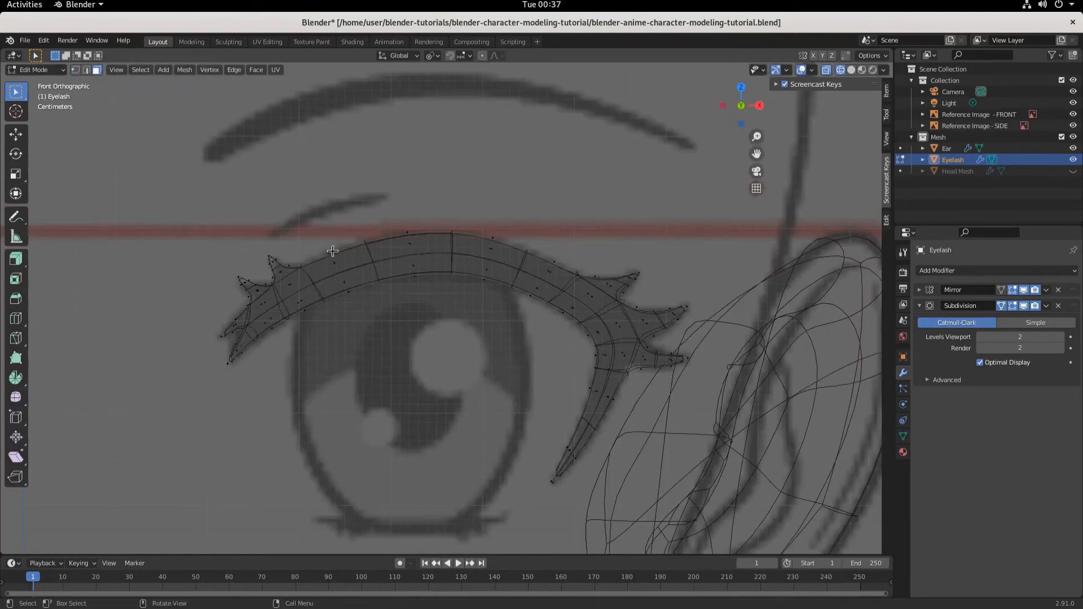
left_click(365, 239)
left_click(404, 241, "shift")
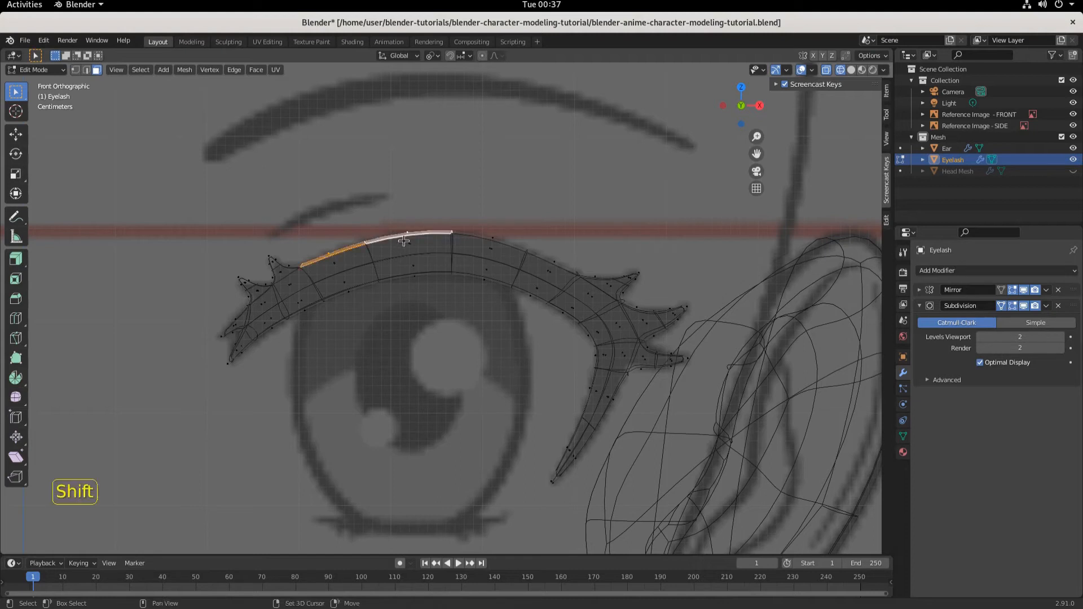
left_click(490, 244, "shift")
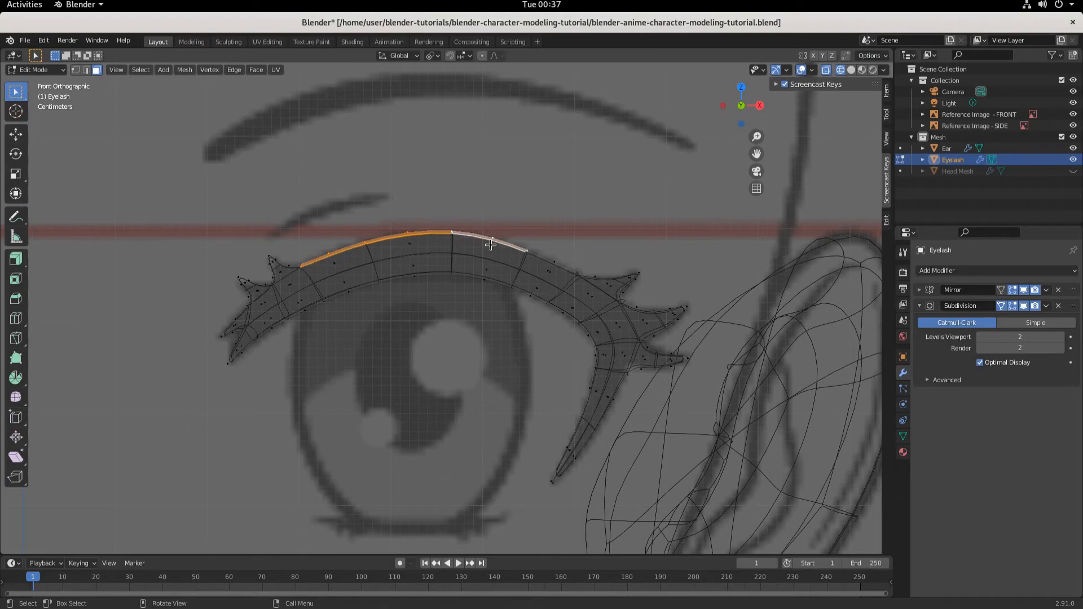
key("shift+d")
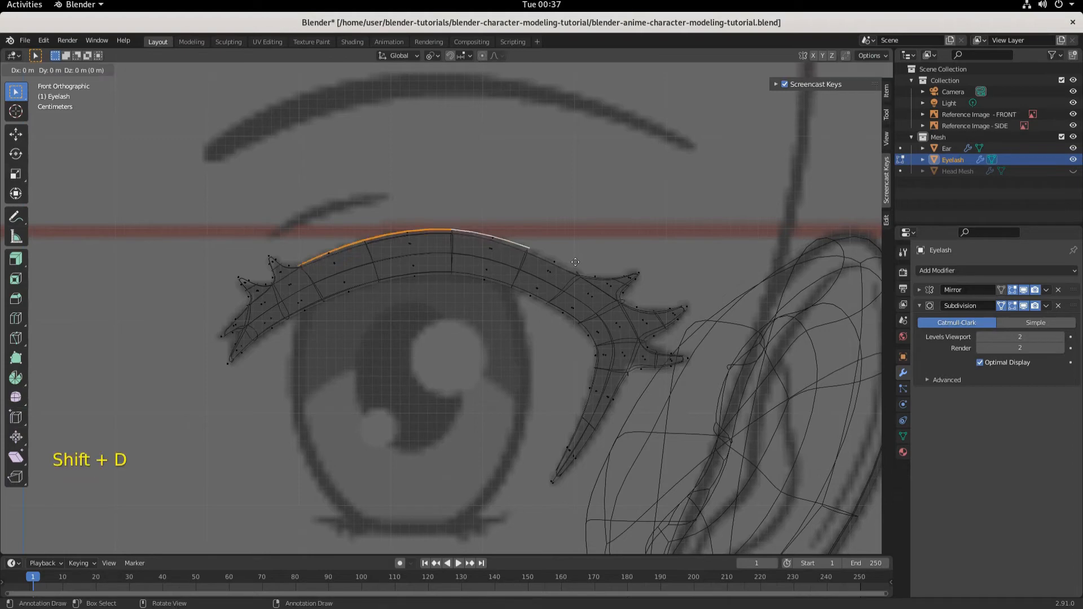
left_click(531, 120)
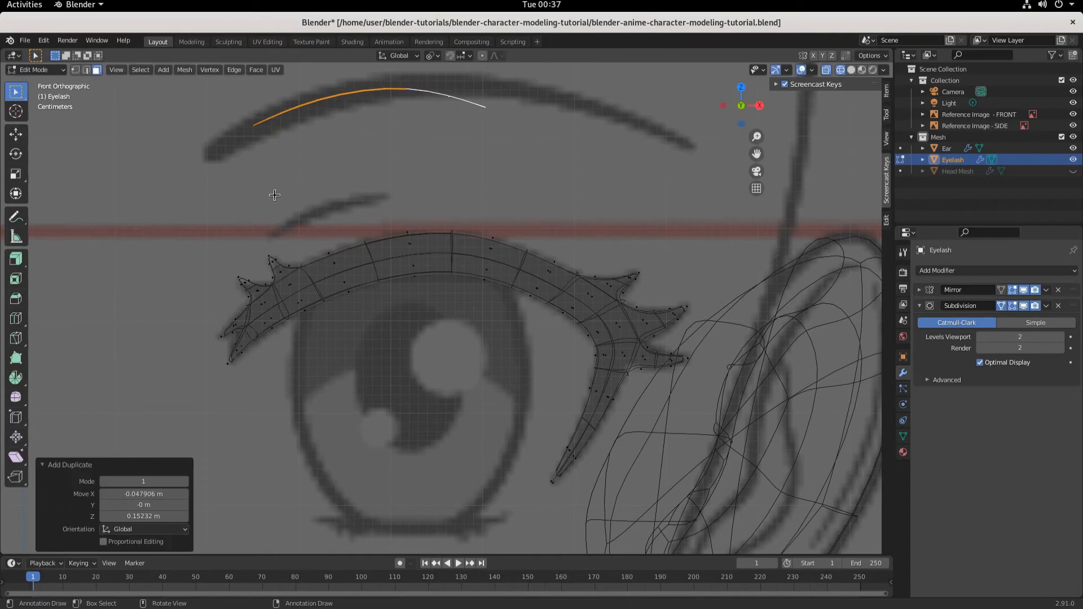
Switch the subdivision type to Simple and move the duplicated strip's outer end vertex to the outer tip of the drawn eyebrow
left_click(1036, 323)
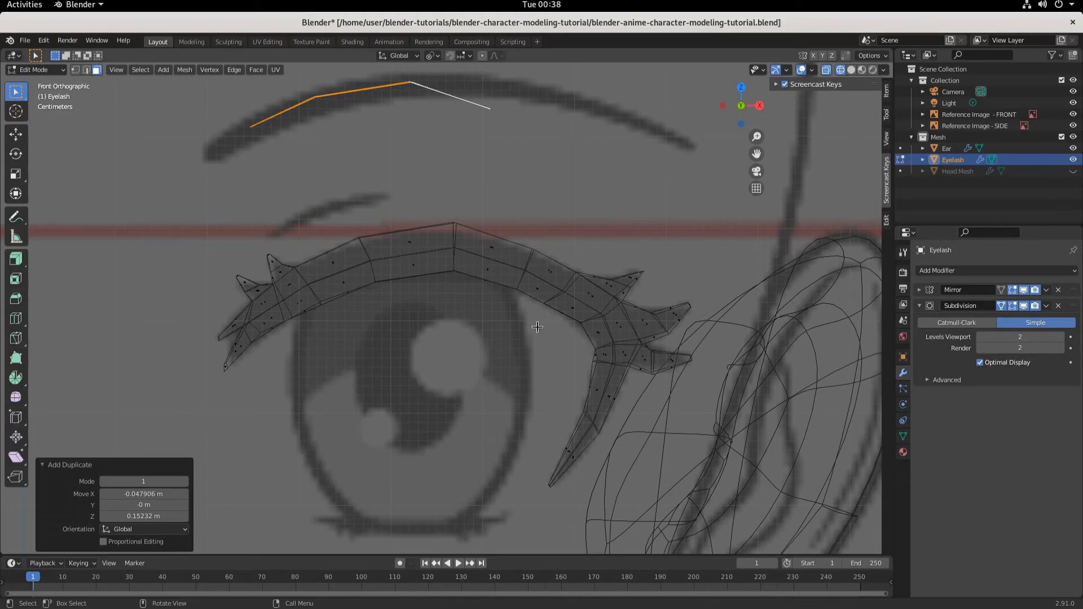
left_click(75, 70)
left_click_drag(466, 91, 528, 145)
key("g")
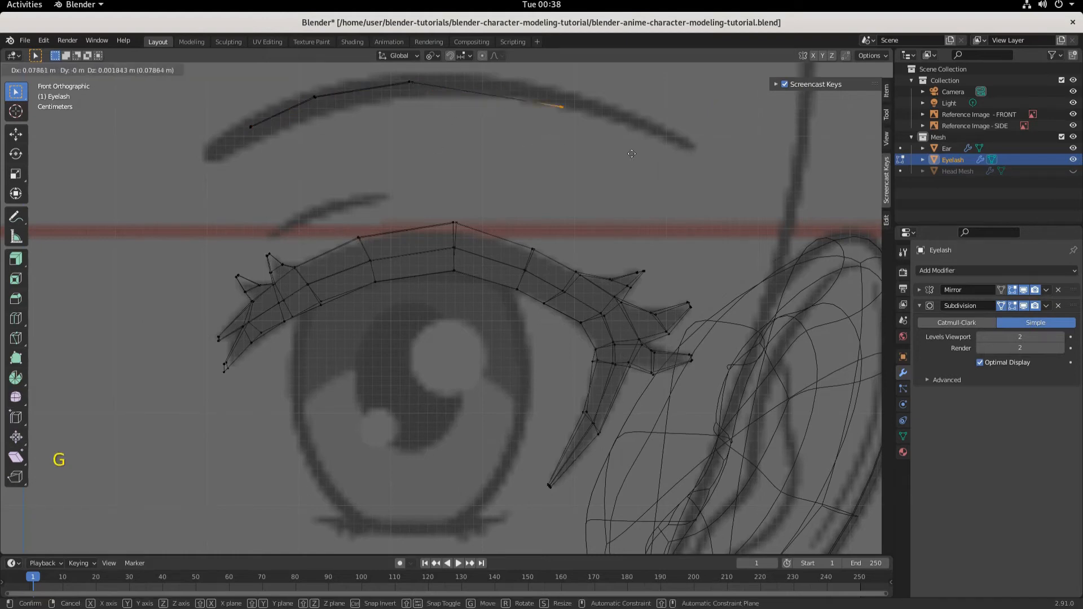
left_click(732, 187)
Place the strip's outer middle vertex on the eyebrow's lower edge, and move the inner middle vertex about 0.042 m X and -0.005 m Z
left_click(401, 80)
key("g")
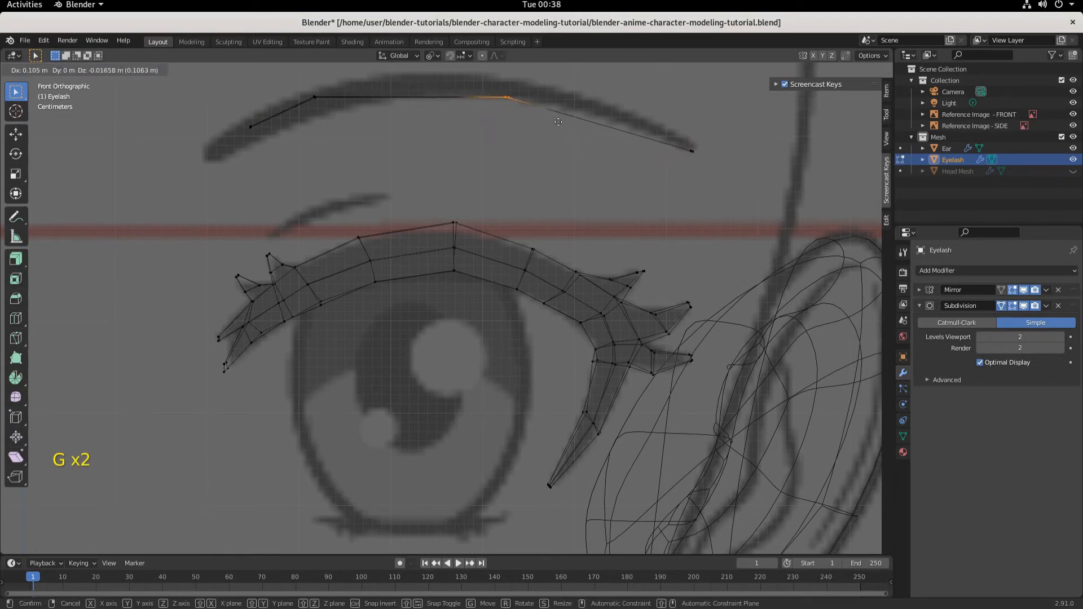
left_click(607, 130)
left_click_drag(293, 85, 347, 116)
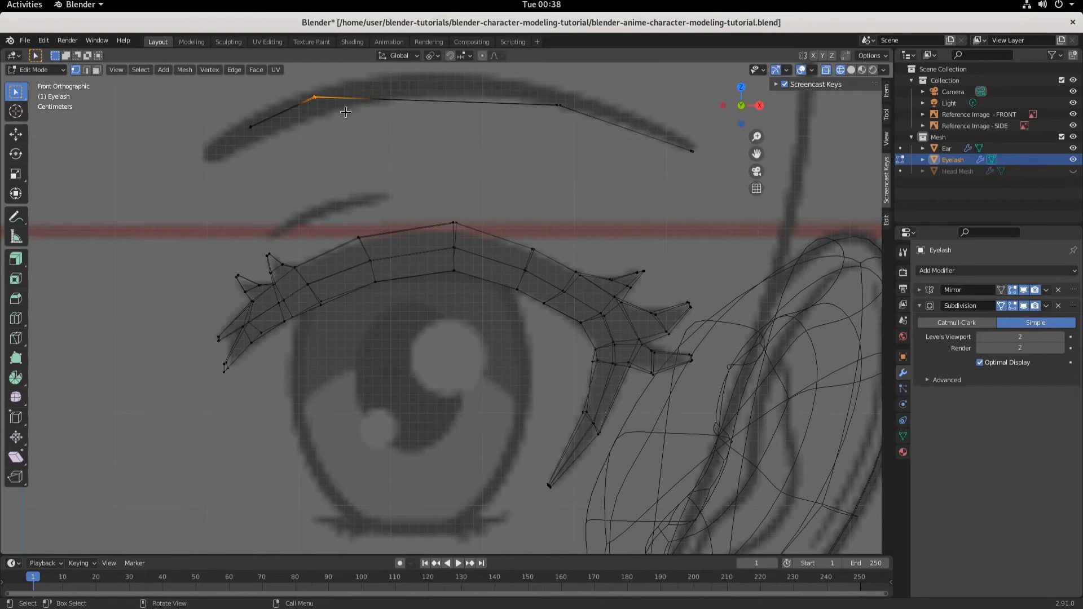
key("g")
left_click(399, 116)
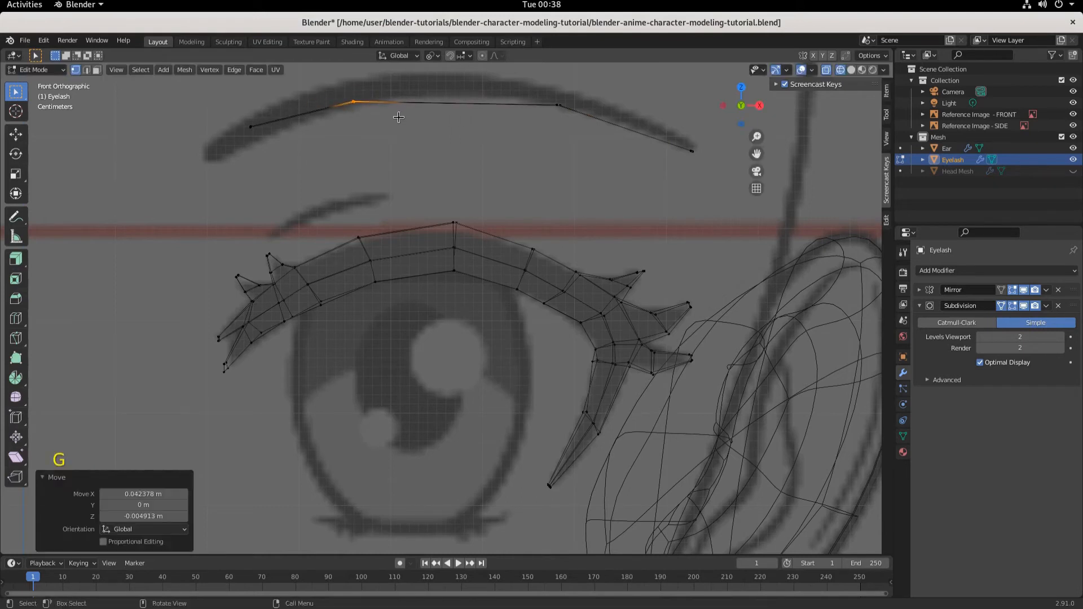
Move the strip's inner end vertex to the eyebrow's inner tip, and its neighbouring vertex about 0.037 m along X and 0.007 m along Z
left_click_drag(237, 108, 282, 156)
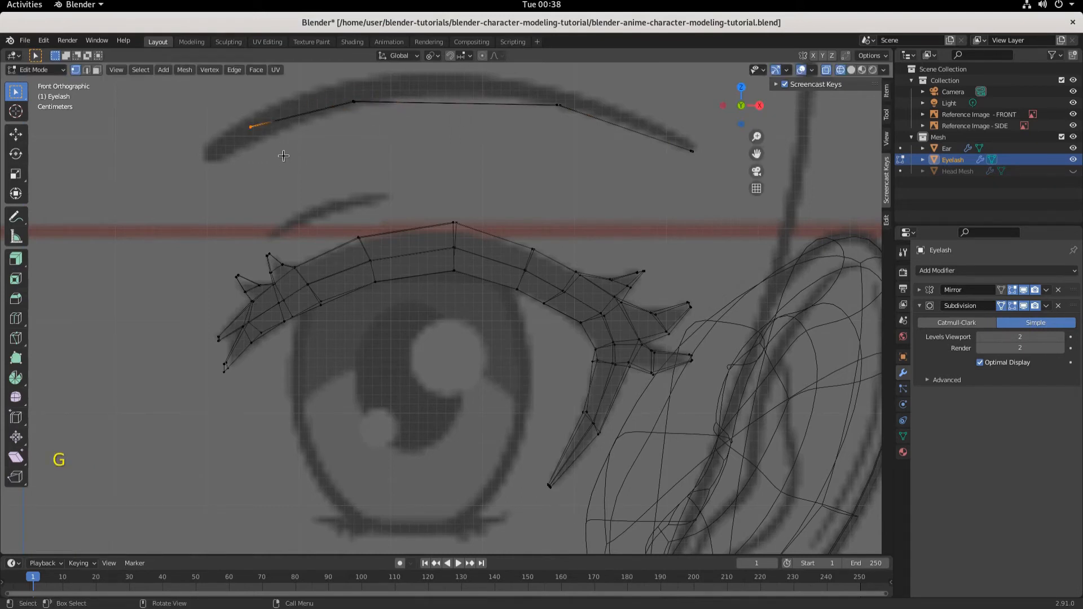
key("g")
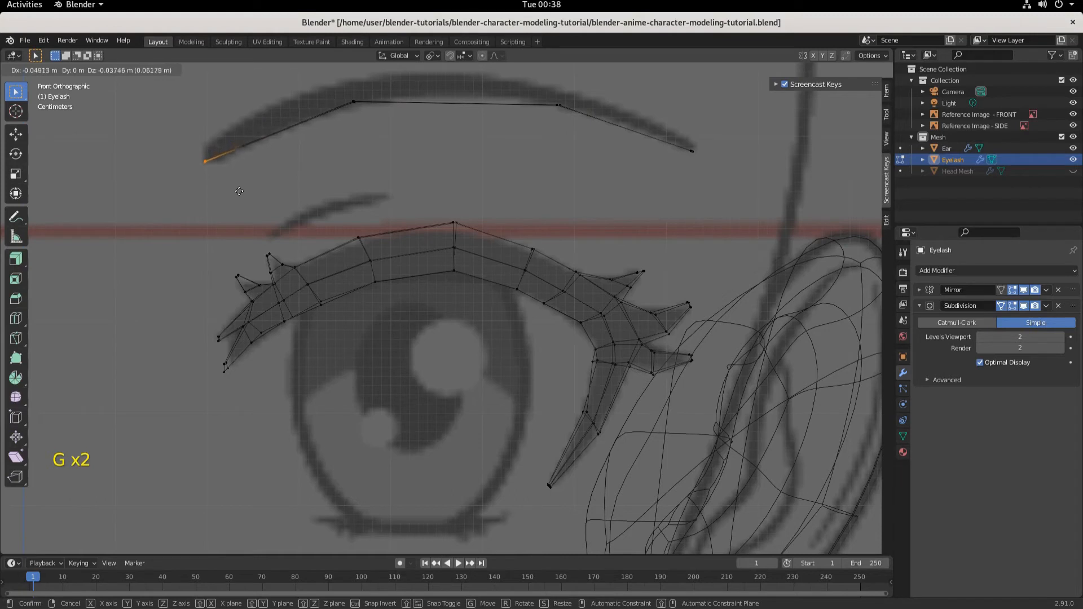
left_click(239, 191)
left_click(351, 101)
key("g")
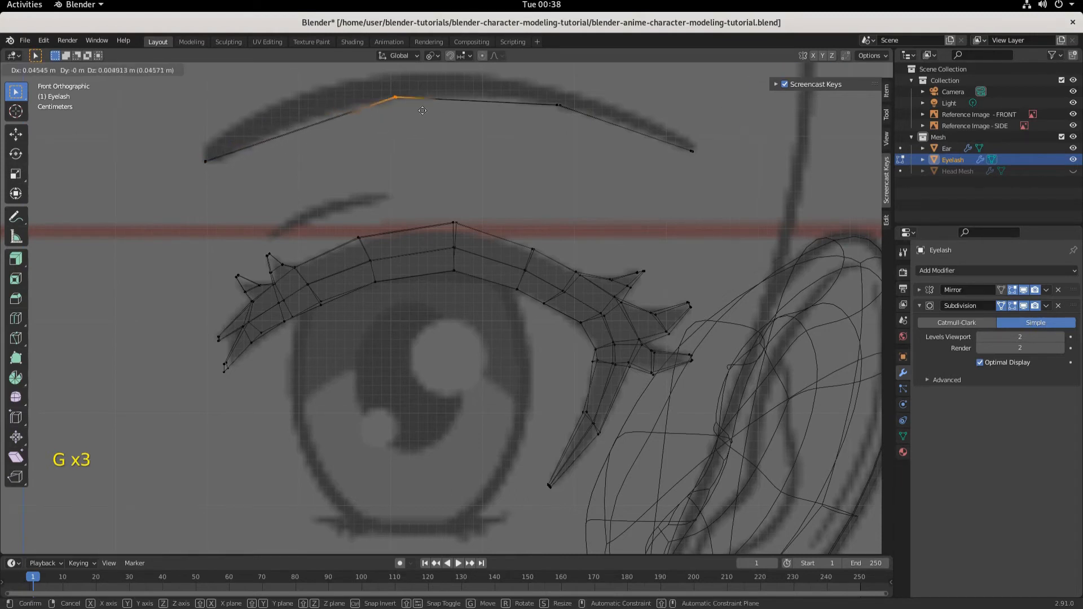
left_click(414, 109)
Move the strip's inner end vertex about 0.074 m along X and 0.033 m along Z, back along the eyebrow's lower edge
key("b")
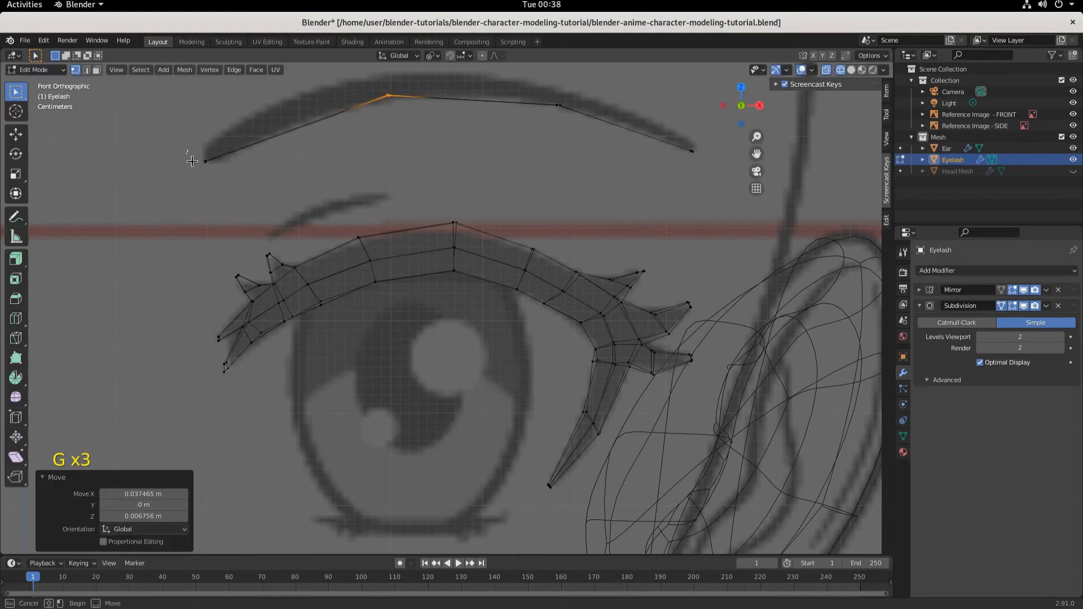
left_click_drag(191, 161, 243, 187)
key("g")
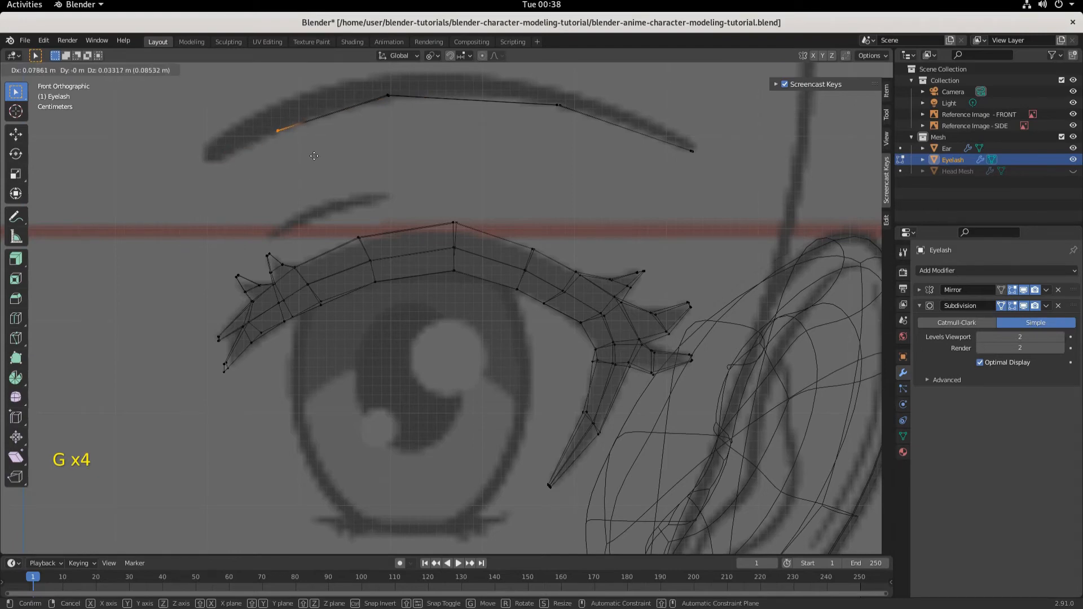
left_click(309, 155)
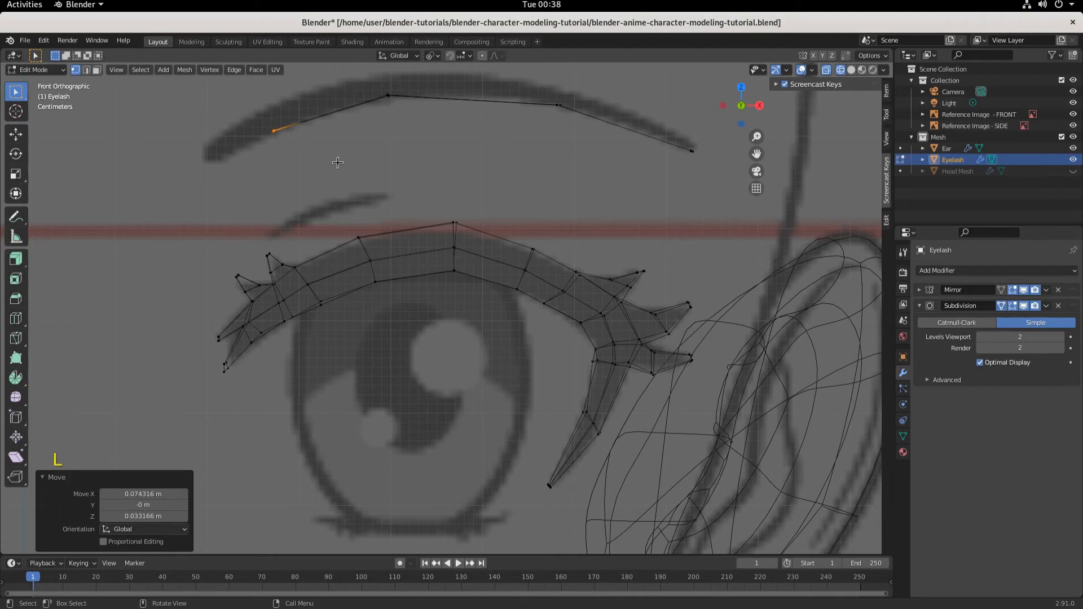
Extrude the whole linked eyebrow strip along its normals with an offset of about -0.0246 m to cover the drawn eyebrow's thickness
left_click(275, 139)
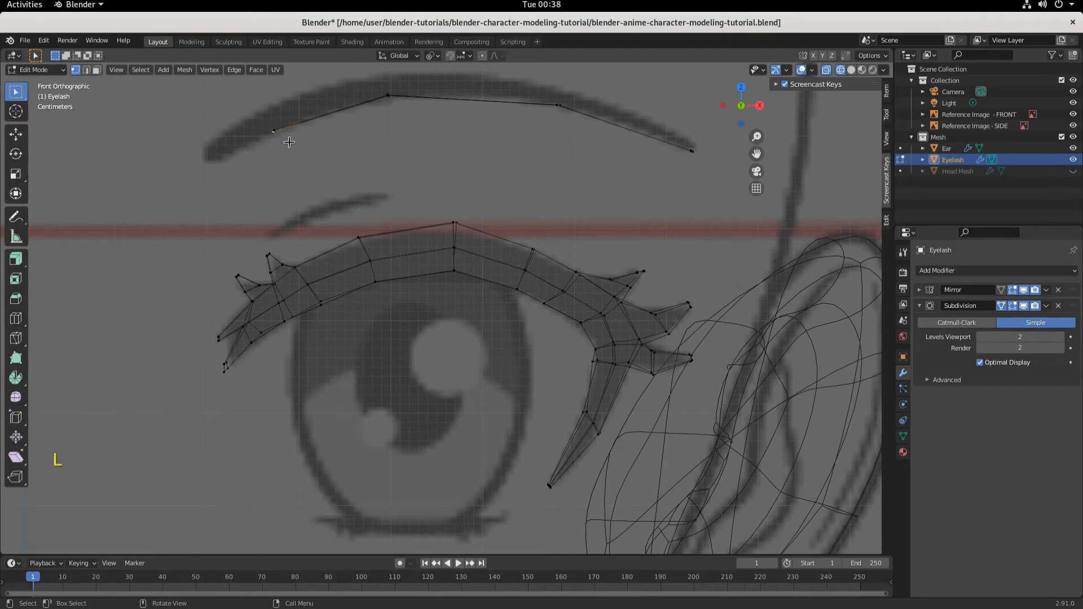
key("l")
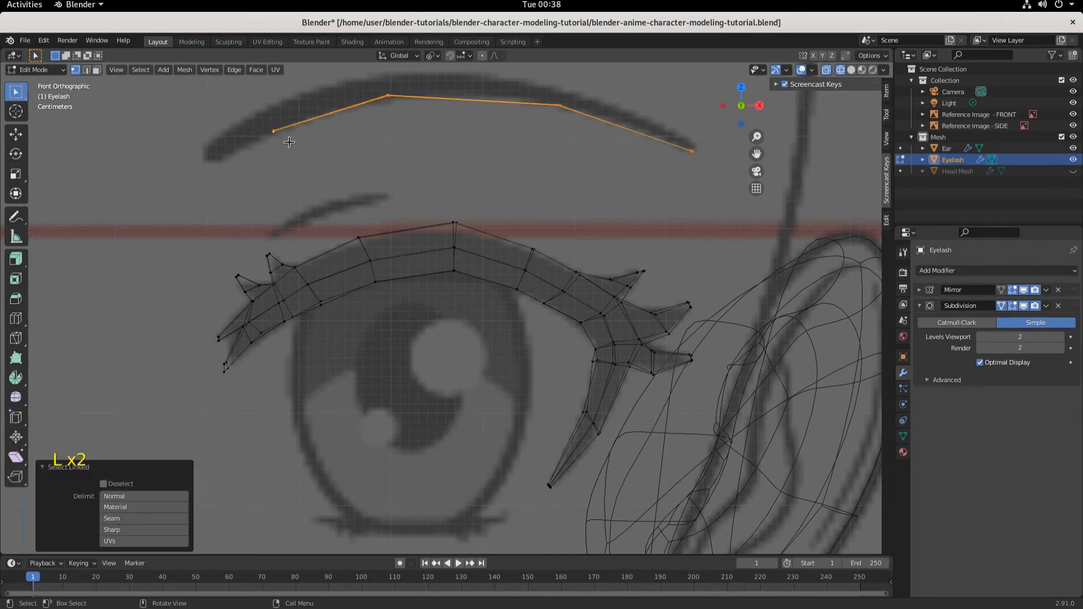
left_click(256, 70)
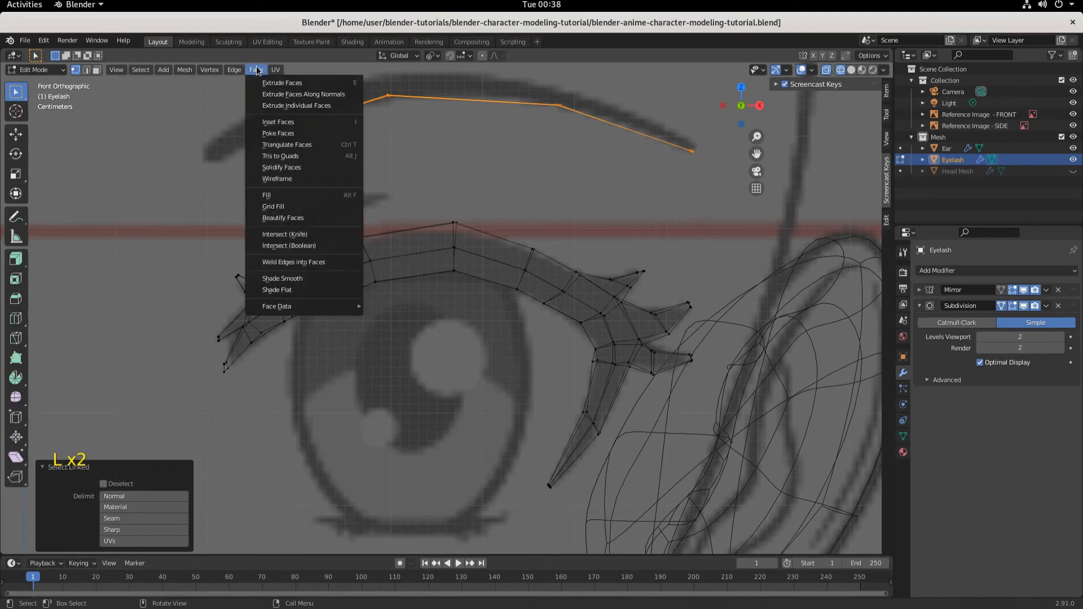
left_click(277, 94)
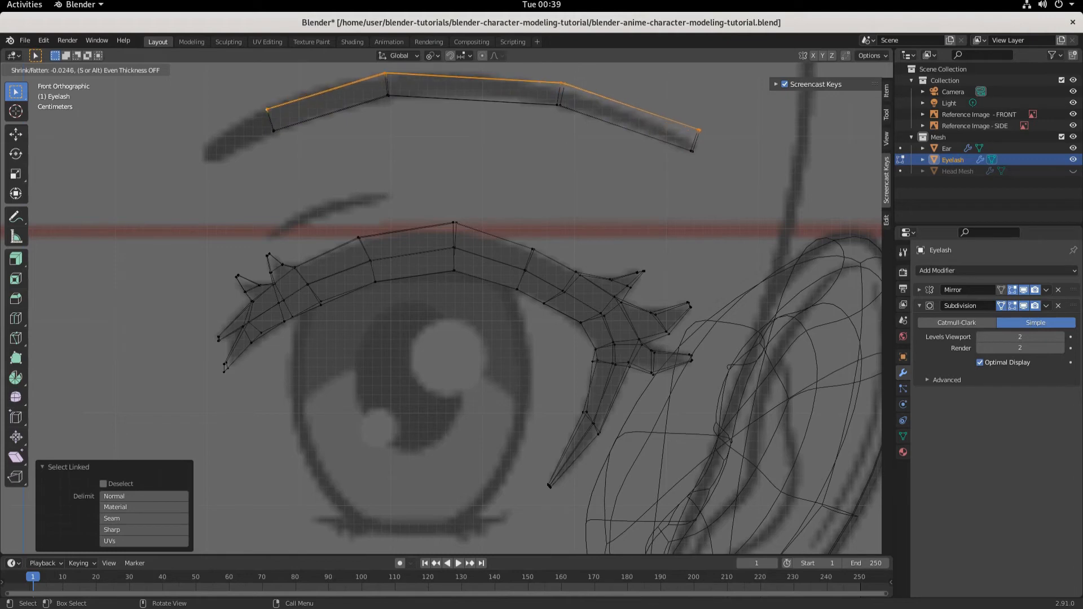
left_click(276, 105)
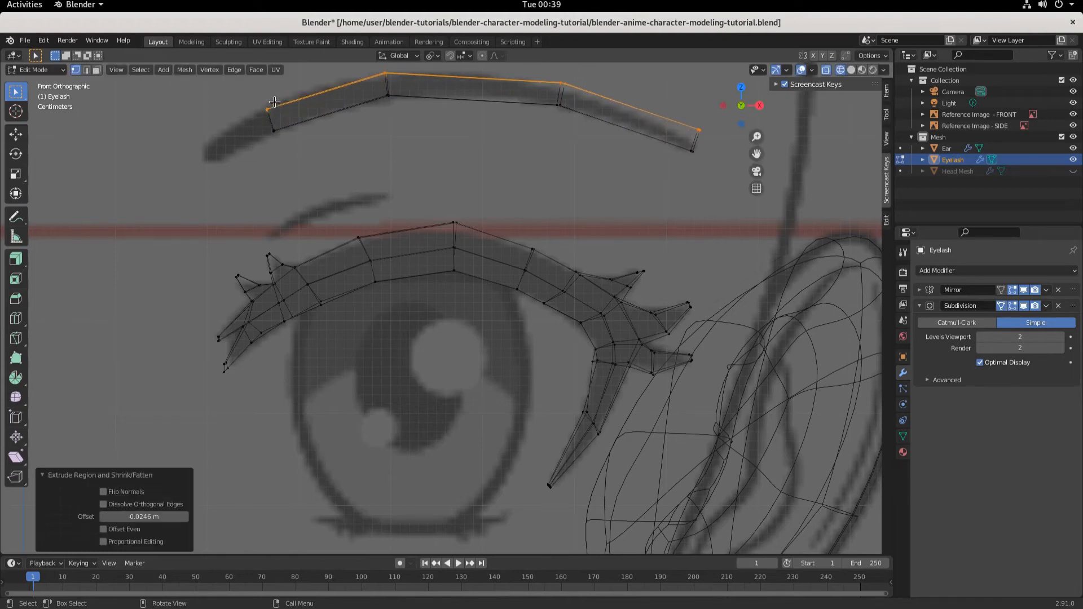
Extrude the eyebrow's inner end about 0.074 m towards the drawn inner tip
left_click_drag(241, 97, 312, 163)
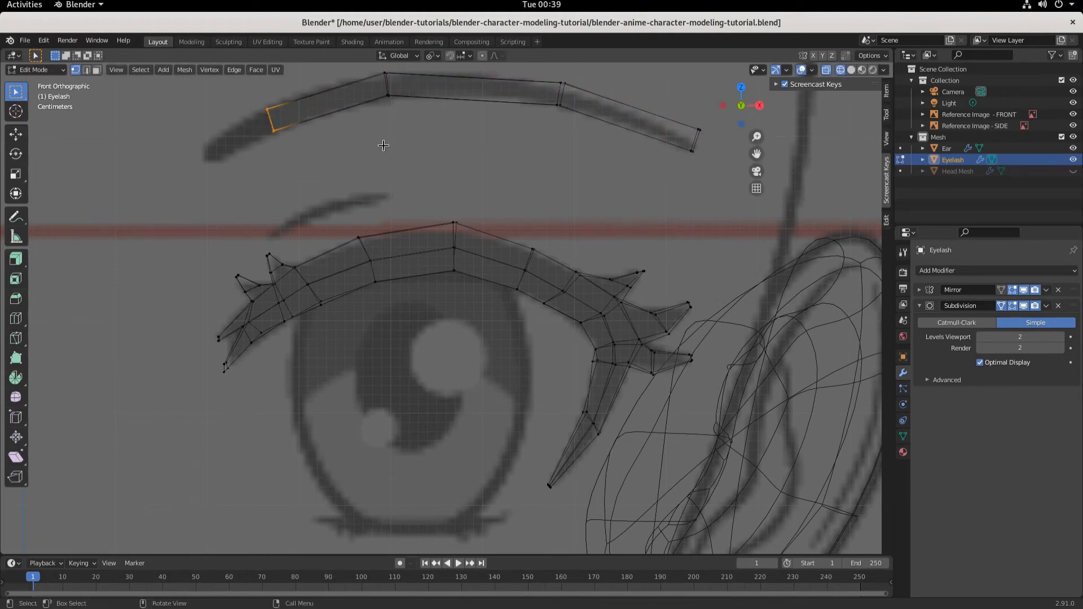
key("e")
left_click(322, 180)
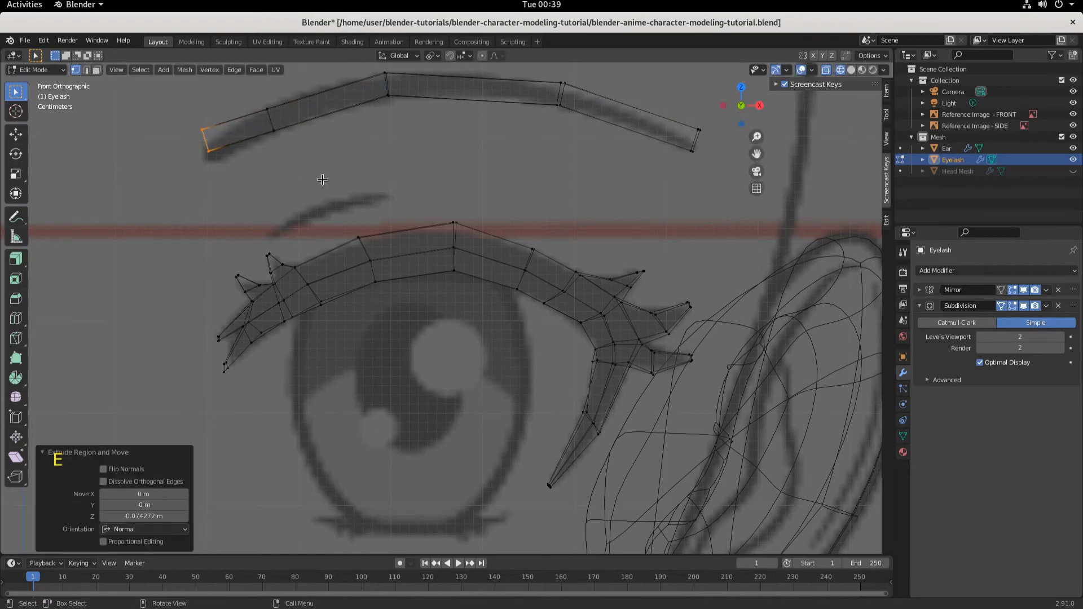
Move the eyebrow's extruded inner end about 0.005 m along X and -0.018 m along Z, and rotate it about 25.5°
key("g")
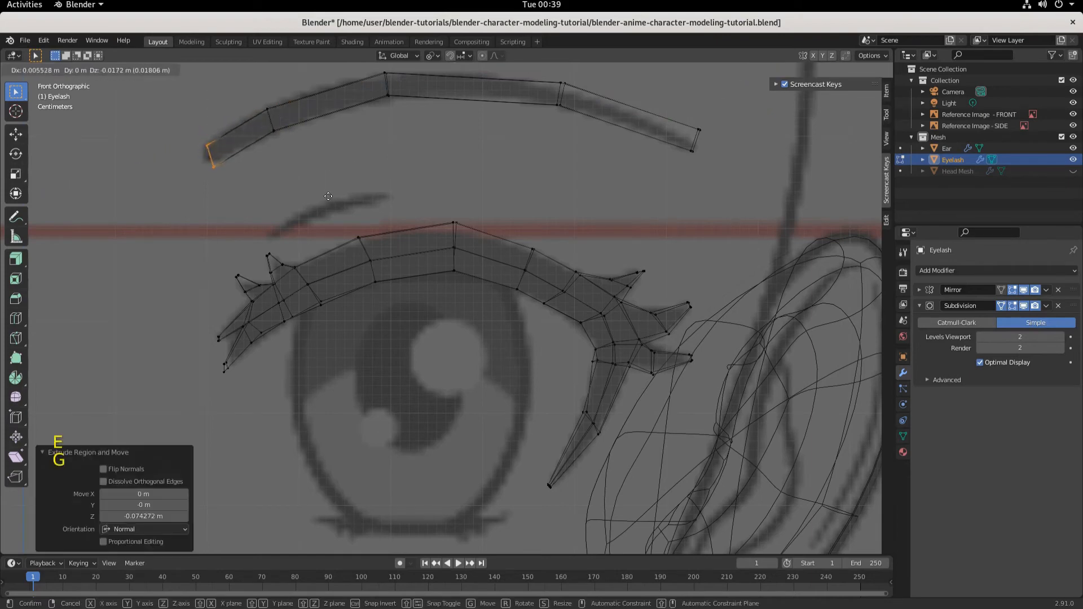
left_click(327, 196)
key("r")
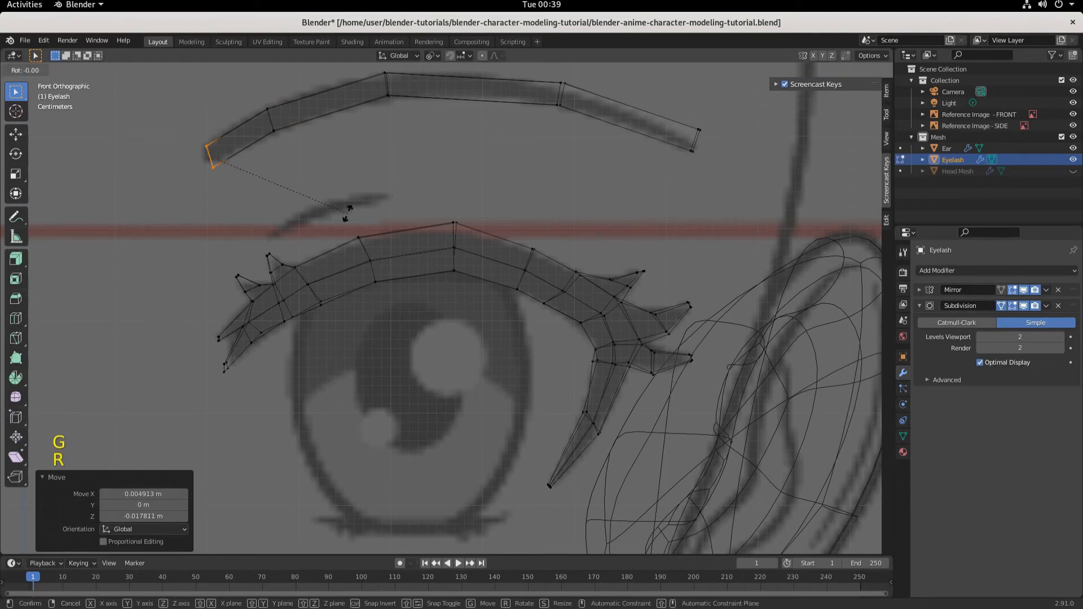
left_click(439, 145)
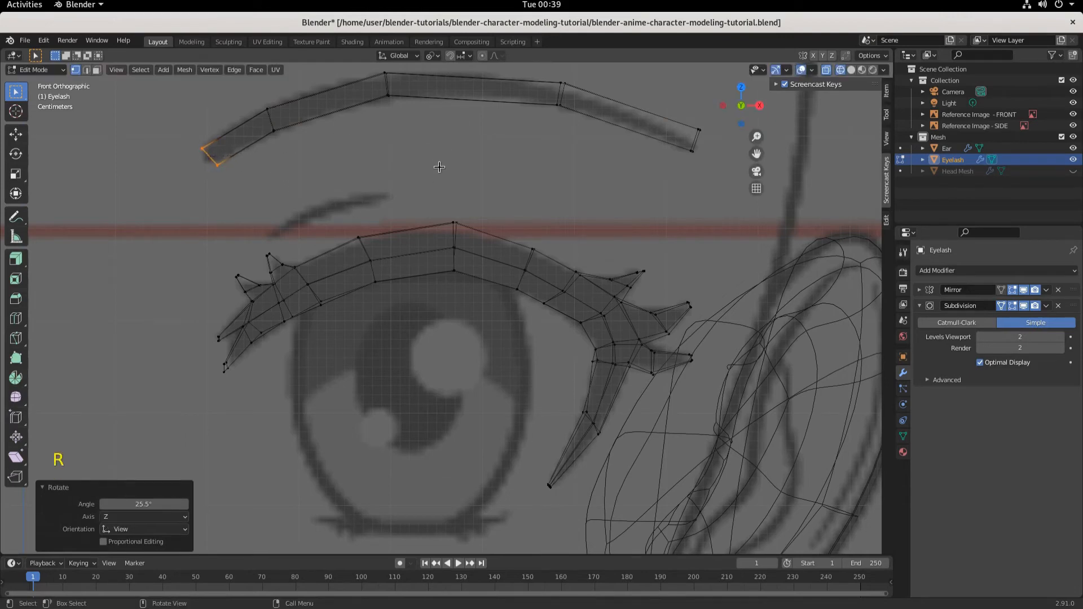
Scale the eyebrow's inner end by about 0.681 and lower the upper vertex of its outer end about 0.016 m along Z
key("s")
left_click(276, 193)
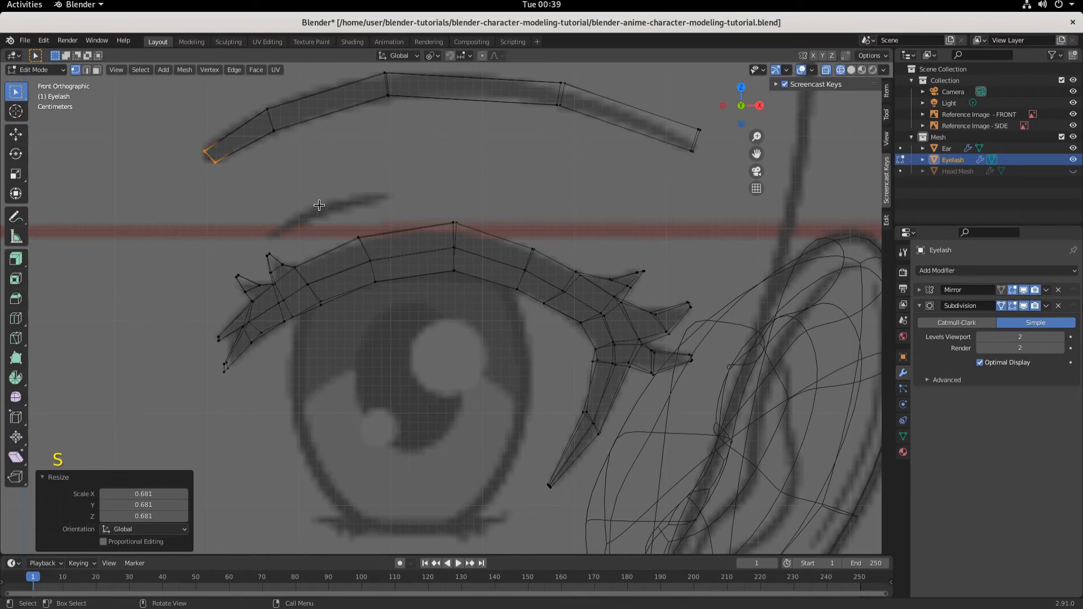
left_click(715, 141)
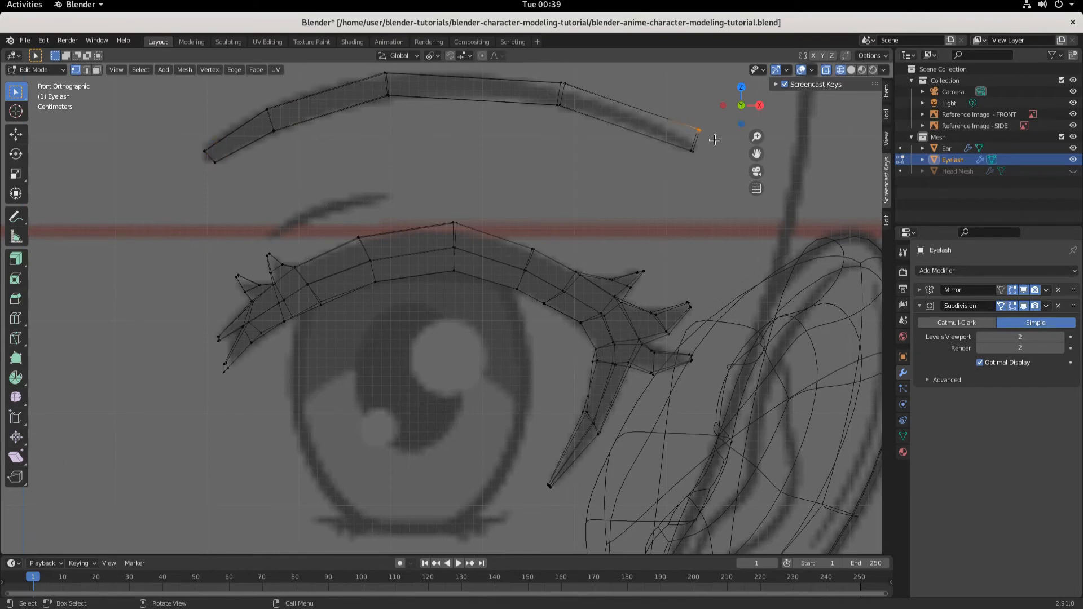
key("g")
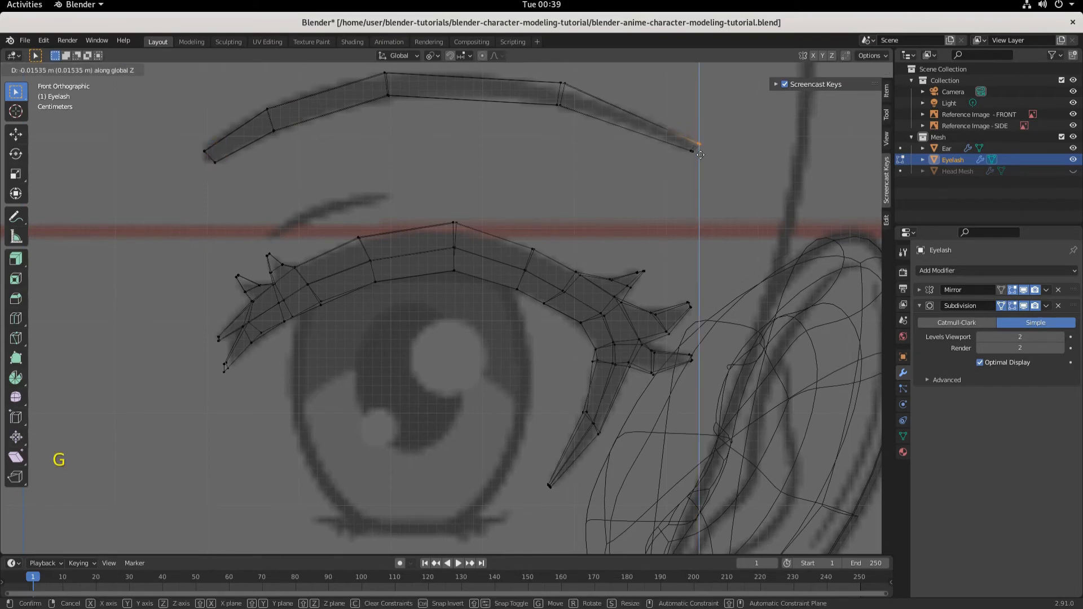
left_click(698, 156)
Lower the upper vertices at the eyebrow's outer bend about 0.007 m along Z to follow the drawn upper edge
left_click(558, 83)
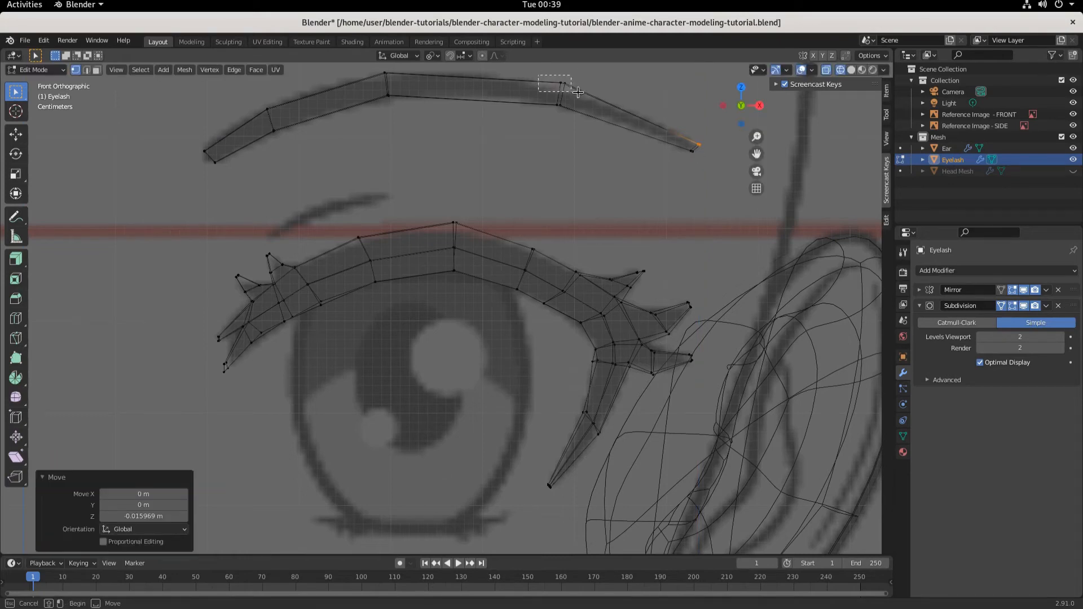
left_click(16, 134)
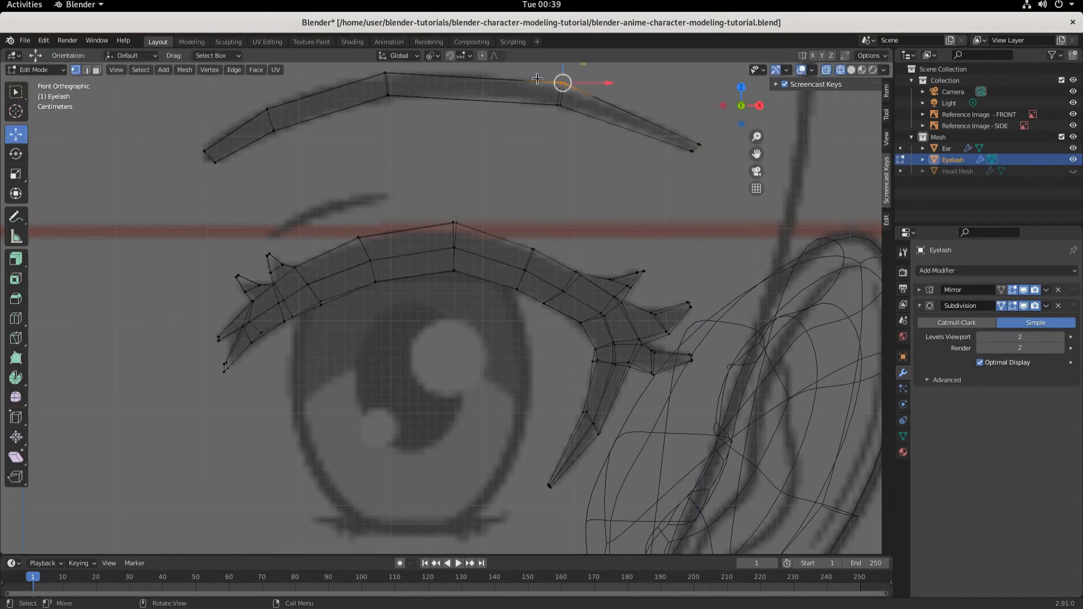
scroll(541, 113, "down", 2)
left_click_drag(530, 107, 521, 110)
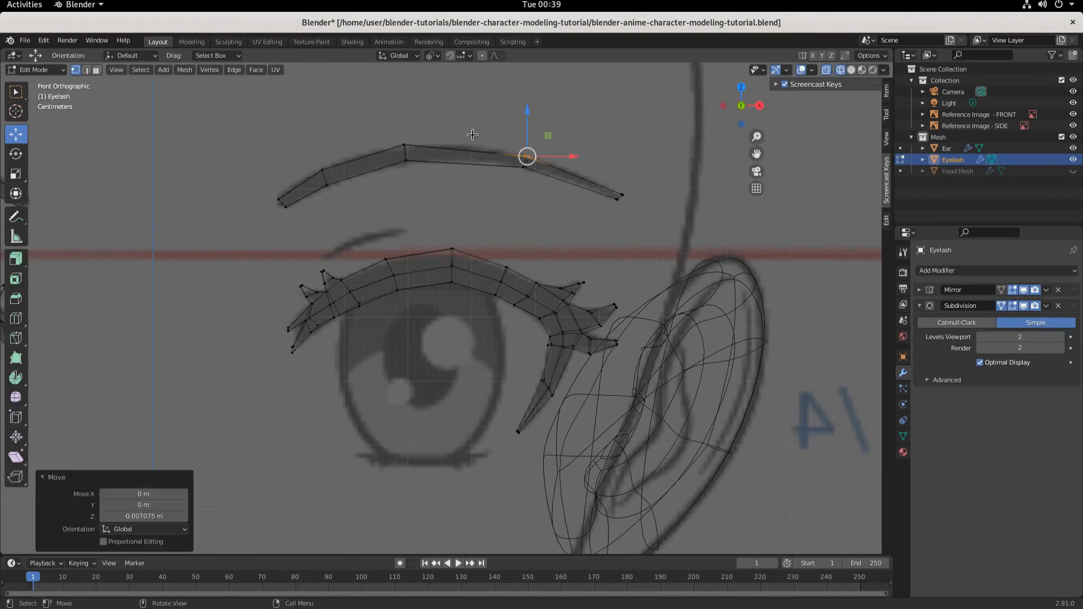
Switch the Eyelash object's Subdivision modifier from Simple to Catmull-Clark
scroll(361, 172, "up", 1)
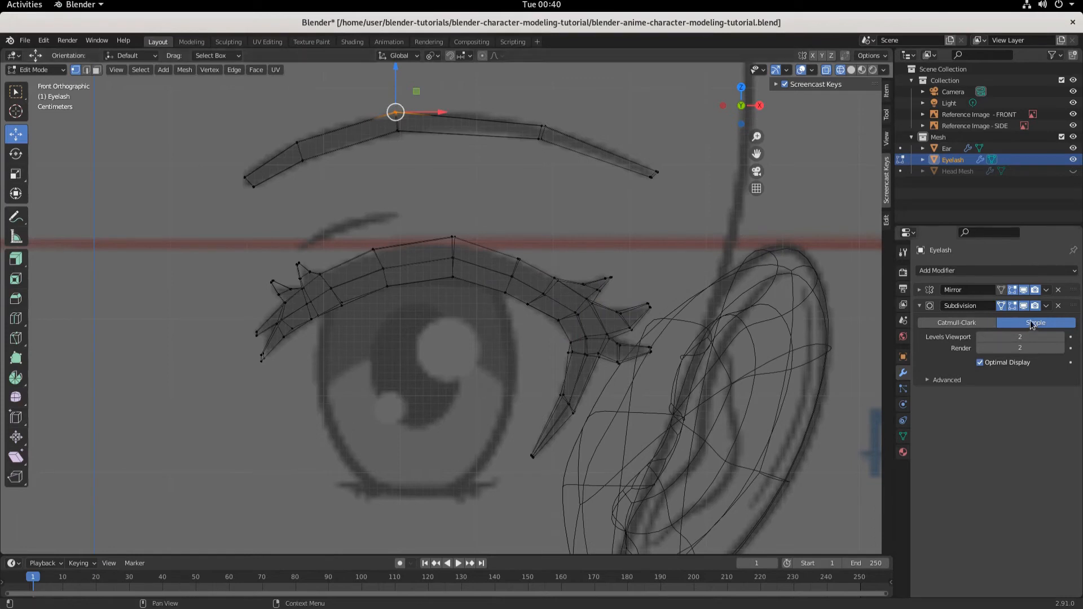
left_click(968, 325)
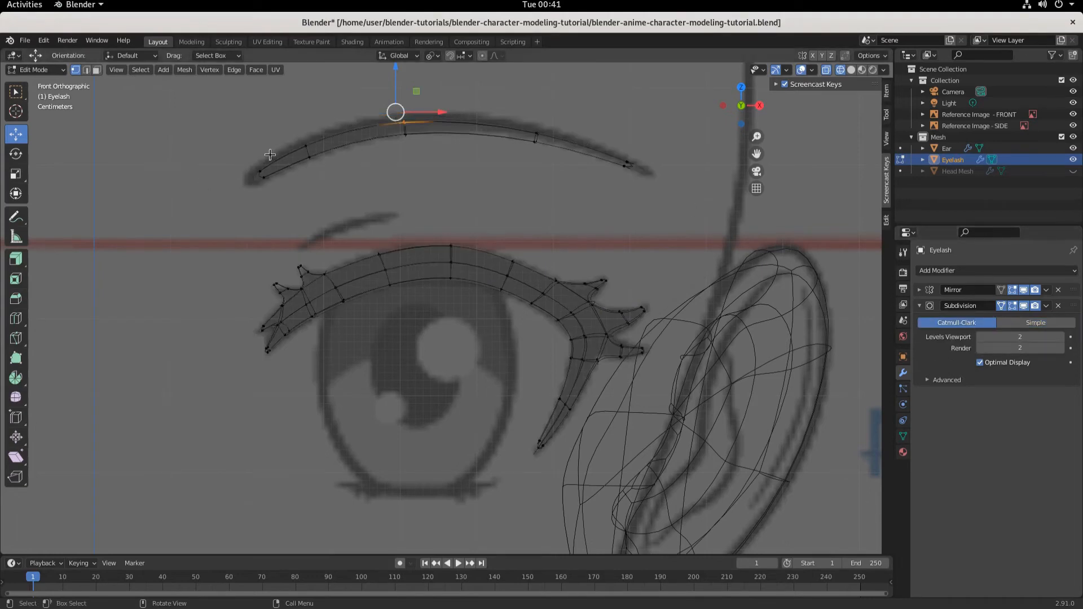
Scale the eyebrow's inner end by about 1.919 and move it about -0.016 m along X and -0.005 m along Z
left_click_drag(224, 157, 258, 180)
key("s")
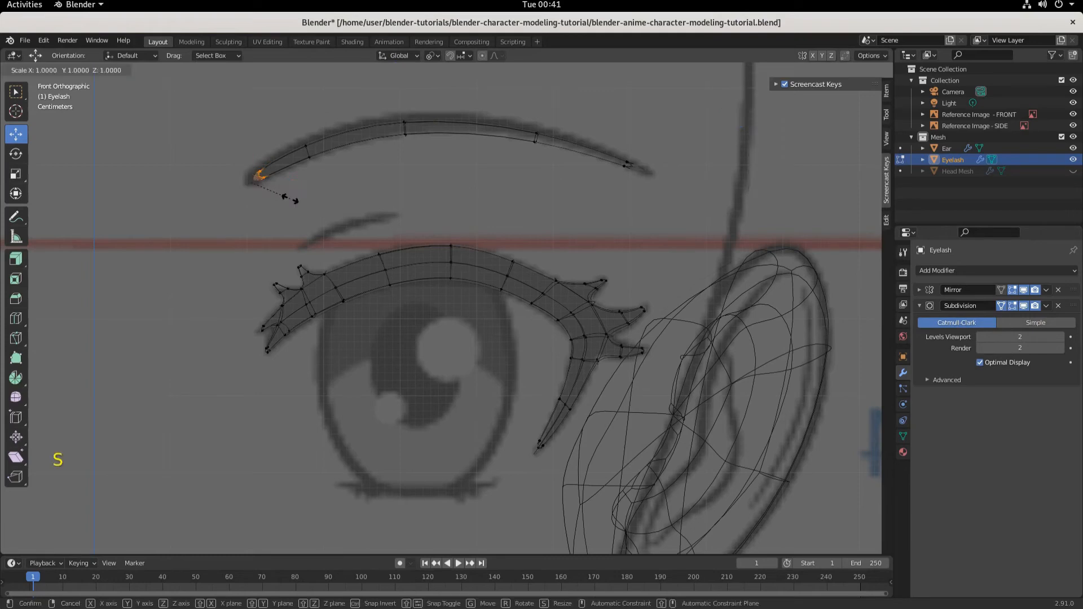
left_click(326, 216)
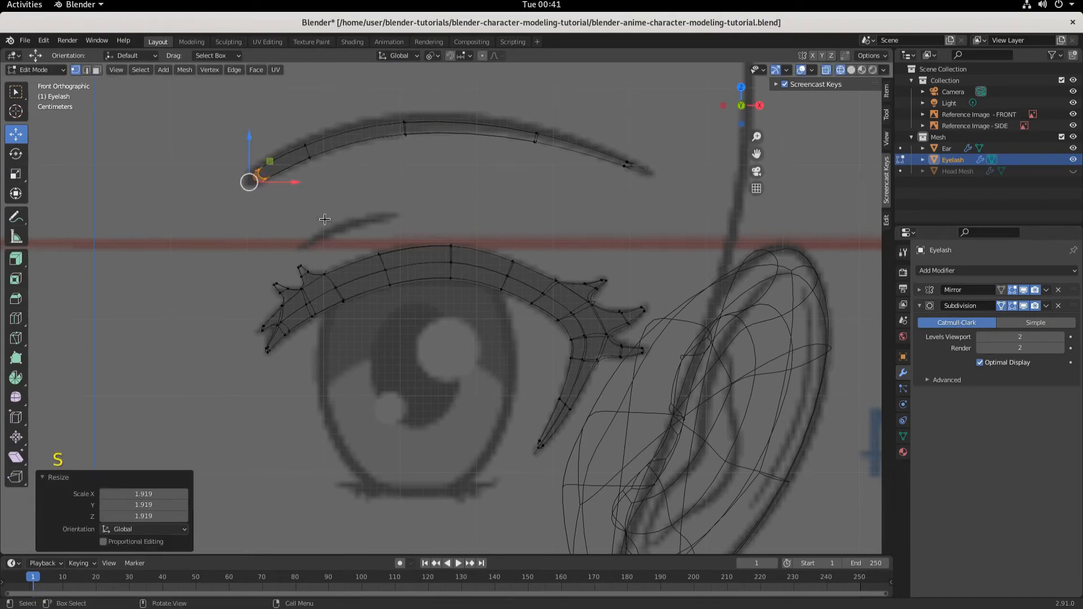
key("g")
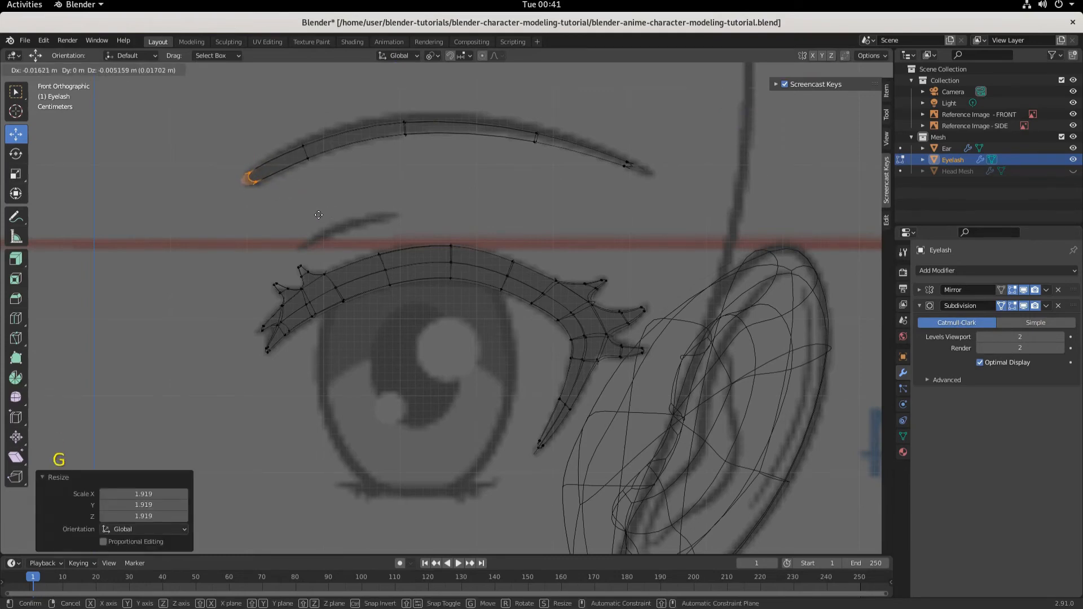
left_click(318, 215)
Scale the eyebrow's inner middle segment by about 1.139 and shift it about -0.001 m along X and 0.004 m along Z
left_click_drag(293, 91, 434, 178)
key("s")
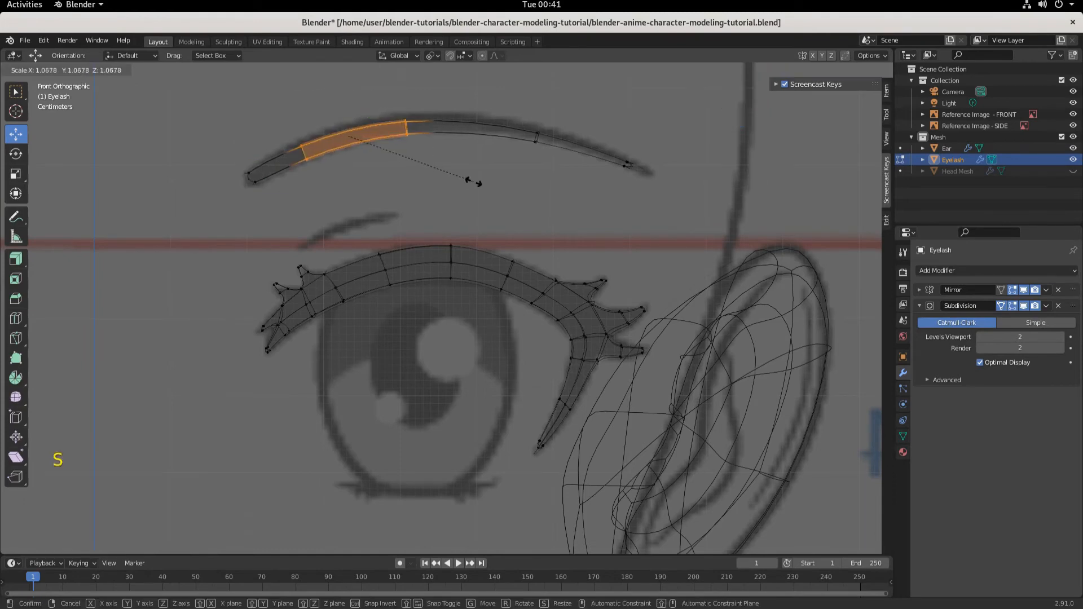
left_click(480, 181)
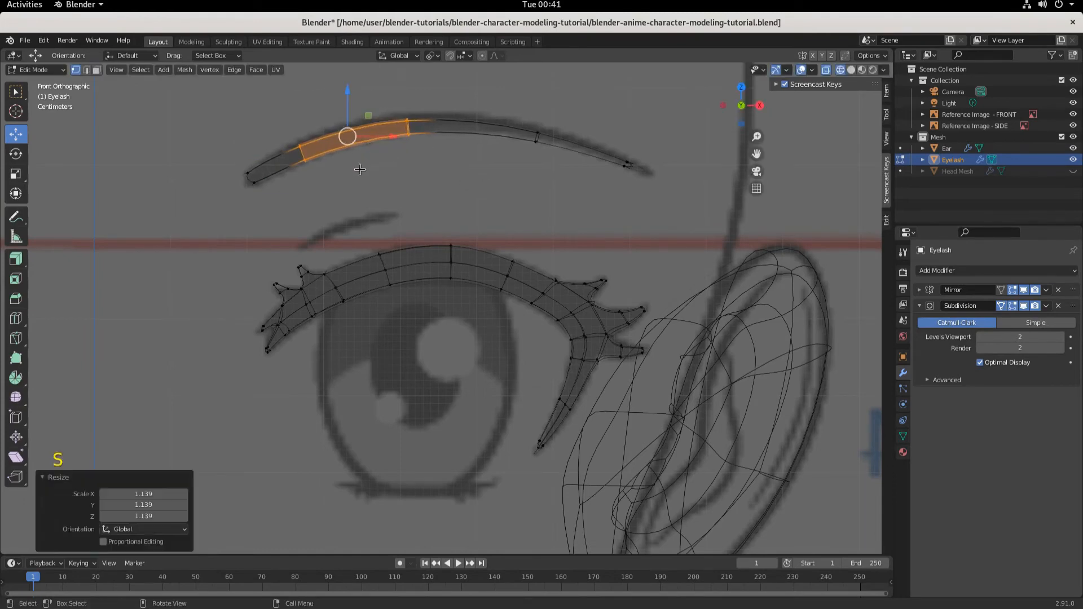
key("g")
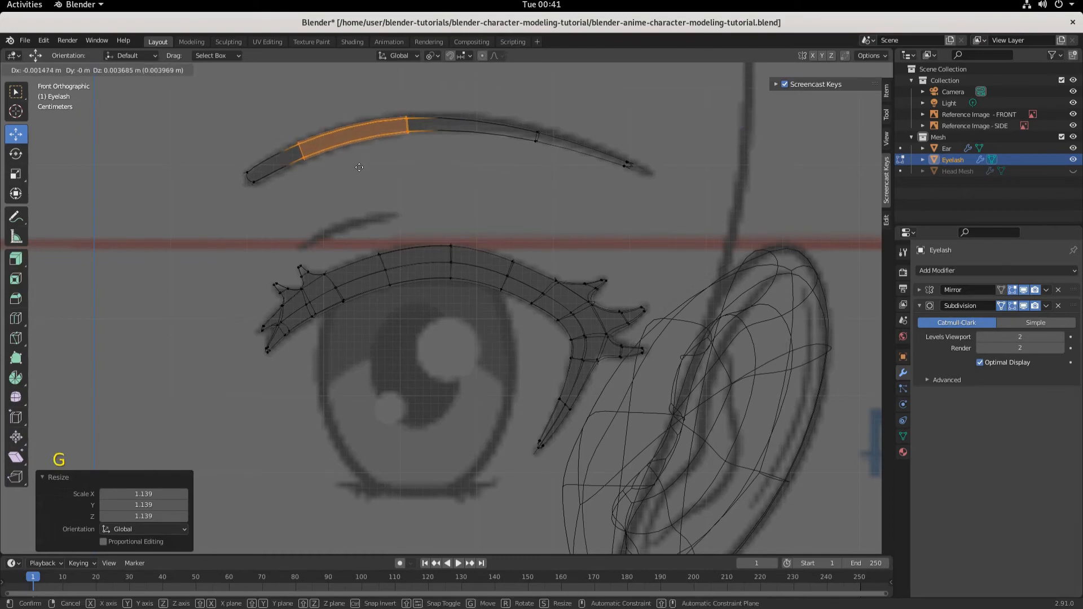
left_click(359, 168)
Scale up the edge loop at the eyebrow's highest point slightly to match the drawn thickness
left_click(391, 99)
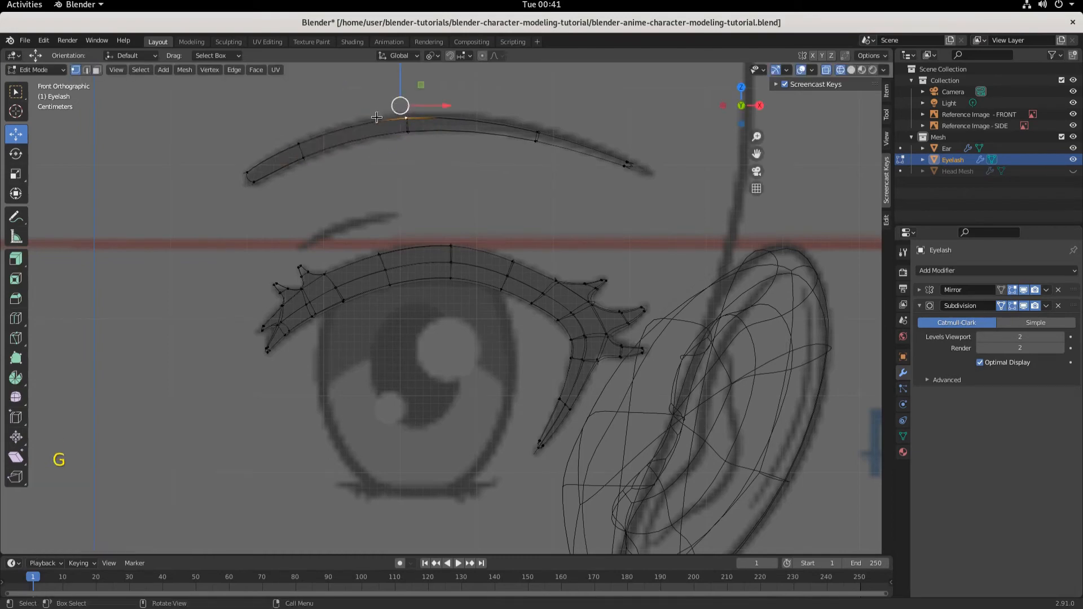
left_click_drag(363, 104, 437, 160)
key("s")
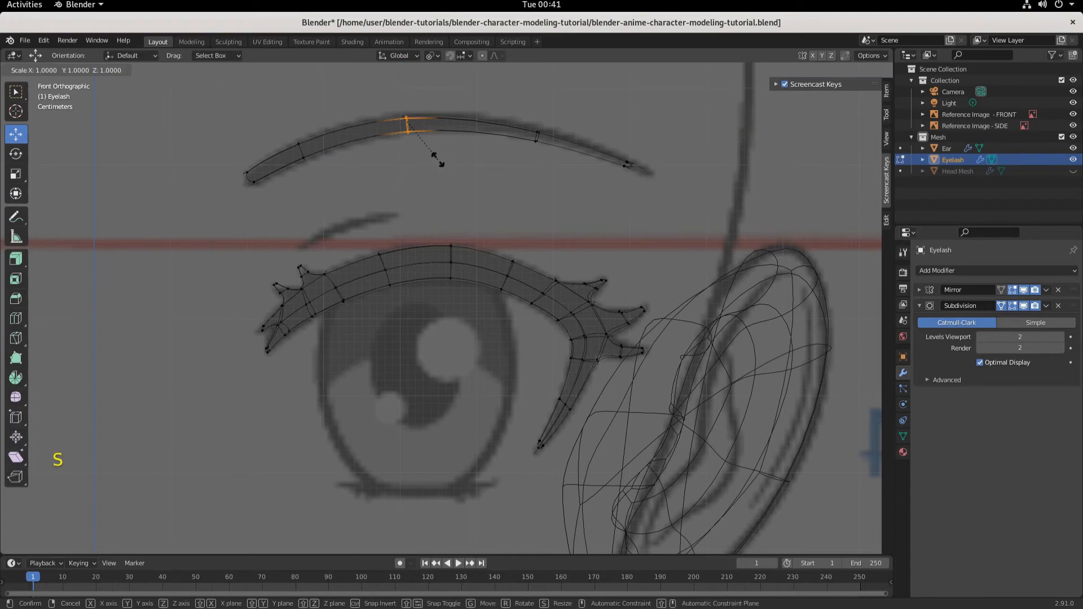
left_click(444, 165)
Move the eyebrow's outer bend loop about 0.006 m along X and 0.008 m along Z, and scale it by about 1.261
left_click_drag(510, 91, 563, 170)
key("g")
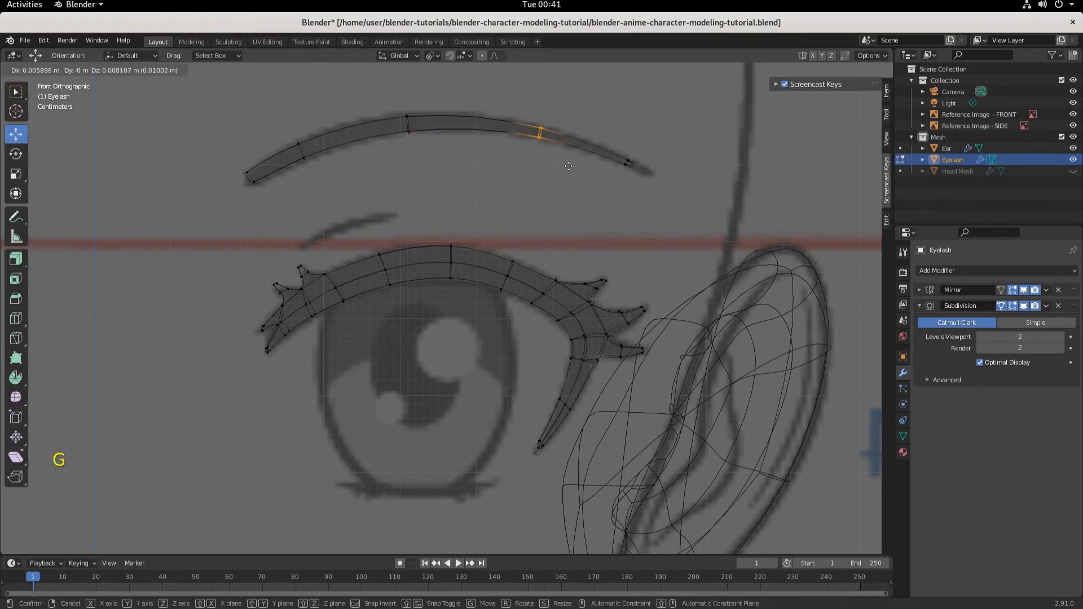
left_click(569, 167)
key("s")
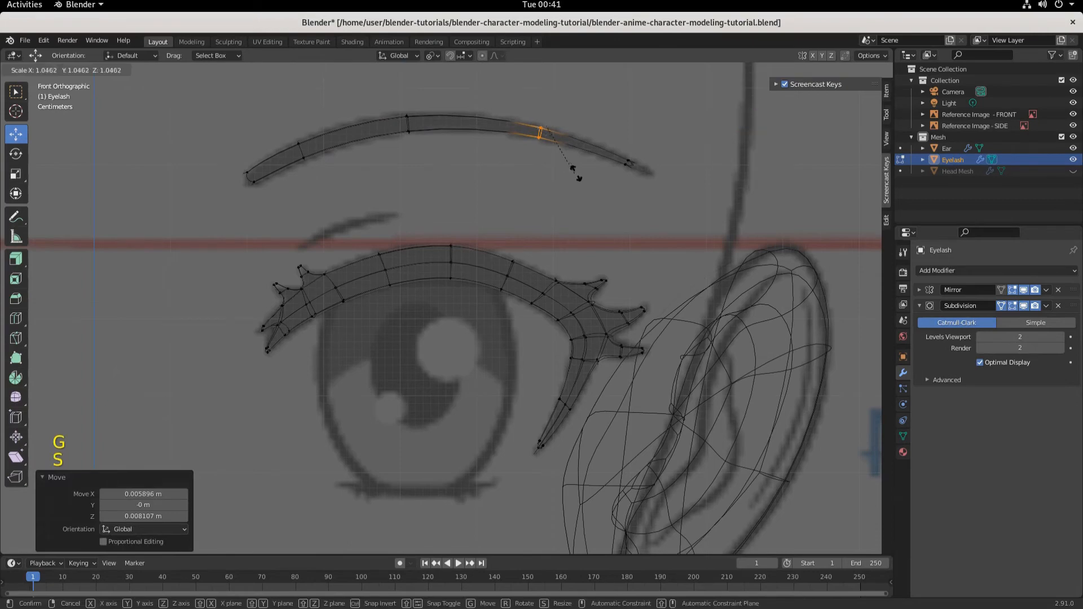
left_click(589, 176)
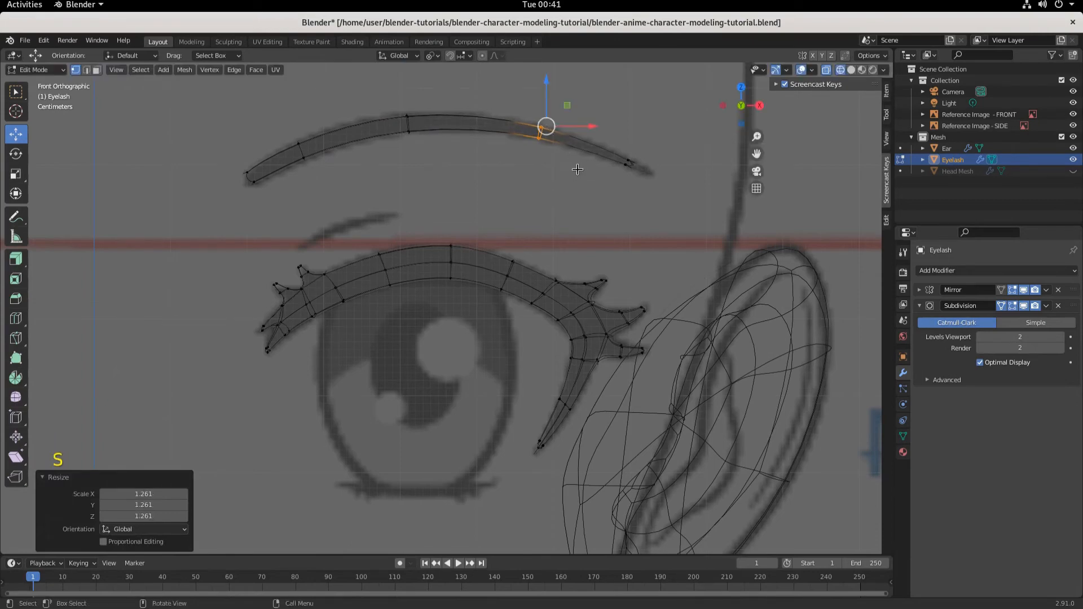
Scale the eyebrow's outer tip by about 1.224 and move it about 0.015 m along X and -0.006 m along Z
left_click_drag(594, 143, 643, 170)
key("s")
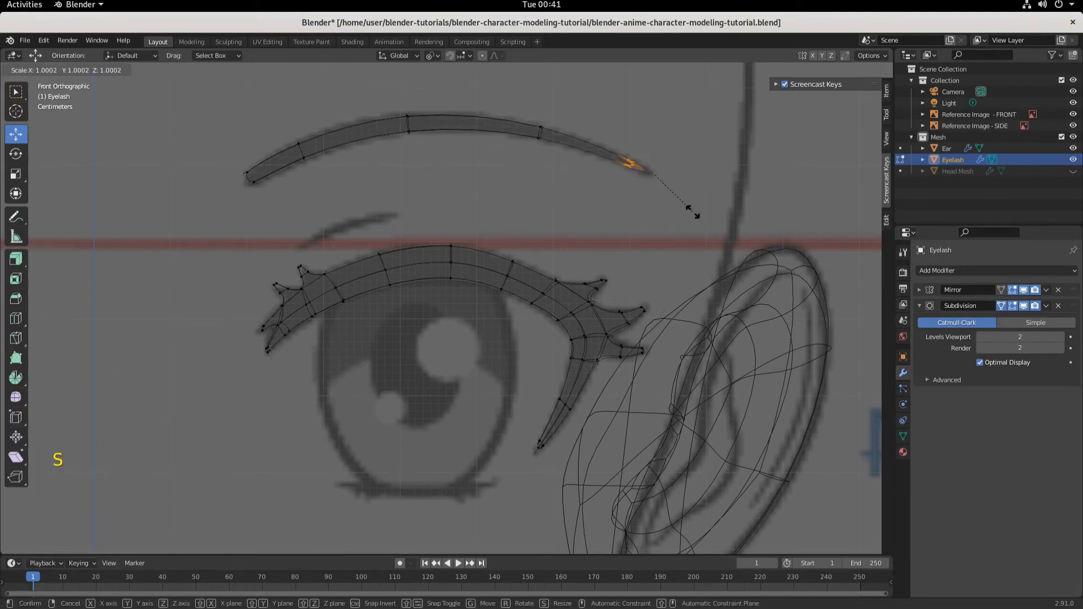
left_click(698, 215)
key("g")
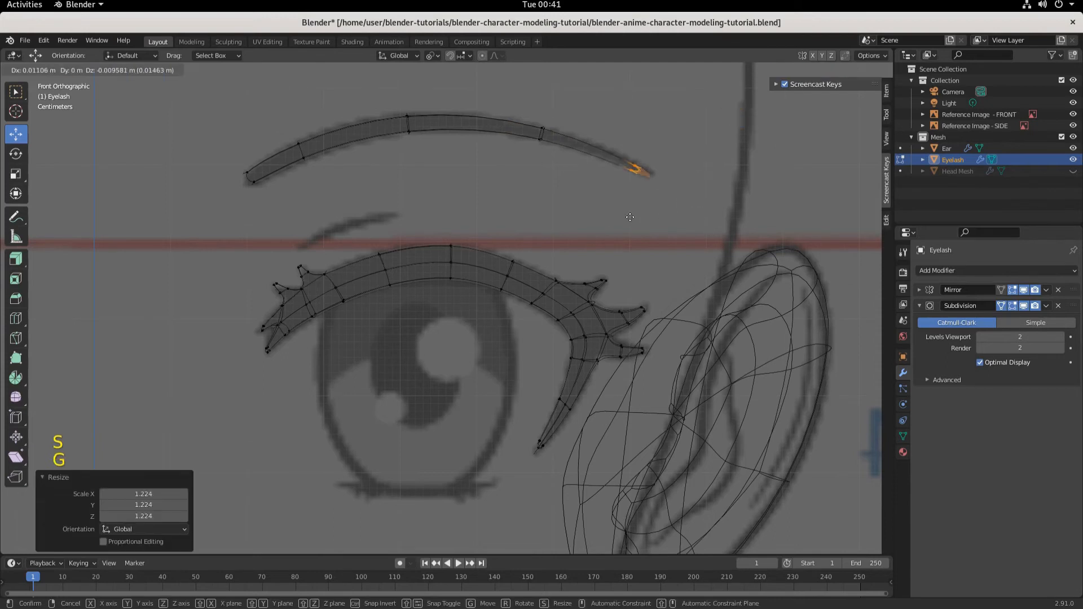
left_click(632, 212)
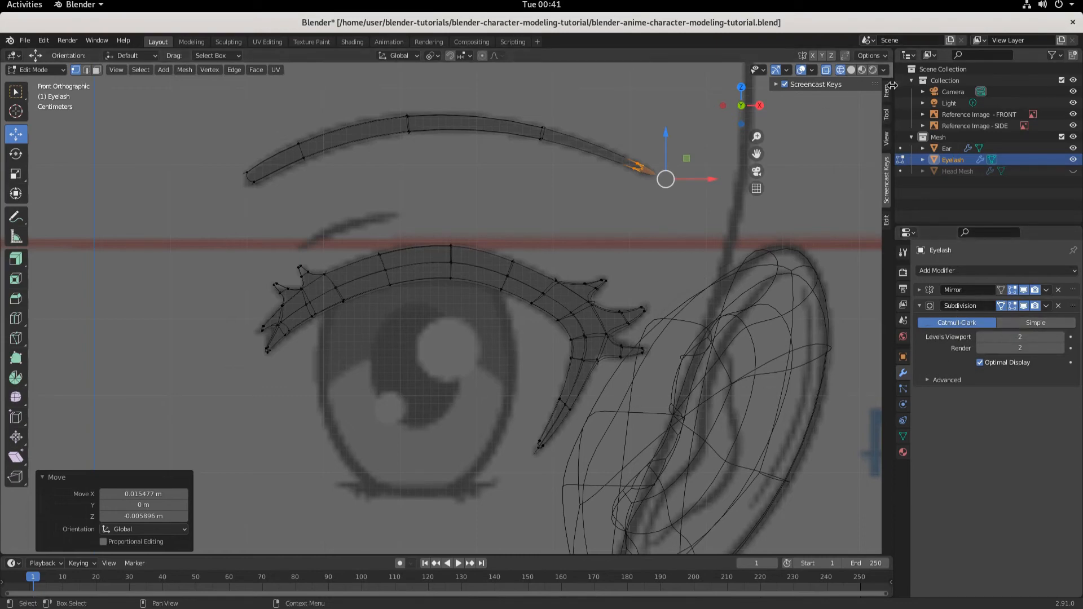
Switch the viewport to solid shading and unhide the Head Mesh to see the eyebrow against the forehead
left_click(851, 71)
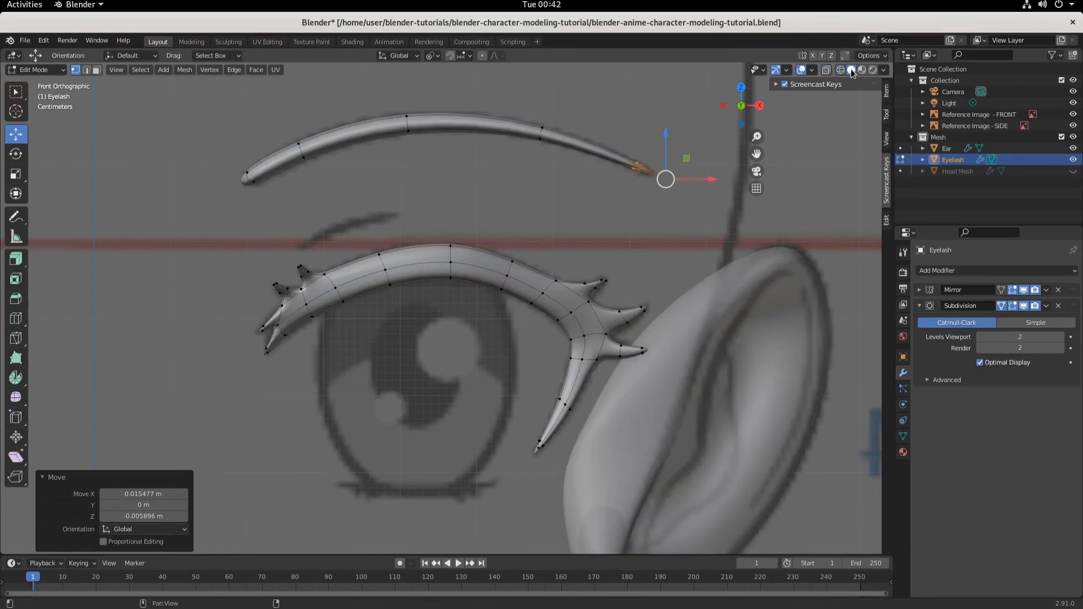
left_click(1072, 171)
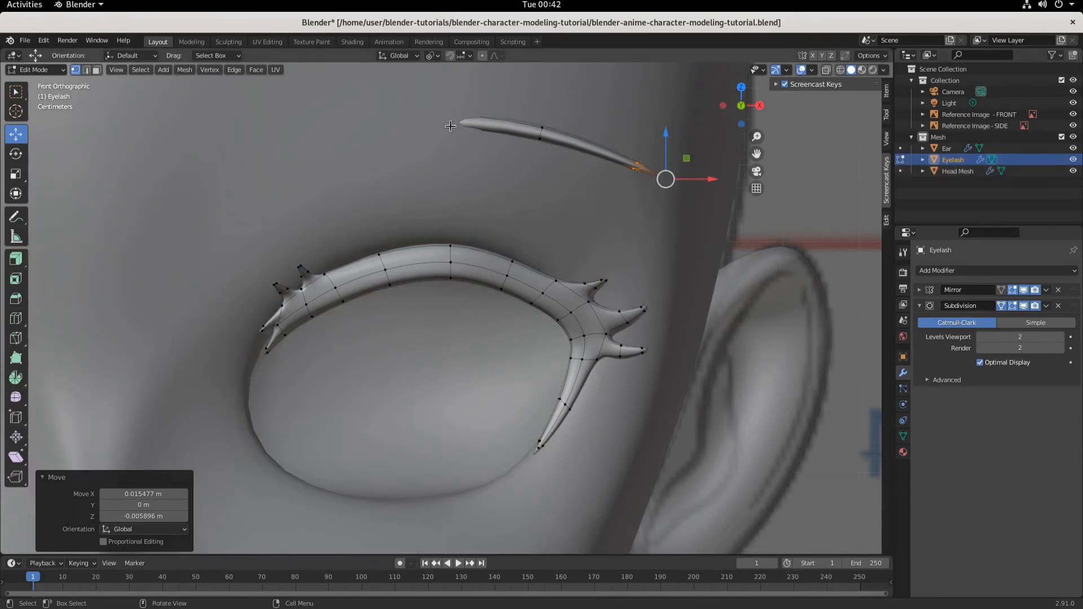
scroll(479, 184, "down", 3)
middle_click_drag(492, 251, 411, 264)
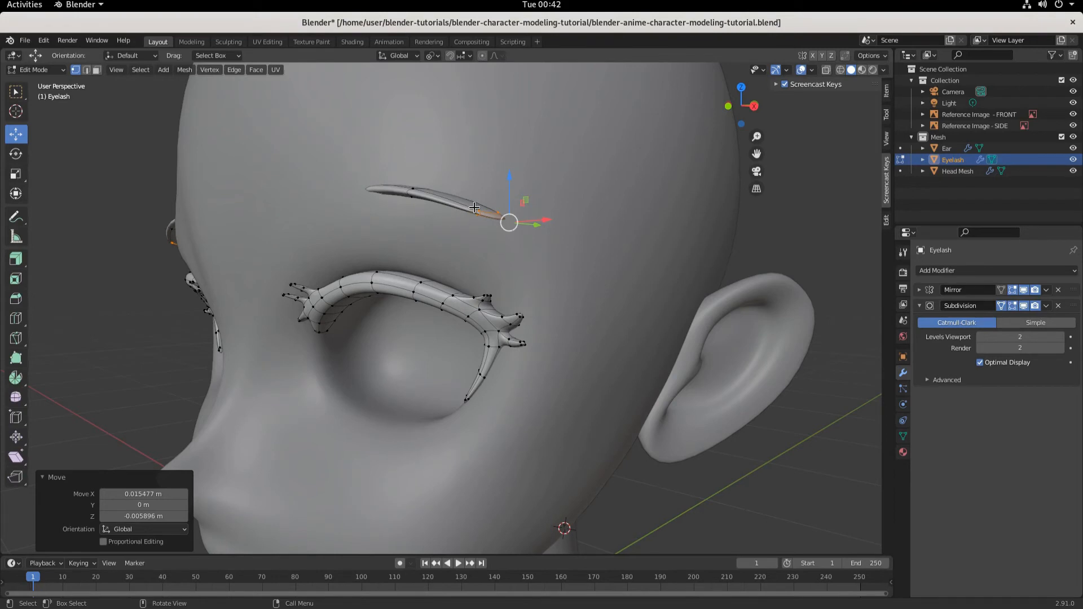
Select the whole linked eyebrow and move it about -0.107 m along Y, out in front of the forehead
left_click(493, 215)
key("l")
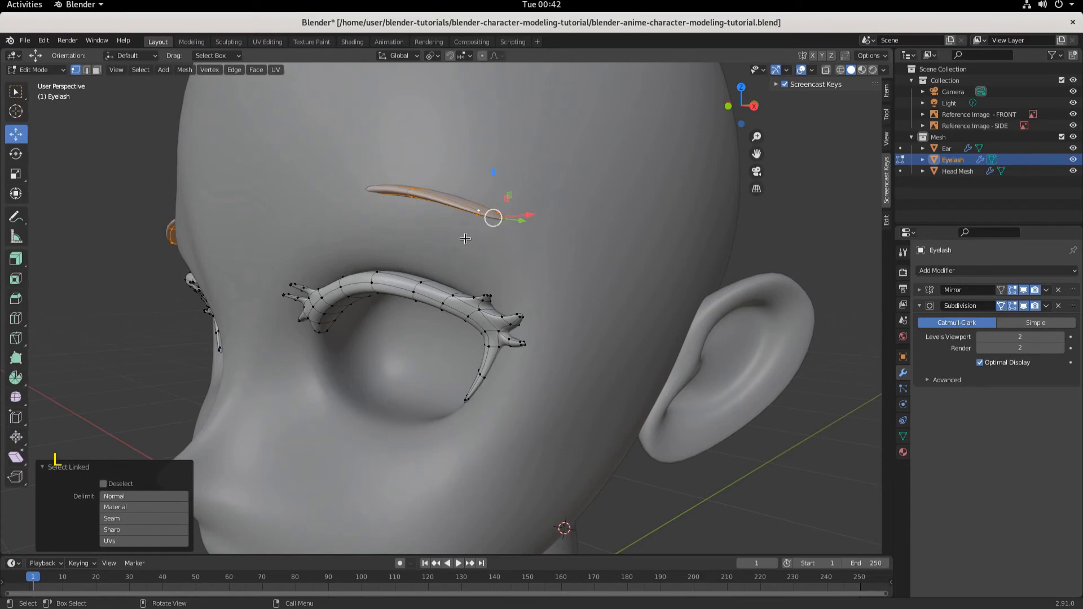
middle_click_drag(530, 275, 451, 326)
left_click_drag(434, 323, 389, 330)
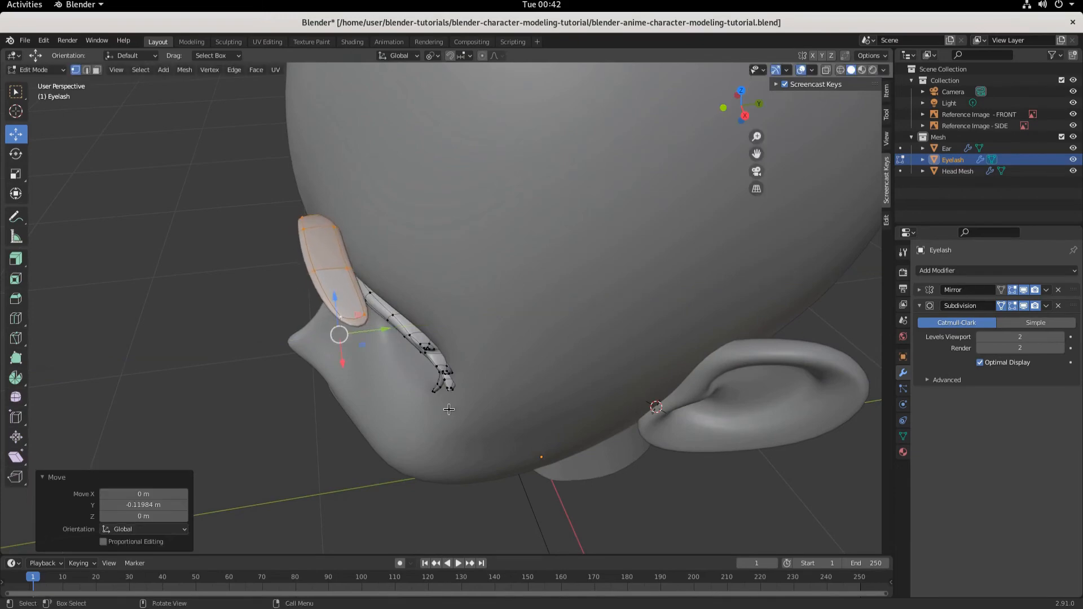
Compare the eyebrow with the front reference in wireframe, and examine how it sits against the forehead from several angles
key("KP_1")
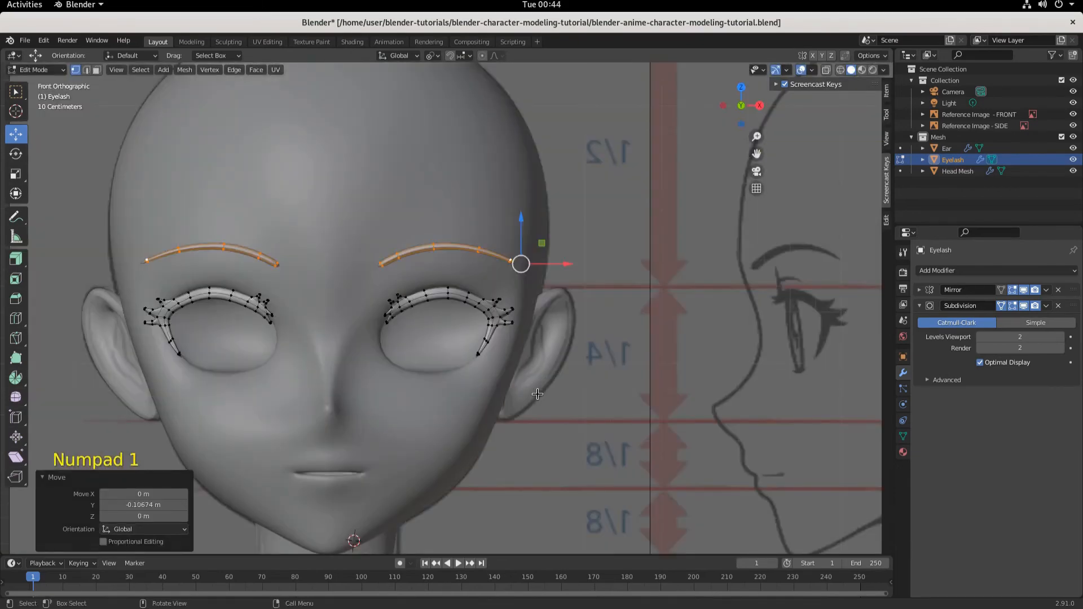
scroll(537, 394, "up", 1)
left_click(839, 71)
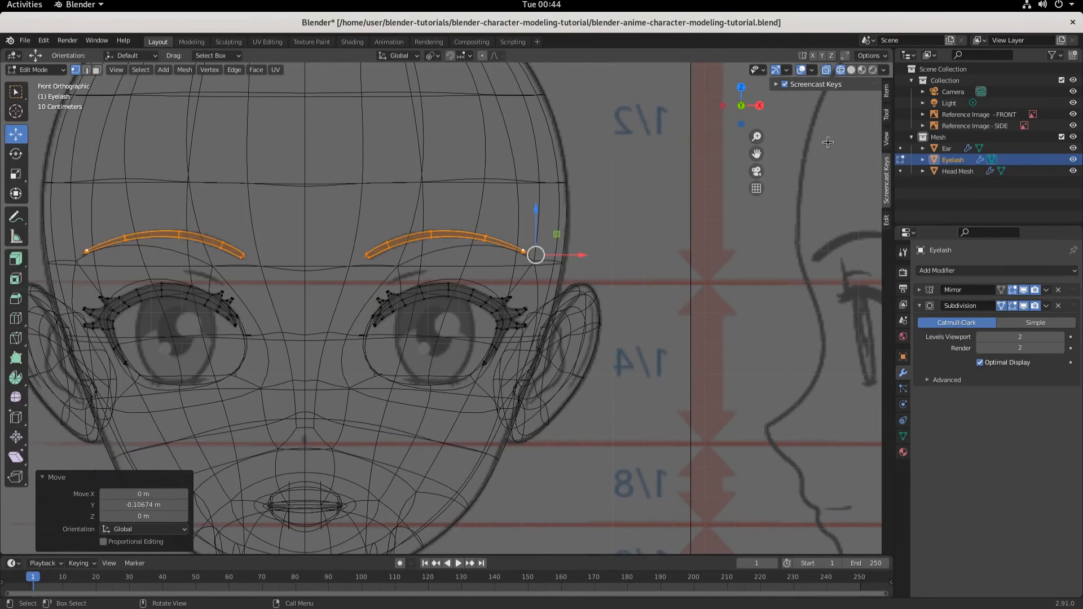
left_click(851, 70)
mouse_move(715, 355)
middle_mouse_down()
mouse_move(636, 401)
mouse_move(472, 384)
middle_mouse_up()
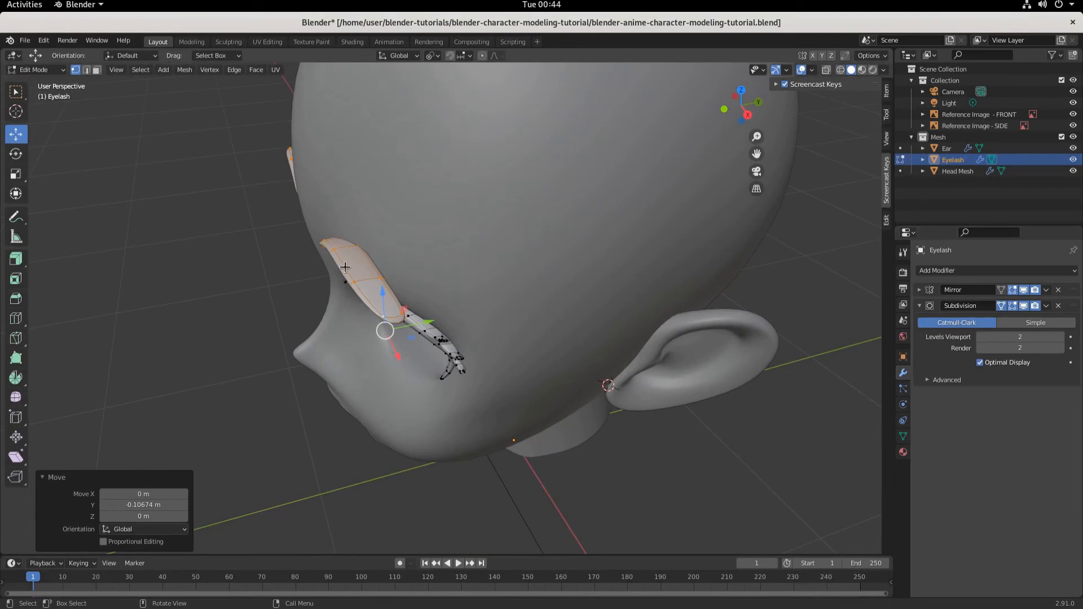
middle_click_drag(727, 371, 558, 307)
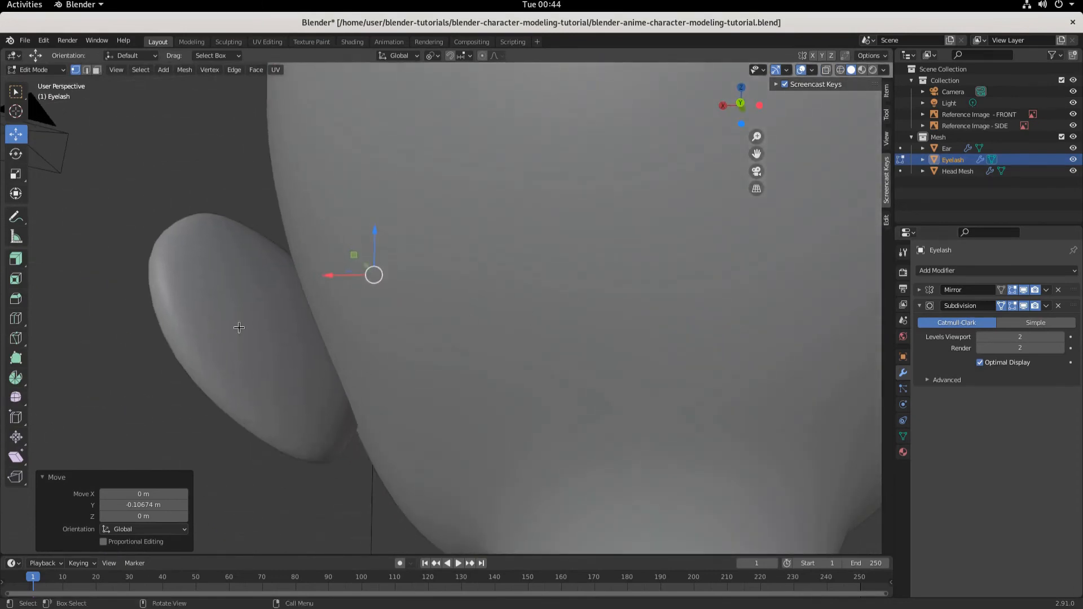
middle_click_drag(323, 344, 466, 101)
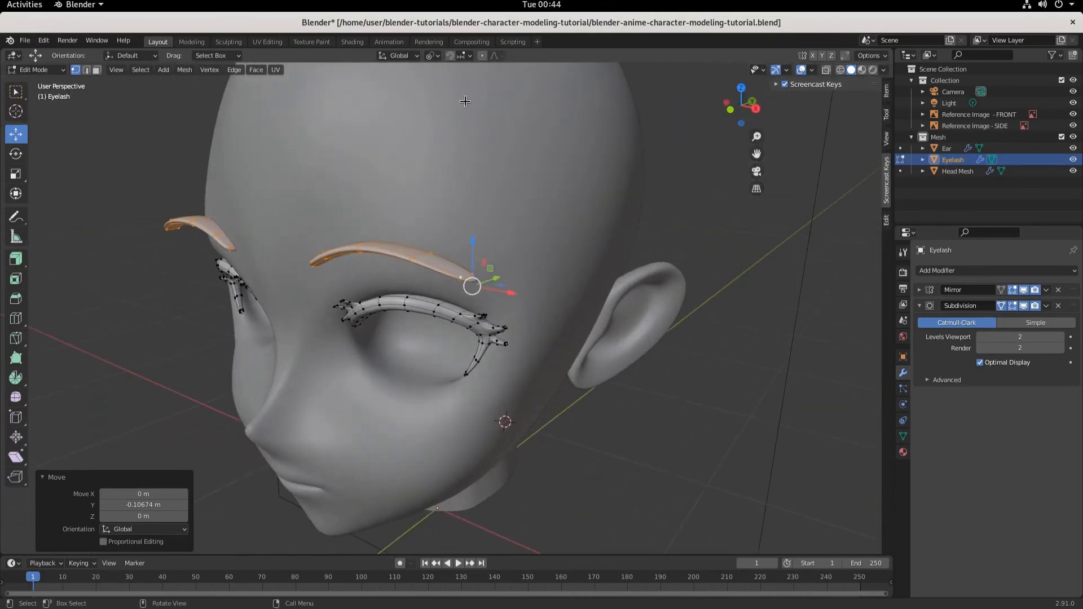
Enable proportional editing with the Sharp falloff
left_click(482, 55)
left_click(493, 56)
left_click(467, 141)
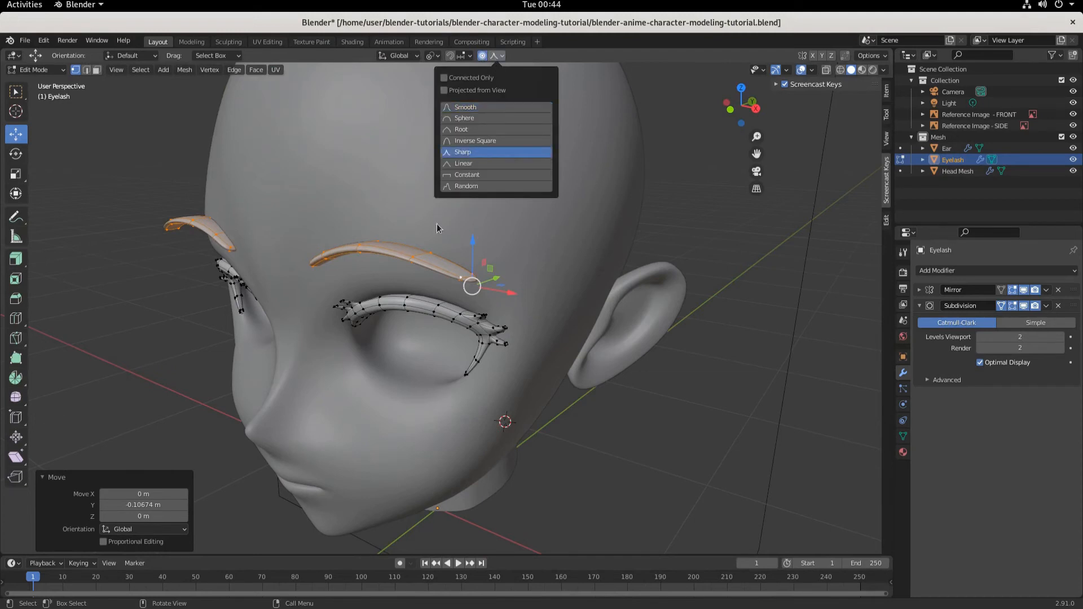
Move the eyebrow's outer end about 0.215 m along Y with proportional editing, so it follows the side of the head
middle_click_drag(469, 81, 446, 292)
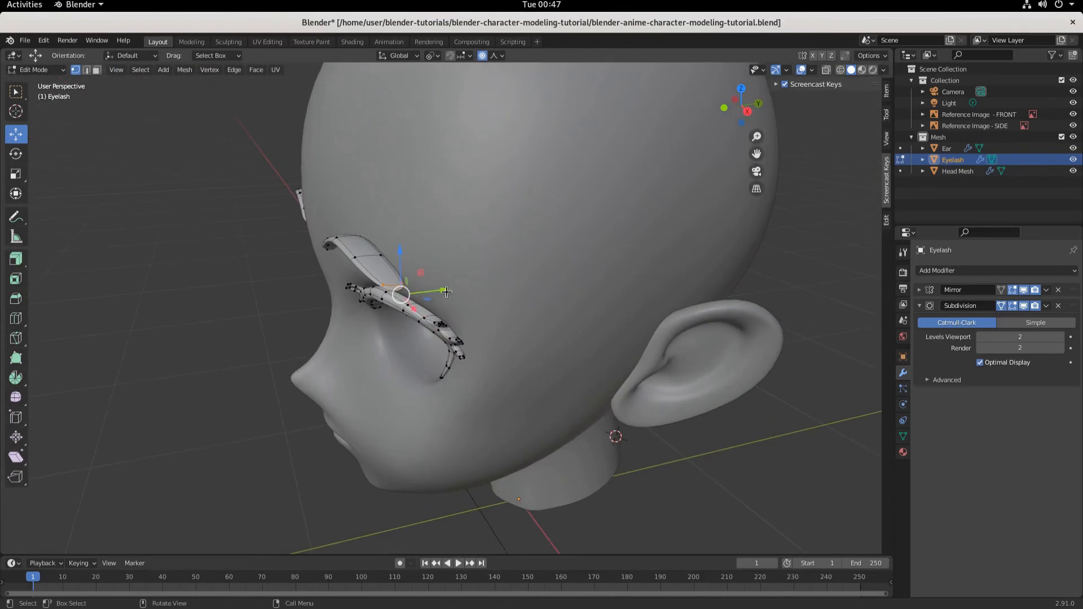
key("g")
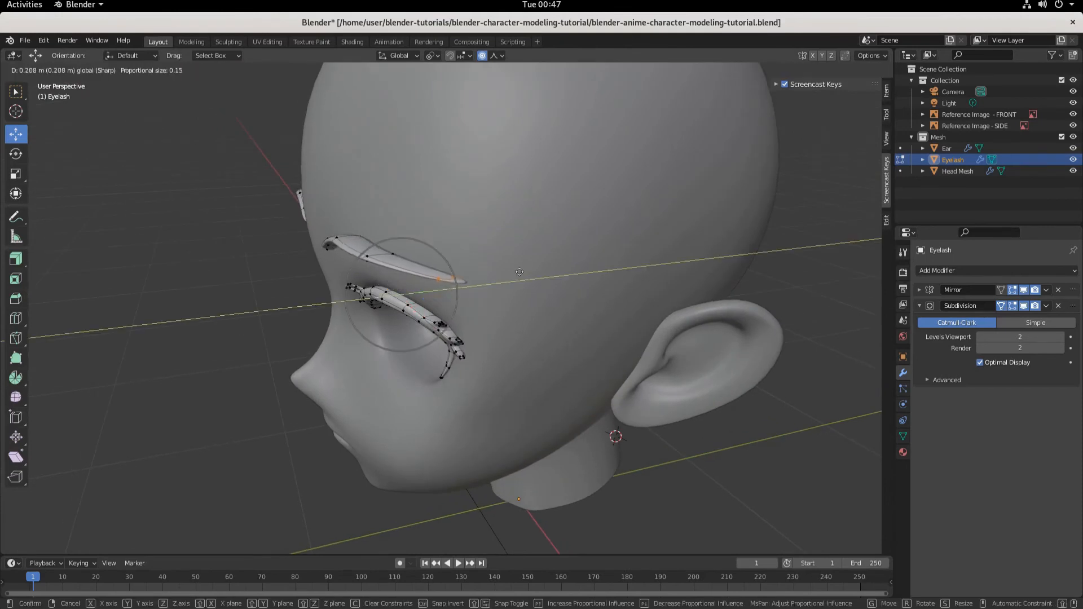
left_click(524, 269)
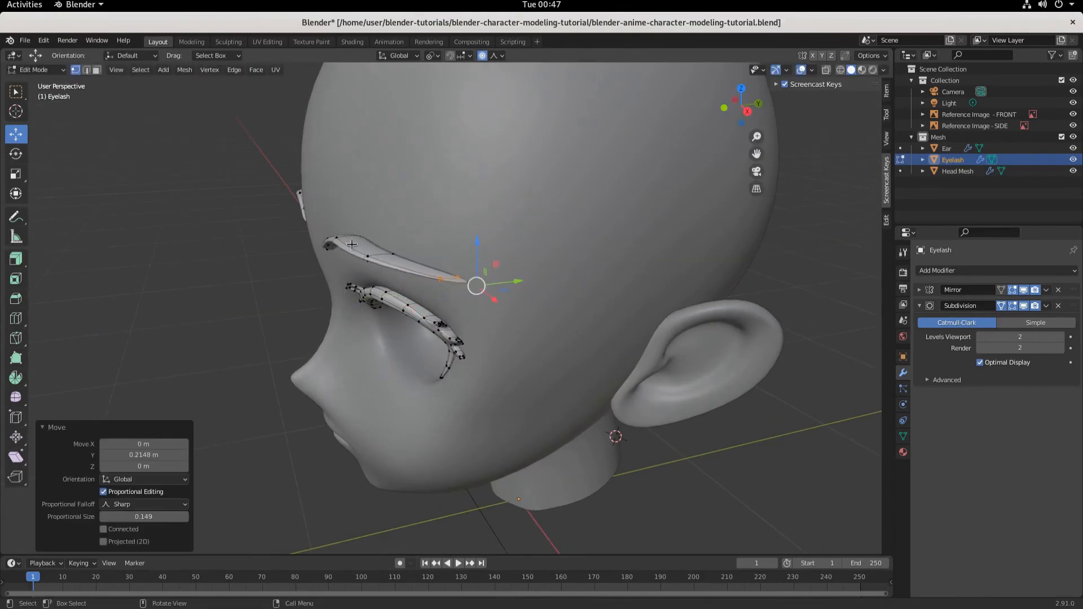
left_click(374, 266, "alt")
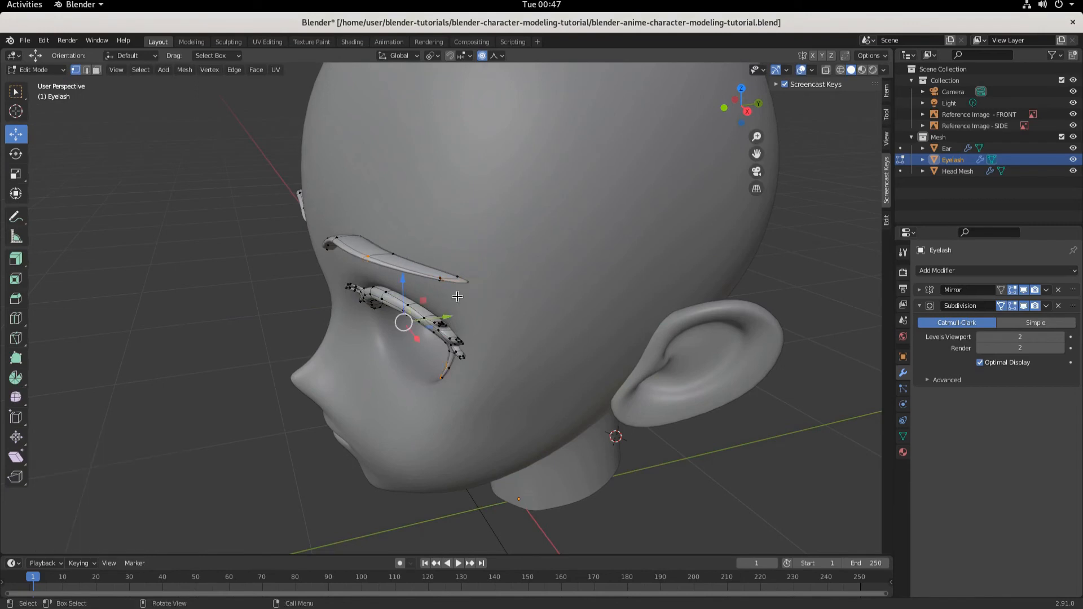
mouse_move(449, 315)
left_mouse_down()
mouse_move(468, 316)
mouse_move(449, 315)
left_mouse_up()
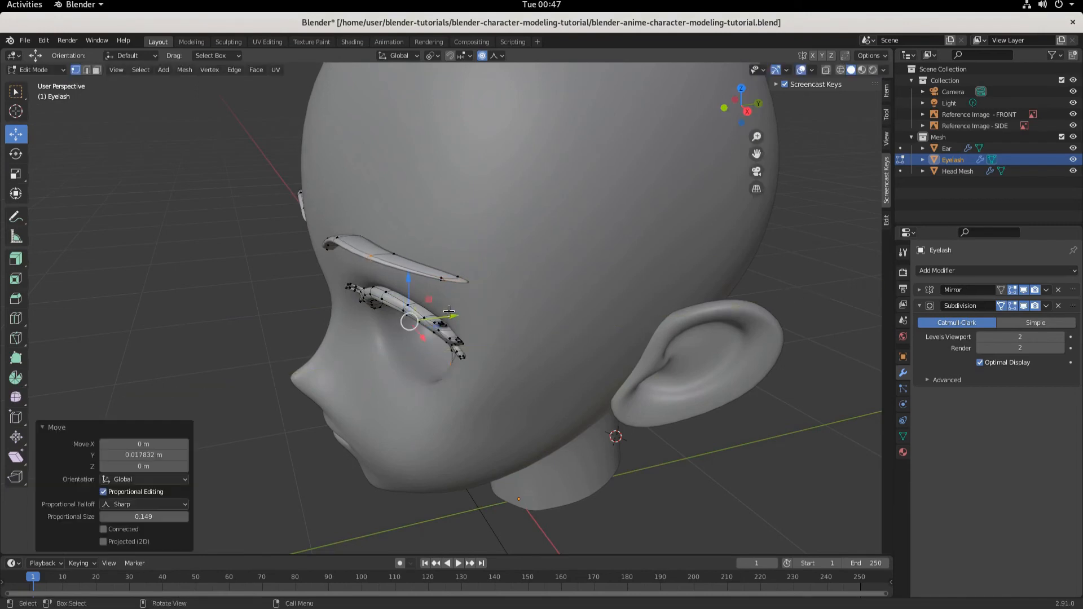
key("ctrl+z")
left_click(448, 374)
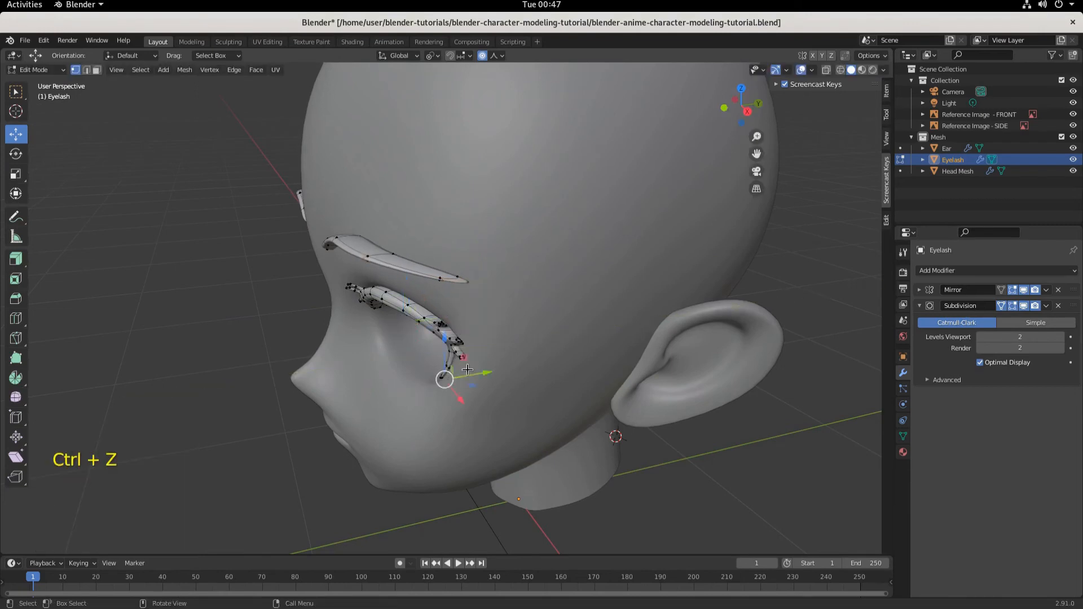
Select the vertices in the eyebrow's inner middle section and move them about 0.125 m along Y toward the forehead
left_click(383, 263, "shift")
left_click(369, 256)
scroll(379, 254, "up", 3)
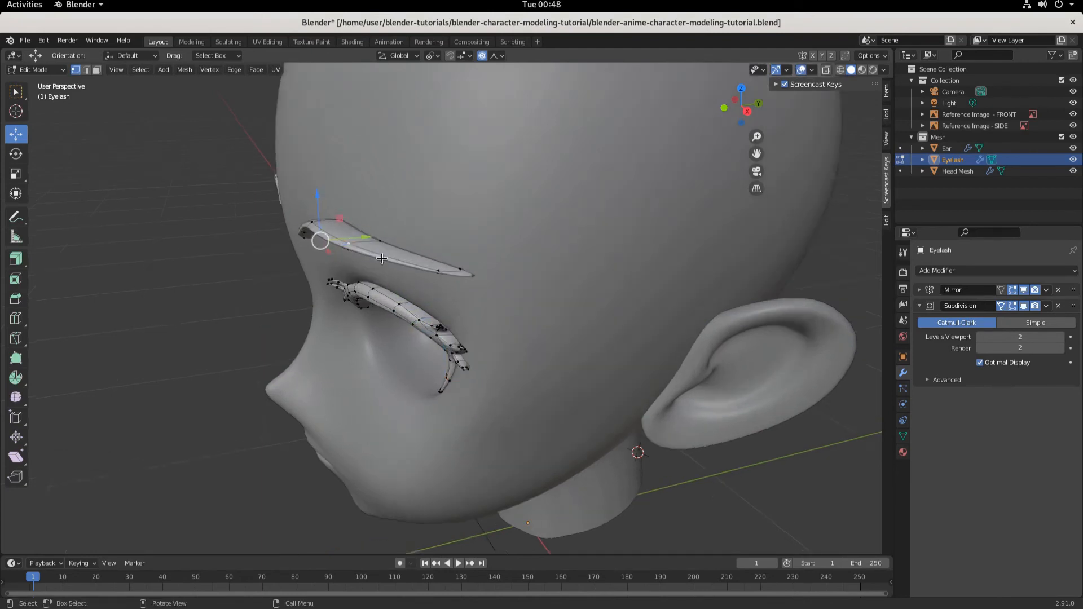
middle_click_drag(386, 253, 391, 227)
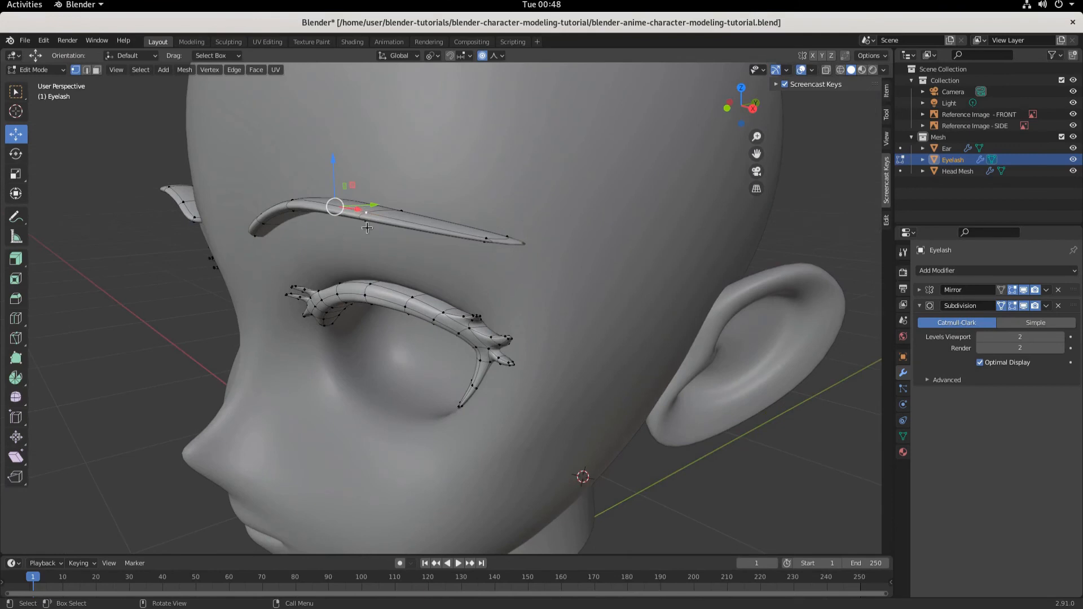
left_click(368, 226, "shift")
middle_click_drag(424, 274, 377, 264)
key("g")
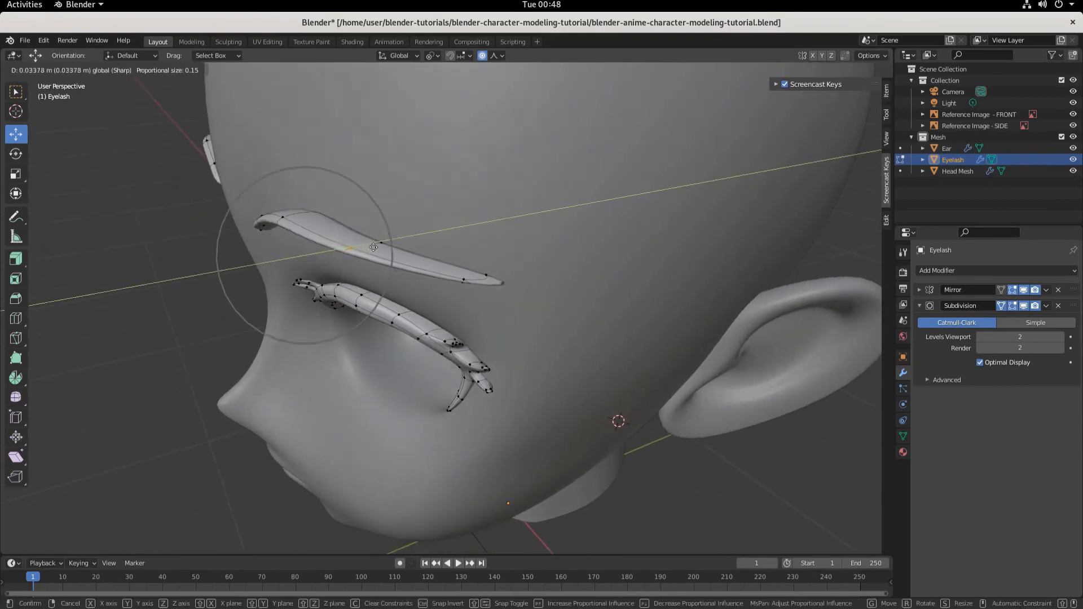
left_click(420, 240)
Move the eyebrow's outer tip about 0.011 m along Y to fit the side of the head
middle_click_drag(420, 239, 432, 285)
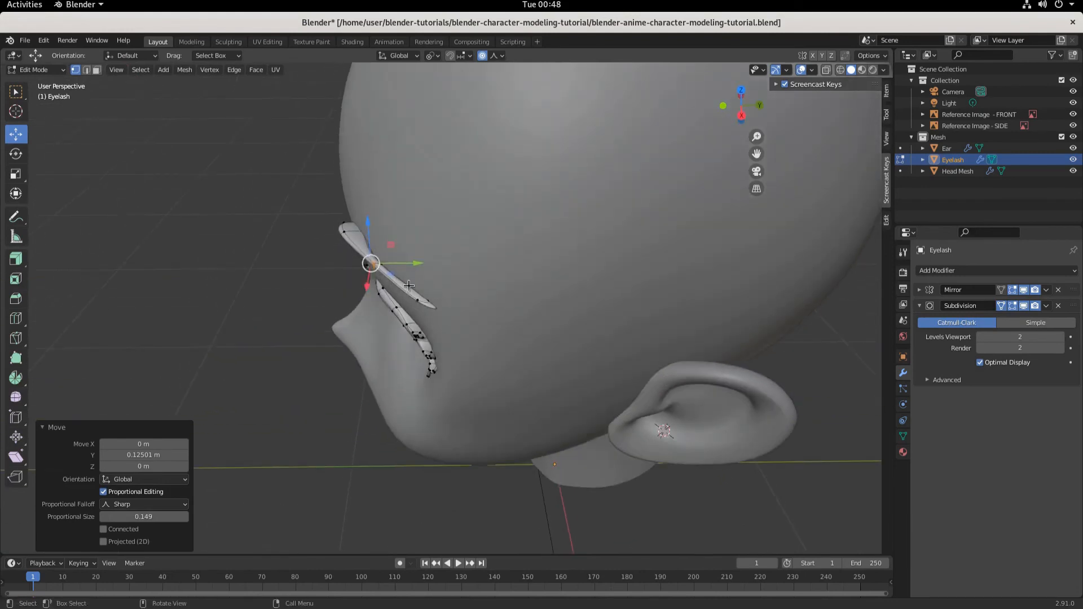
left_click(437, 309)
left_click_drag(478, 312, 488, 312)
middle_click_drag(488, 312, 535, 267)
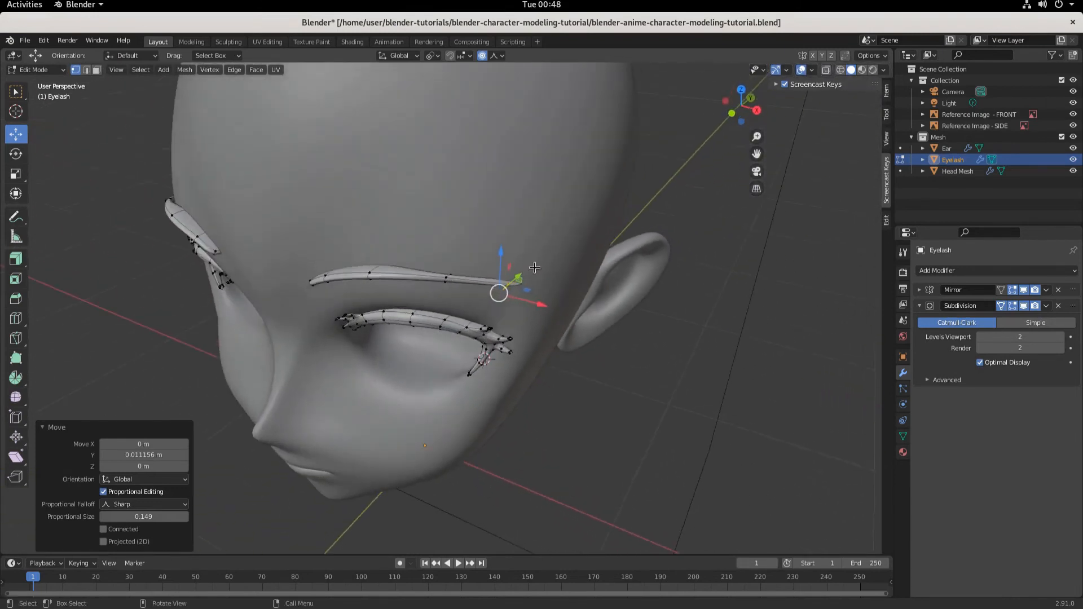
Move the eyebrow vertices near its inner end about 0.02 m along Y to follow the forehead's curve
left_click(369, 274)
middle_click_drag(370, 274, 393, 324)
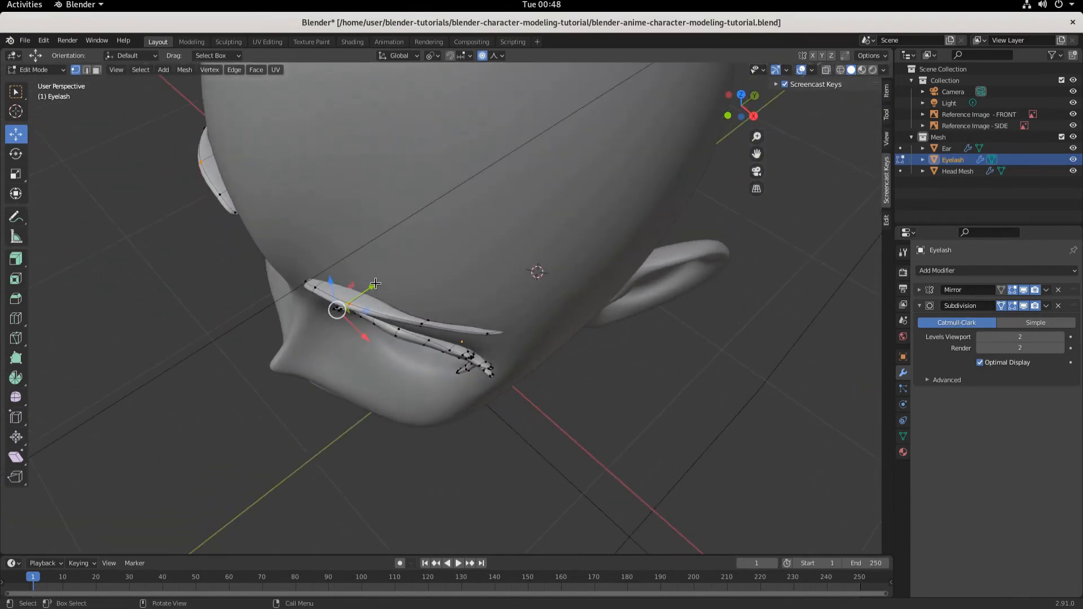
left_click_drag(374, 285, 351, 264)
left_click(303, 281)
middle_click_drag(489, 302, 788, 122)
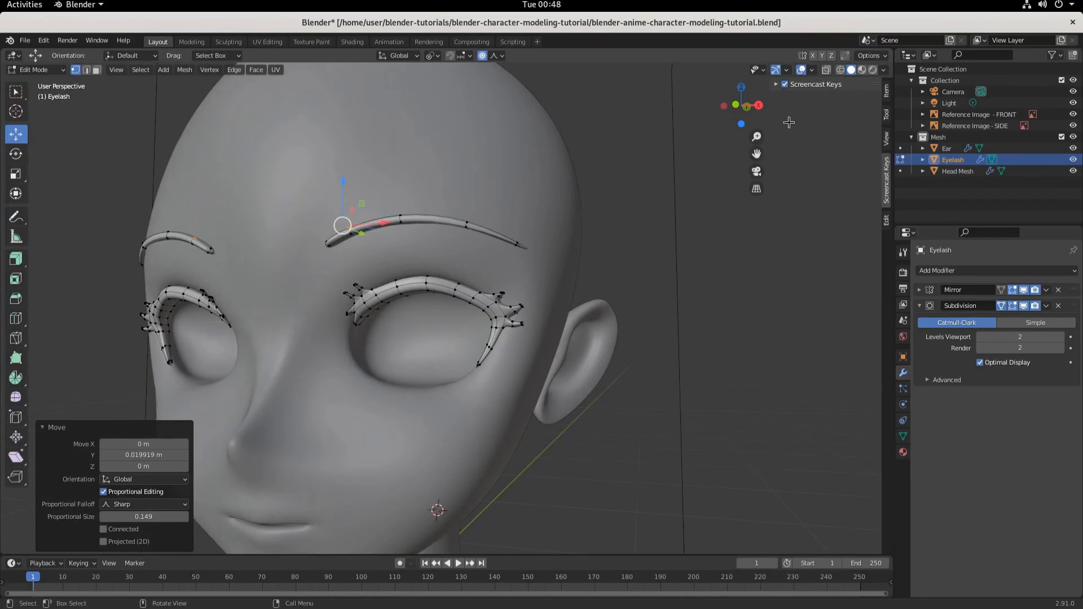
In front view, select the whole linked eyebrow and duplicate it about 0.09 m downward along Z
key("KP_1")
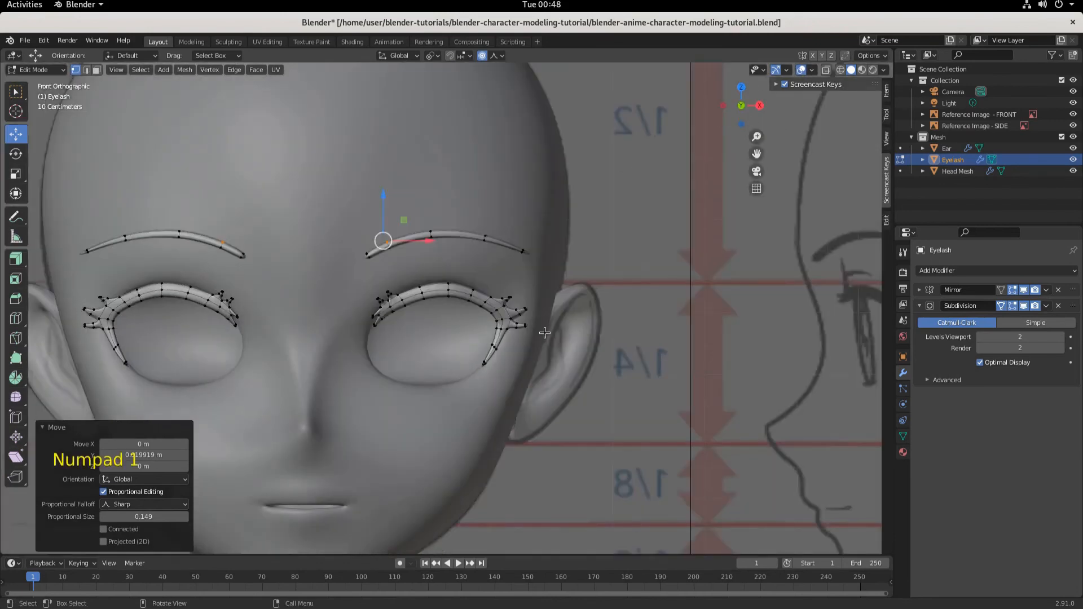
key("a")
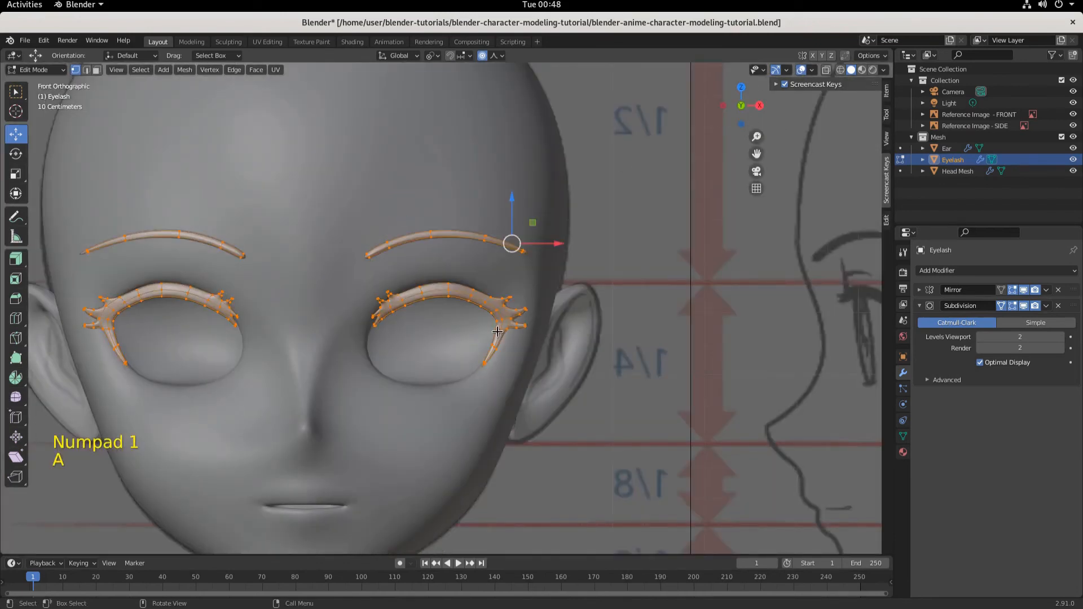
left_click(429, 235)
key("l")
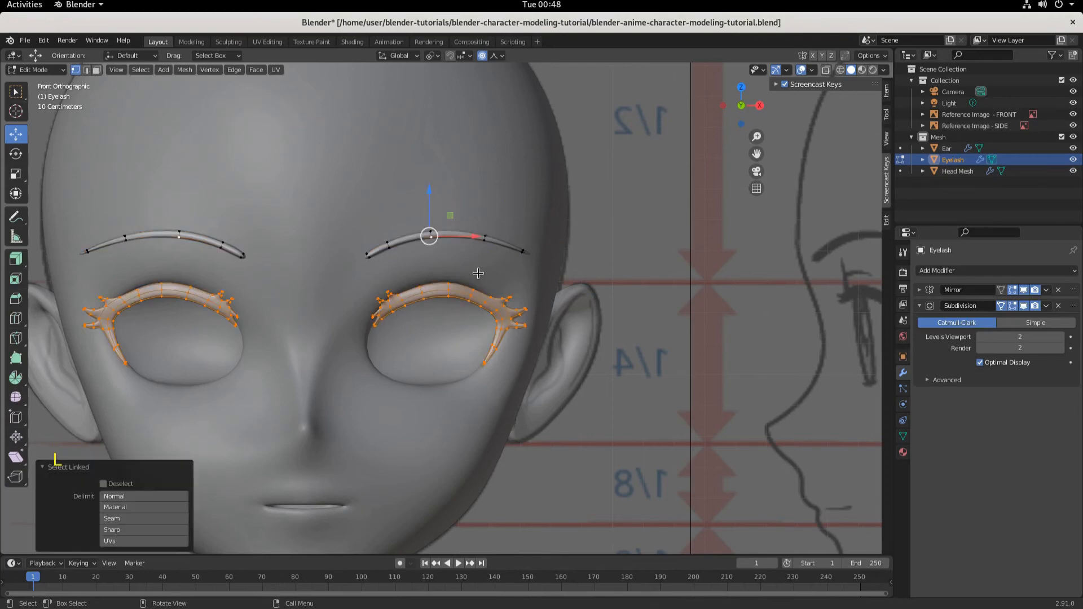
left_click(384, 242)
key("l")
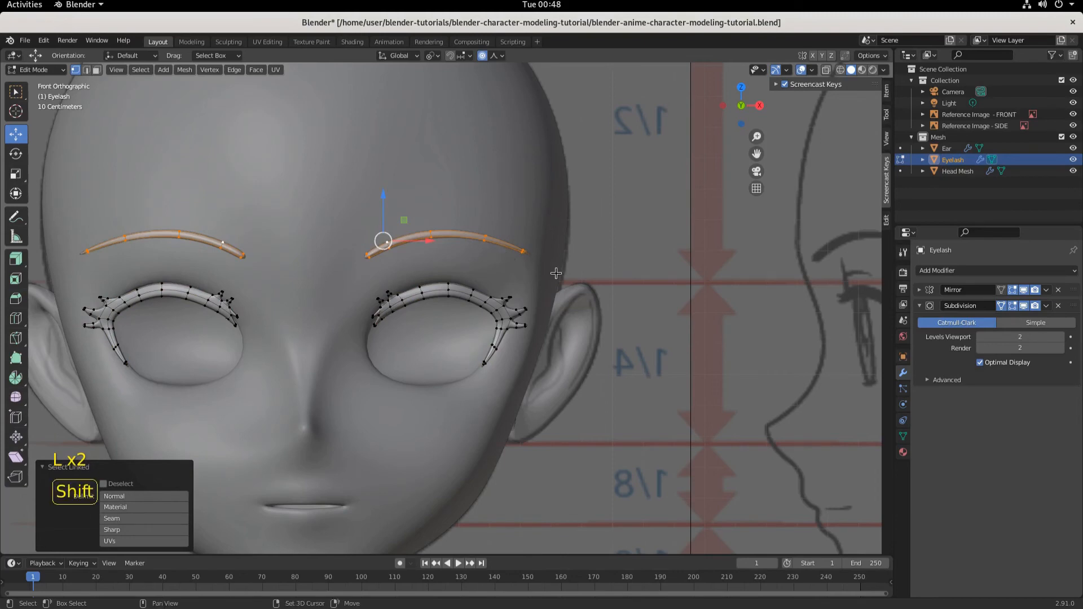
key("shift+d")
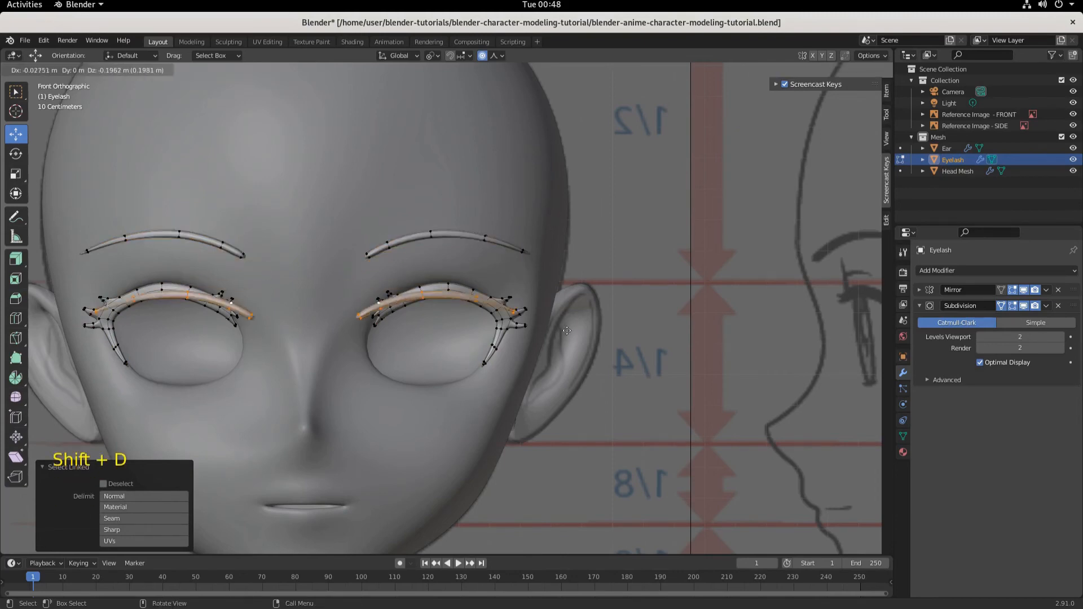
key("z")
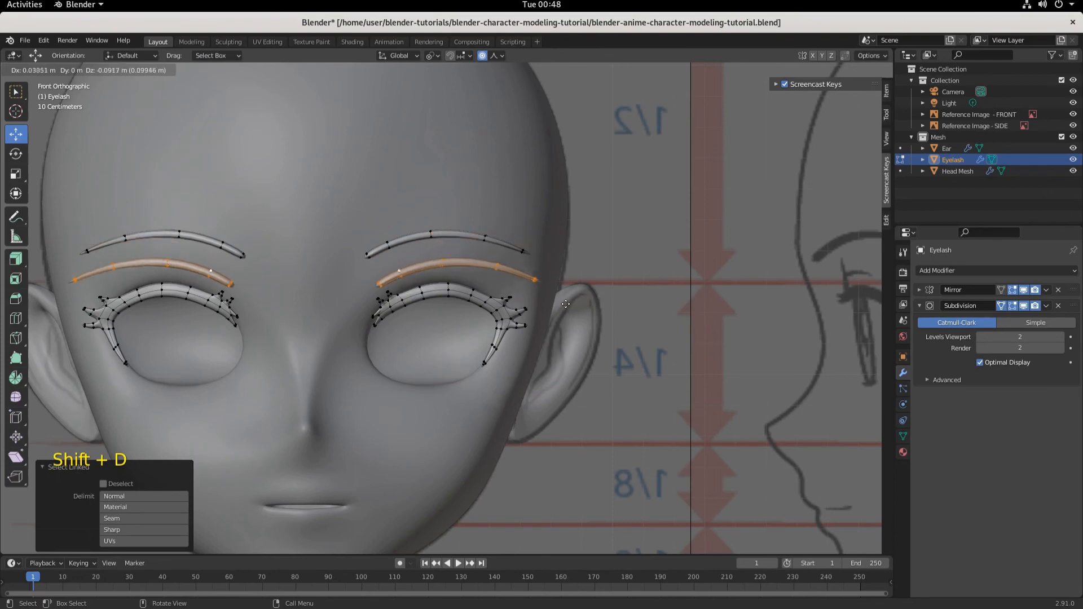
left_click(587, 297)
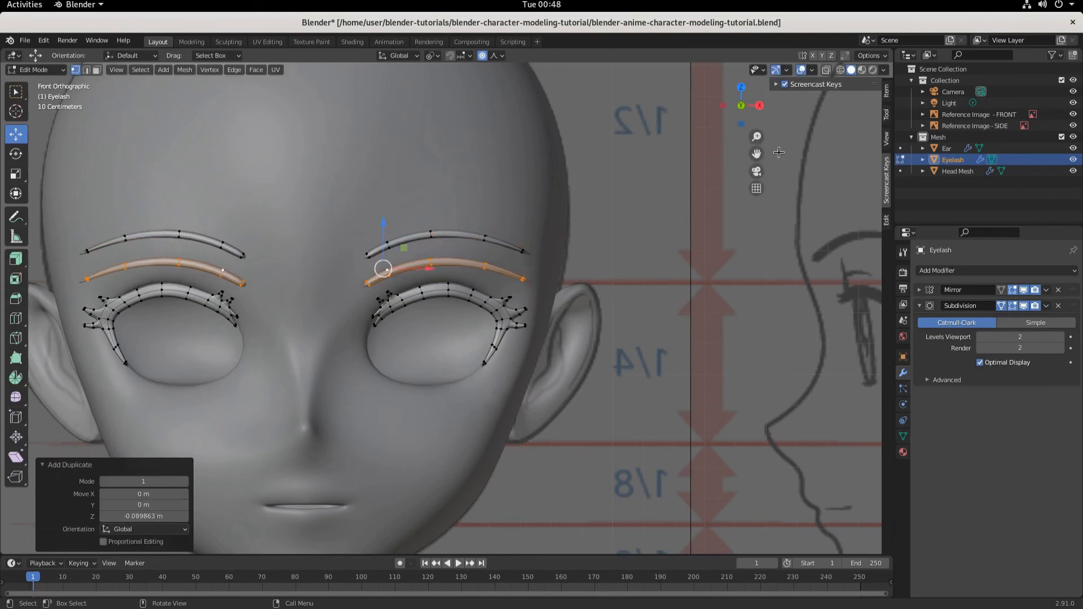
Turn on X-ray and delete the vertices of the duplicated eyebrow's outer half, keeping only its inner section
left_click(826, 70)
scroll(481, 320, "up", 4)
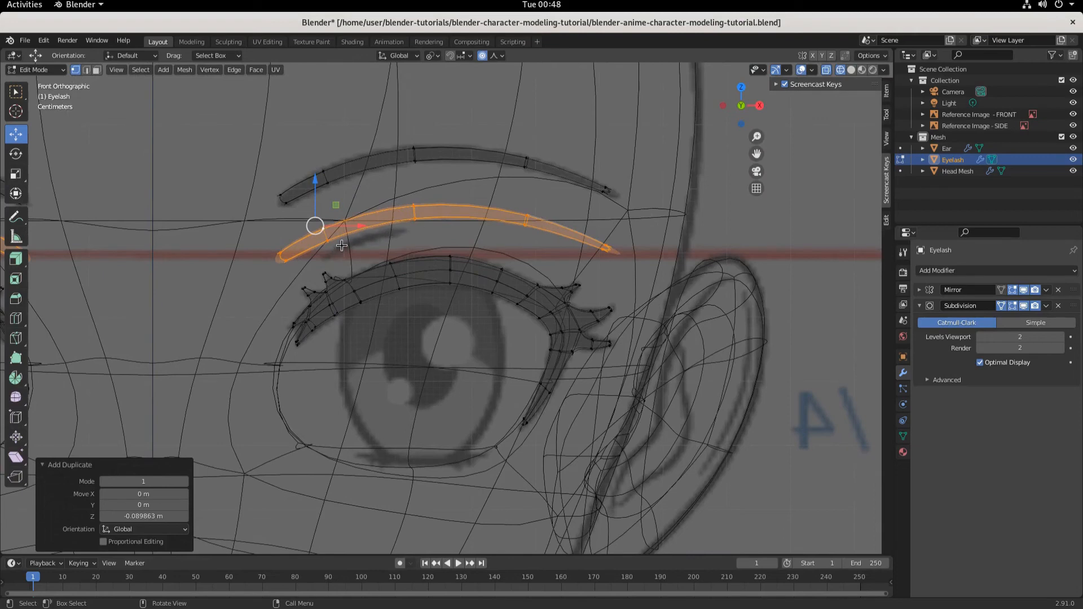
scroll(375, 233, "up", 2)
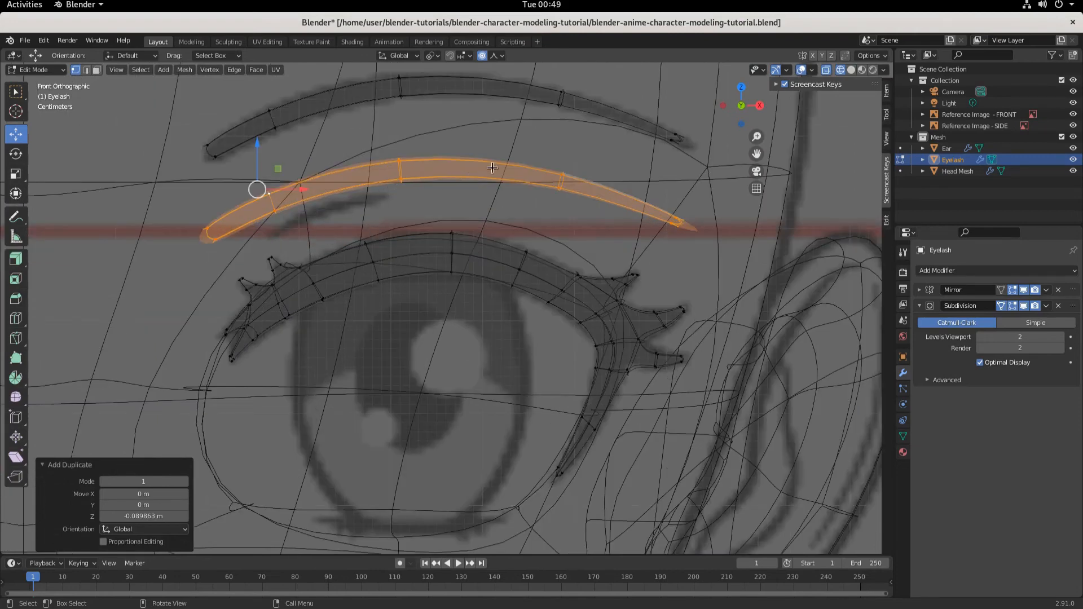
left_click(545, 156)
left_click_drag(536, 150, 698, 237)
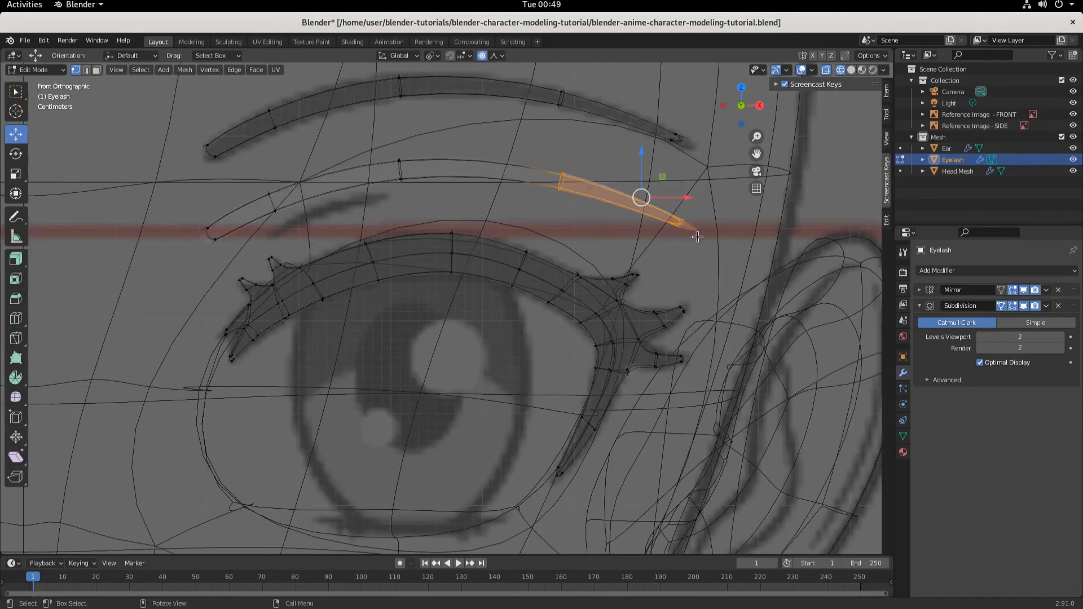
key("Delete")
left_click(698, 237)
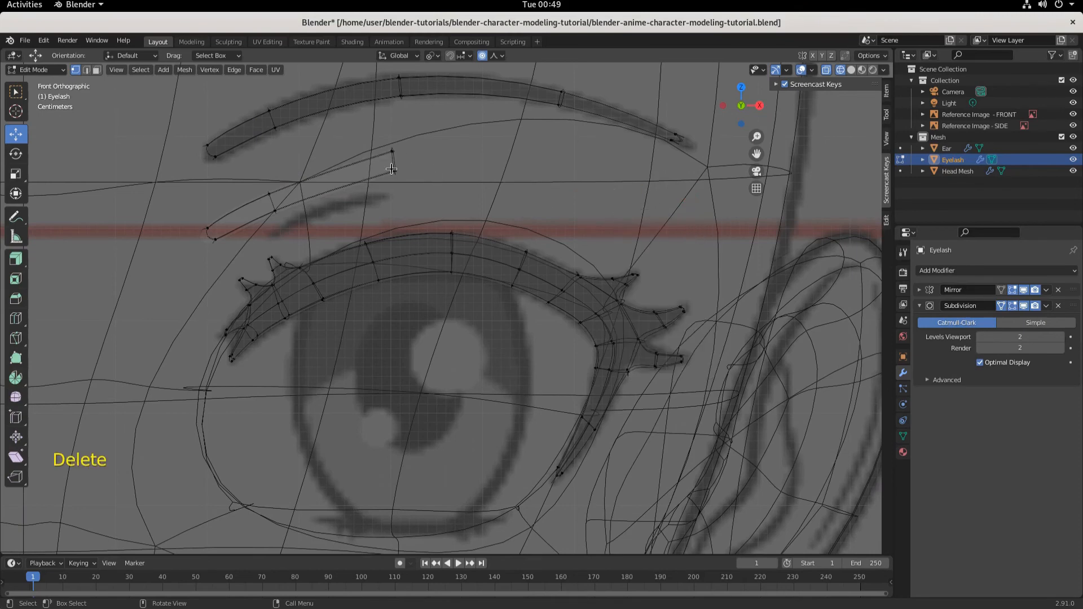
Fill the open cut end of the shortened duplicate with a face and set the Subdivision modifier to Simple
left_click_drag(370, 136, 450, 184)
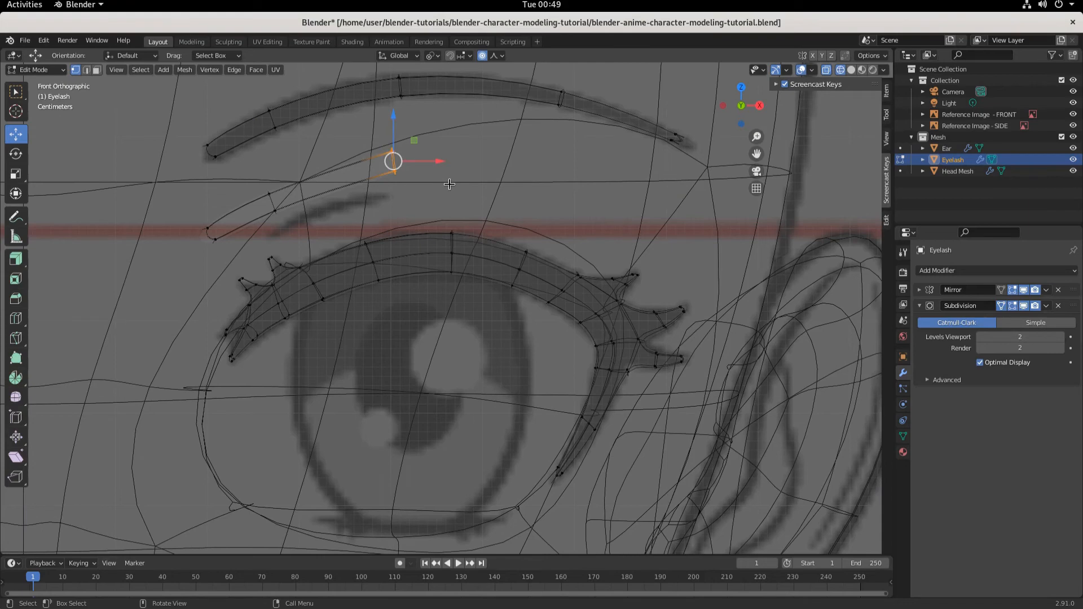
key("f")
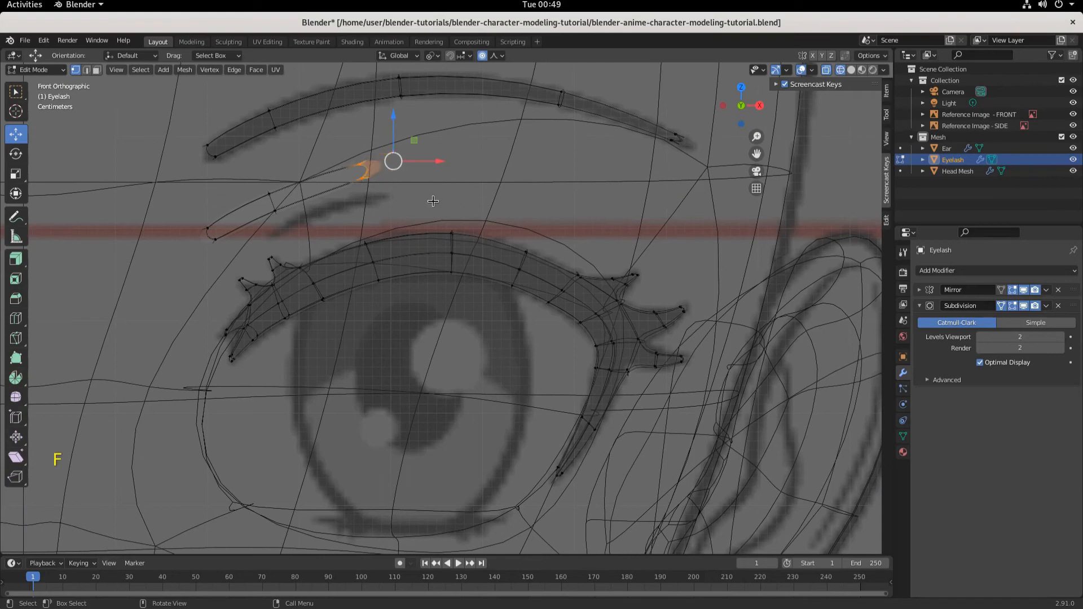
key("ctrl+z")
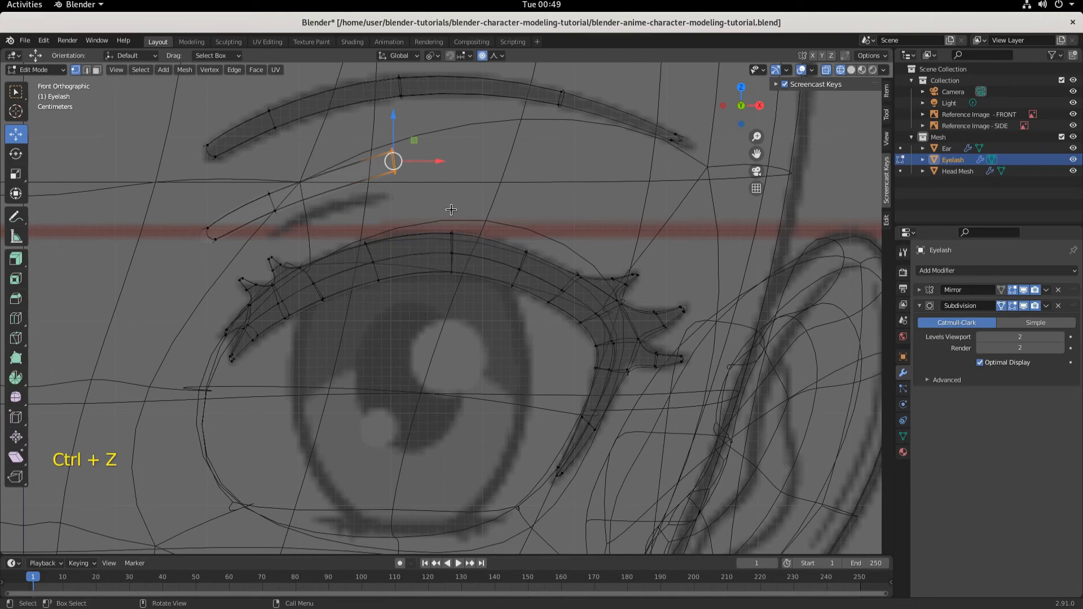
left_click(352, 140)
left_click_drag(358, 122, 451, 190)
key("f")
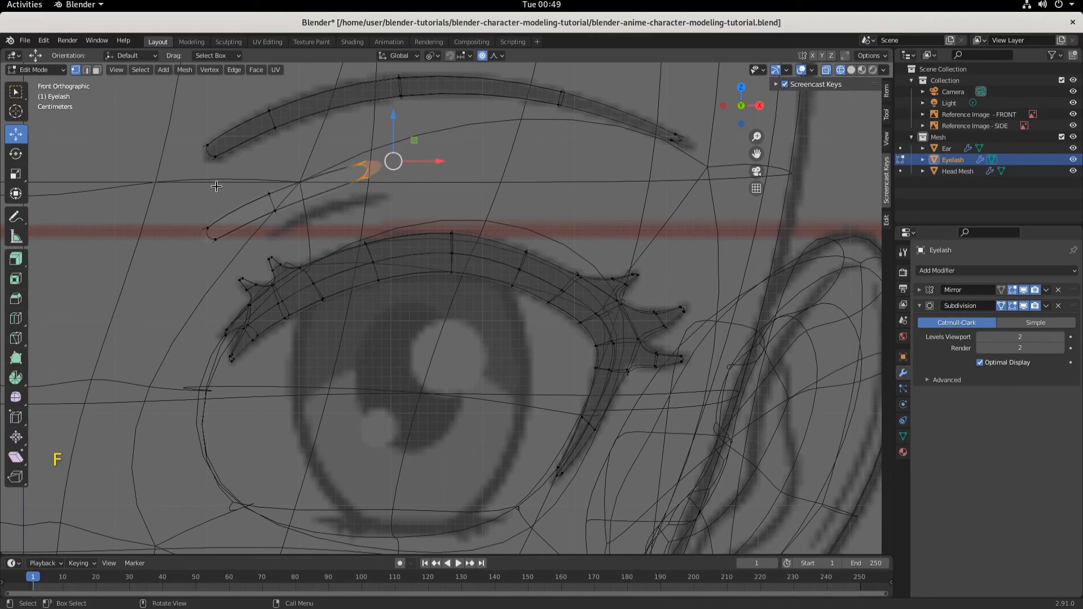
left_click(1021, 324)
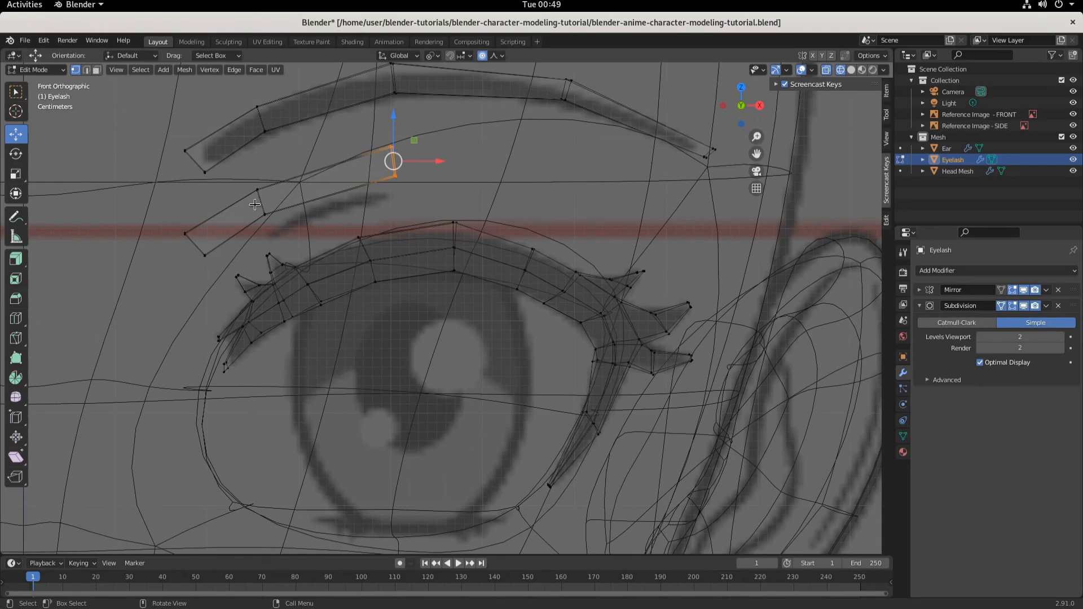
Select the whole linked eyelid-crease duplicate below the eyebrow
key("a")
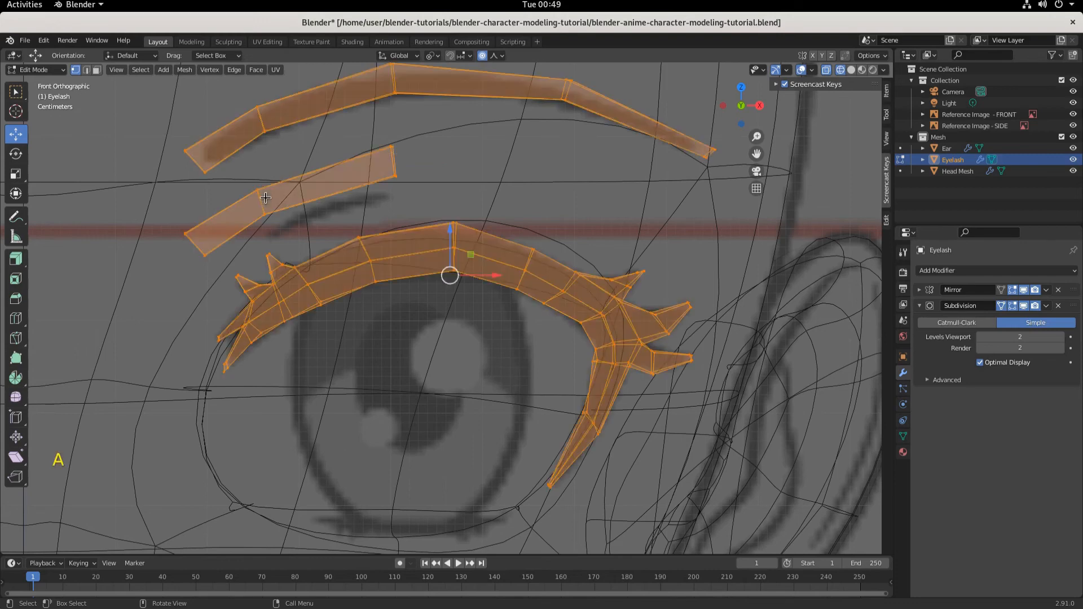
left_click(266, 212)
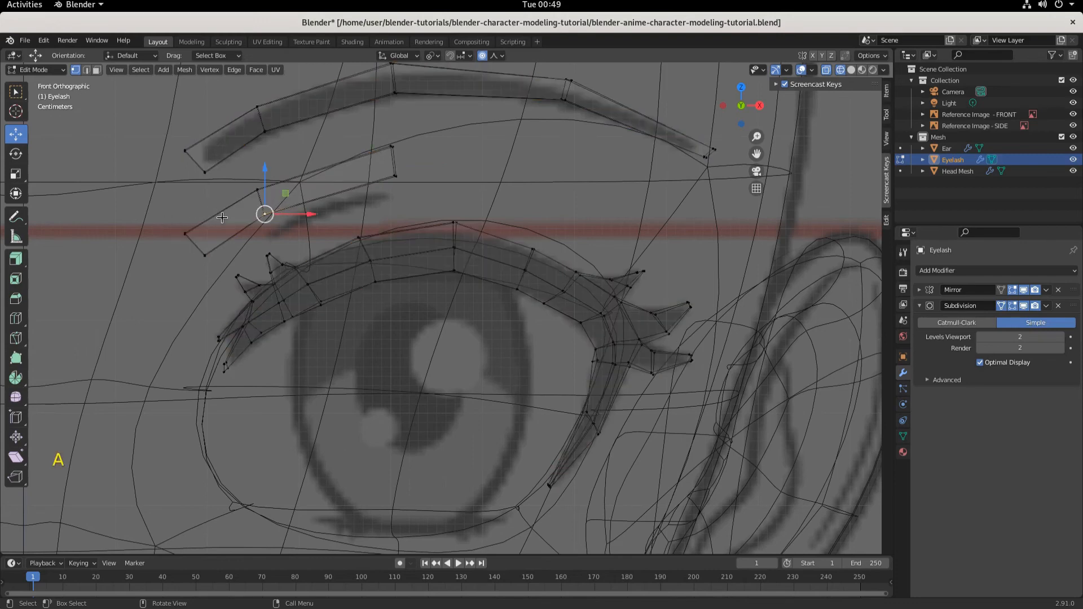
key("l")
left_click(257, 192)
key("l")
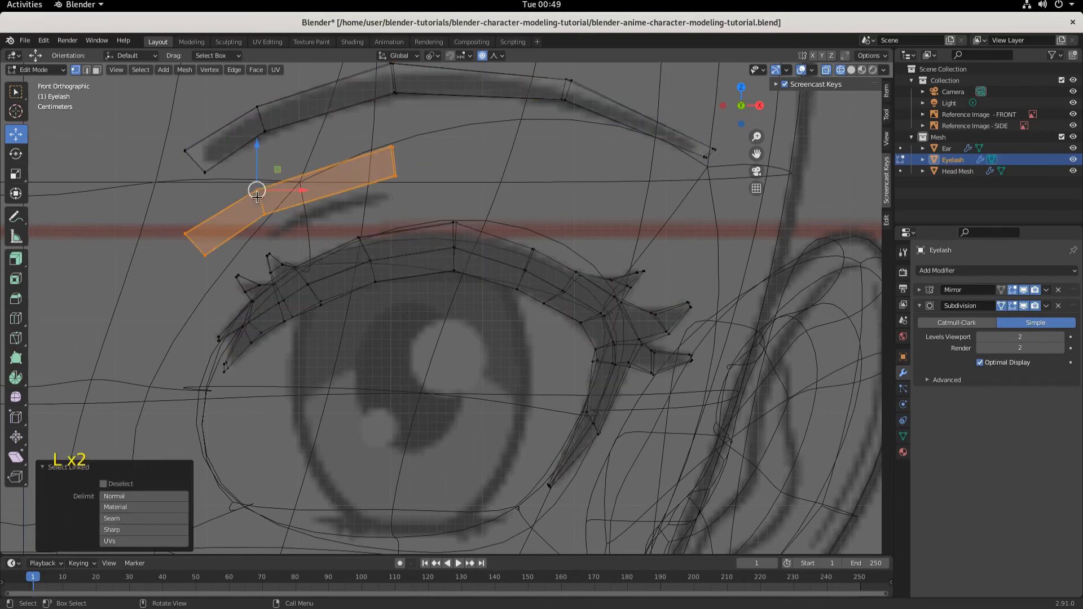
key("g")
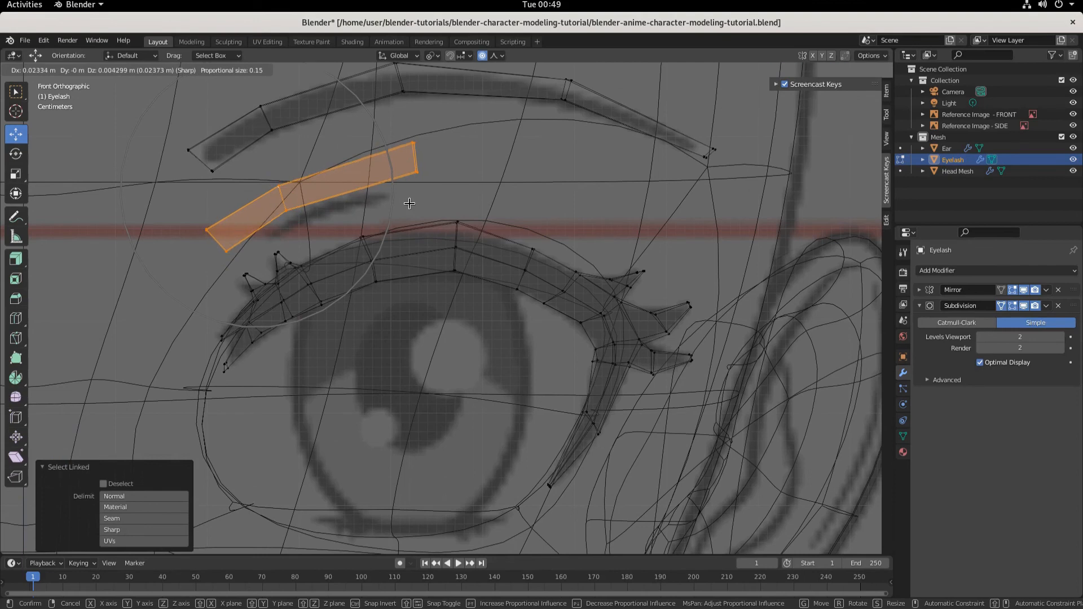
right_click(411, 204)
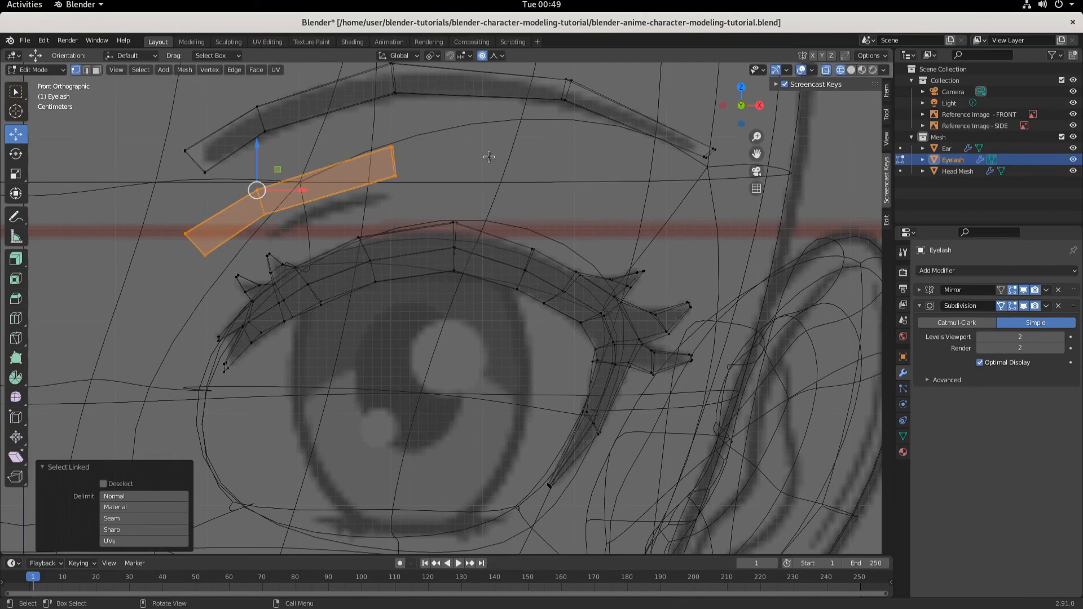
Turn off proportional editing, move the crease about 0.046 m along X and -0.010 m along Z, and scale it to 0.666
left_click(484, 57)
key("g")
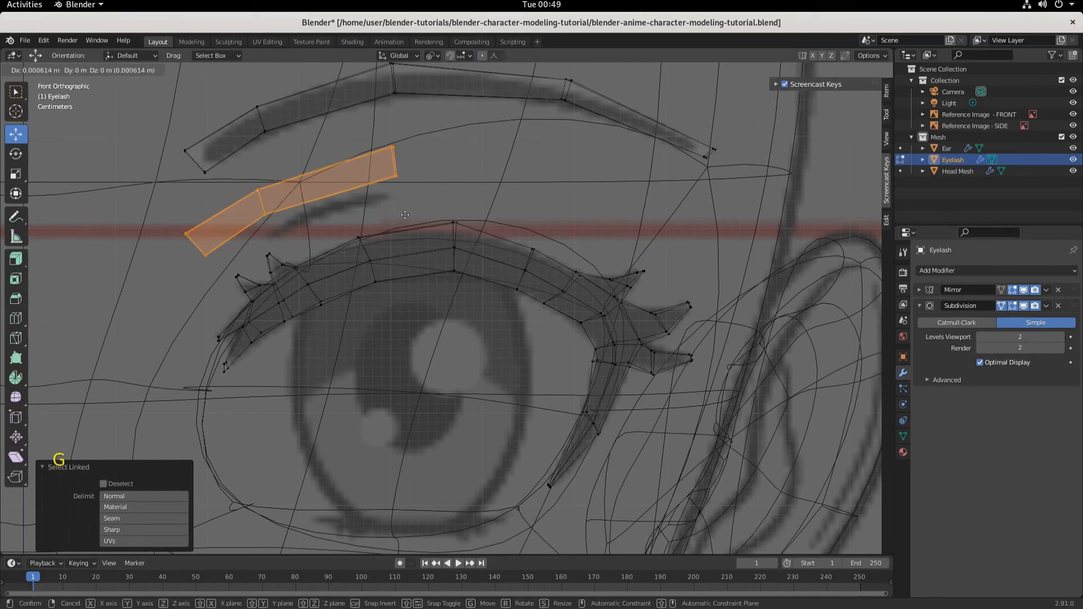
left_click(442, 226)
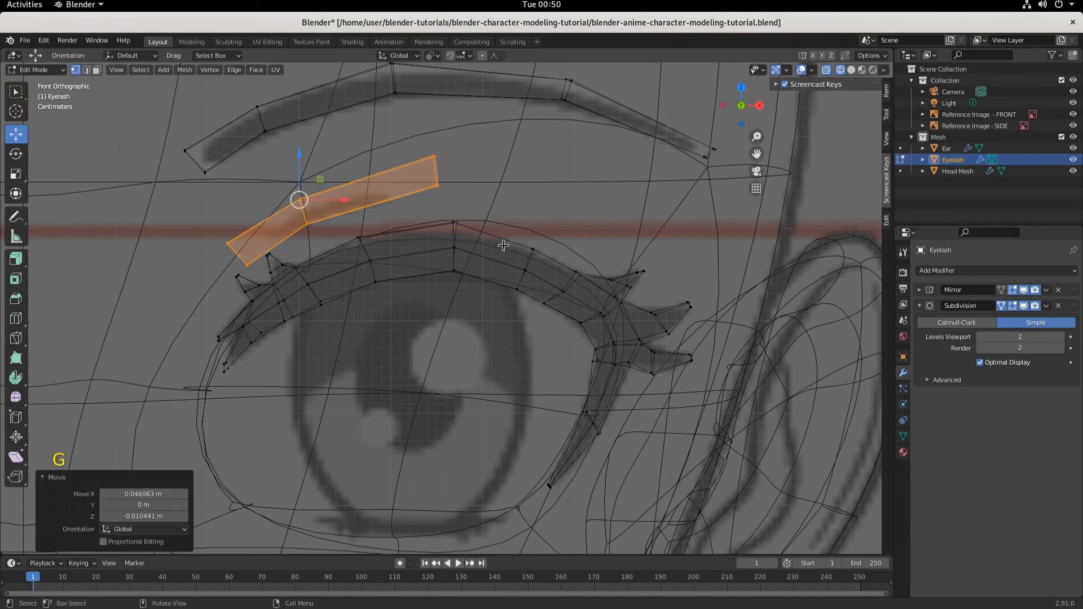
key("s")
left_click(437, 233)
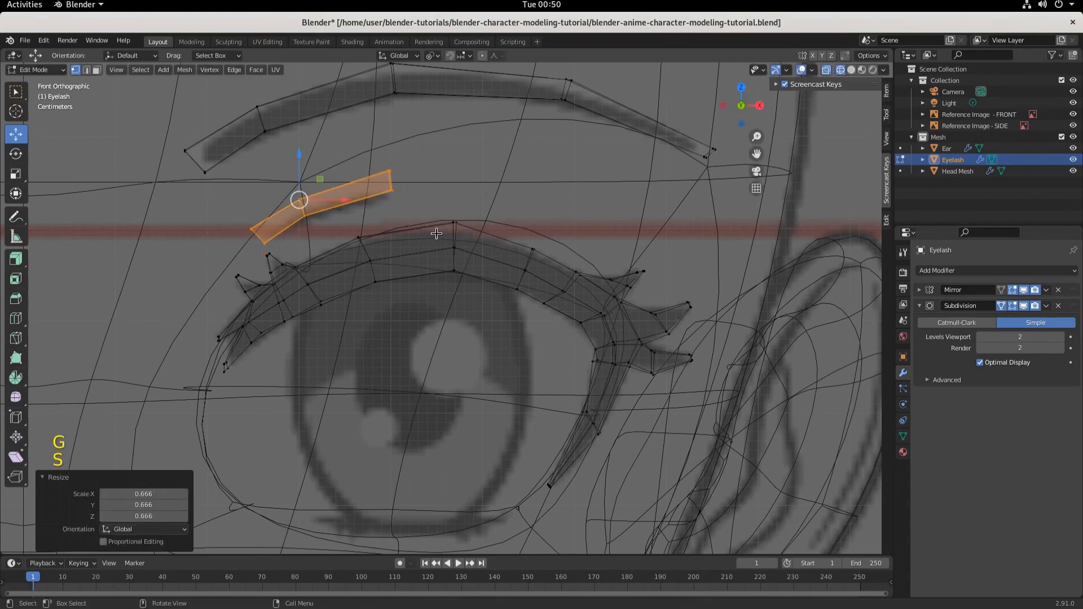
Move the crease's inner end about 0.009 m along X and -0.001 m along Z, and rotate it 26.4°
scroll(482, 247, "up", 4)
middle_click_drag(351, 224, 518, 314, "shift")
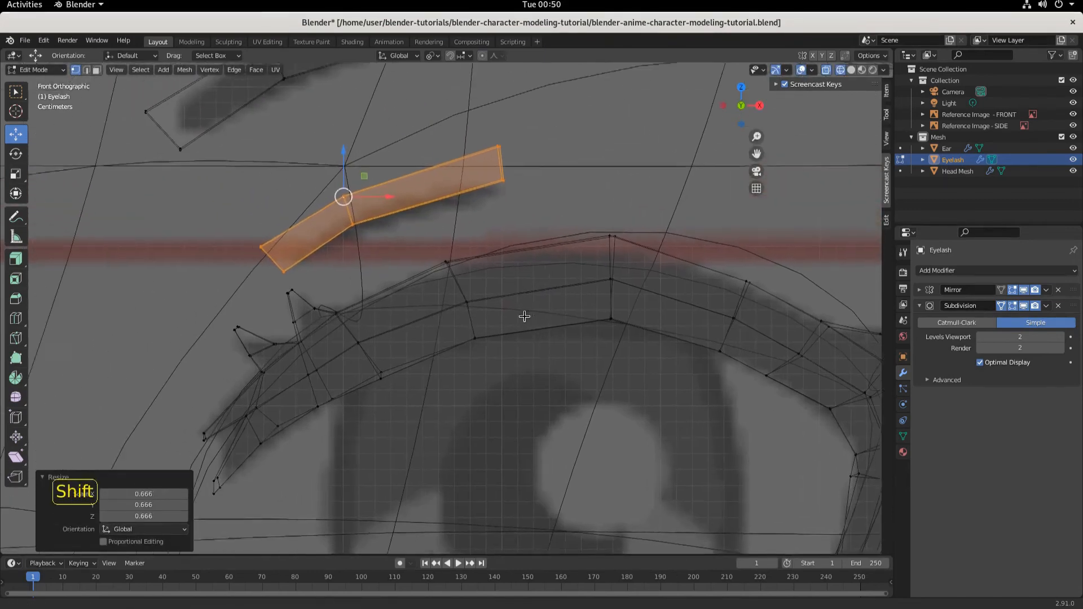
left_click_drag(279, 272, 374, 326)
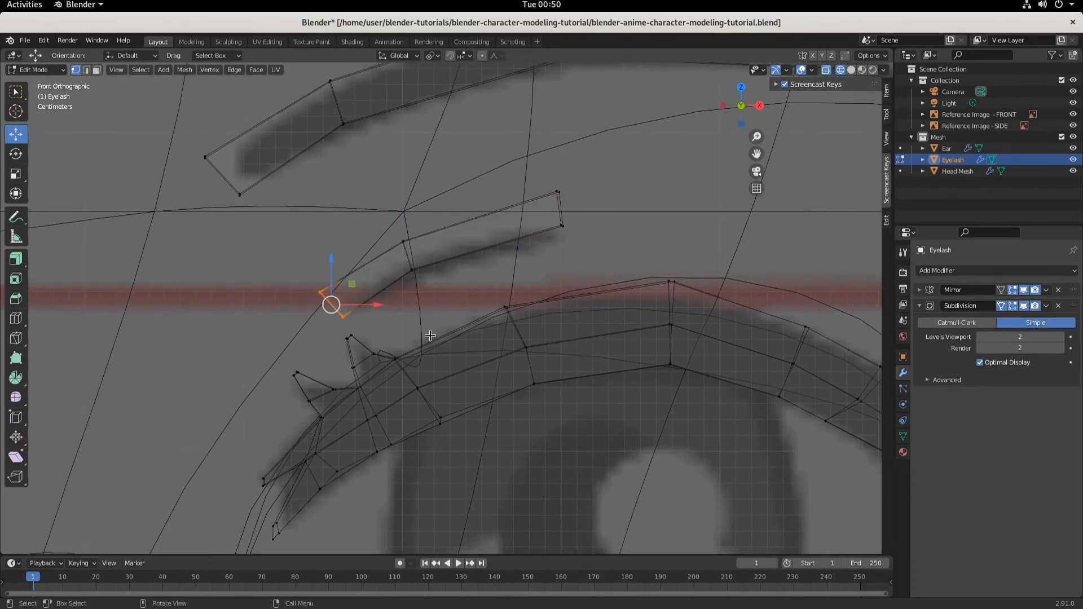
key("g")
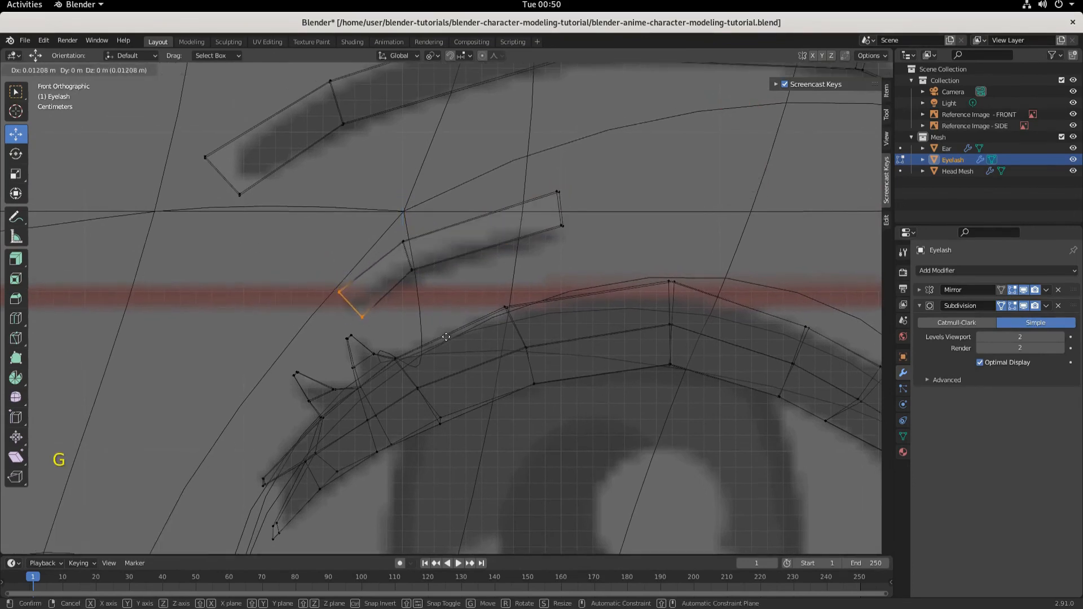
left_click(444, 337)
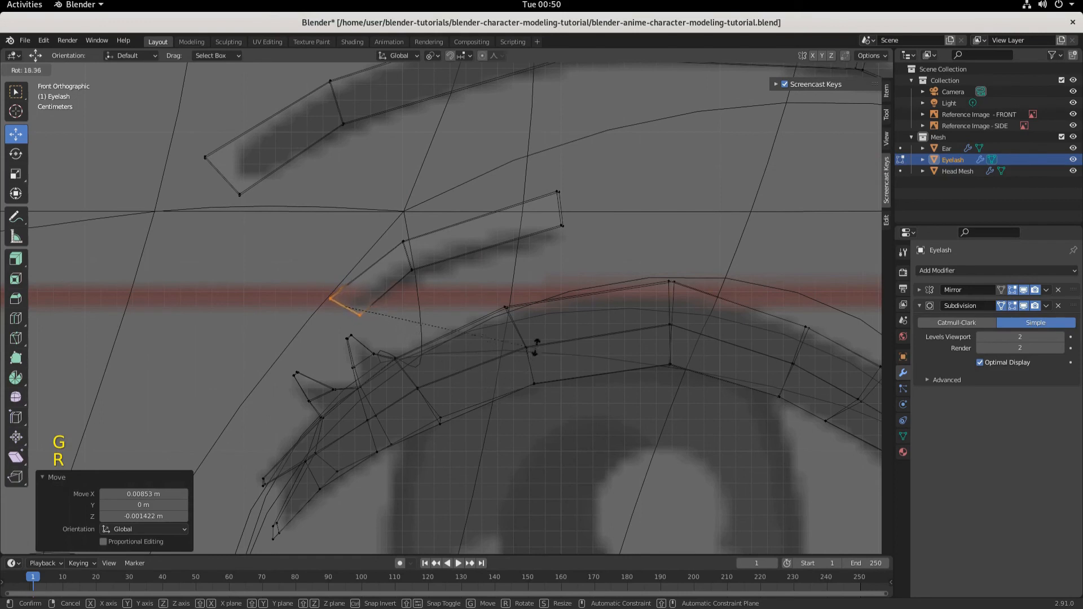
left_click(550, 327)
Scale the crease's inner end to 0.456 and move it about 0.004 m along X onto the reference's tip
key("s")
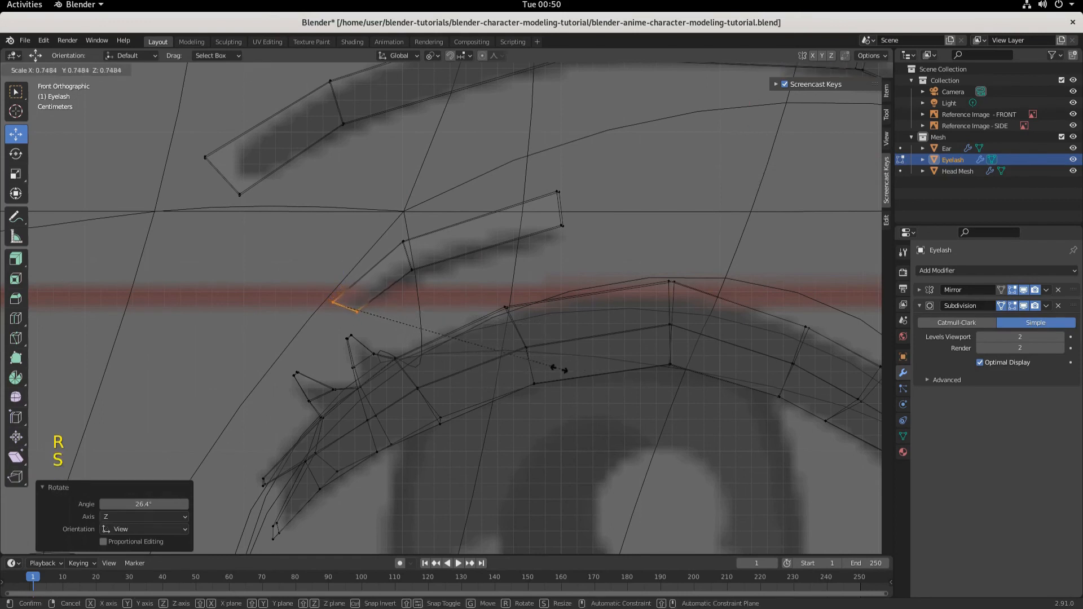
left_click(480, 341)
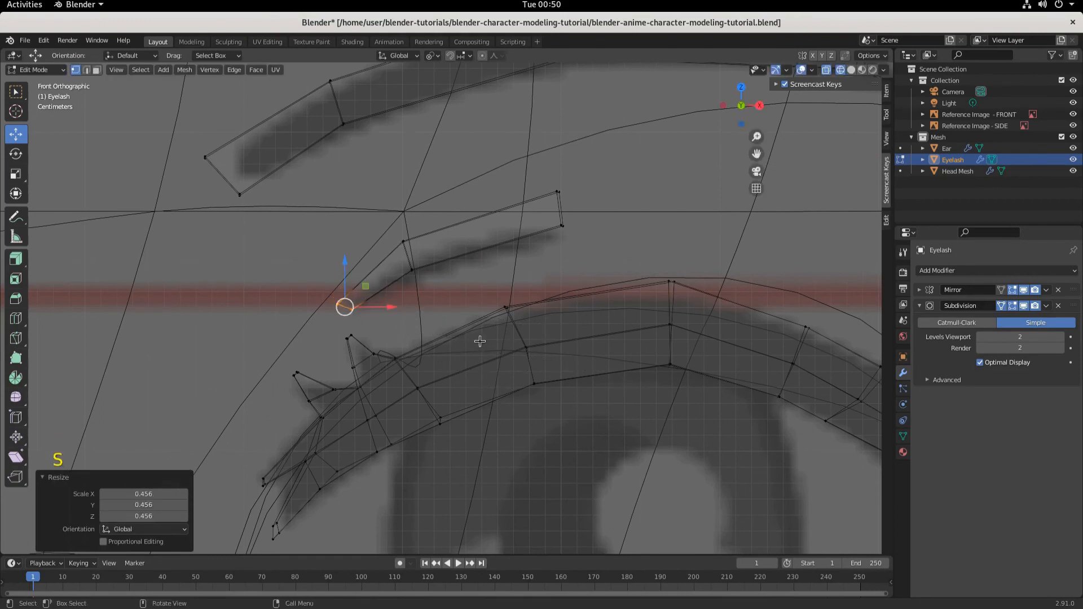
key("g")
left_click(486, 341)
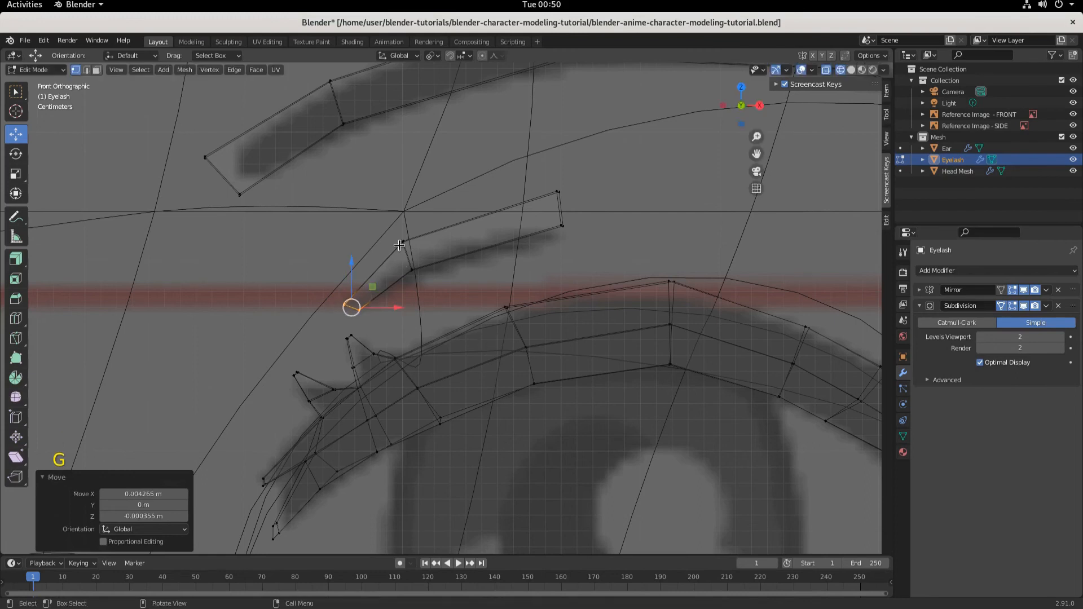
Move the crease's middle vertices about 0.004 m along X and -0.005 m along Z, and scale them to 0.610
key("g")
left_click(461, 295)
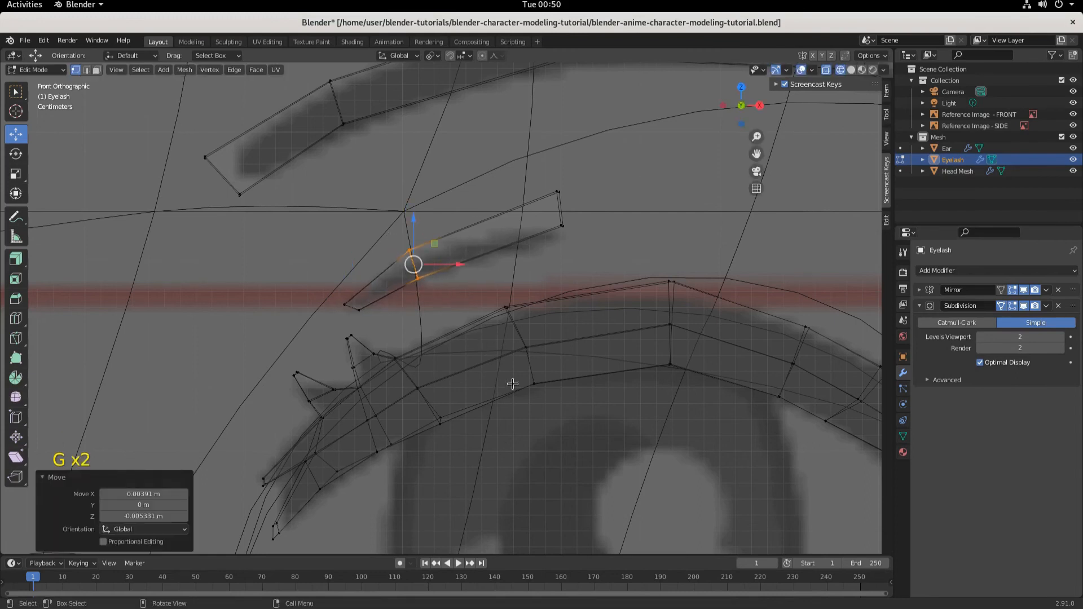
key("s")
left_click(468, 342)
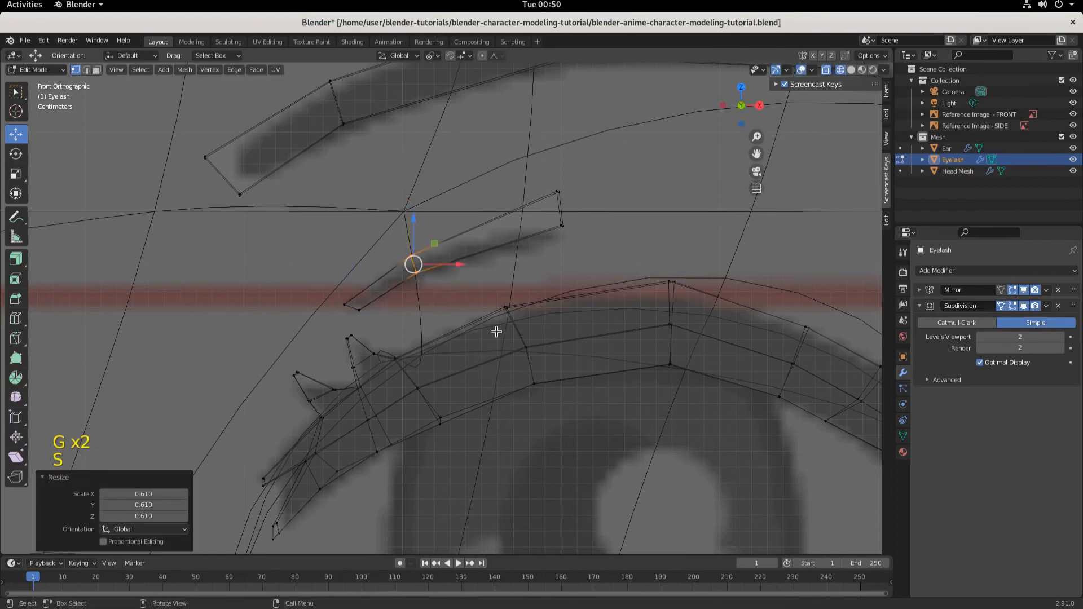
Rotate the crease's outer end -54.6° and scale it to 0.725
left_click_drag(544, 161, 601, 259)
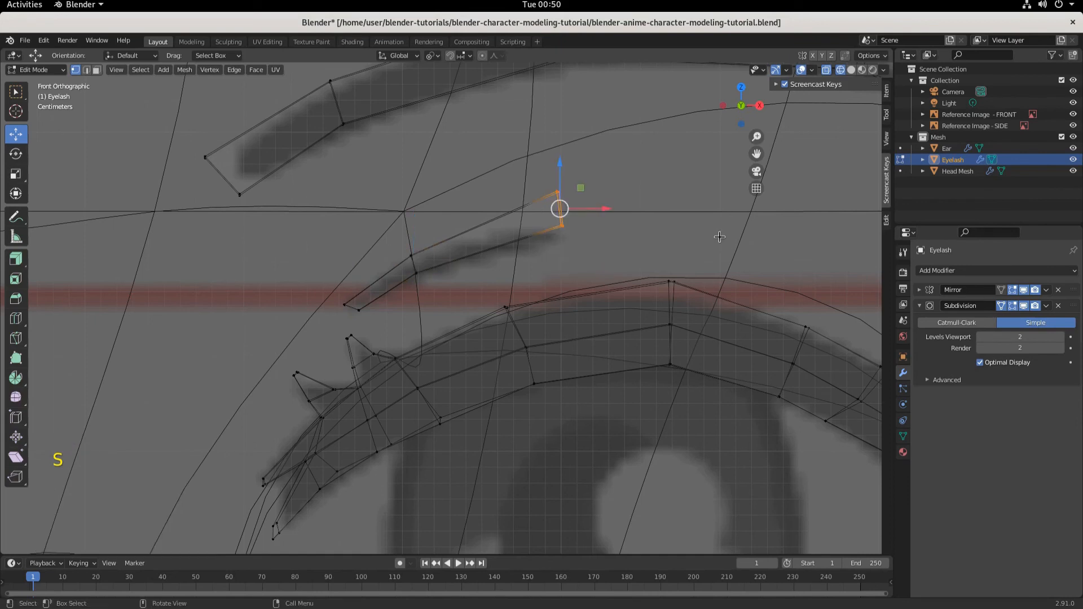
key("r")
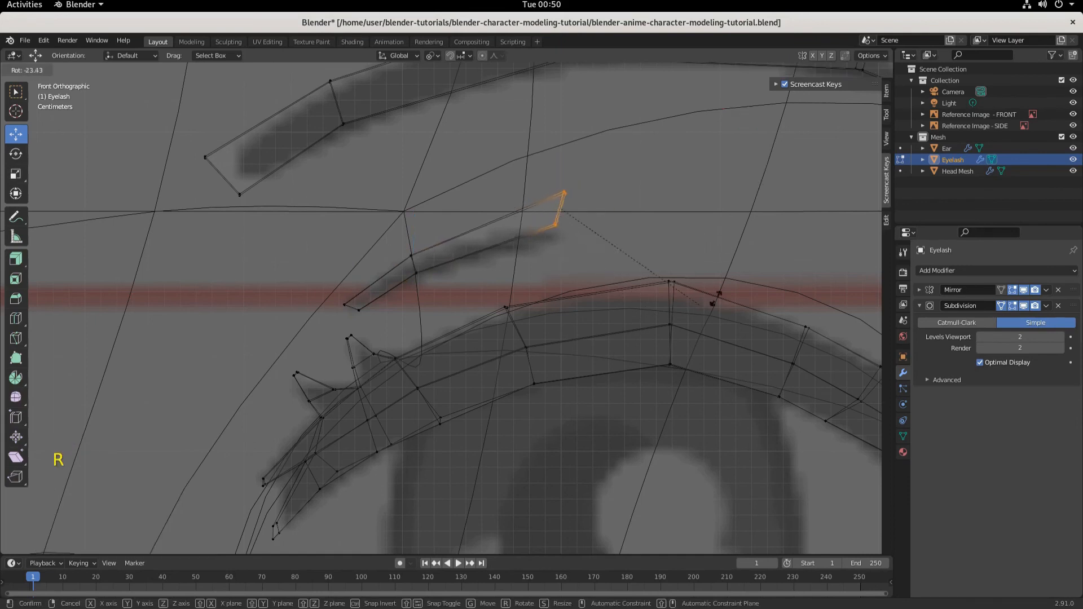
left_click(617, 337)
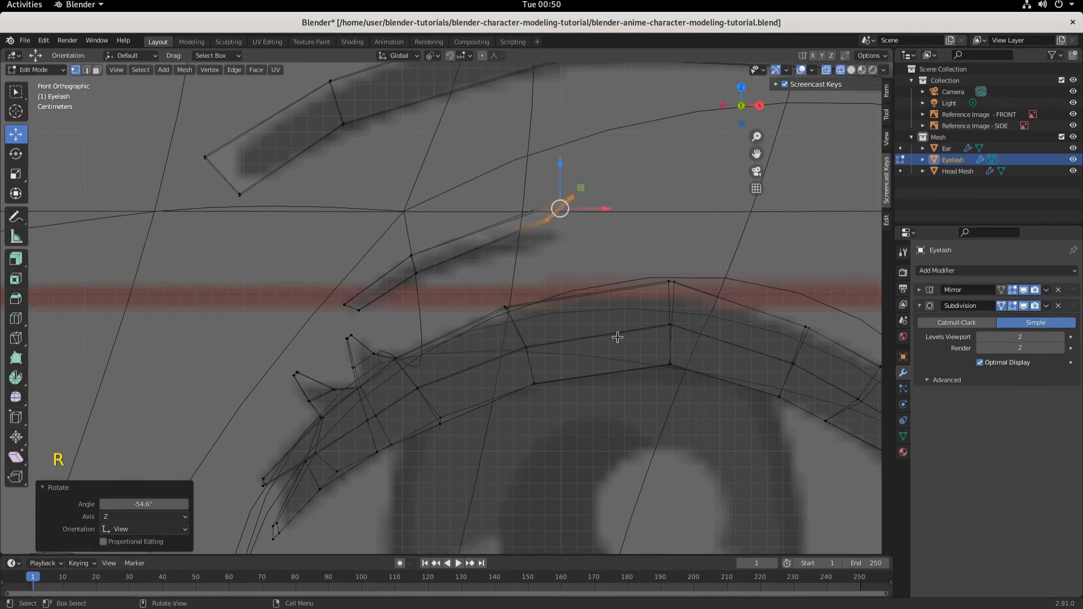
key("s")
left_click(682, 249)
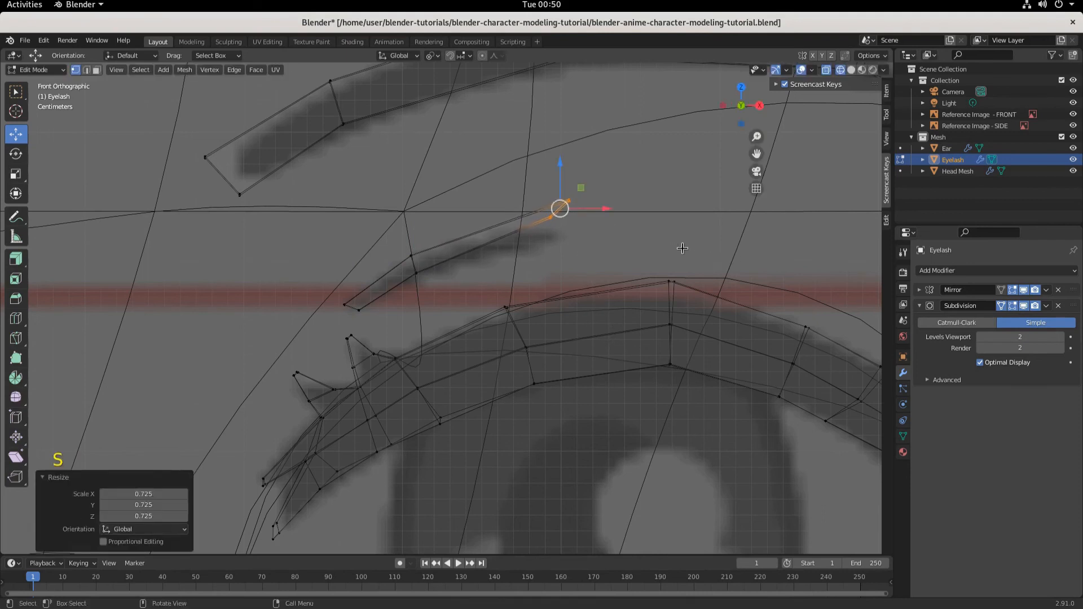
Move the outer end about -0.009 m along X and -0.020 m along Z, and shift its lower vertices about 0.007 m along X
key("g")
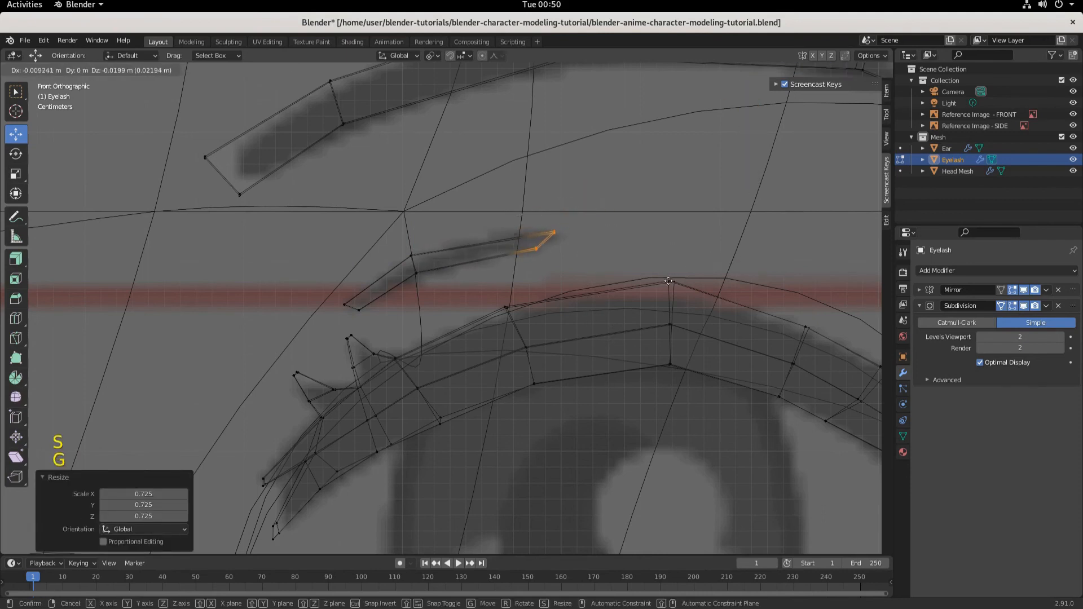
left_click(668, 280)
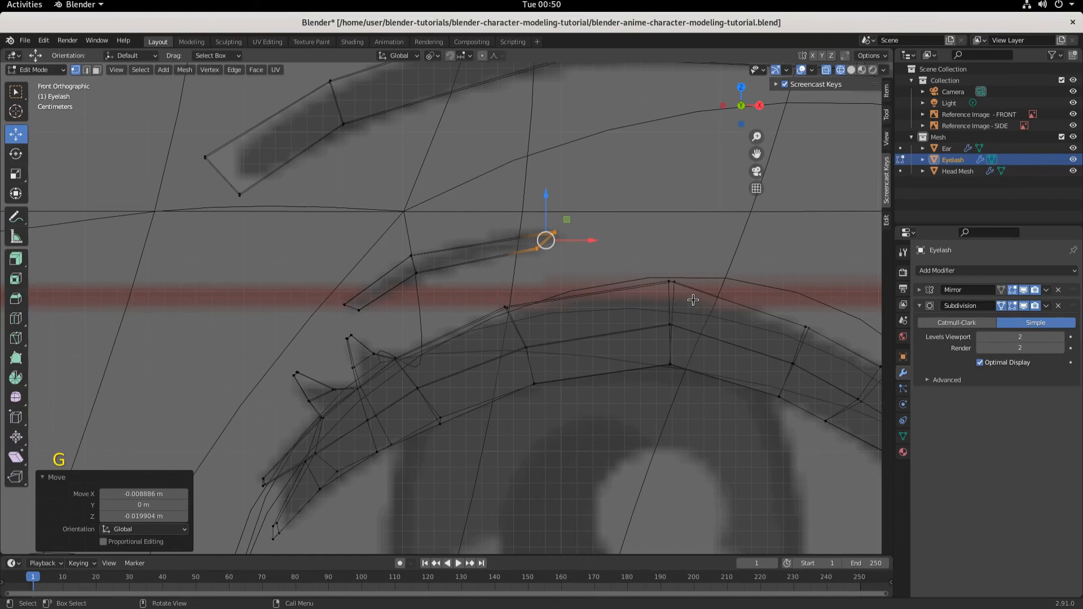
left_click_drag(519, 244, 603, 248)
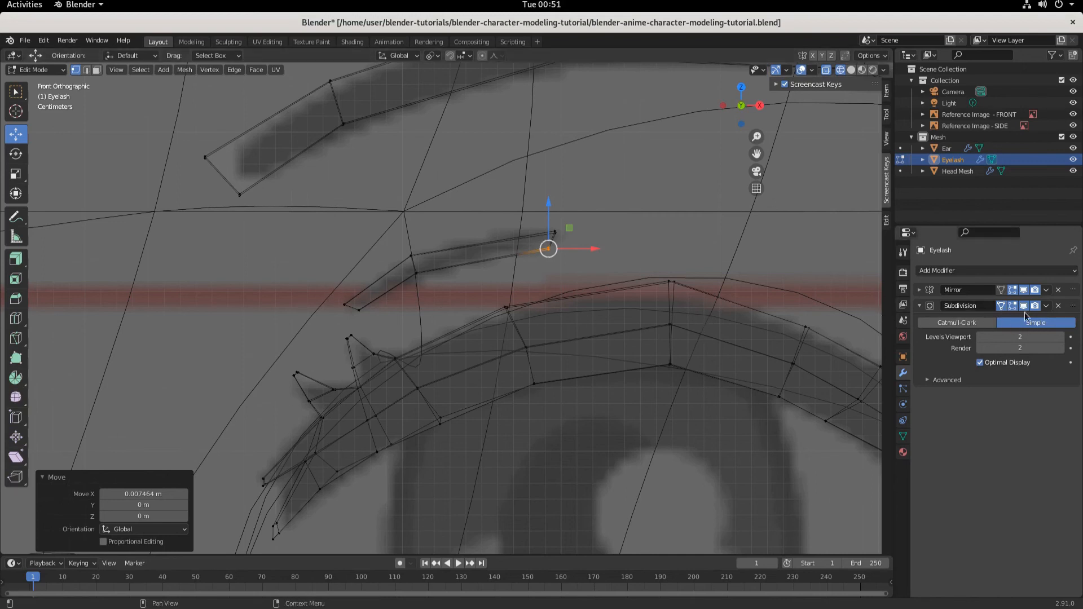
With Subdivision set to Catmull-Clark, scale the crease's middle vertices by 1.641 and move them about 0.009 m along X and 0.004 m along Z
left_click(957, 323)
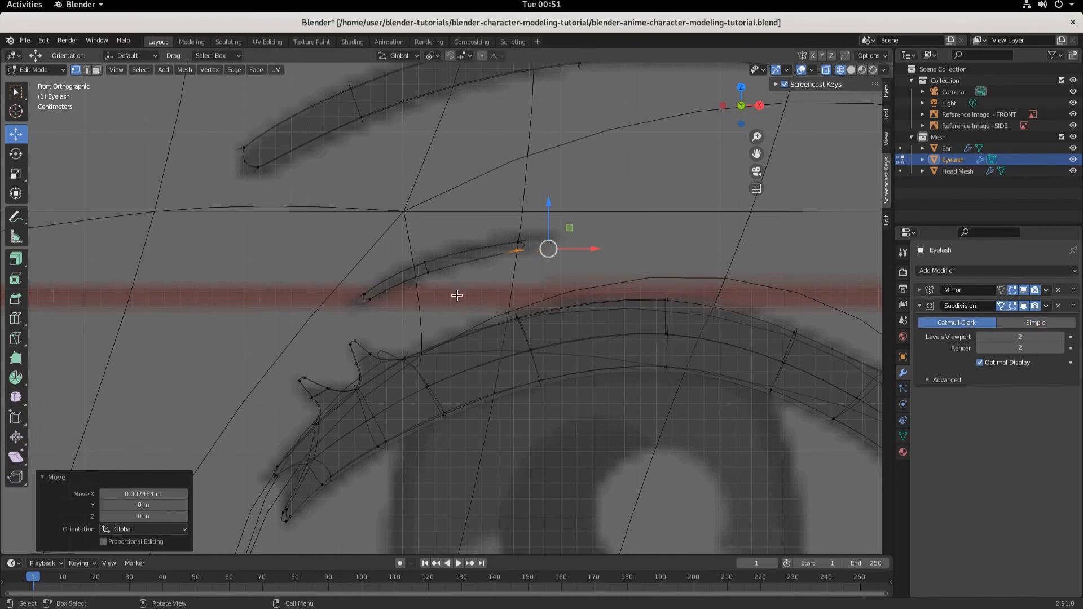
left_click_drag(397, 246, 459, 285)
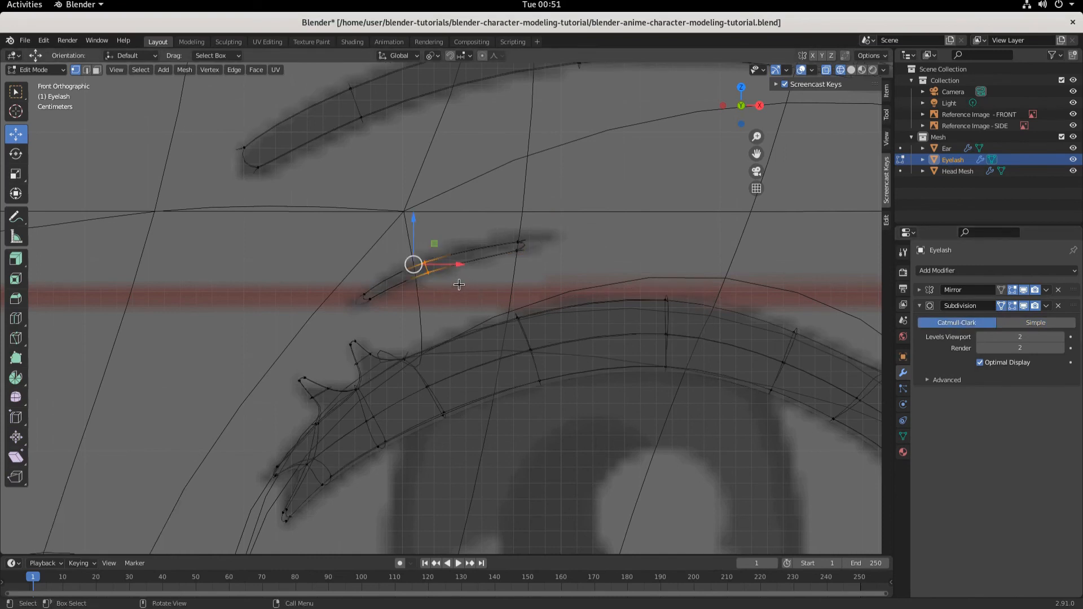
key("s")
left_click(488, 294)
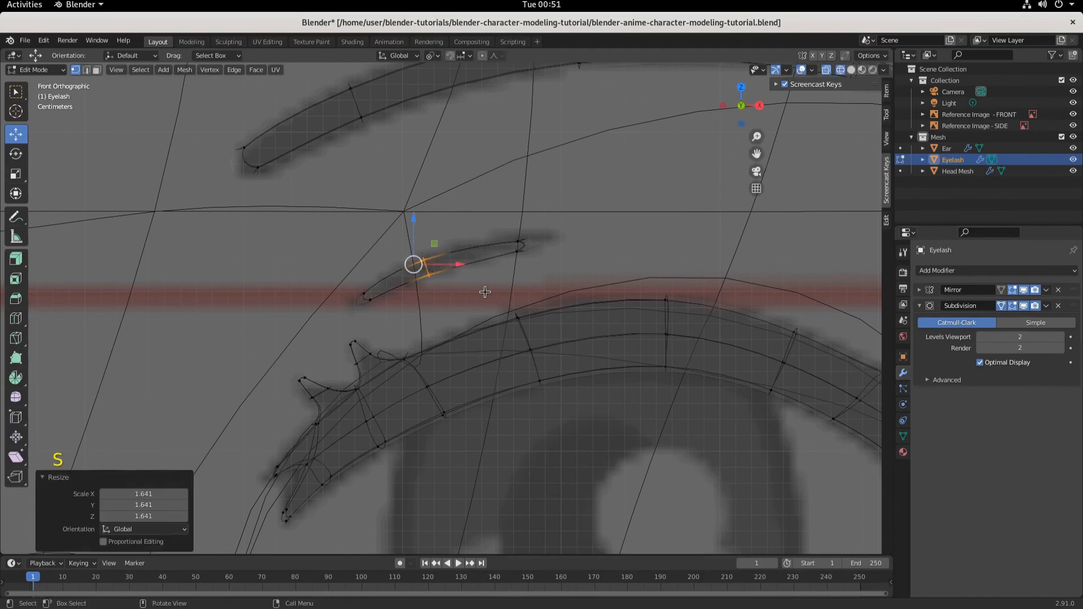
key("g")
left_click(499, 234)
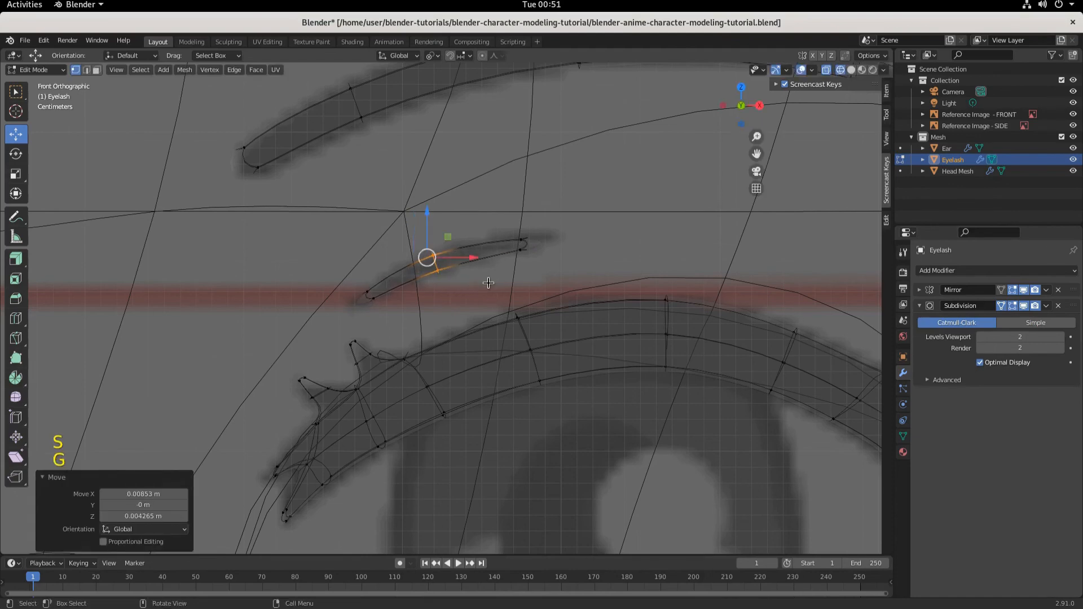
Move the crease's outer end about 0.005 m along X and 0.002 m along Z, and scale it by 1.244
key("g")
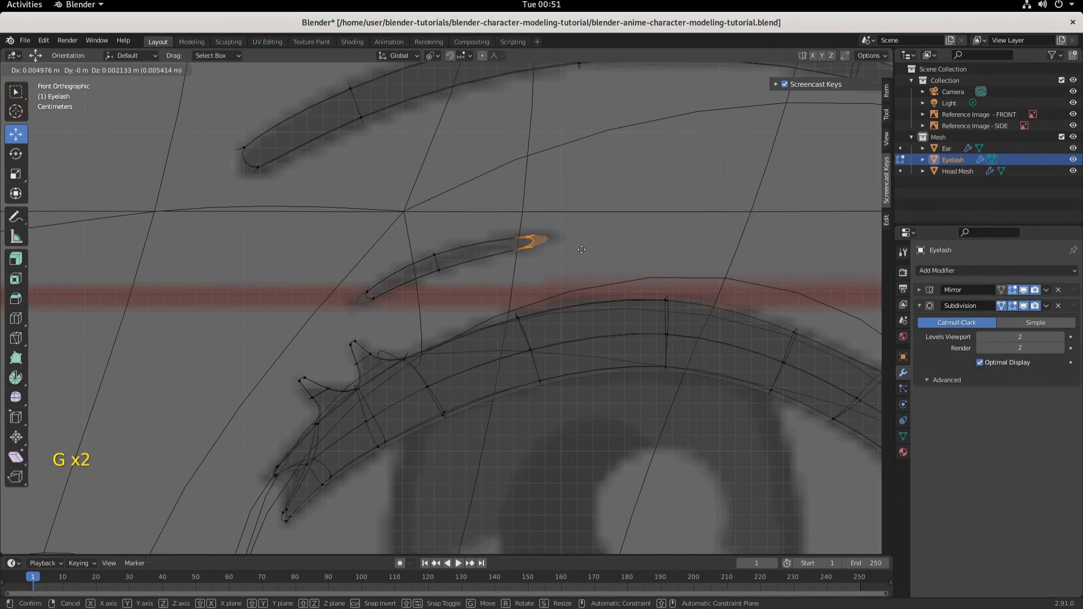
left_click(581, 250)
key("s")
left_click(593, 262)
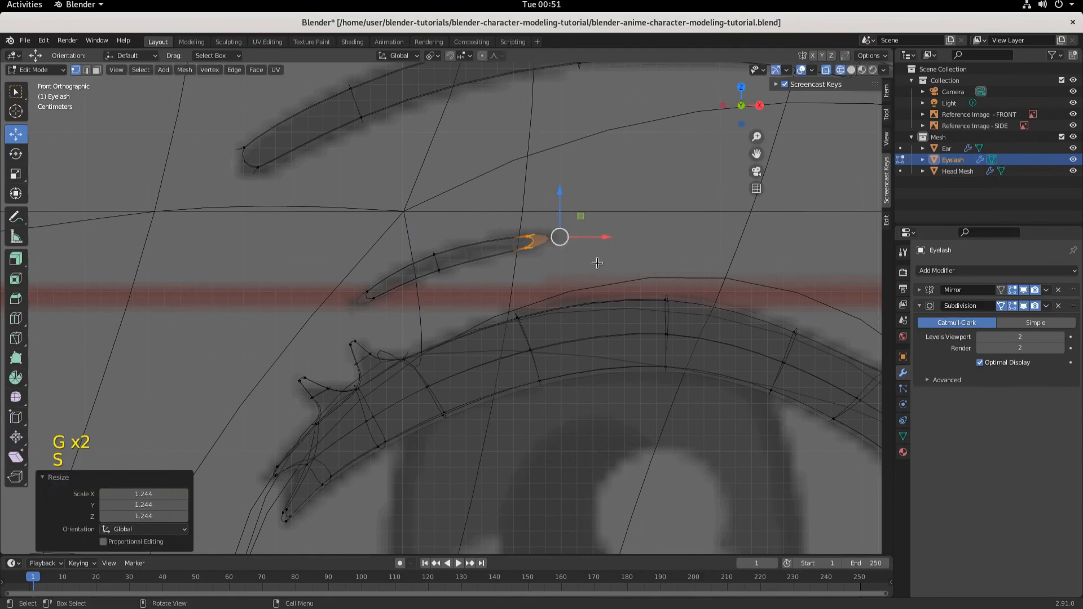
Scale the crease's inner end by 1.325 and its middle vertices by 1.056 to match the reference's thickness
left_click_drag(323, 279, 395, 308)
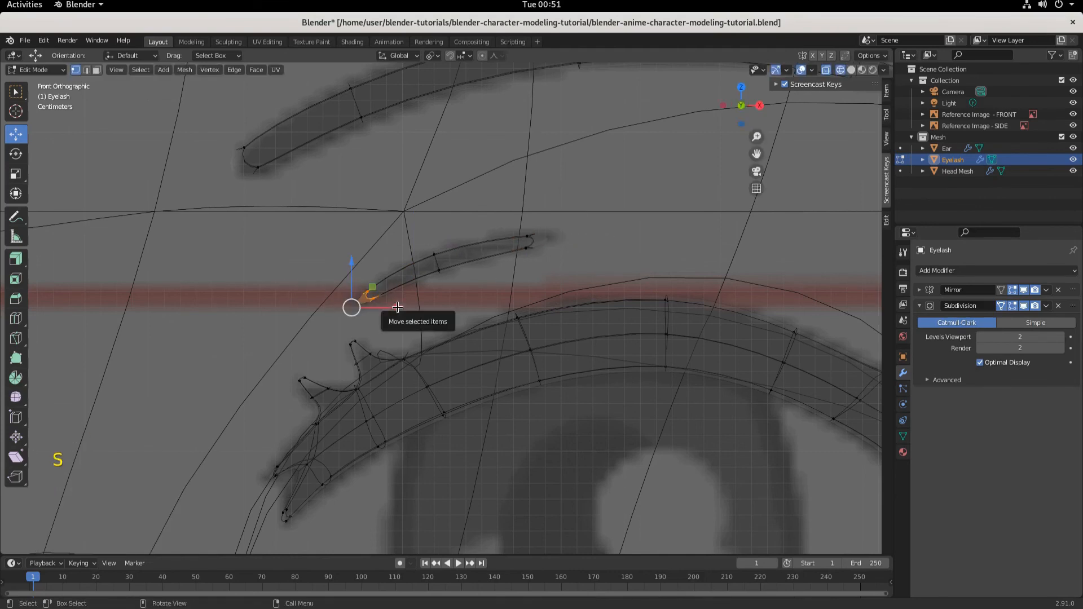
key("s")
left_click(410, 315)
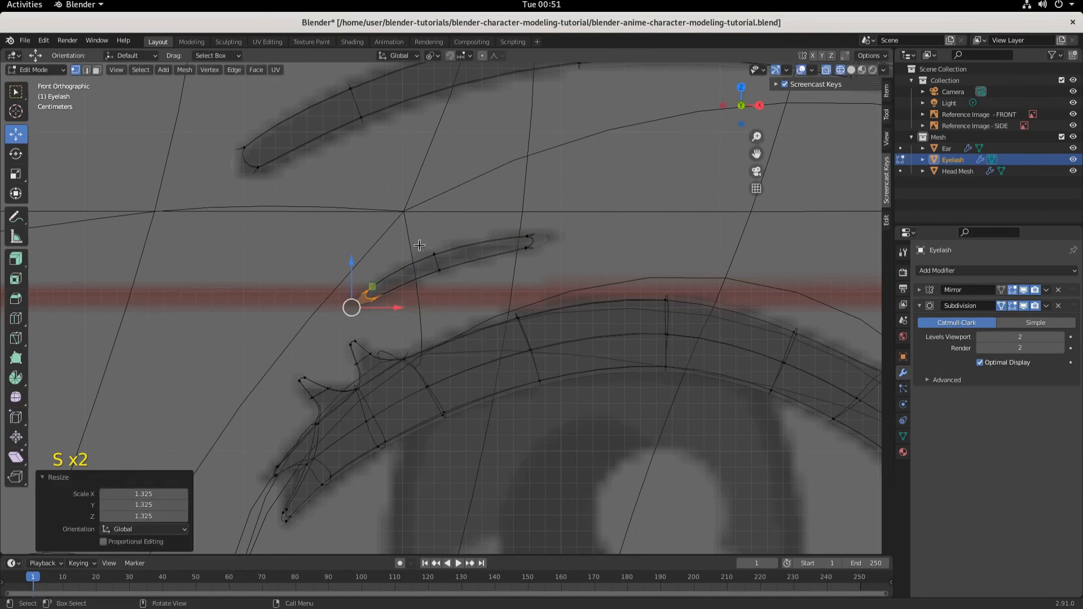
left_click(440, 265)
key("s")
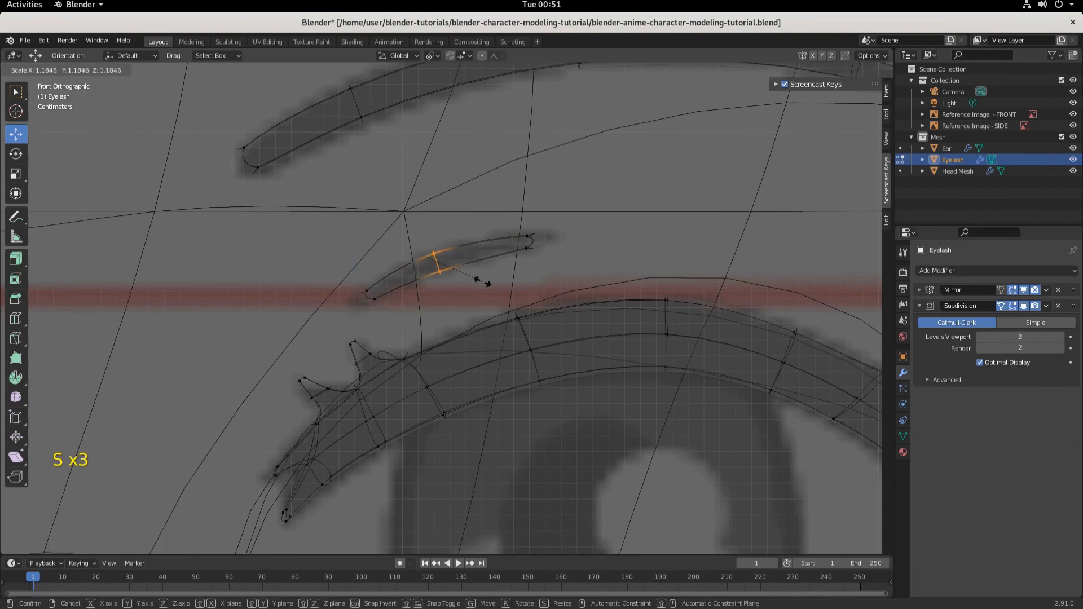
left_click(476, 277)
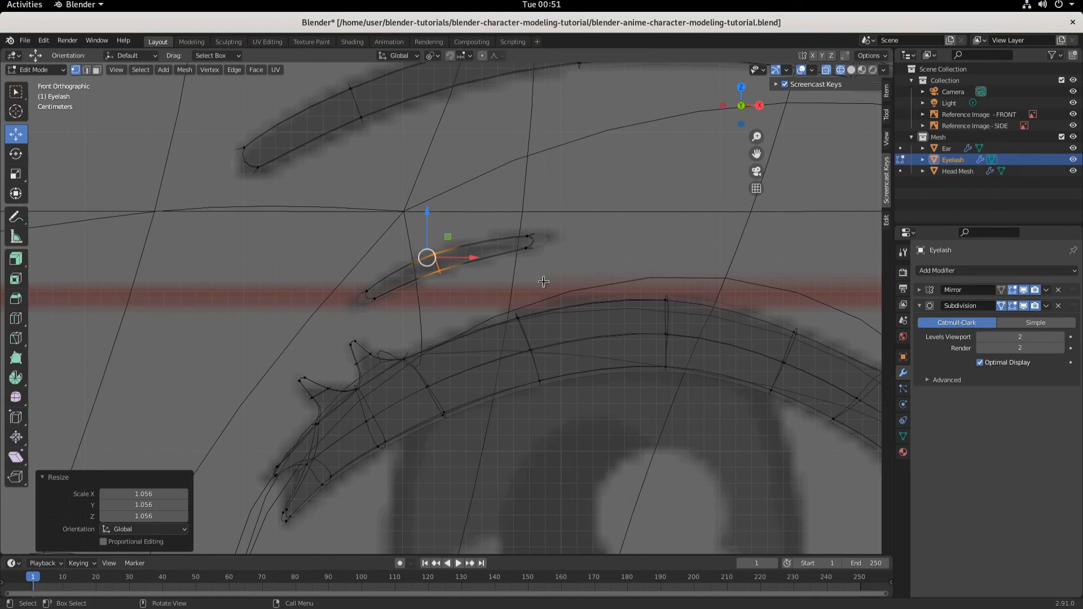
Scale the crease's inner end by 0.868 and move it about -0.006 m along both X and Z
key("s")
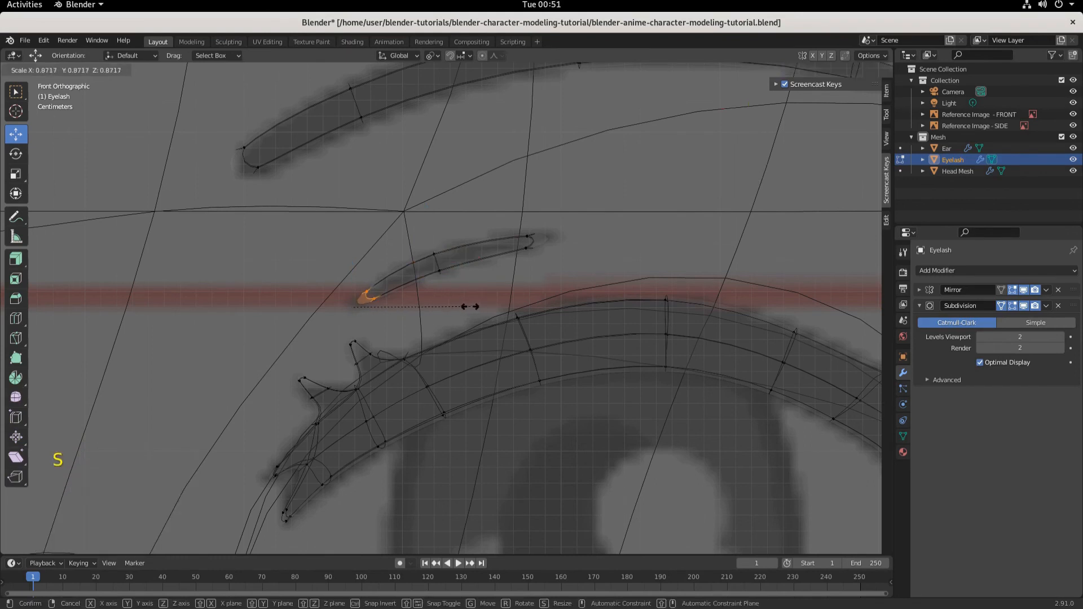
left_click(469, 306)
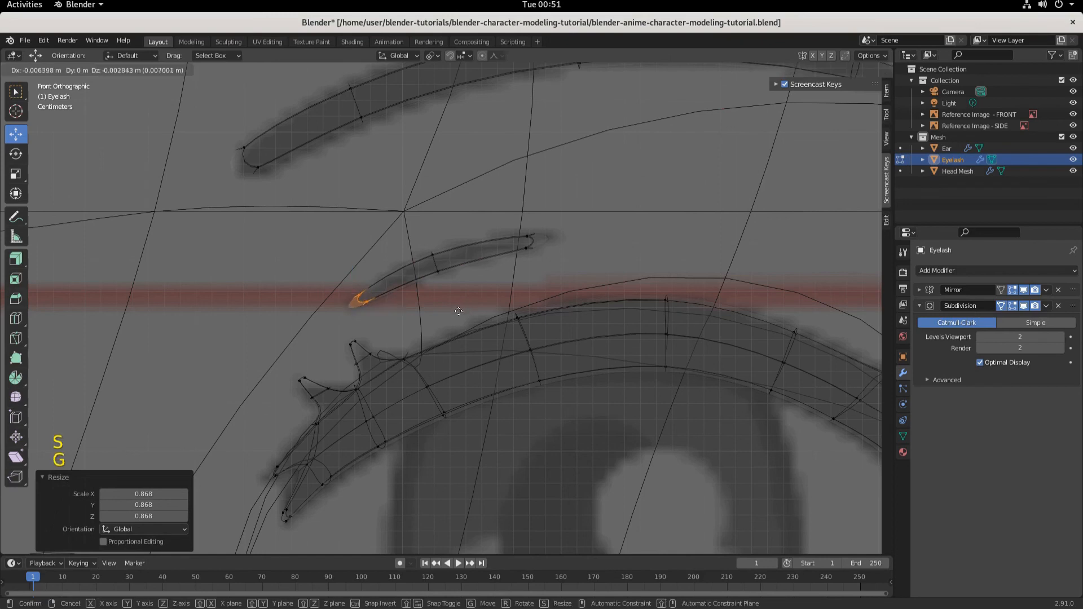
key("g")
left_click(460, 315)
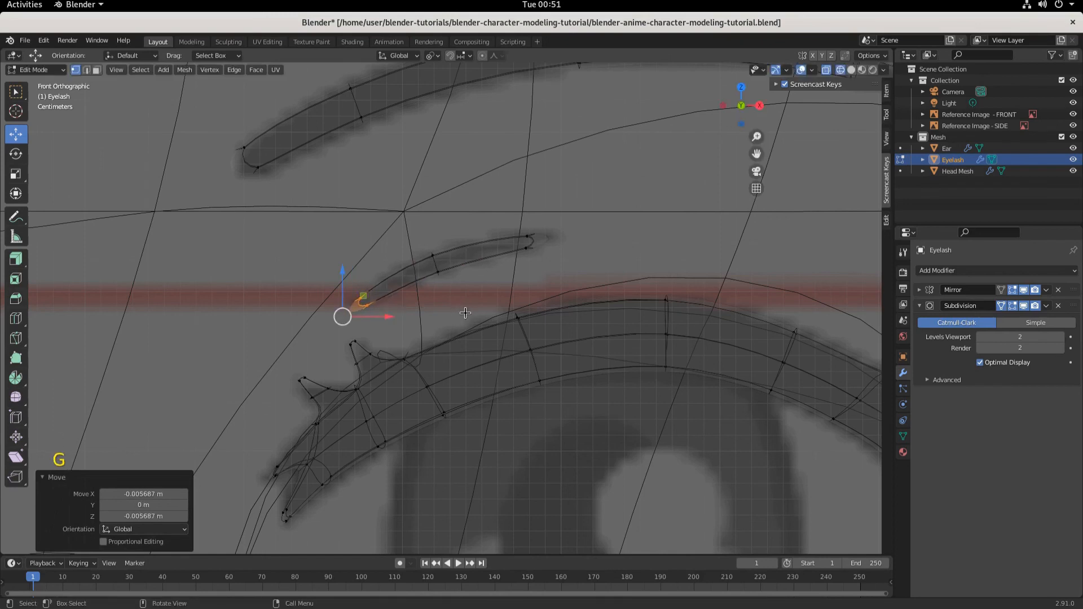
In solid shading, select the entire eyelid crease and move it about 0.014 m along Y toward the face surface
left_click(852, 68)
mouse_move(640, 242)
middle_mouse_down()
mouse_move(563, 273)
mouse_move(352, 306)
mouse_move(374, 293)
mouse_move(551, 399)
mouse_move(367, 341)
mouse_move(425, 319)
mouse_move(310, 317)
middle_mouse_up()
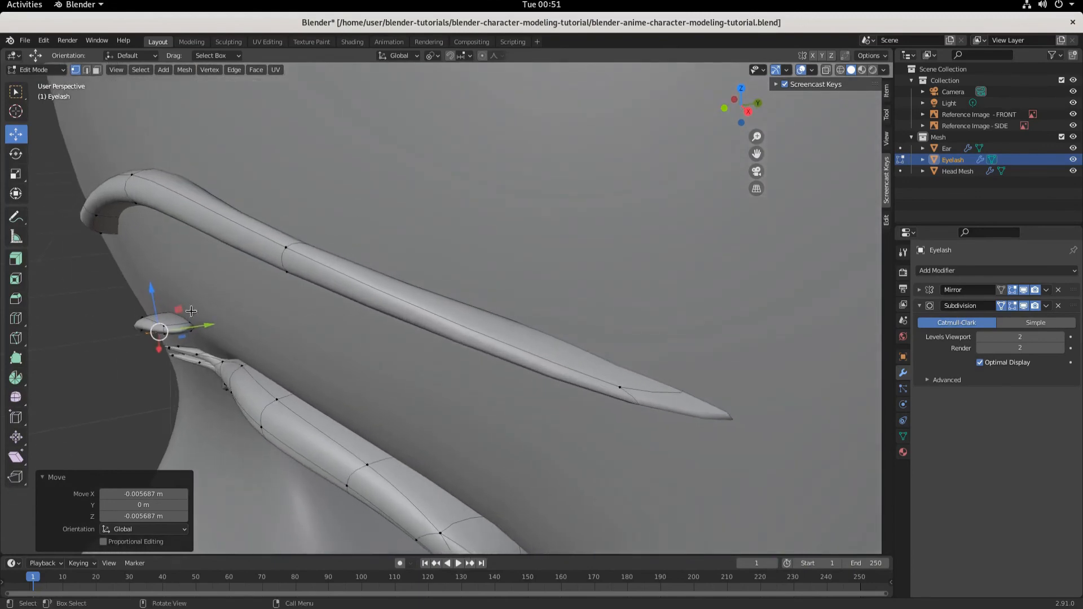
key("l")
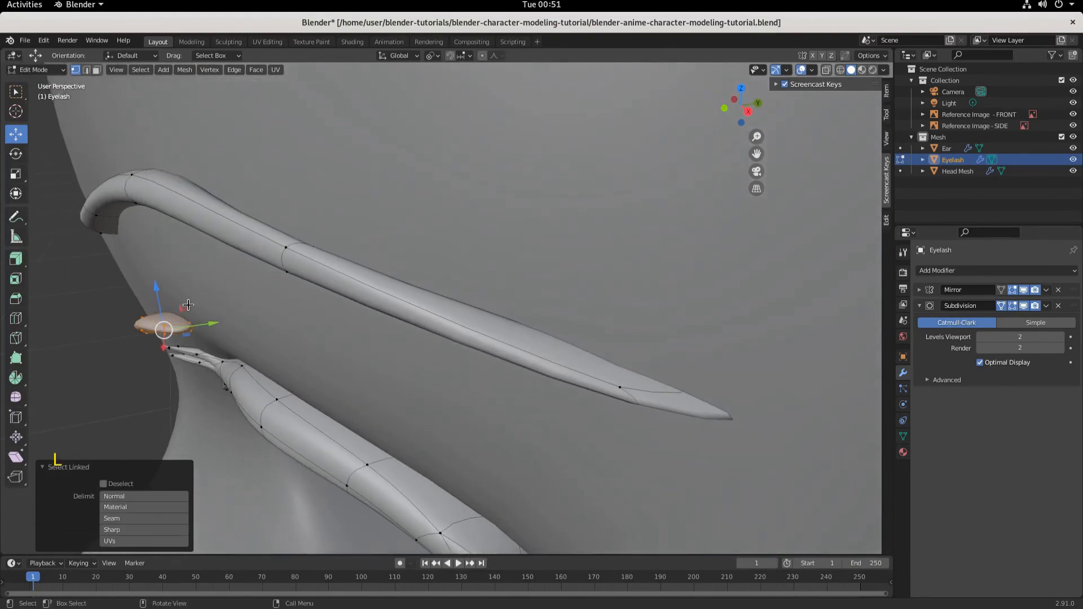
left_click_drag(208, 324, 231, 320)
middle_click_drag(231, 319, 502, 329)
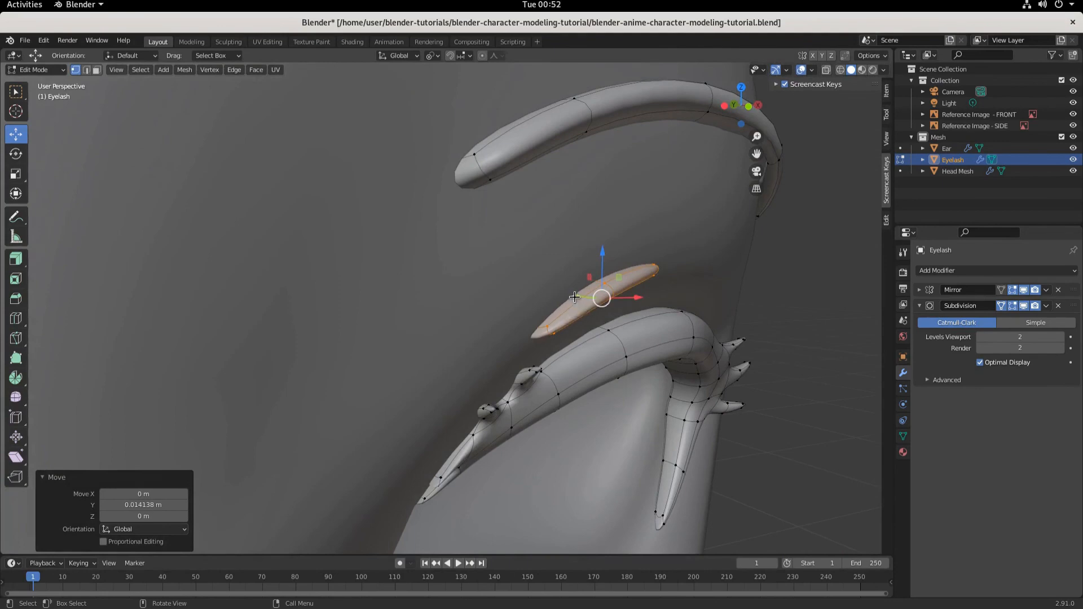
Push the eyelid crease another 0.007 m or so along Y into the face, and save the file from the front view
left_click_drag(573, 296, 569, 299)
middle_click_drag(569, 299, 634, 382)
key("KP_1")
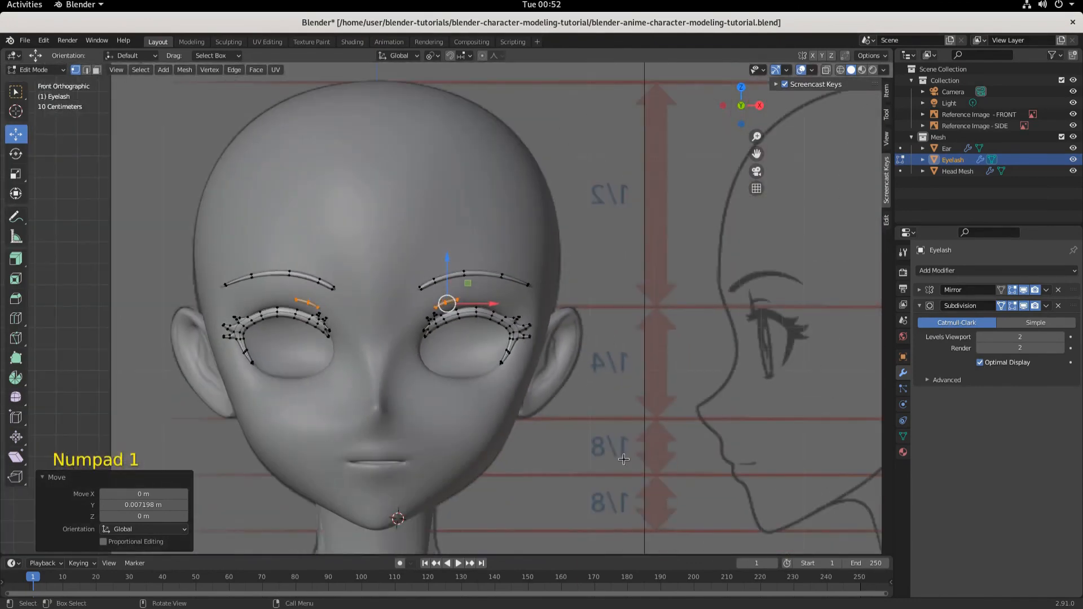
key("ctrl+s")
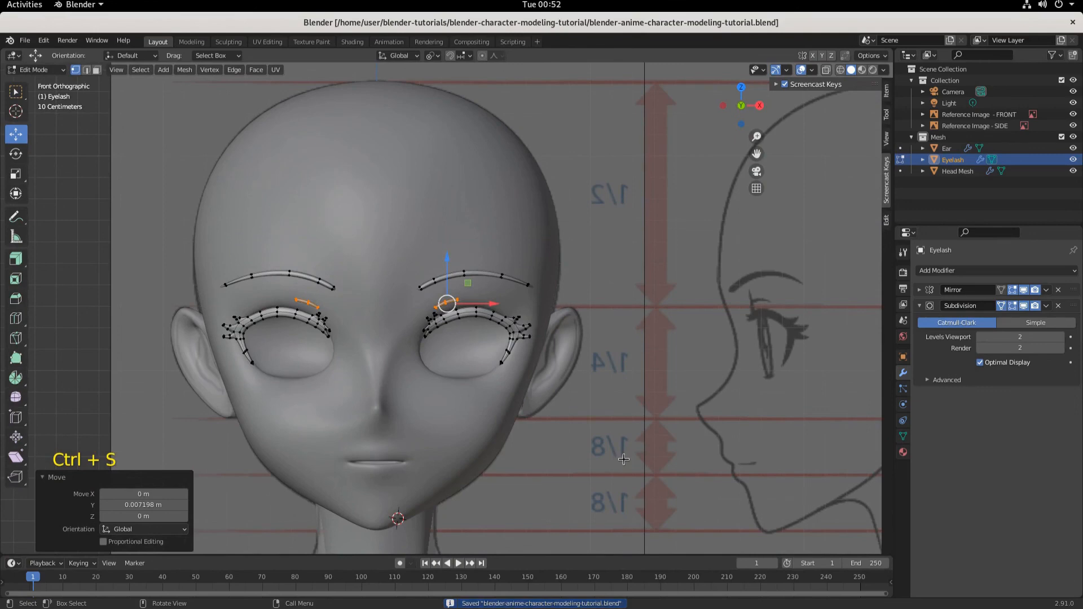
Examine the eyebrows, eyelid creases and lashes from the side and front, comparing them with the front reference in wireframe
scroll(623, 459, "up", 5)
middle_click_drag(621, 458, 496, 462)
key("KP_3")
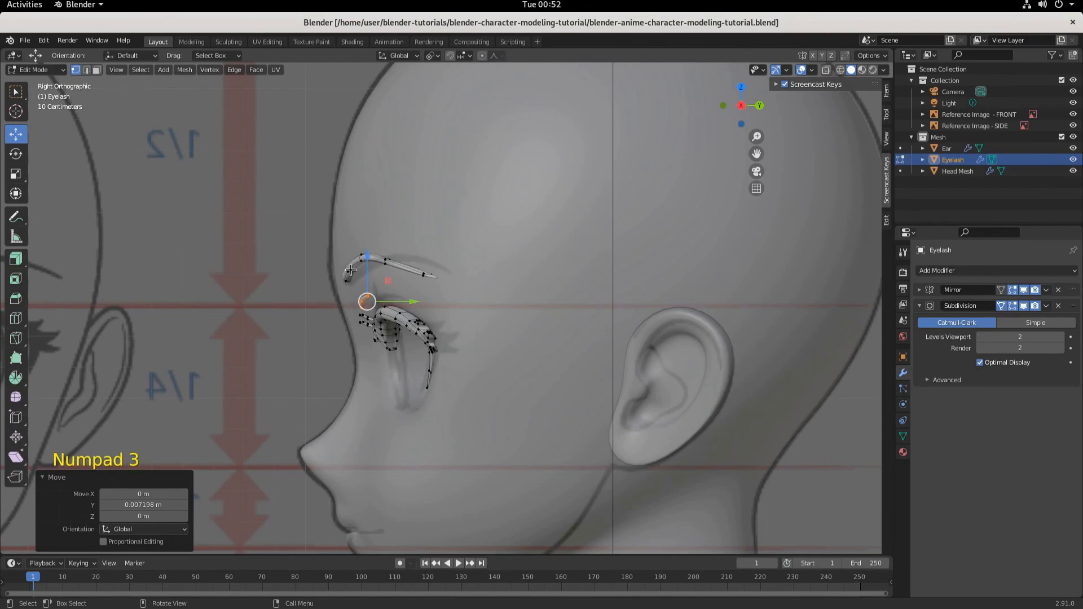
key("KP_1")
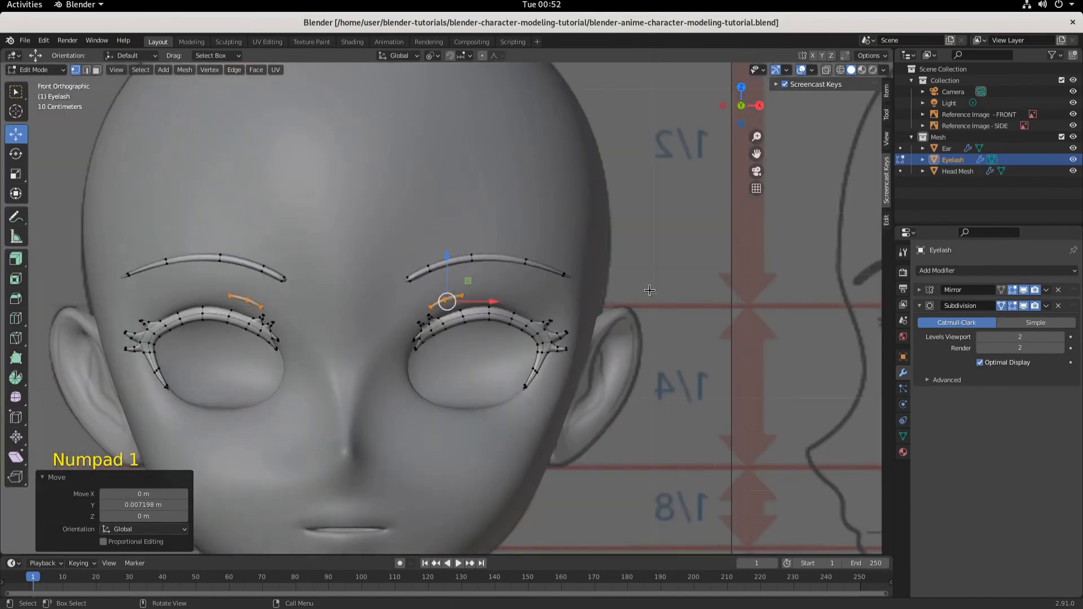
left_click(843, 71)
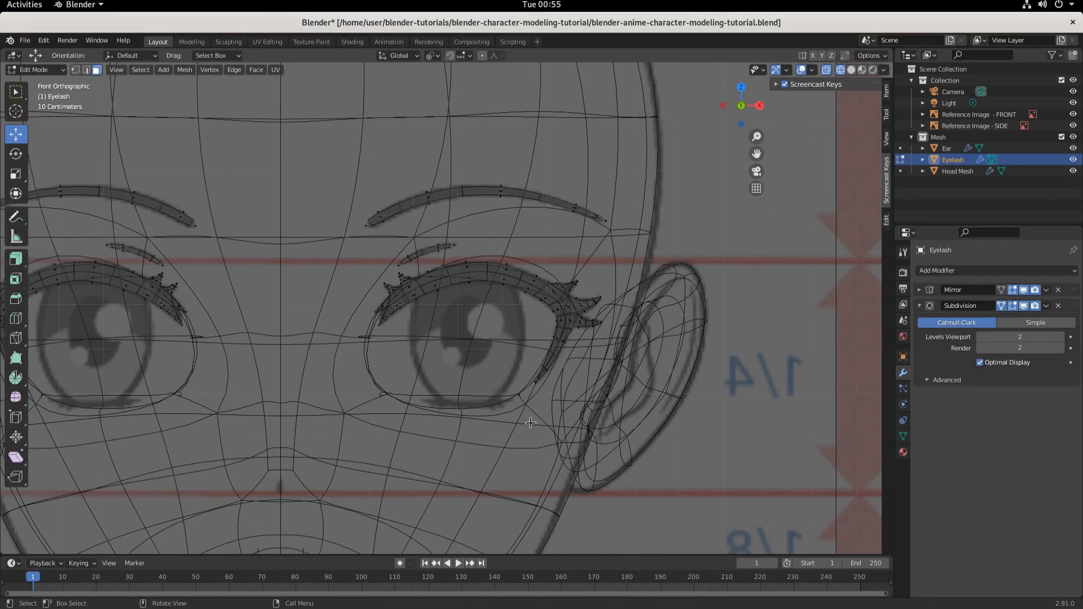
scroll(530, 423, "down", 3)
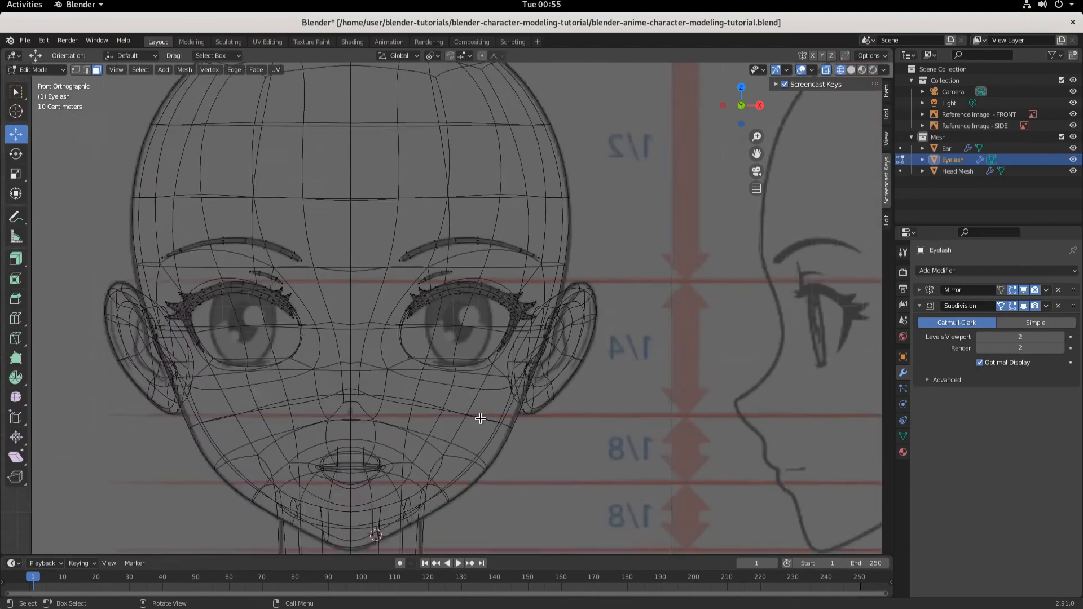
scroll(480, 418, "down", 2)
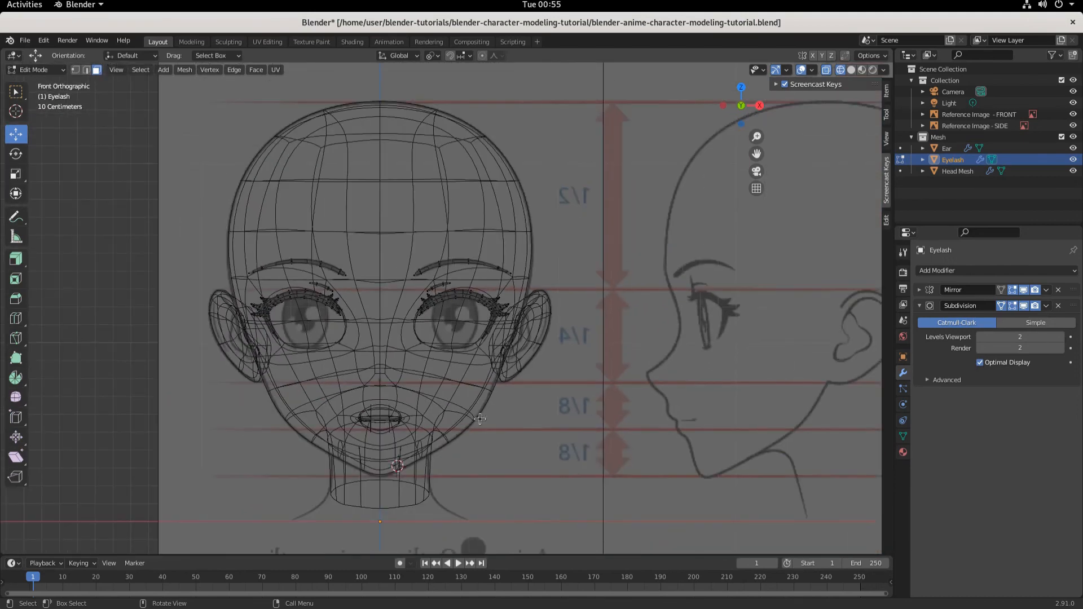
scroll(480, 418, "up", 3)
scroll(480, 418, "down", 3)
scroll(493, 426, "down", 3)
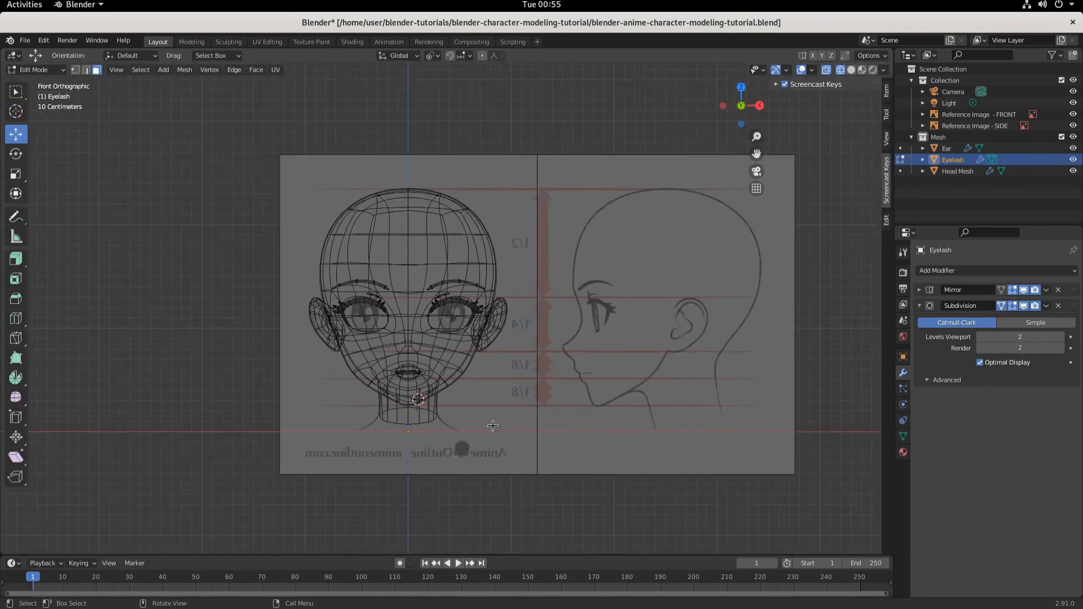
scroll(493, 426, "up", 4)
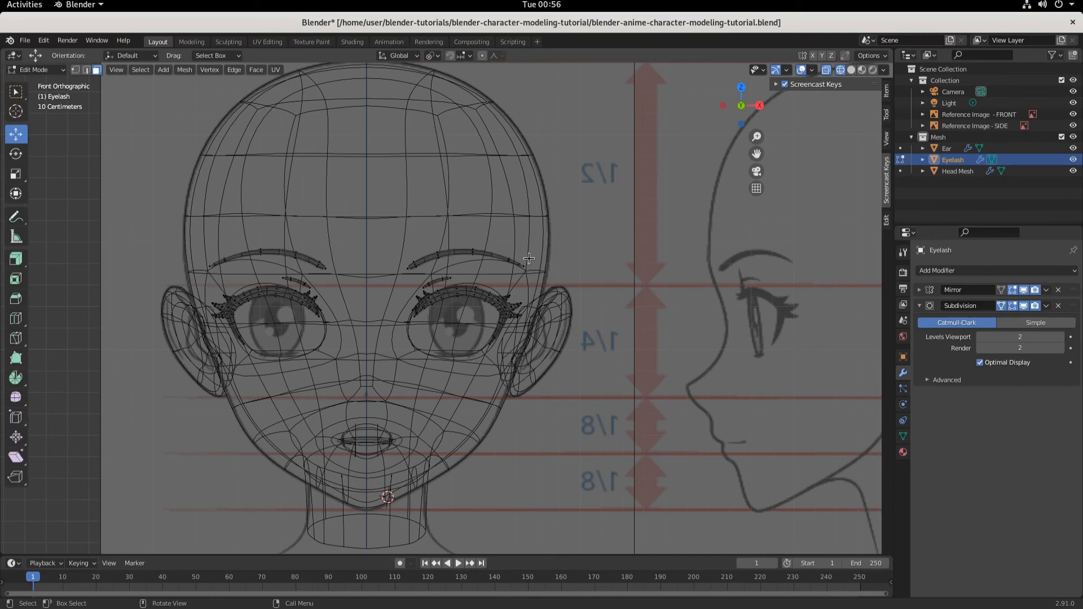
Save the character modeling file under its existing name
key("ctrl+s")
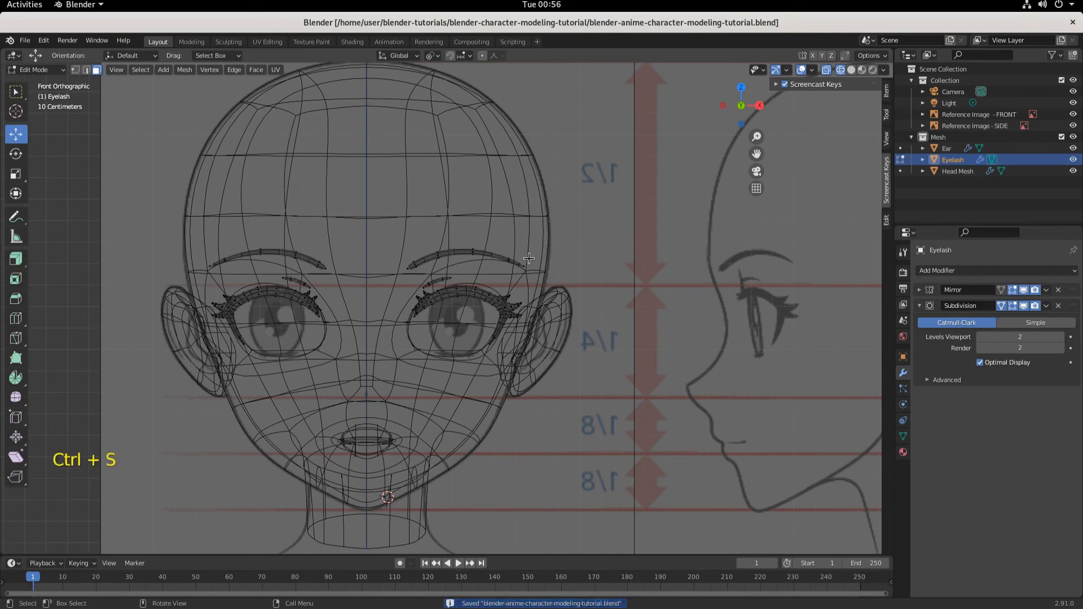